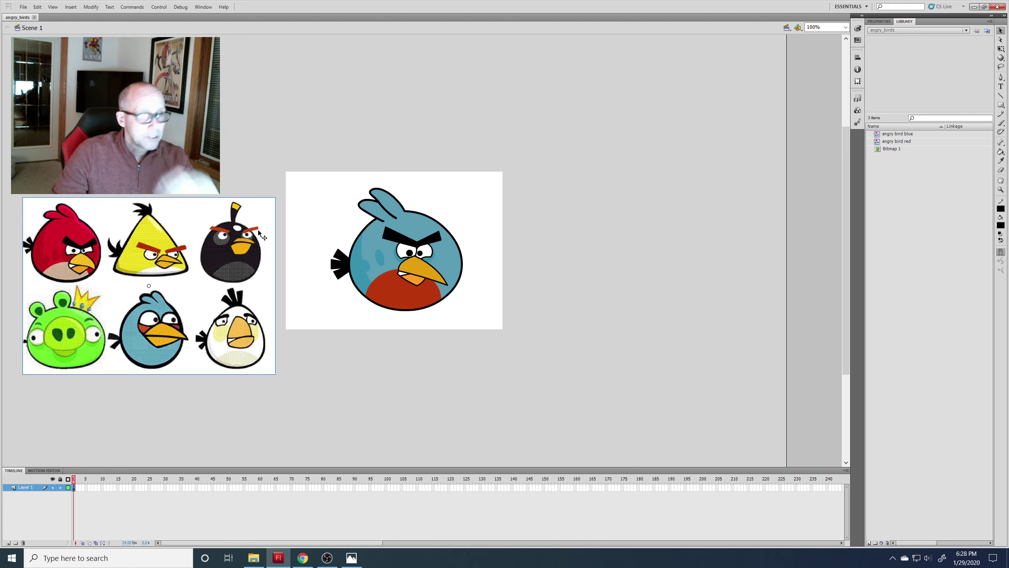
Step: Delete the six-character reference image from the stage and rename its bitmap in the library as "six birds"
key("Delete")
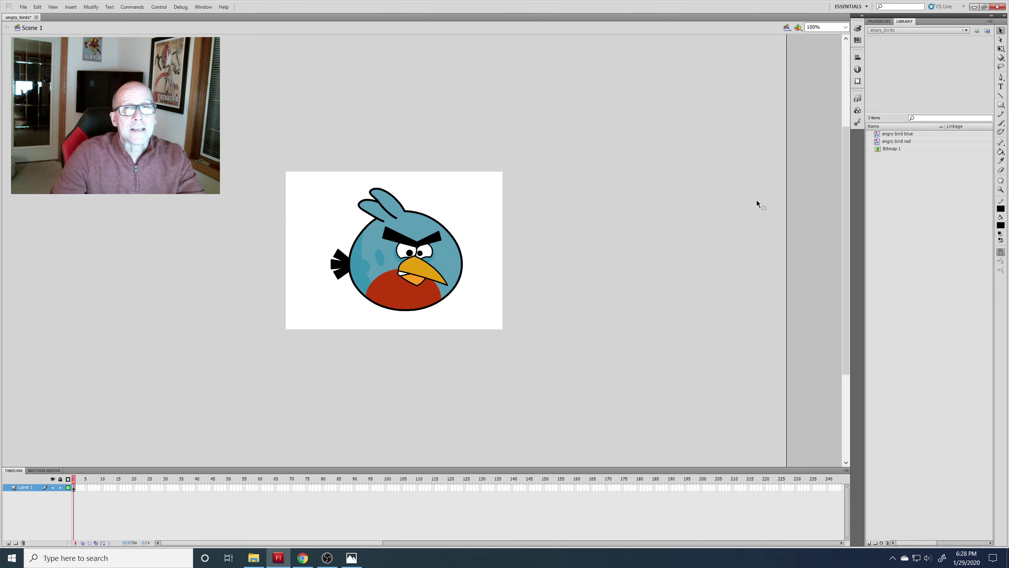
left_click(891, 152)
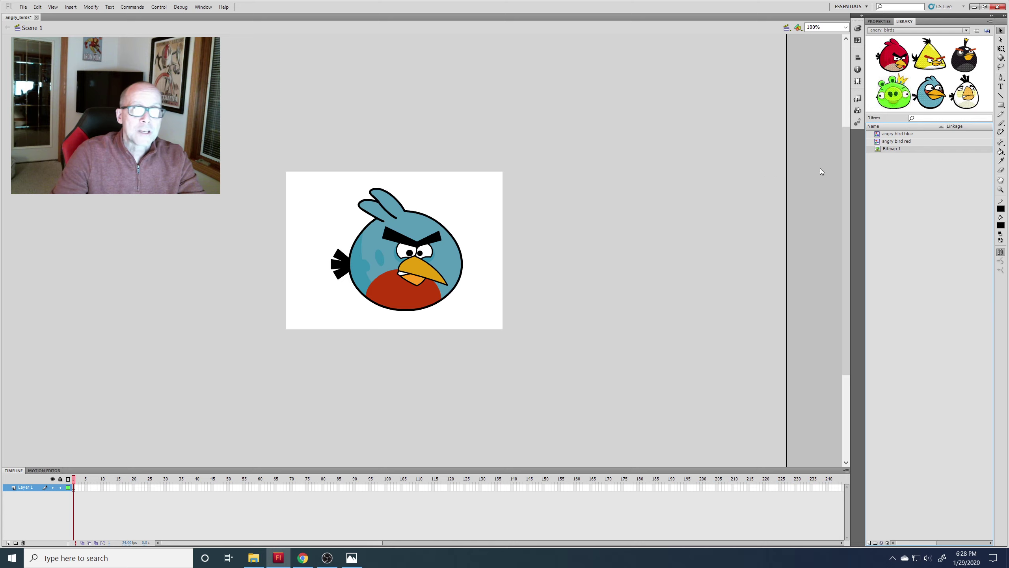
double_click(892, 149)
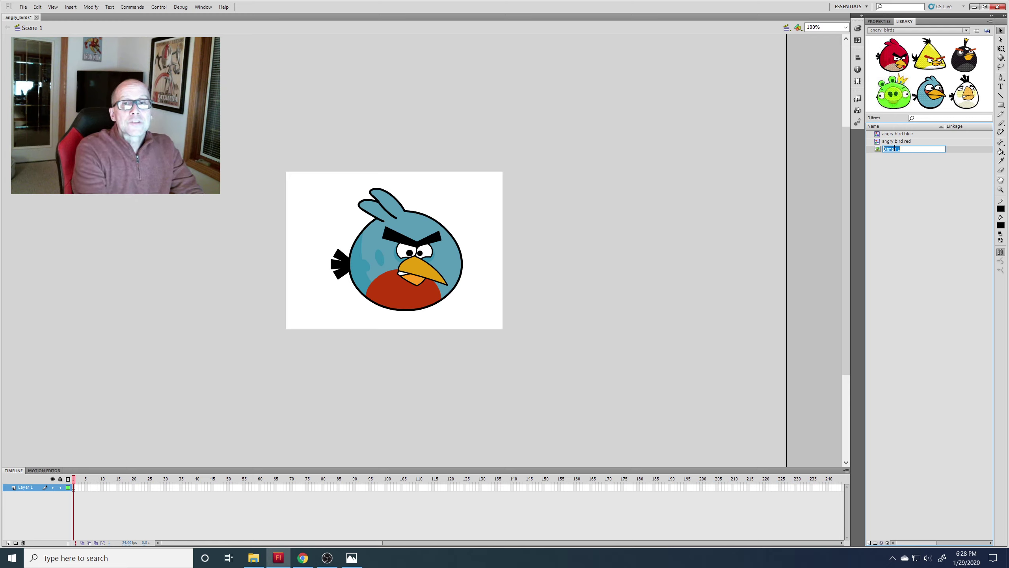
type("six bird")
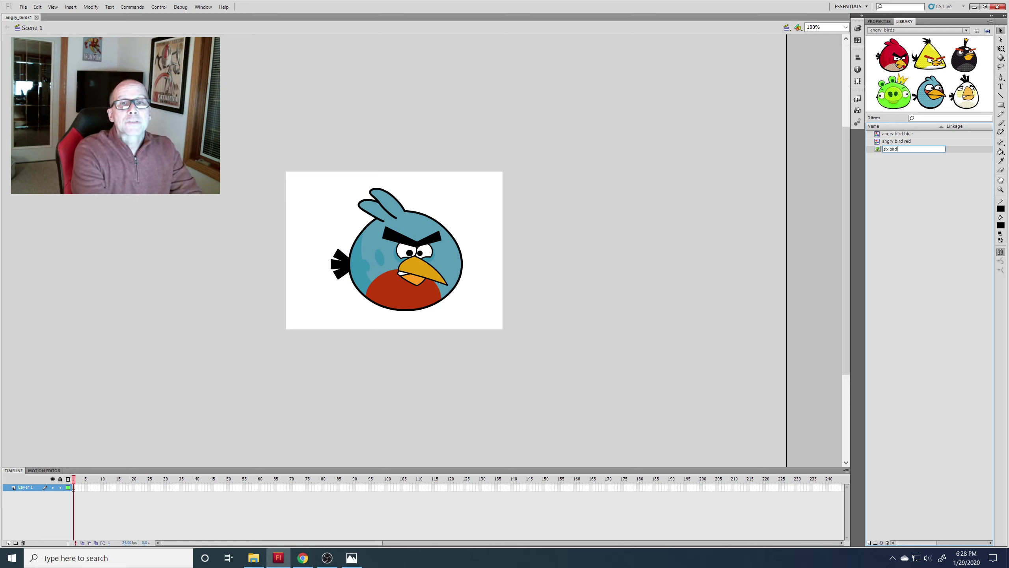
type("s")
key("Return")
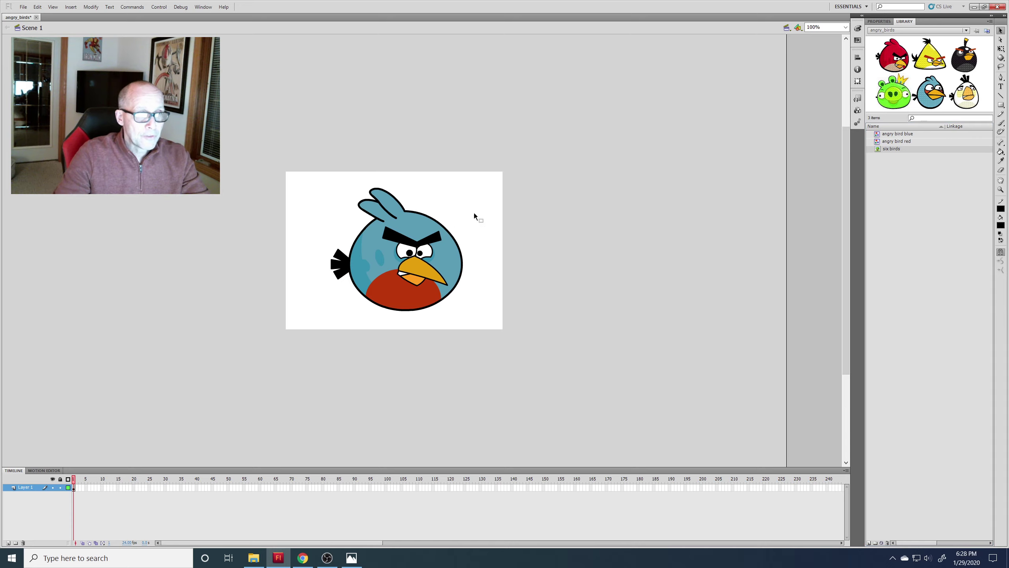
Step: Delete the blue Angry Bird from the stage
left_click(431, 243)
key("Delete")
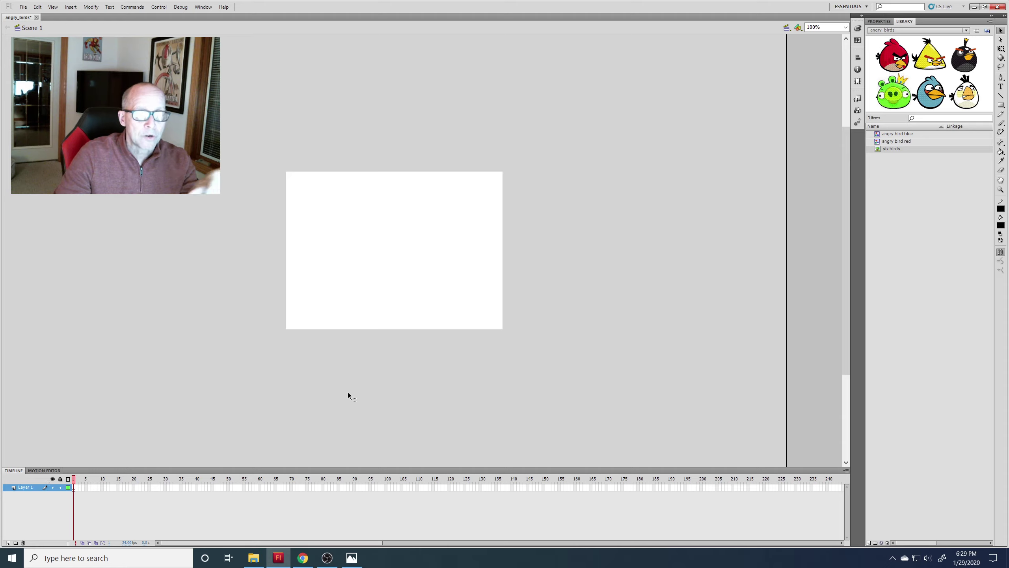
Step: Switch to Chrome and open the full-size Angry Birds background image with the slingshot and pig towers from the scenery results
left_click(302, 558)
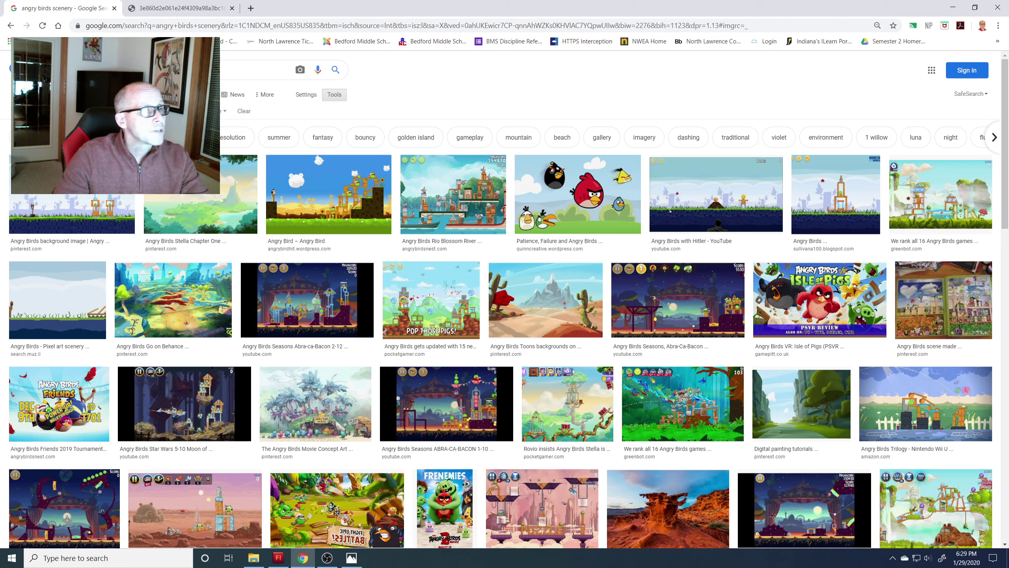
left_click(101, 193)
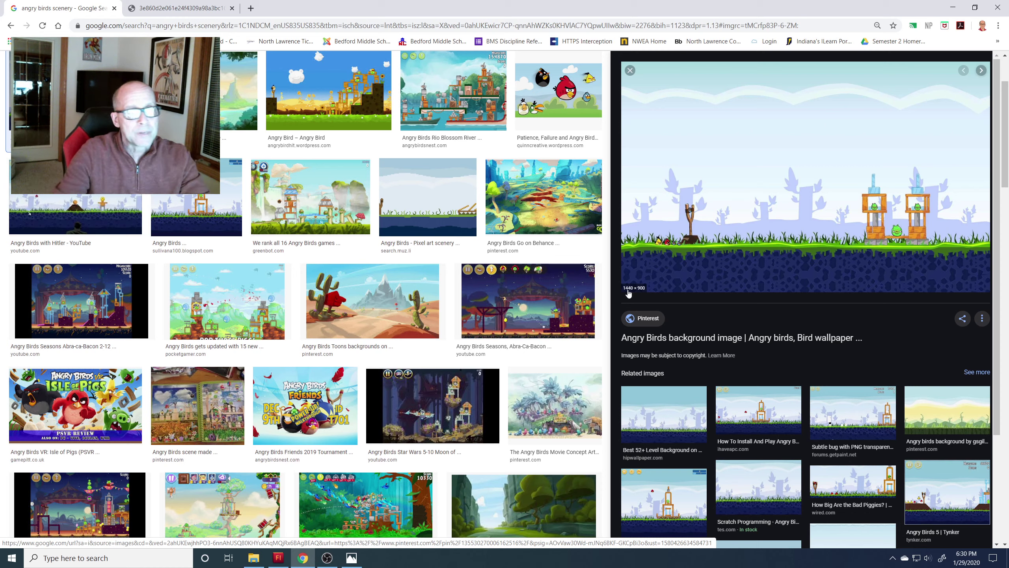
right_click(746, 208)
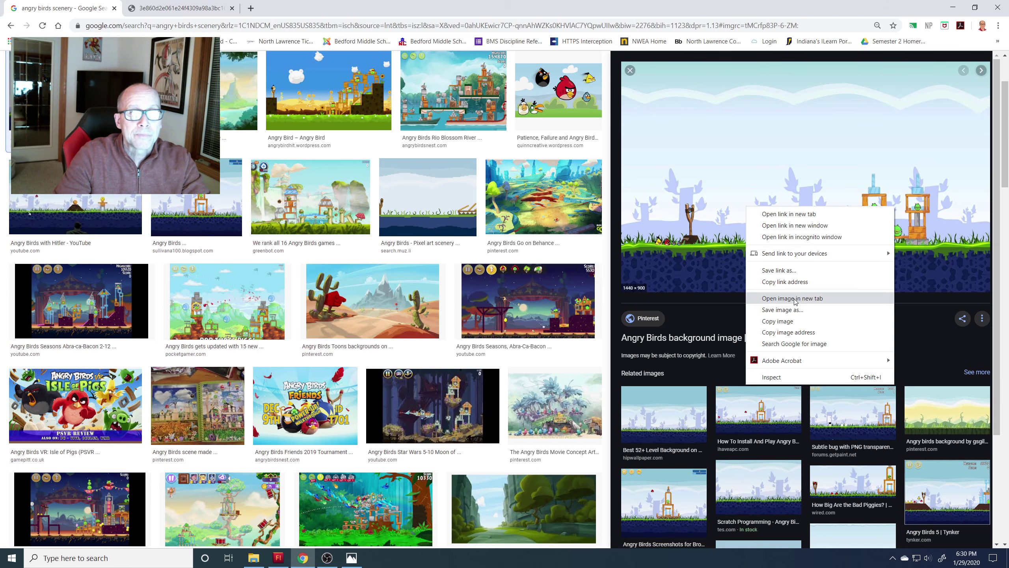
left_click(177, 10)
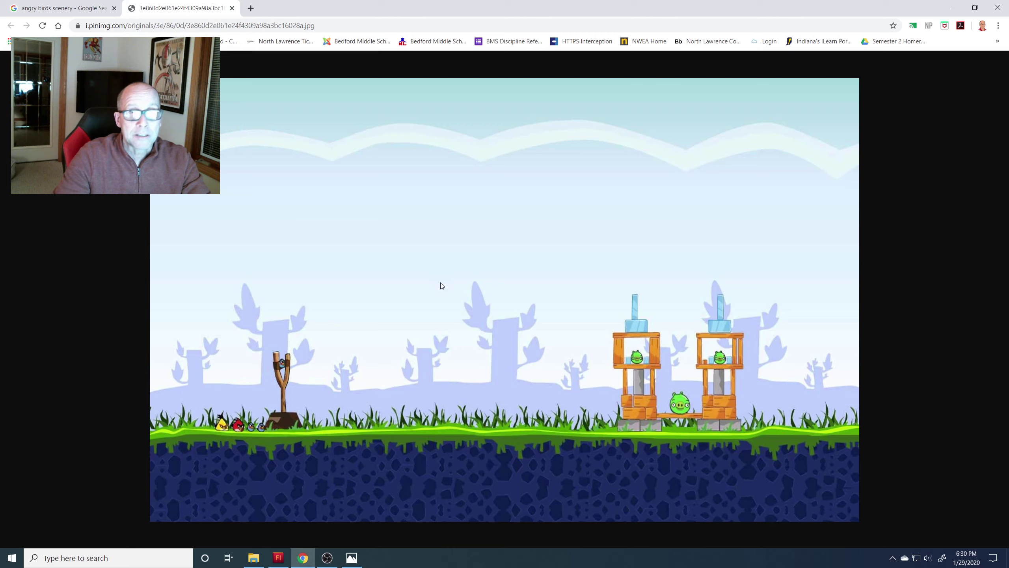
Step: Copy the full-size background image and paste it onto the stage in Flash
right_click(526, 287)
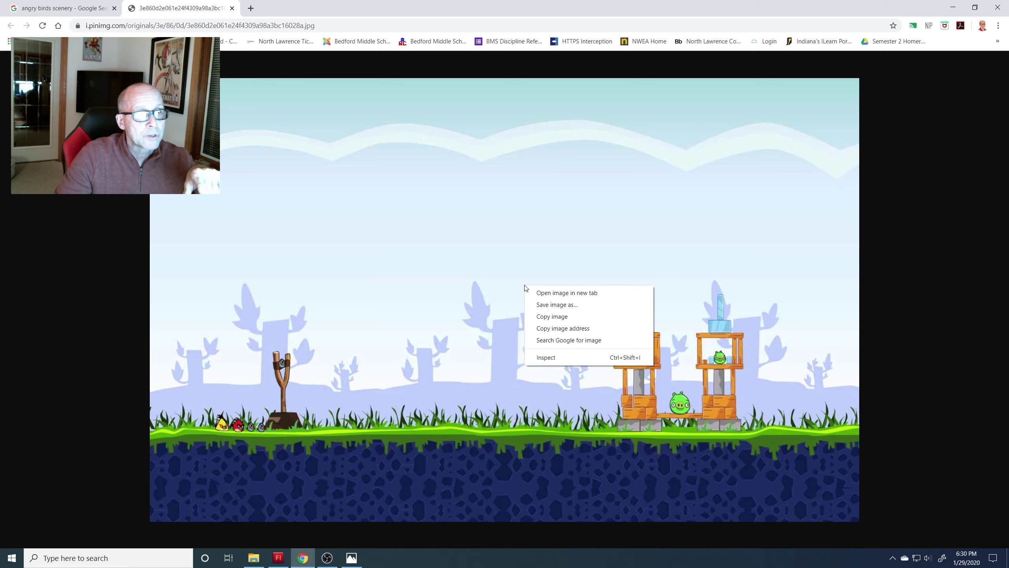
left_click(546, 317)
left_click(279, 558)
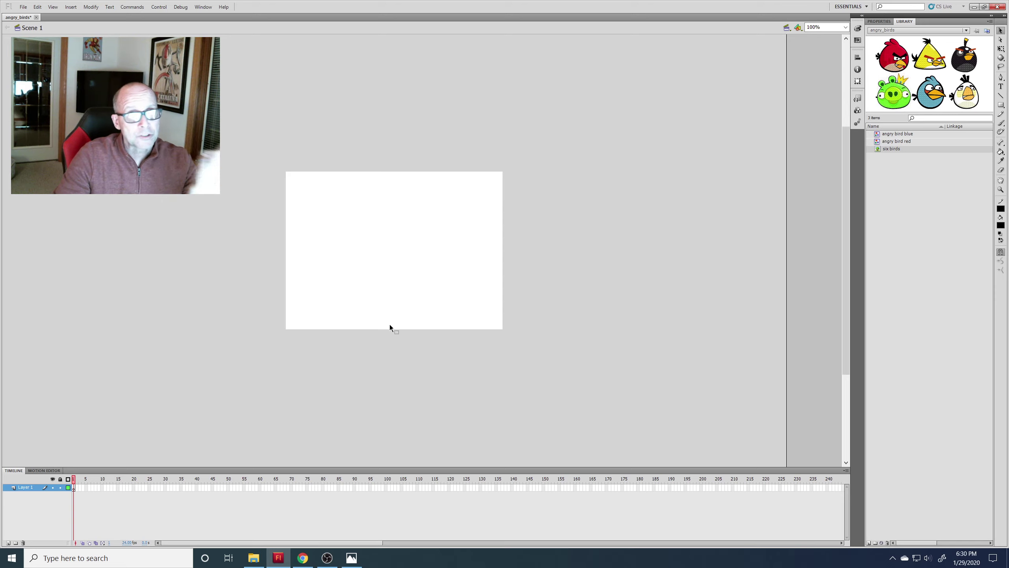
right_click(350, 269)
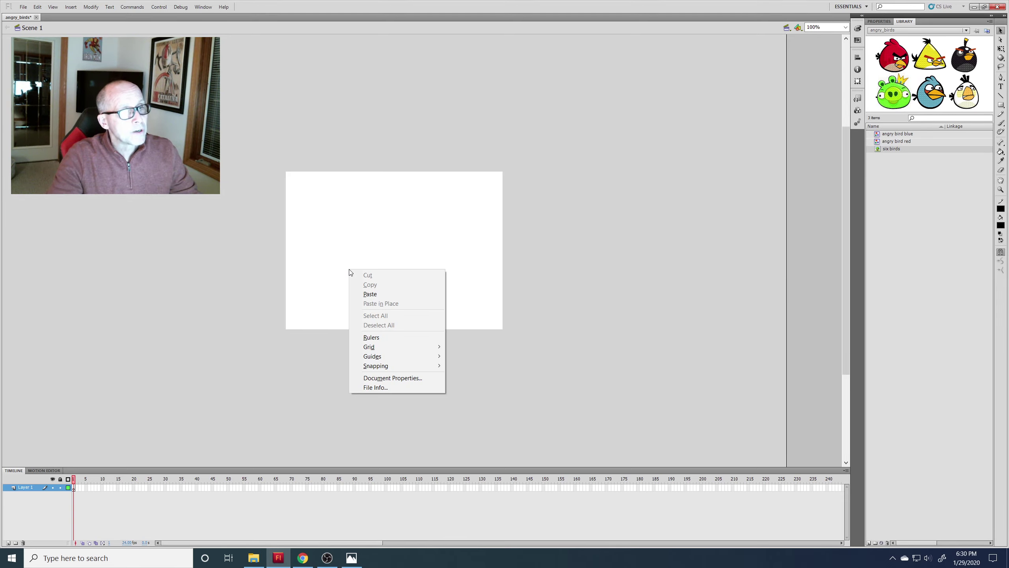
left_click(371, 294)
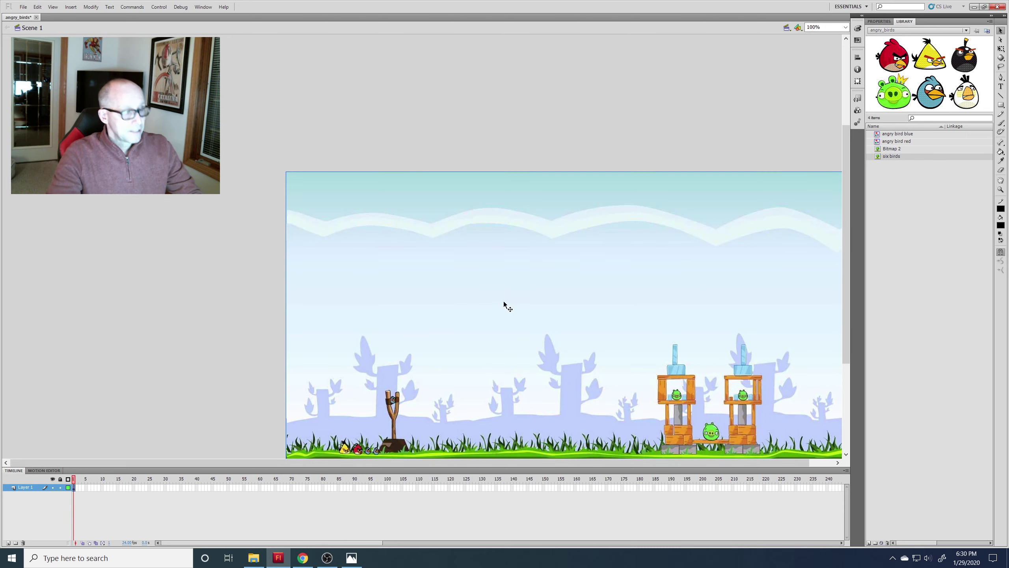
Step: Scale the pasted background image down to slightly smaller than the stage and place it beside the stage's left edge
left_click(1001, 47)
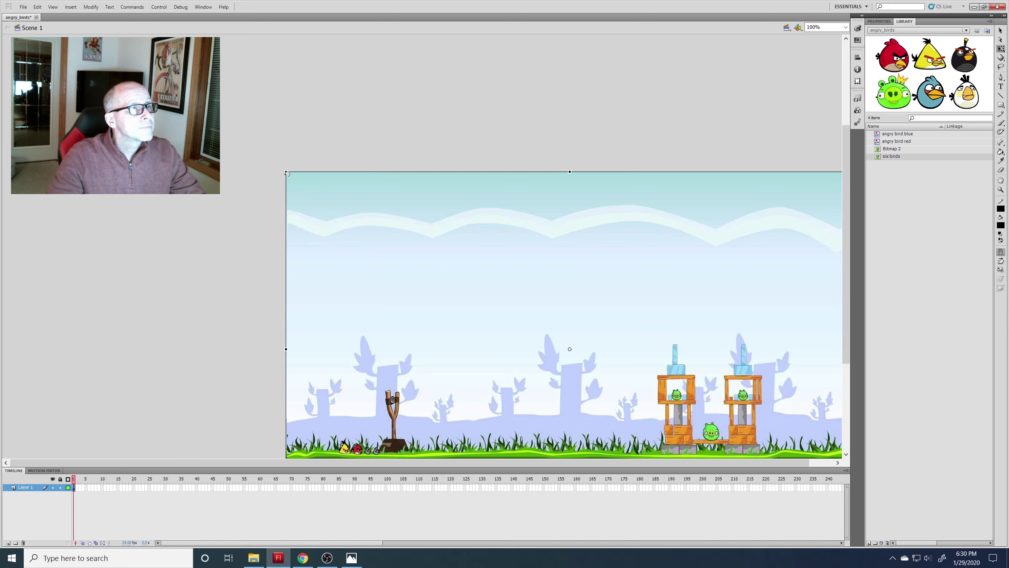
left_click_drag(285, 172, 445, 290)
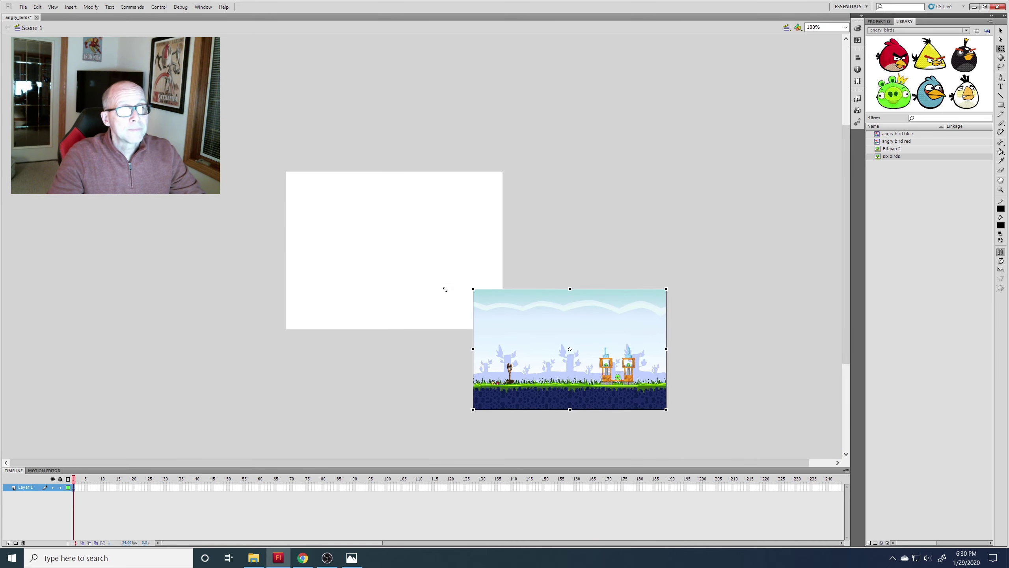
left_click_drag(564, 331, 177, 243)
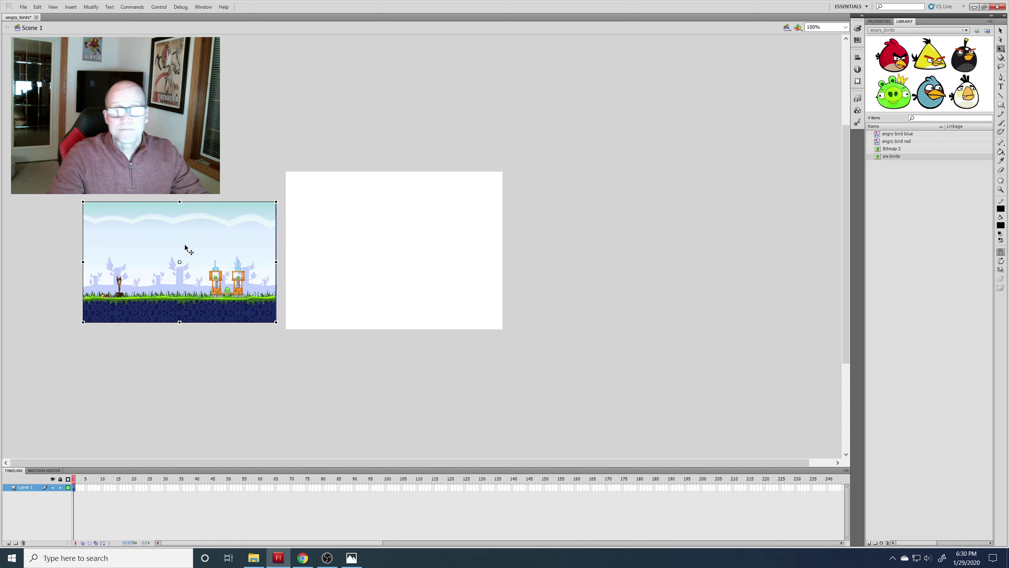
left_click(485, 348)
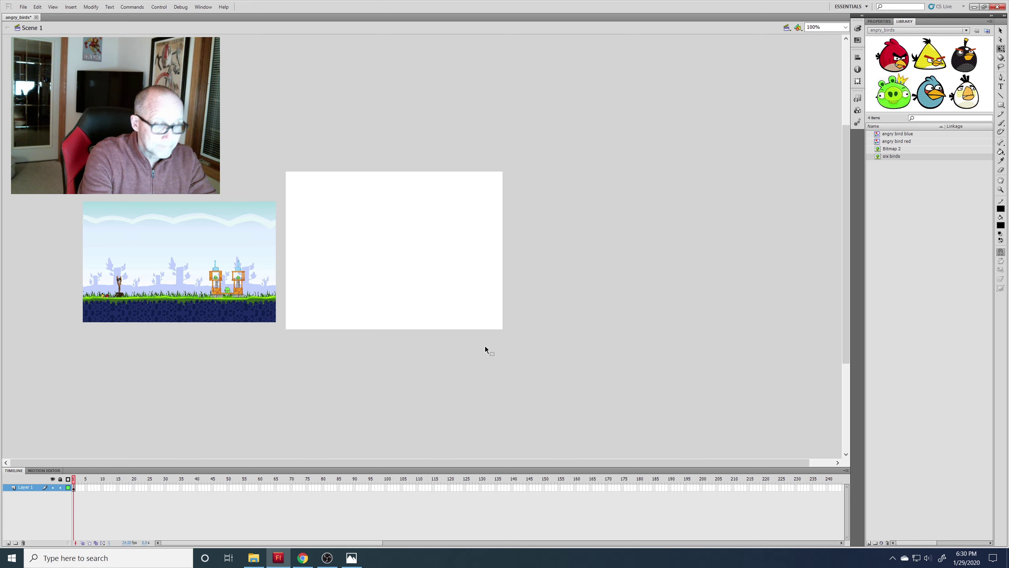
Step: Examine the reference scenery up close, from the sky and tree silhouettes down to the grass and ground
key("ctrl+=")
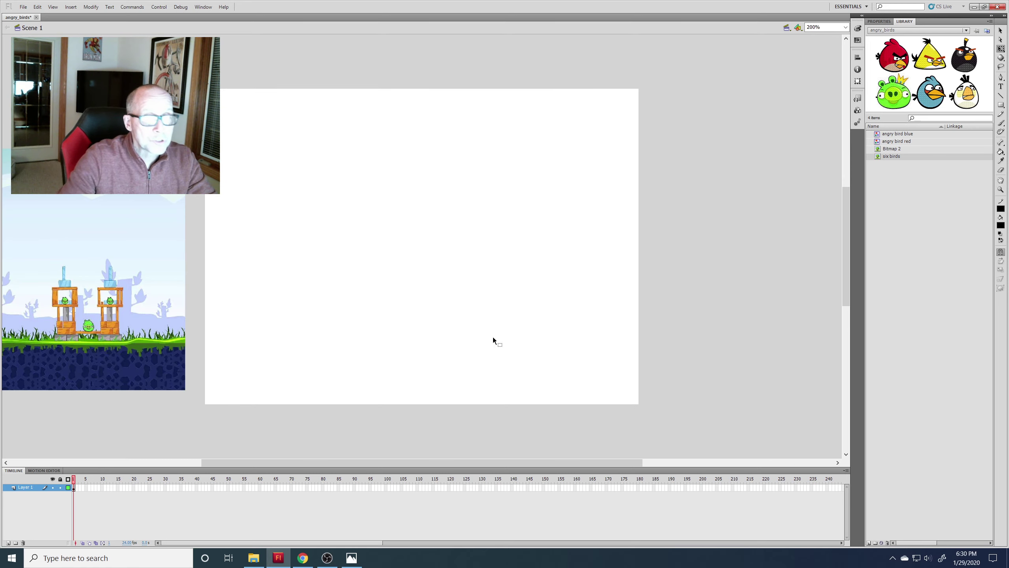
left_click_drag(514, 463, 386, 459)
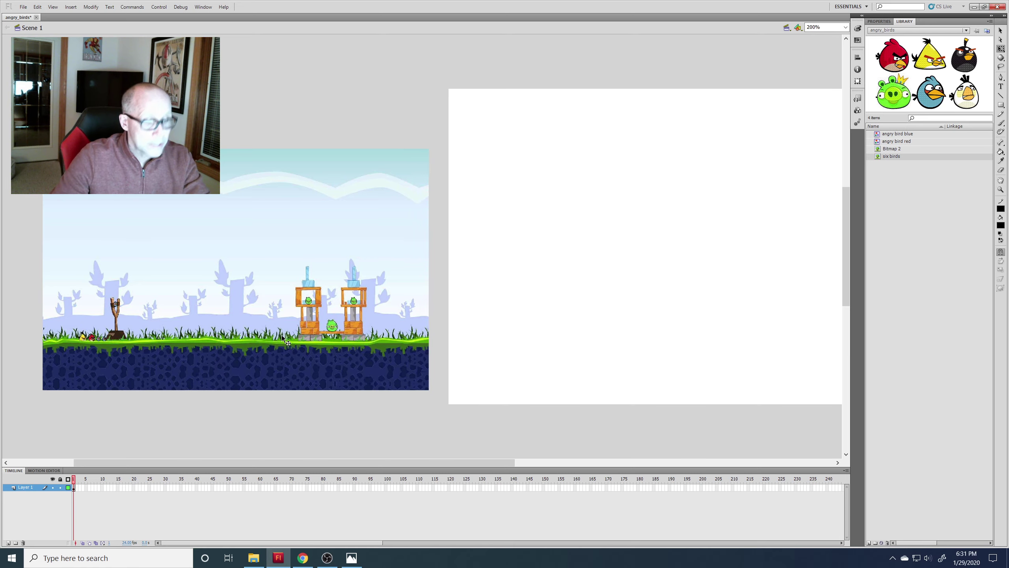
key("ctrl+equal")
key("ctrl+equal")
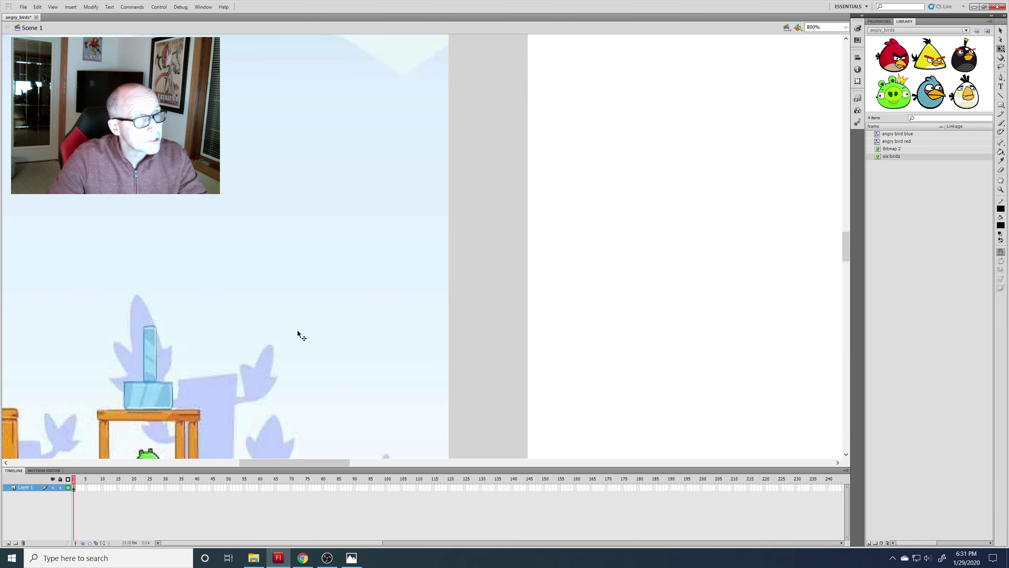
scroll(298, 331, "down", 8)
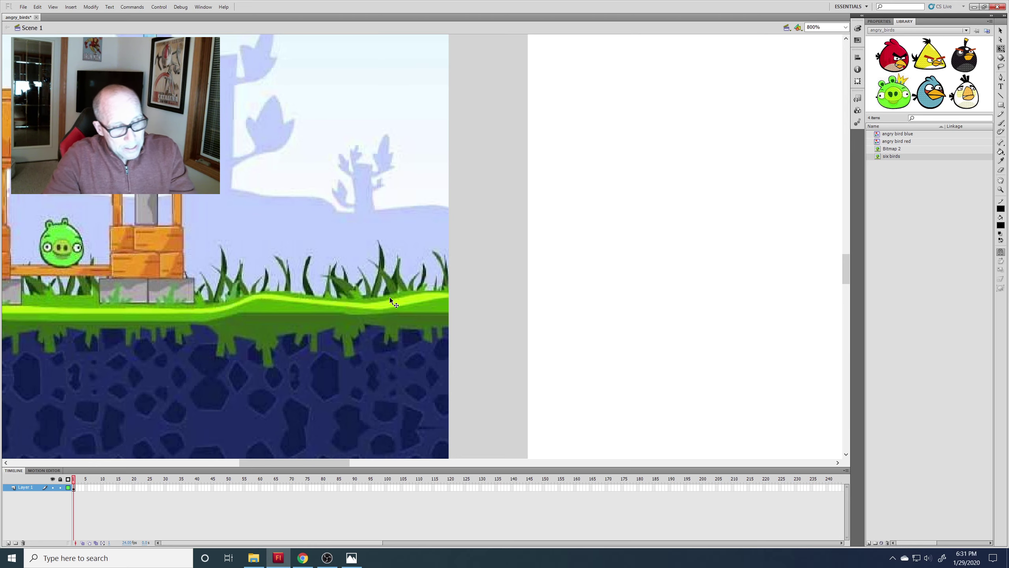
key("ctrl+minus")
key("ctrl+minus")
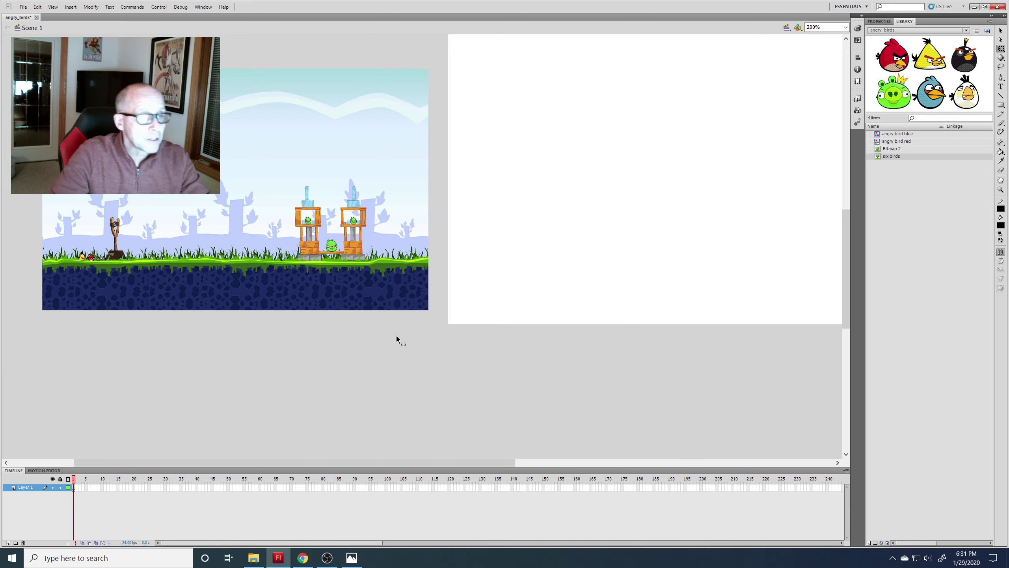
left_click_drag(434, 461, 458, 468)
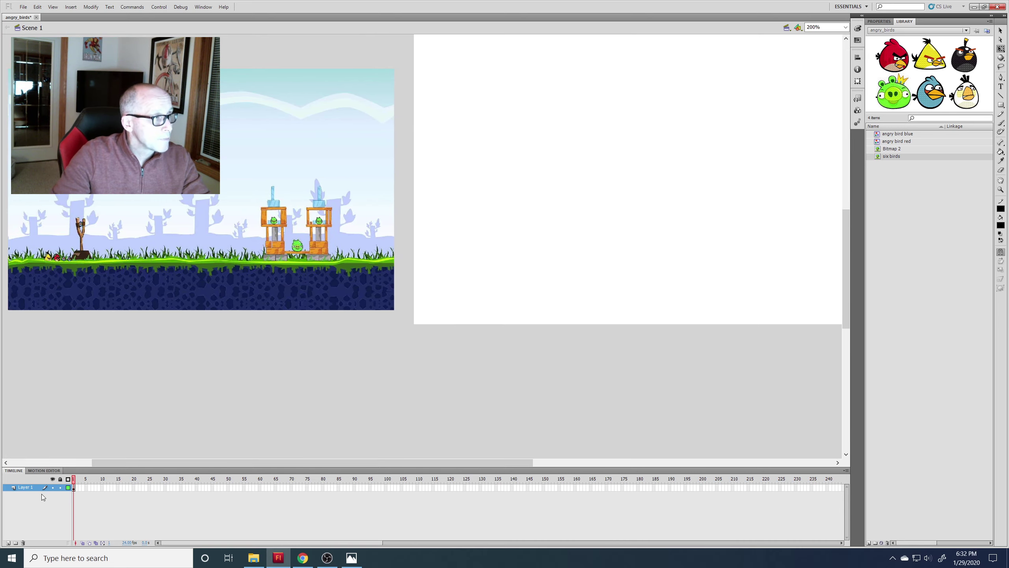
Step: Rename Layer 1 as "sky"
double_click(24, 488)
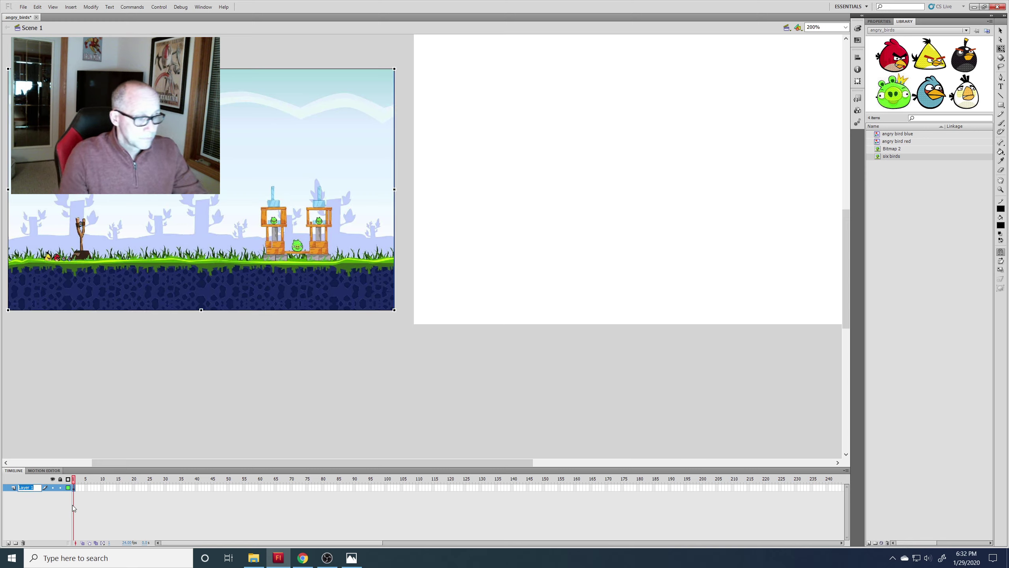
type("sky")
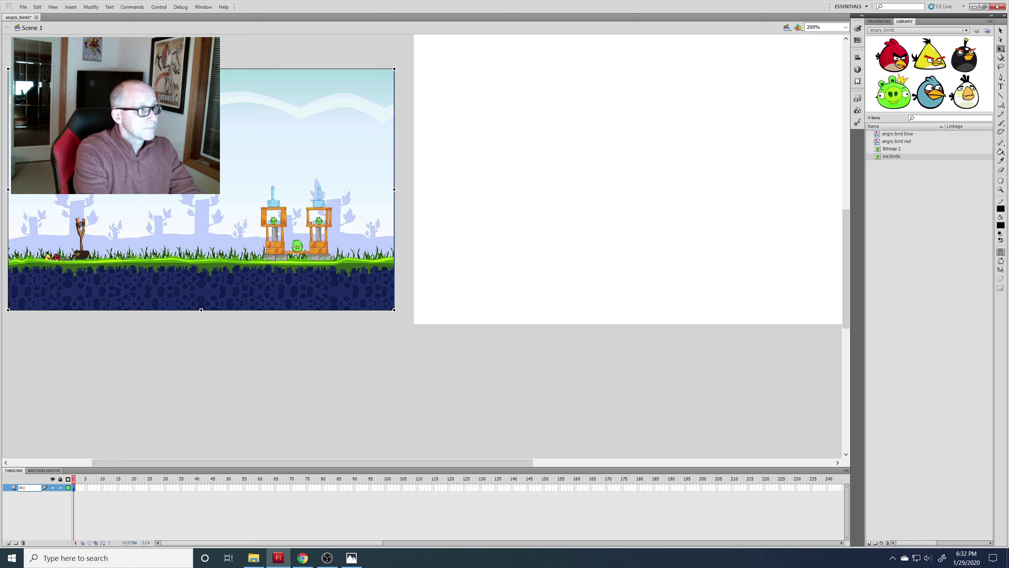
left_click(72, 505)
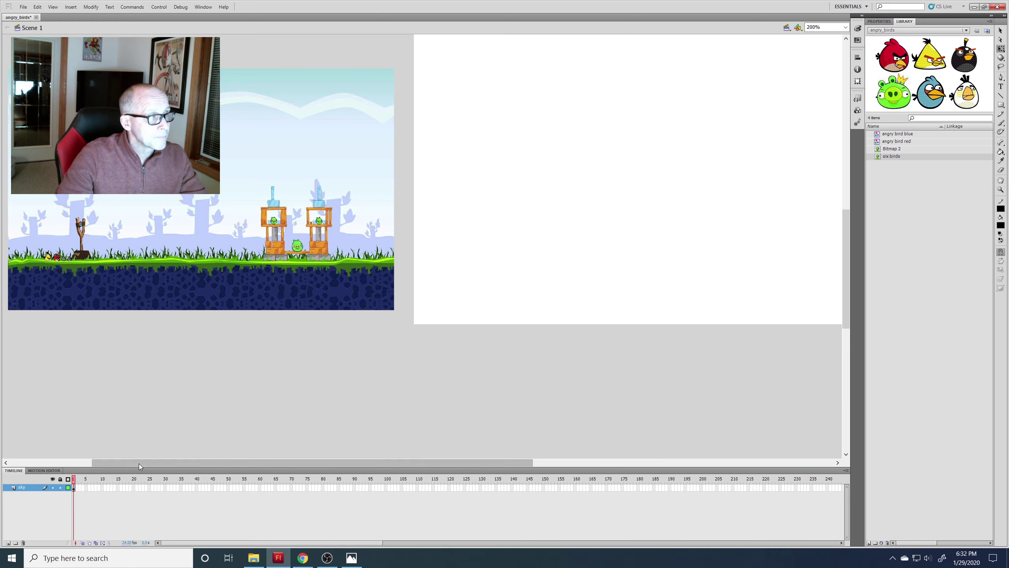
Step: Draw a tall rectangle with a black stroke and no fill over the middle of the stage, extending past its upper and lower edges
left_click_drag(138, 464, 235, 462)
scroll(325, 406, "up", 3)
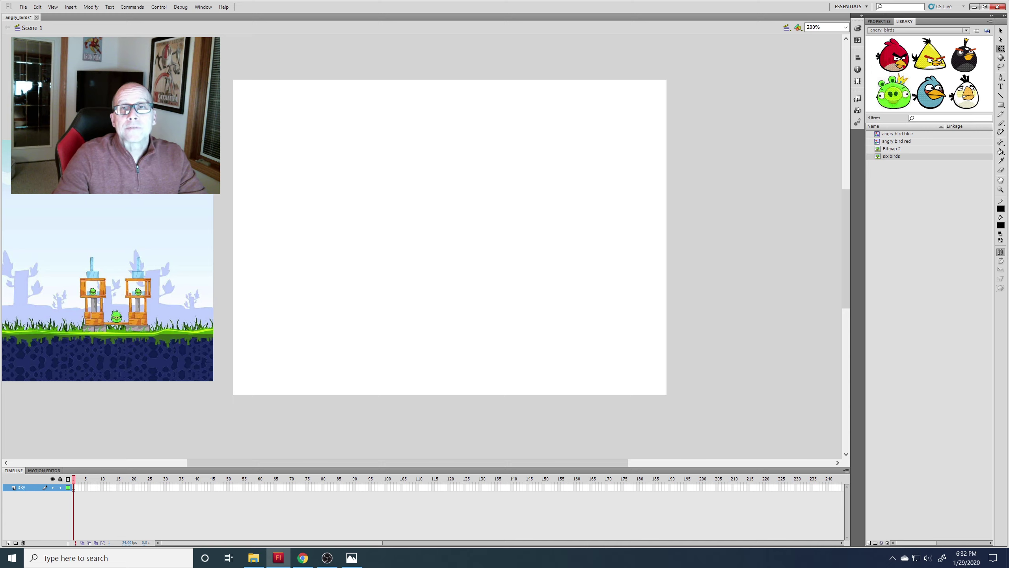
left_click(999, 226)
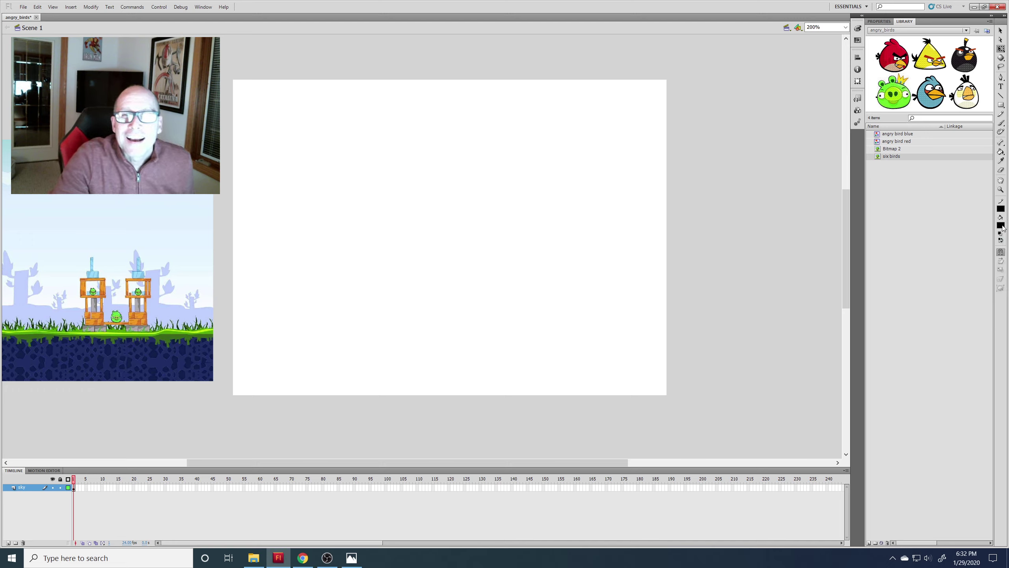
left_click(995, 234)
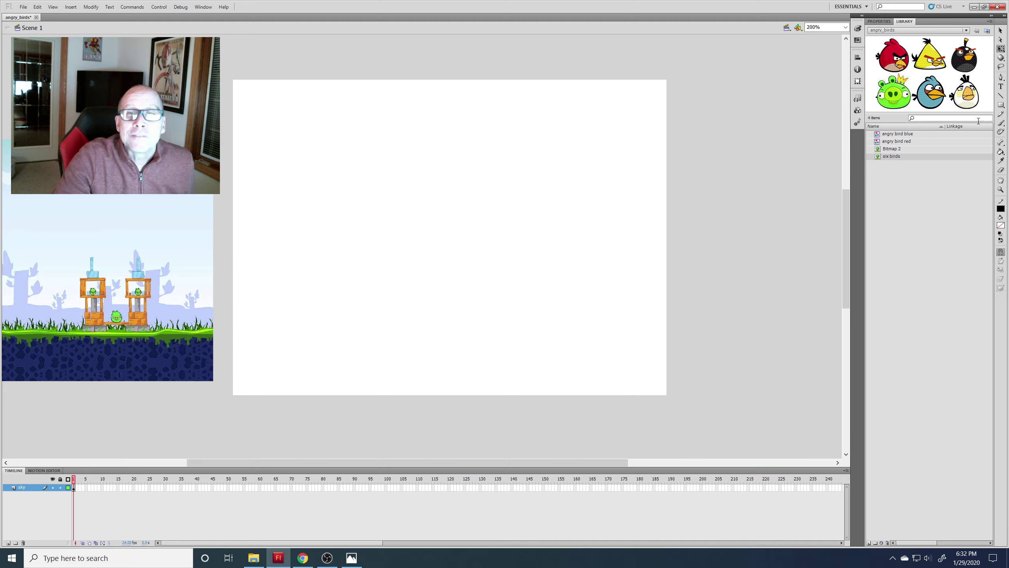
left_click(1001, 105)
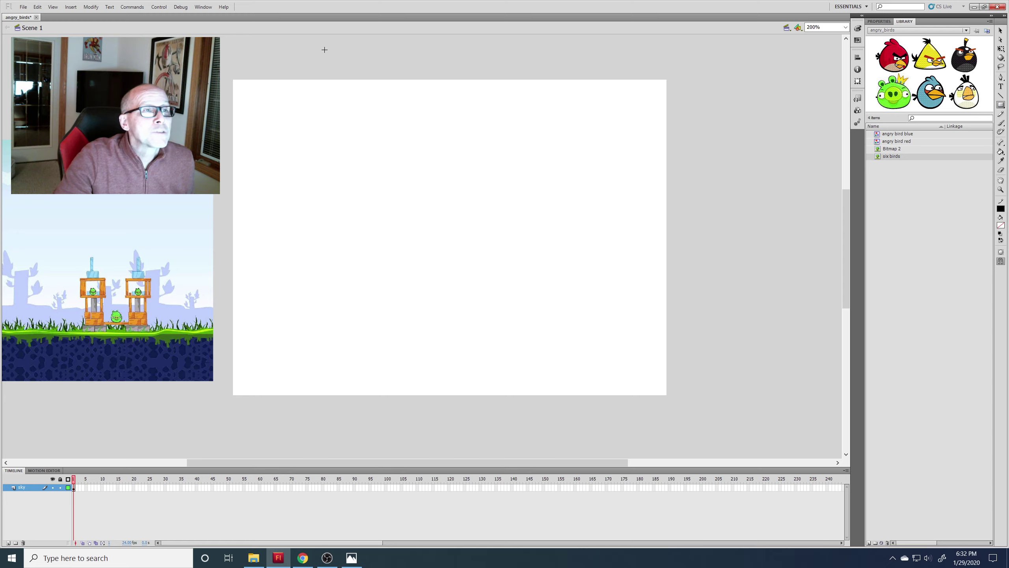
mouse_move(319, 48)
left_mouse_down()
mouse_move(496, 235)
mouse_move(586, 372)
mouse_move(599, 425)
left_mouse_up()
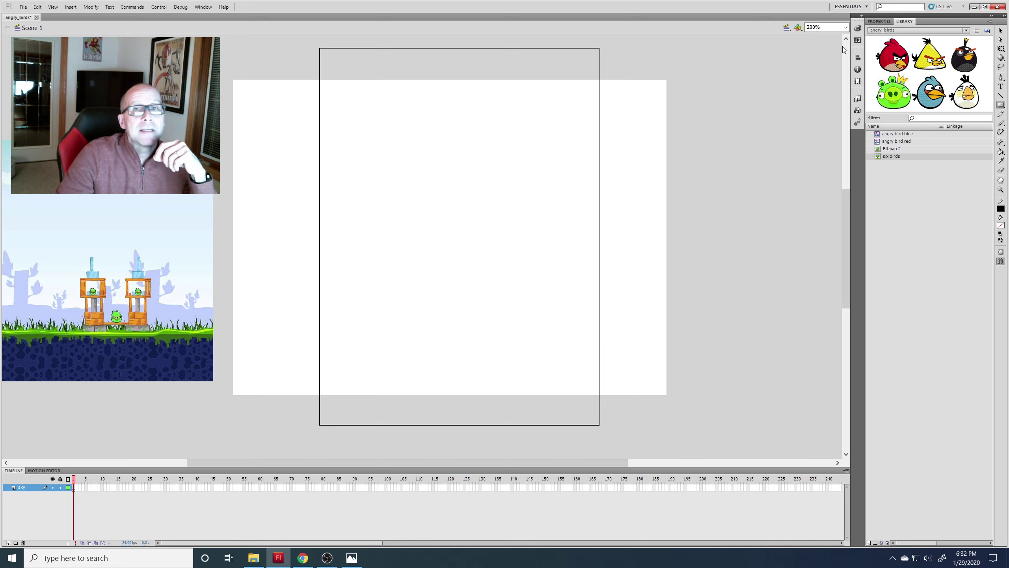
Step: Activate the Paint Bucket tool and change its fill type to a linear gradient
left_click(1001, 30)
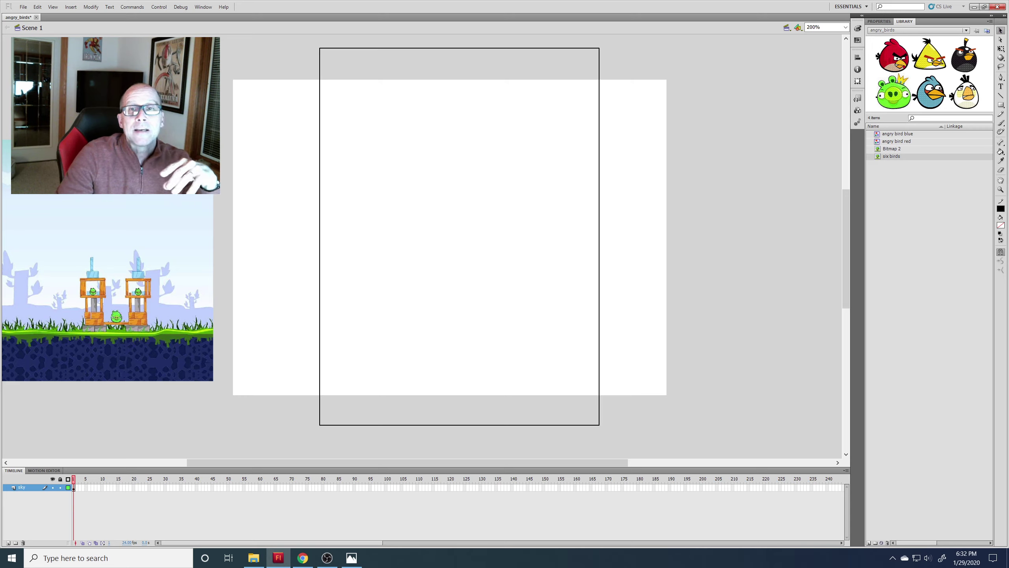
left_click(1002, 152)
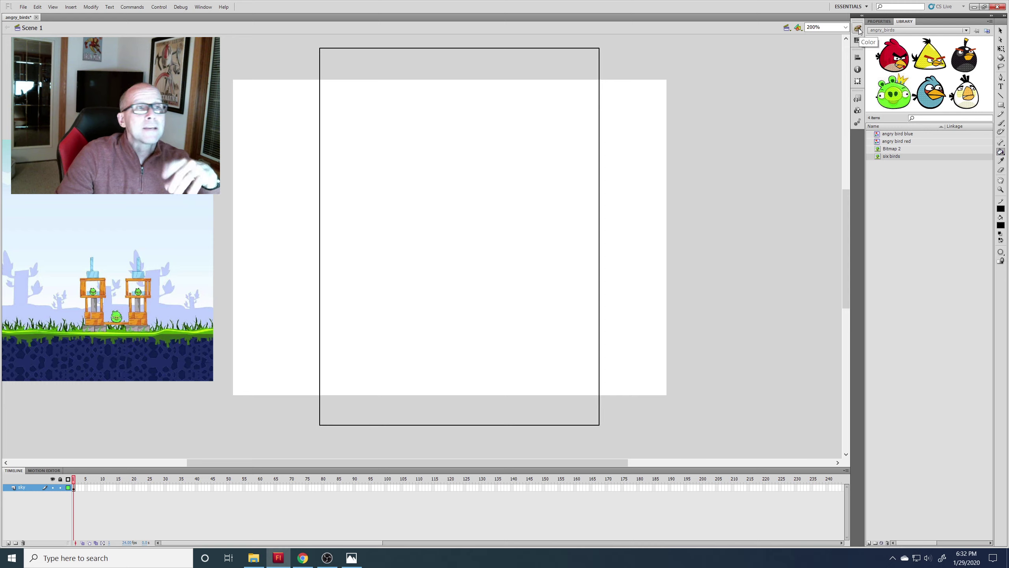
left_click(203, 7)
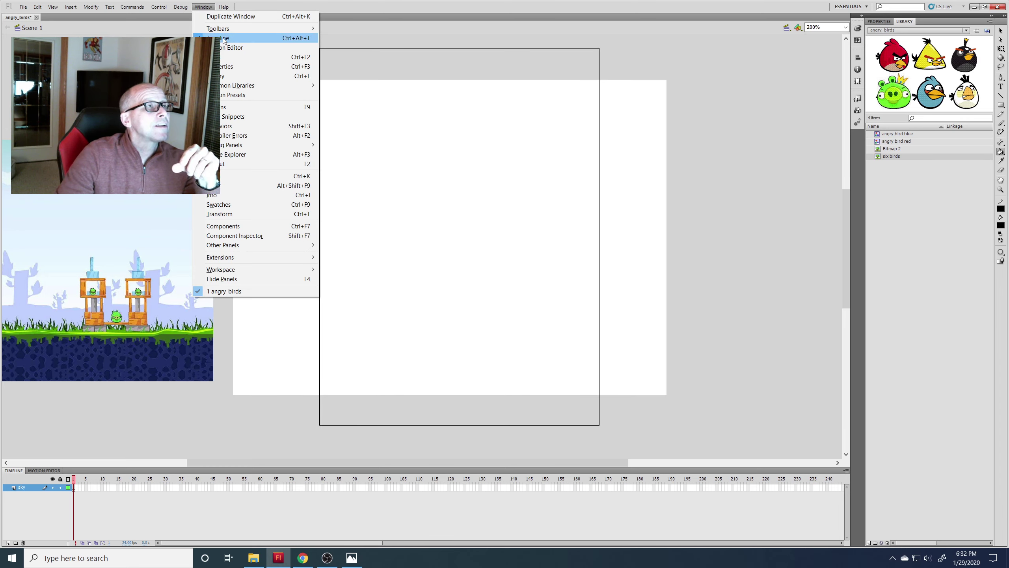
left_click(228, 186)
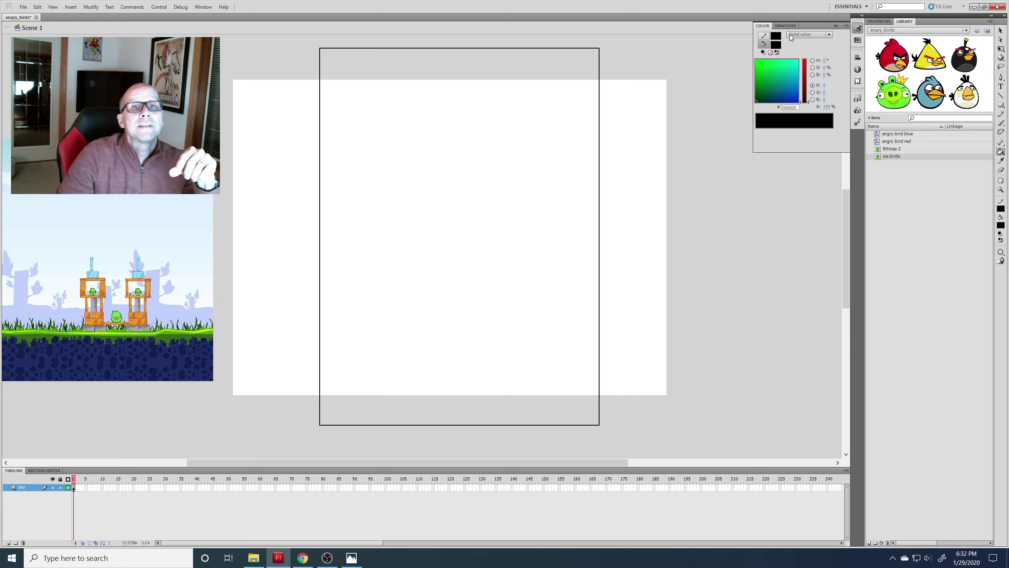
left_click(828, 35)
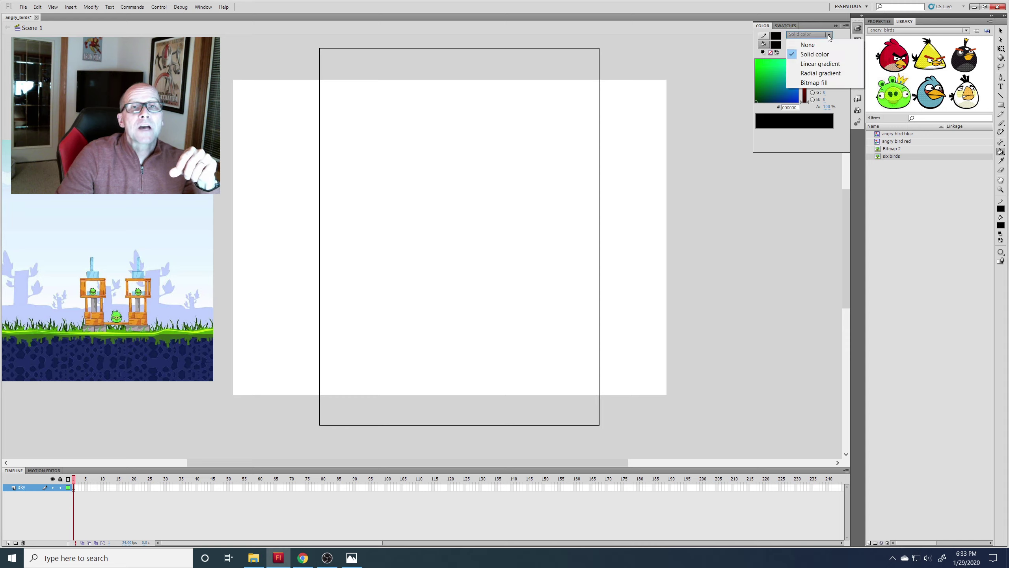
left_click(835, 64)
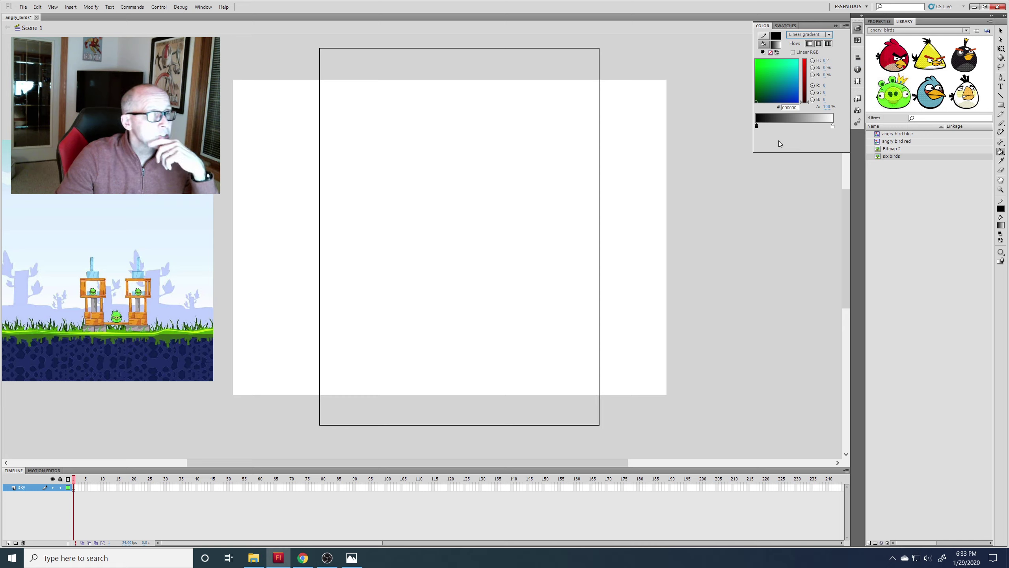
Step: Set the gradient's black stop to #66CCCC and fill the outlined rectangle with the teal-to-white gradient
left_click(757, 126)
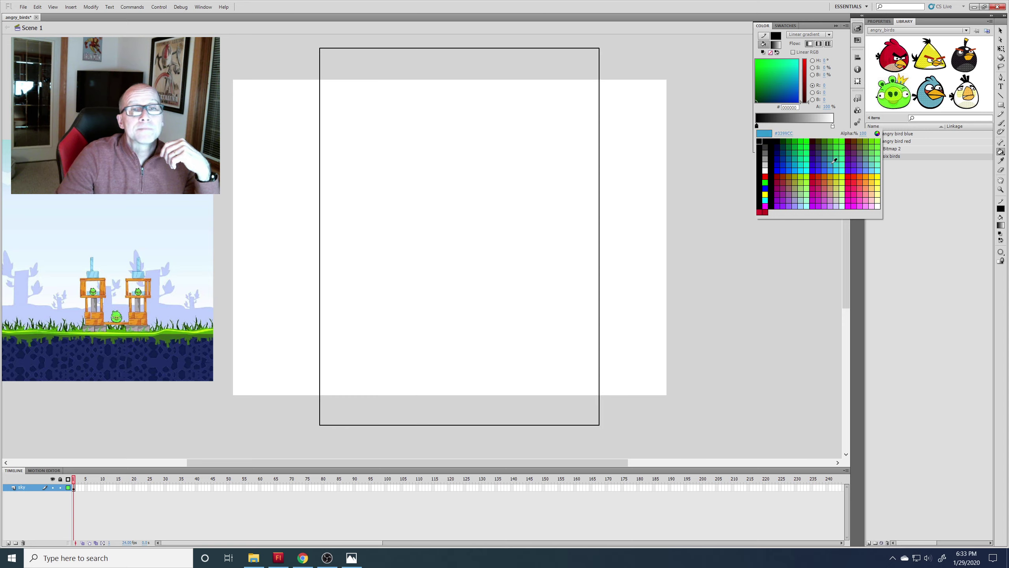
left_click(871, 162)
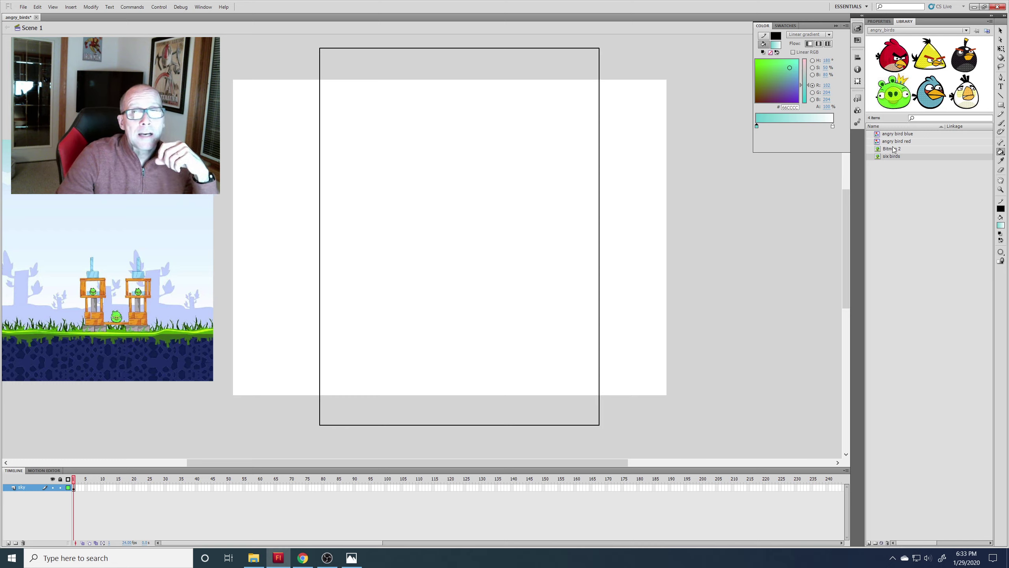
left_click(470, 186)
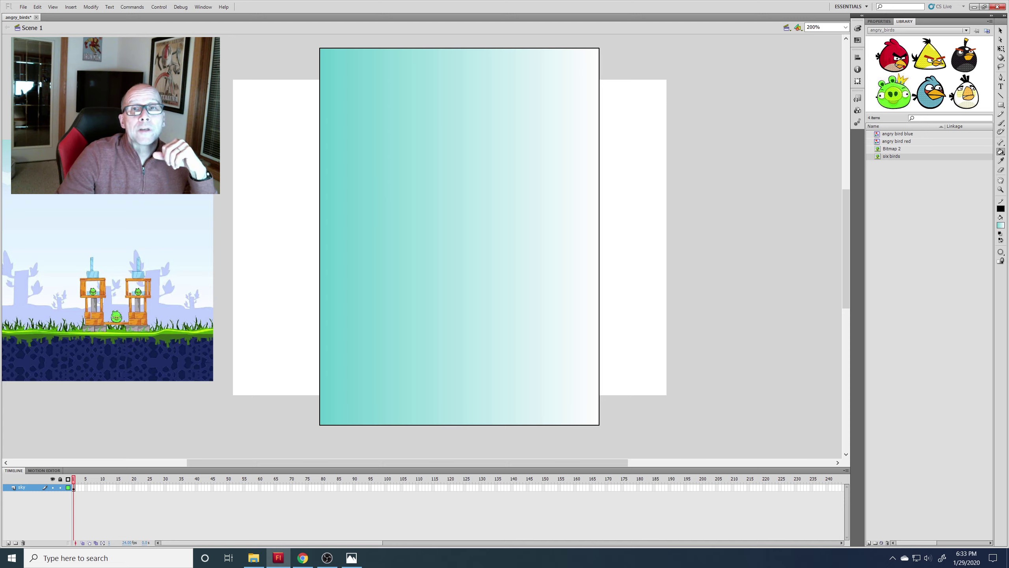
Step: Rotate the whole rectangle with its outline 90° clockwise so the teal end of the gradient faces up
left_click(1001, 48)
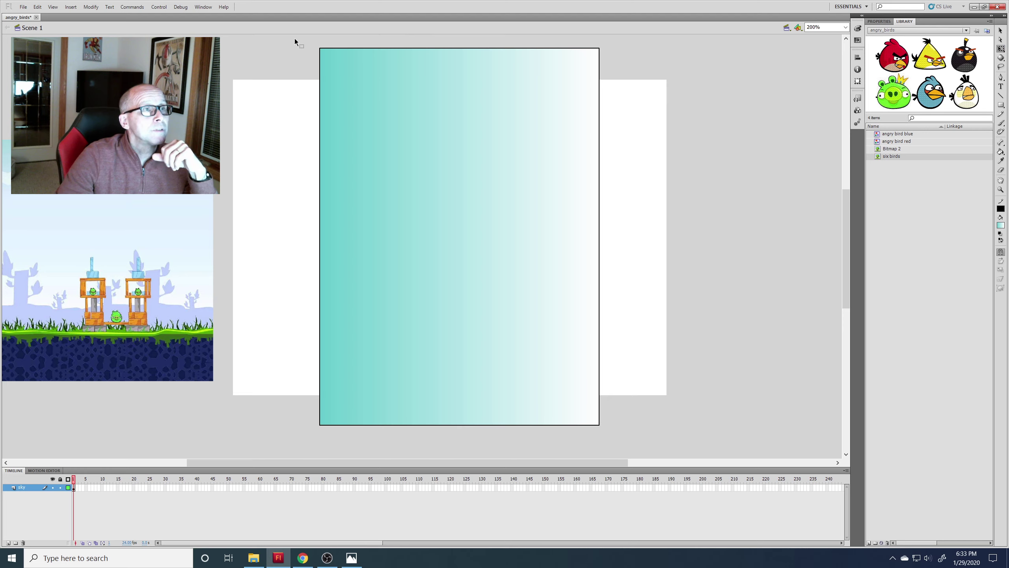
left_click_drag(298, 38, 608, 439)
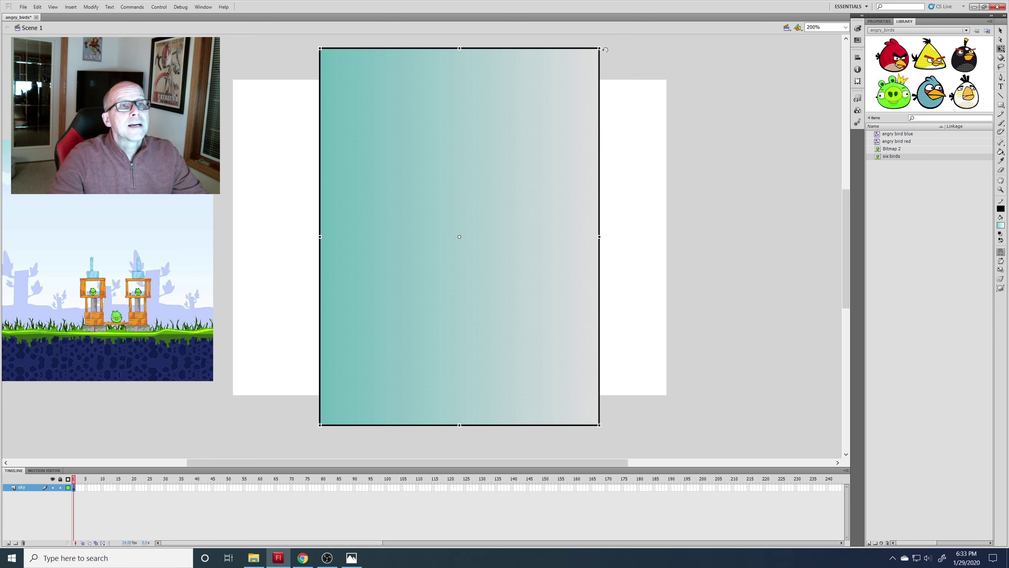
left_click_drag(605, 50, 658, 179)
left_click_drag(681, 252, 709, 316)
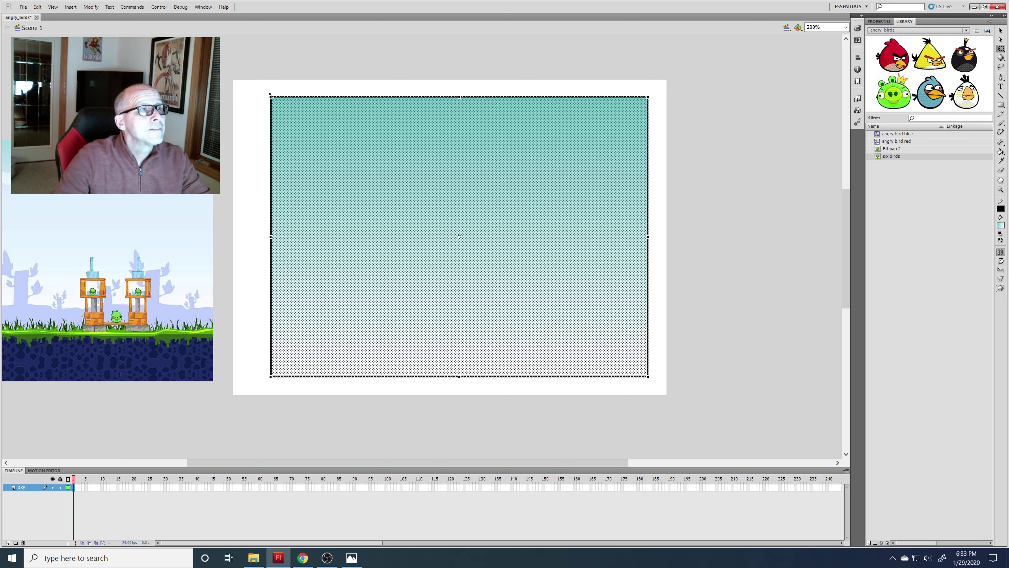
Step: Stretch the gradient rectangle to the stage's full width from its top edge and shorten it to about the upper half of the stage
left_click_drag(270, 96, 233, 80)
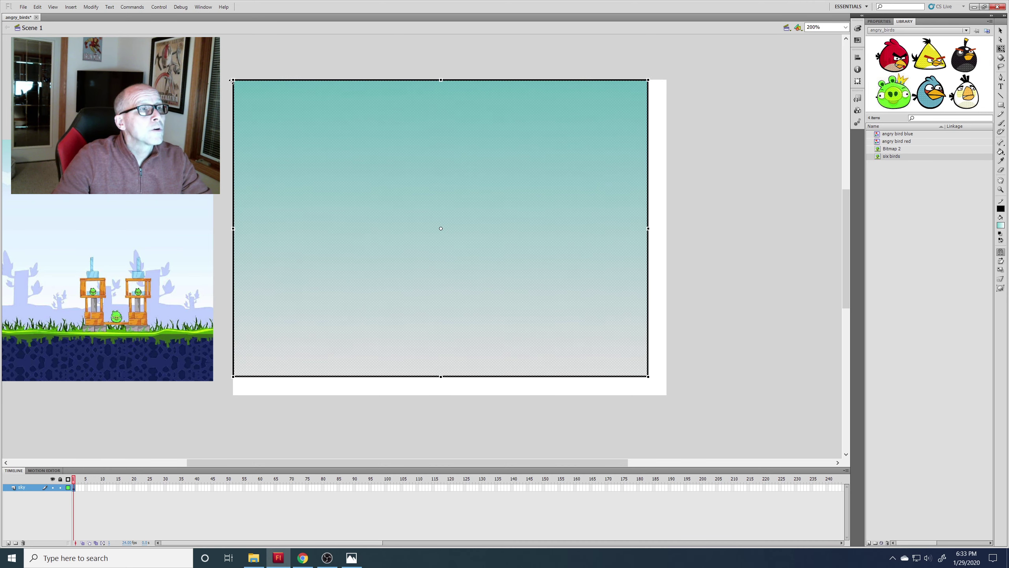
left_click_drag(647, 80, 667, 81)
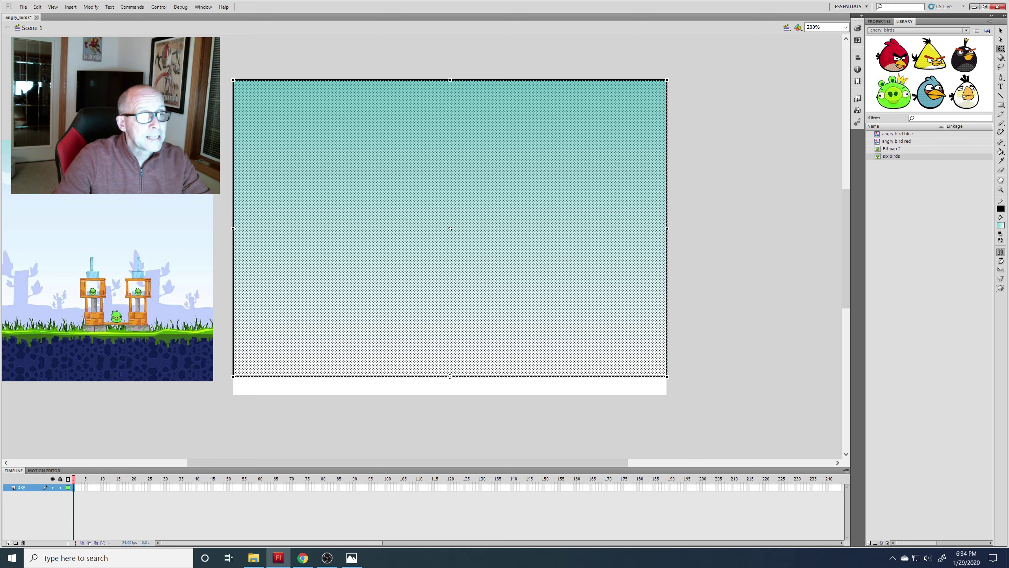
left_click_drag(450, 376, 448, 231)
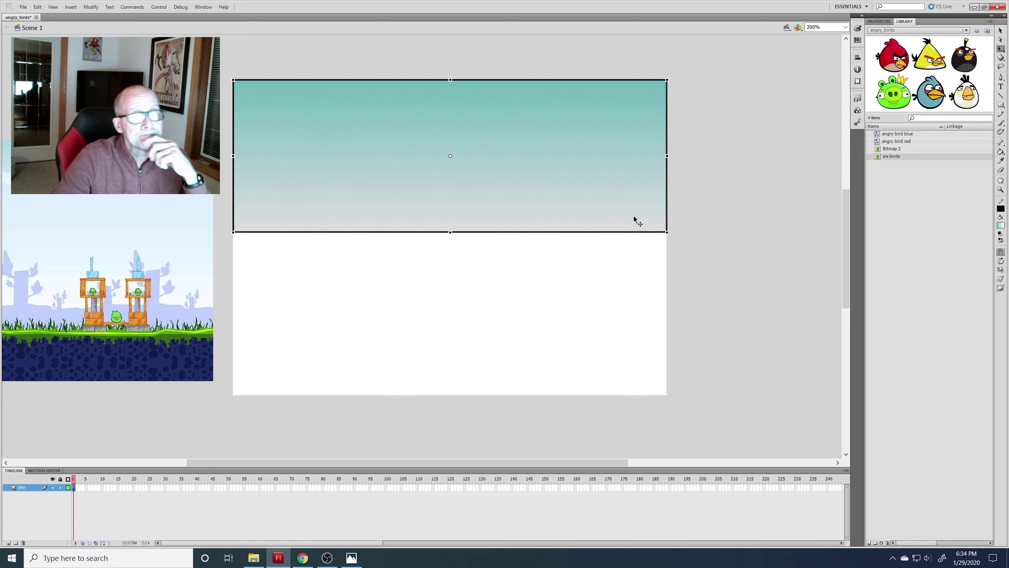
left_click(733, 185)
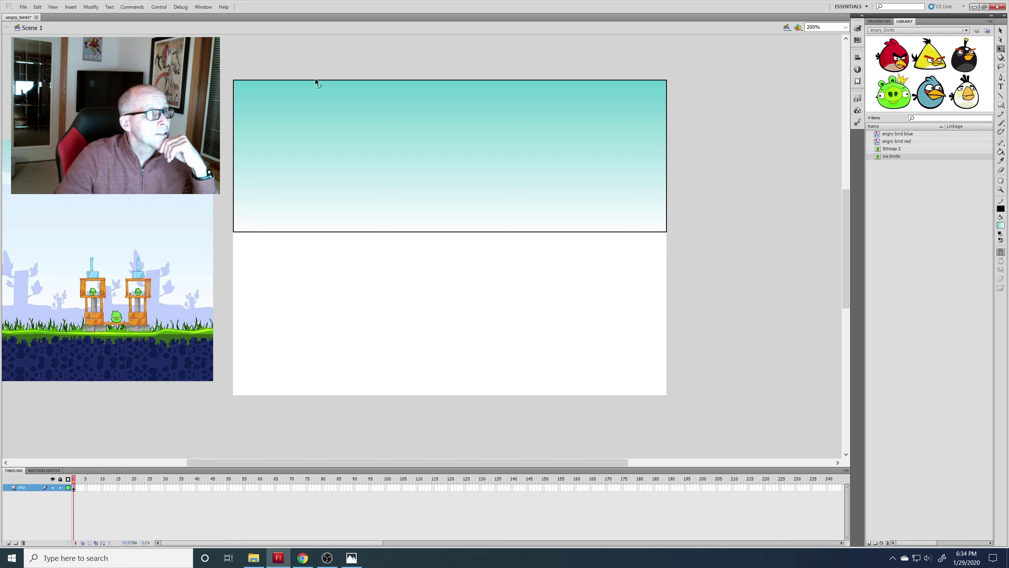
Step: Delete all four black outline strokes around the gradient sky
left_click(330, 80)
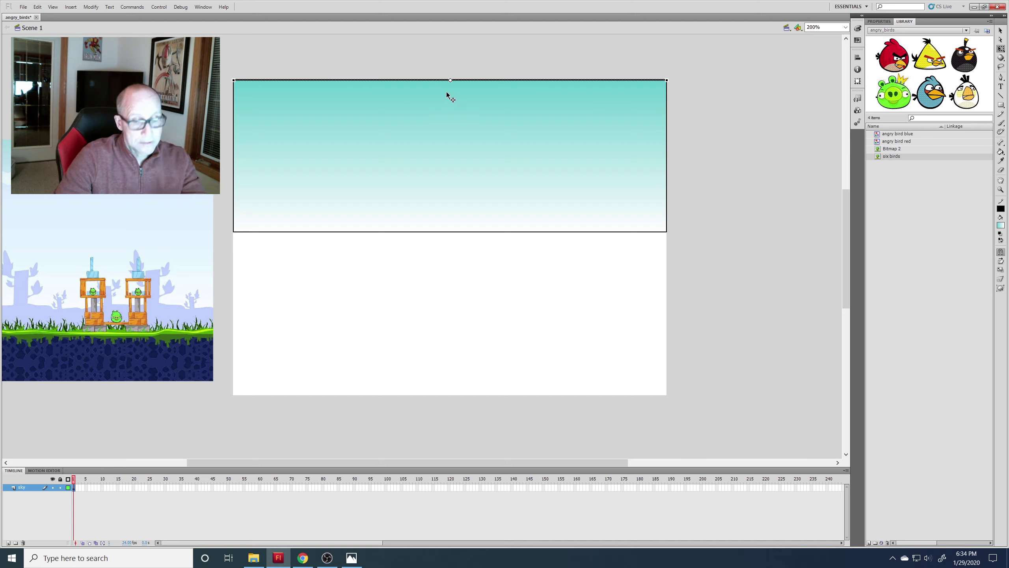
left_click(668, 45)
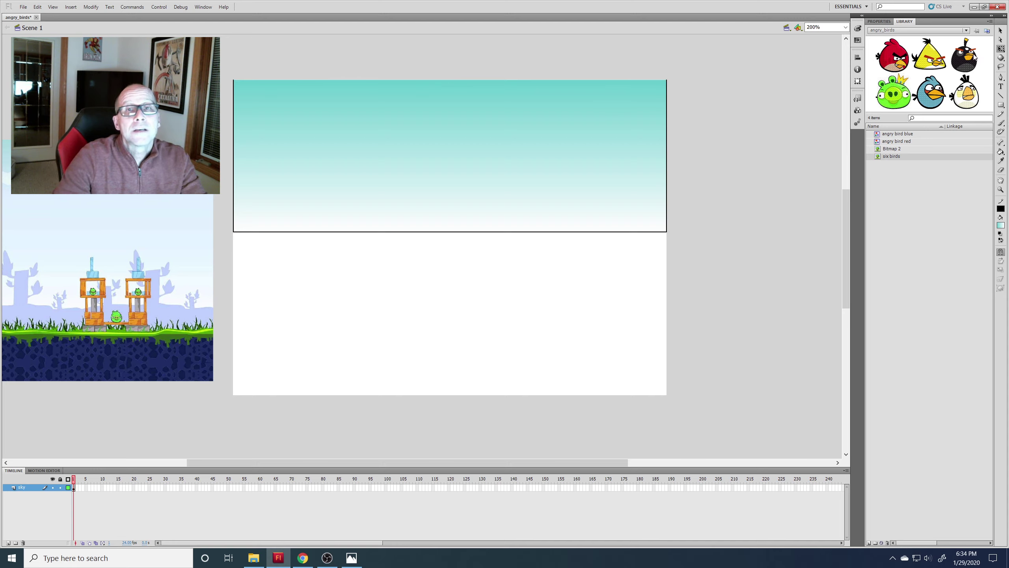
left_click(669, 106)
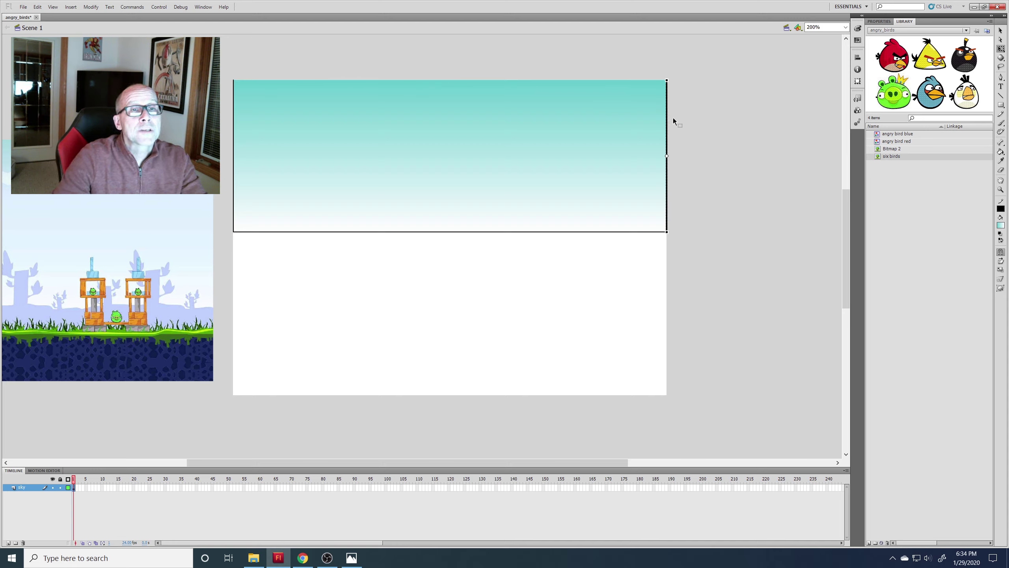
key("Delete")
left_click(627, 232)
key("Delete")
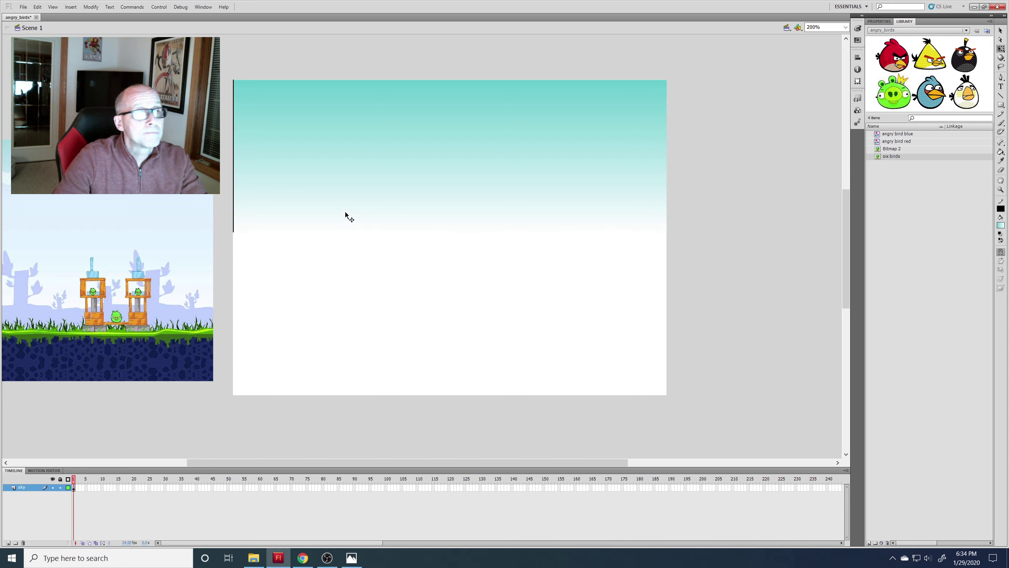
left_click(234, 164)
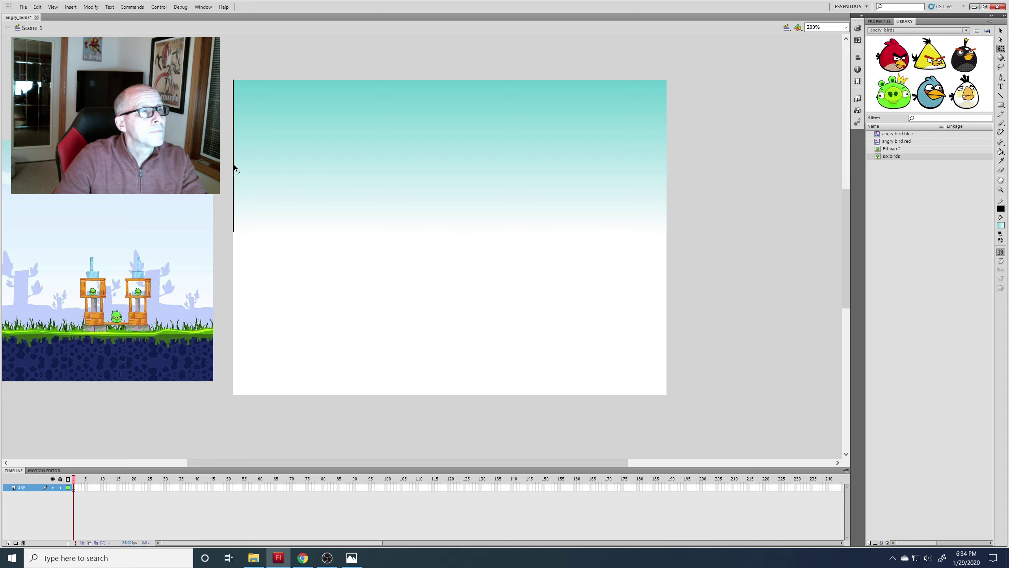
key("Delete")
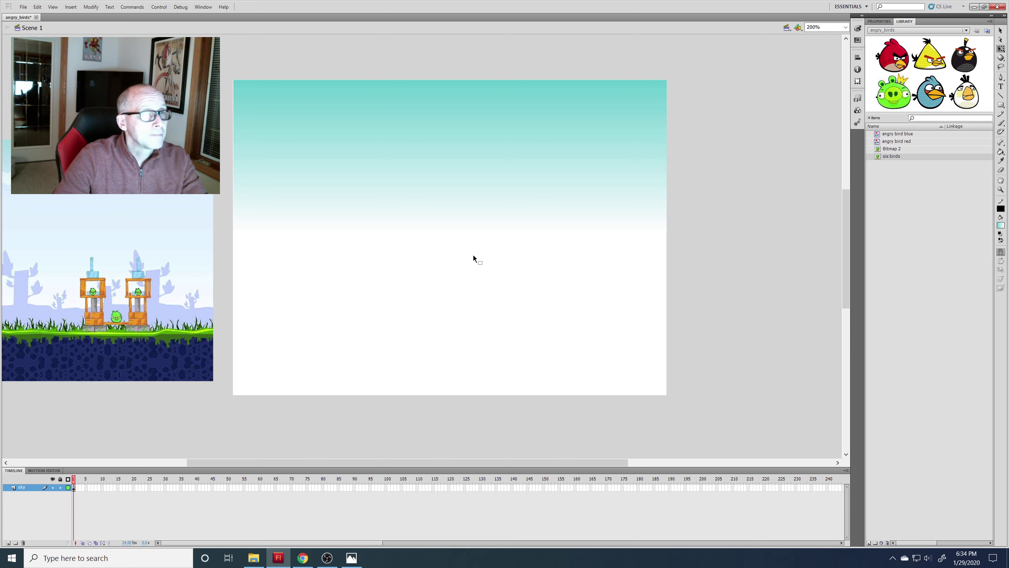
Step: Check that only the gradient fill remains on the stage, and lock the sky layer
left_click_drag(221, 70, 685, 267)
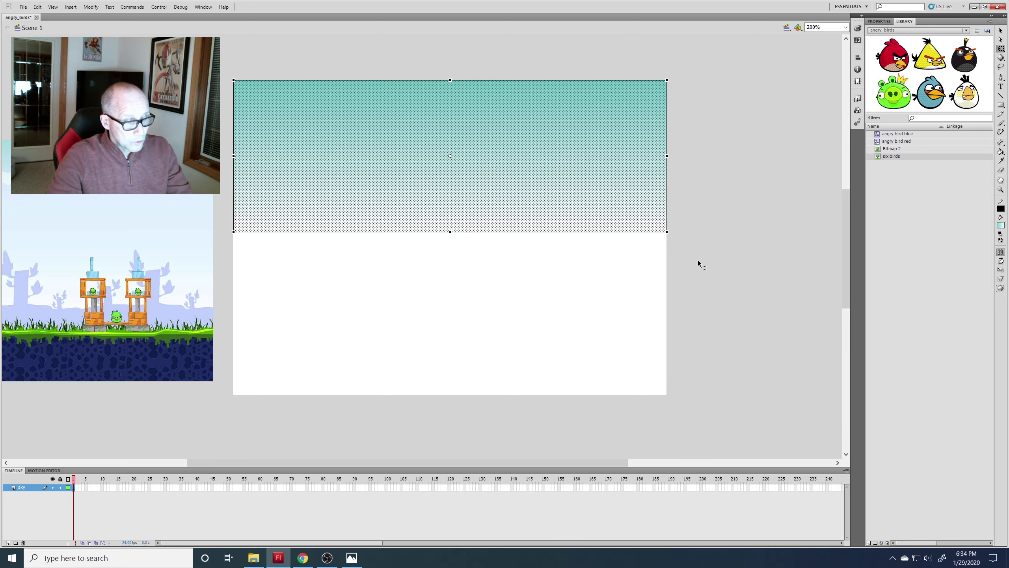
left_click(698, 261)
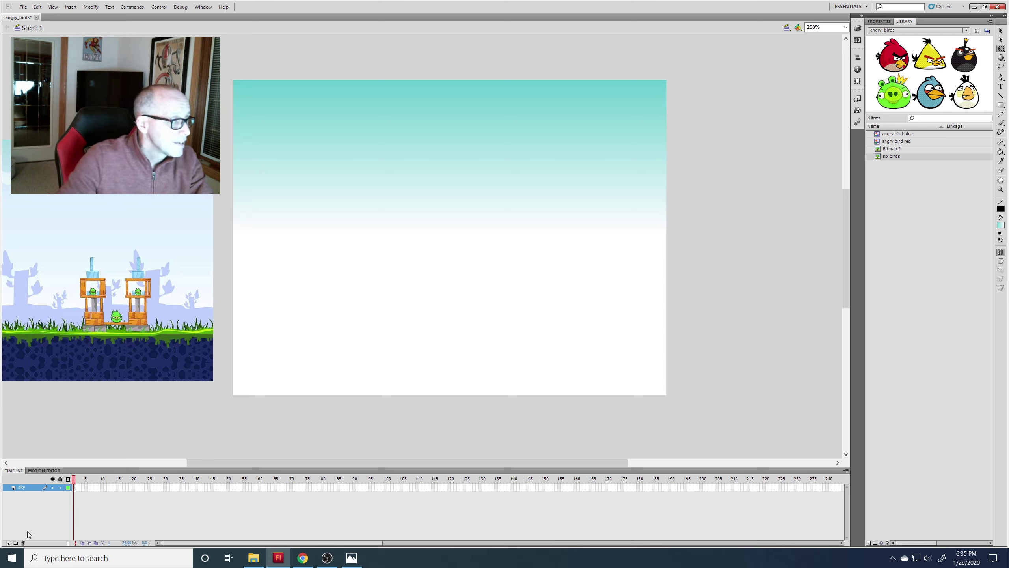
left_click(61, 488)
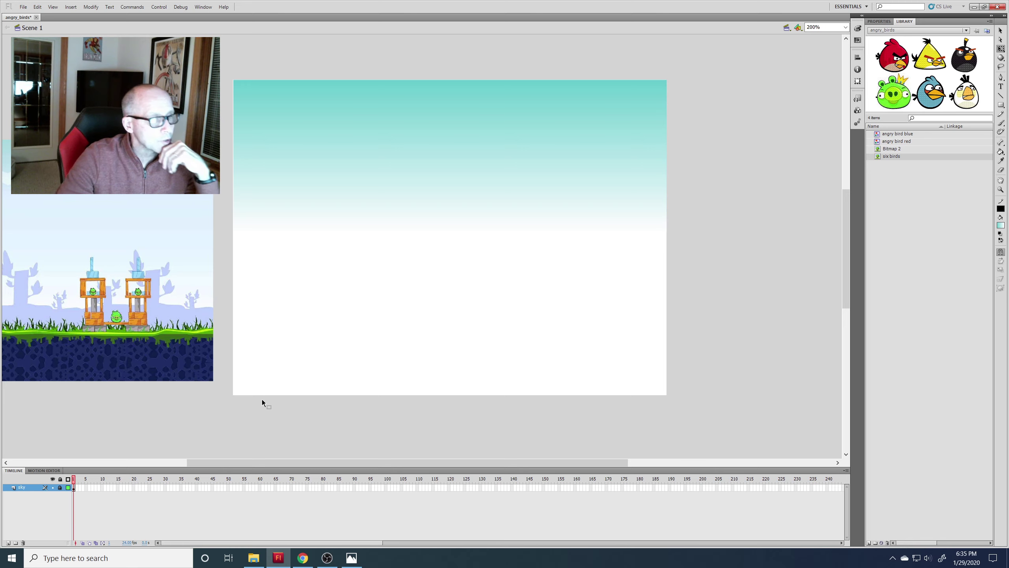
Step: Set the fill color to none and activate the Rectangle tool
left_click_drag(296, 464, 226, 464)
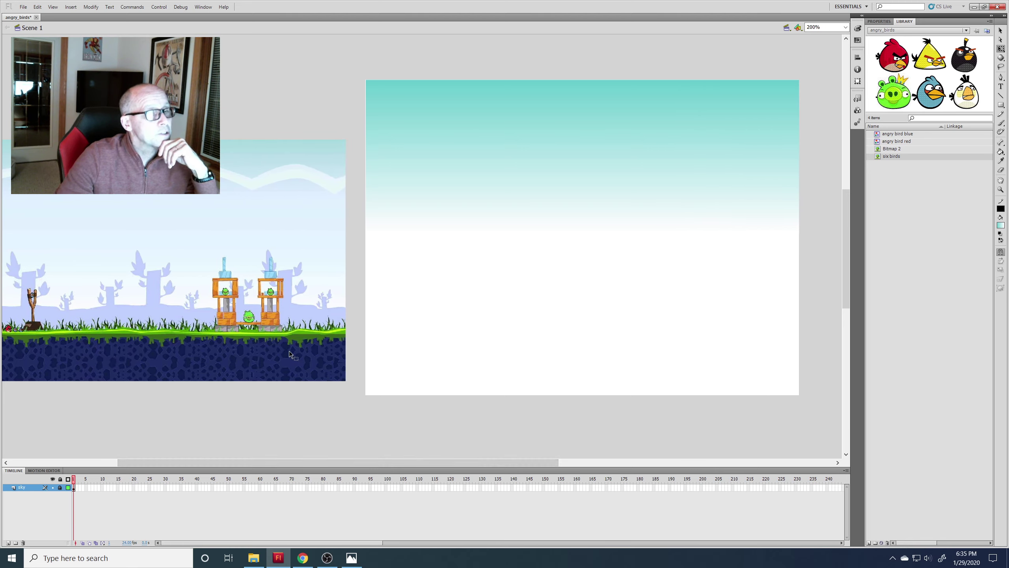
left_click_drag(363, 462, 338, 464)
left_click(1001, 225)
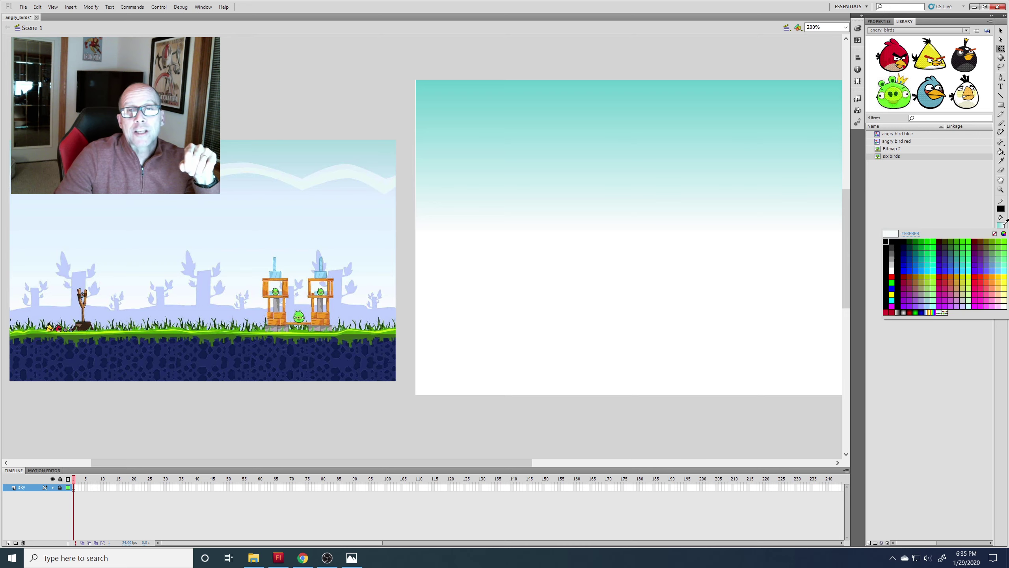
left_click(994, 234)
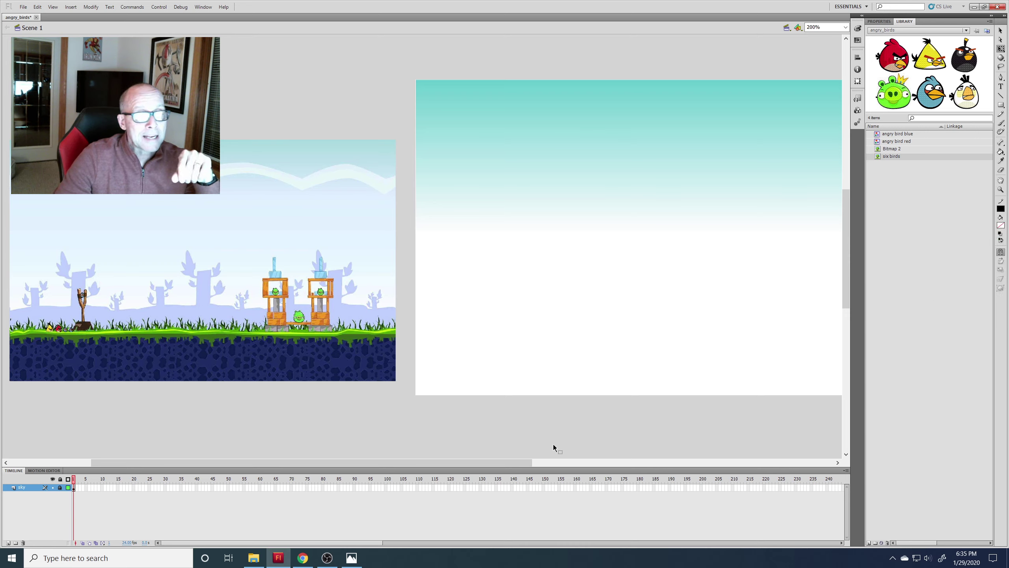
left_click_drag(527, 464, 572, 465)
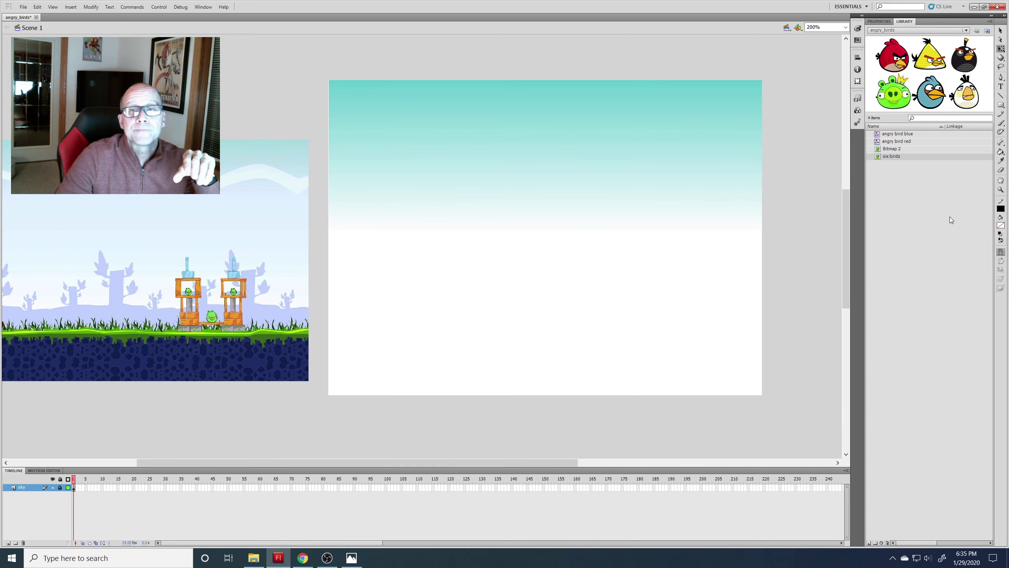
left_click(1001, 104)
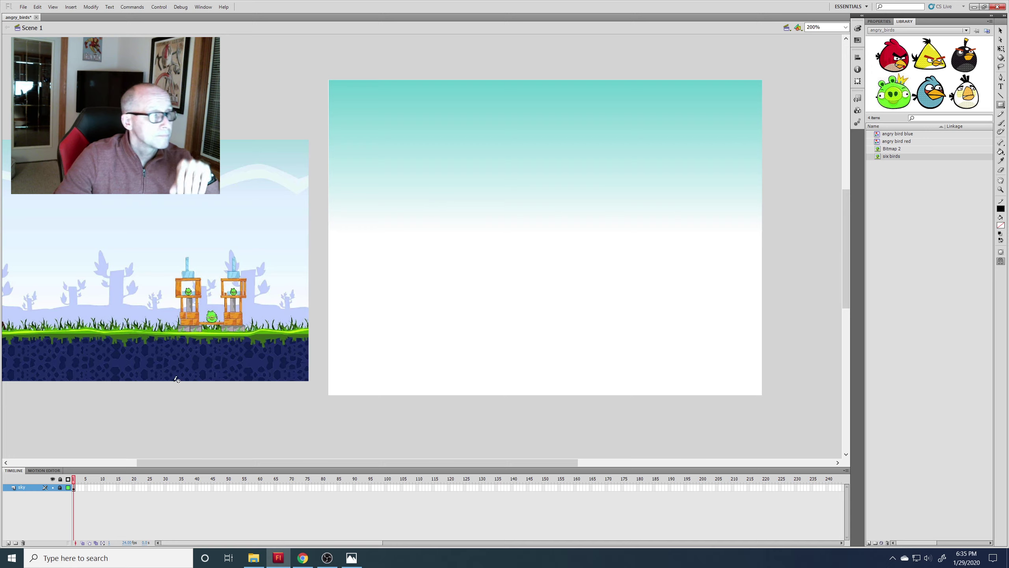
Step: Add a new layer named "clouds" and draw an unfilled black-outlined rectangle on it, spanning the stage's width from the lower sky to the bottom edge
left_click(8, 543)
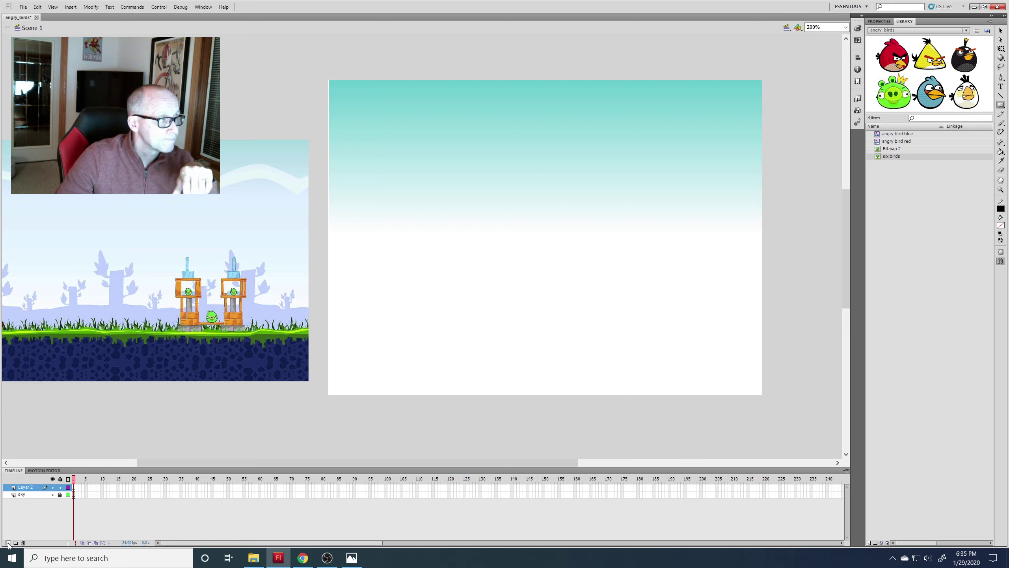
double_click(24, 487)
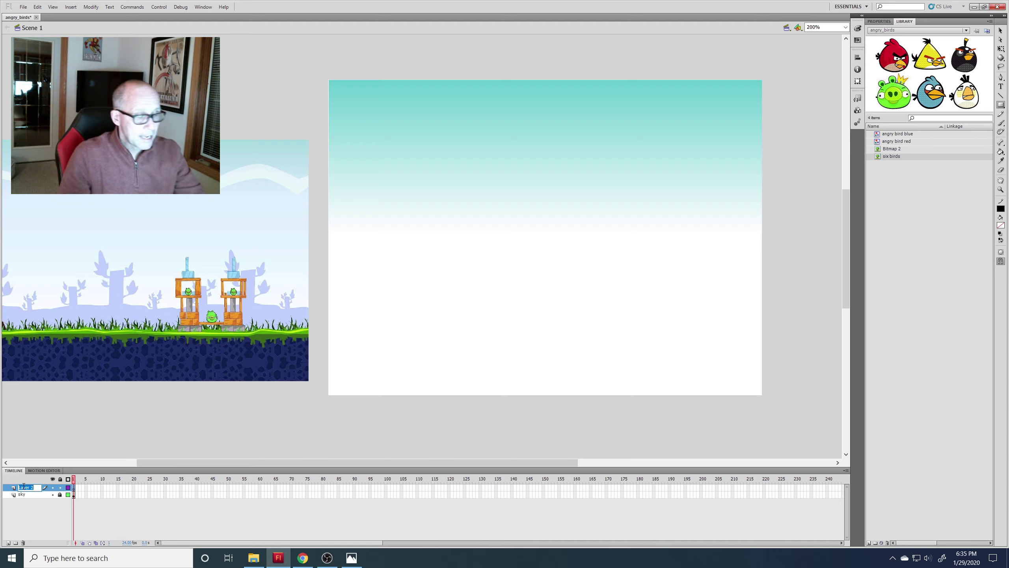
type("clouds")
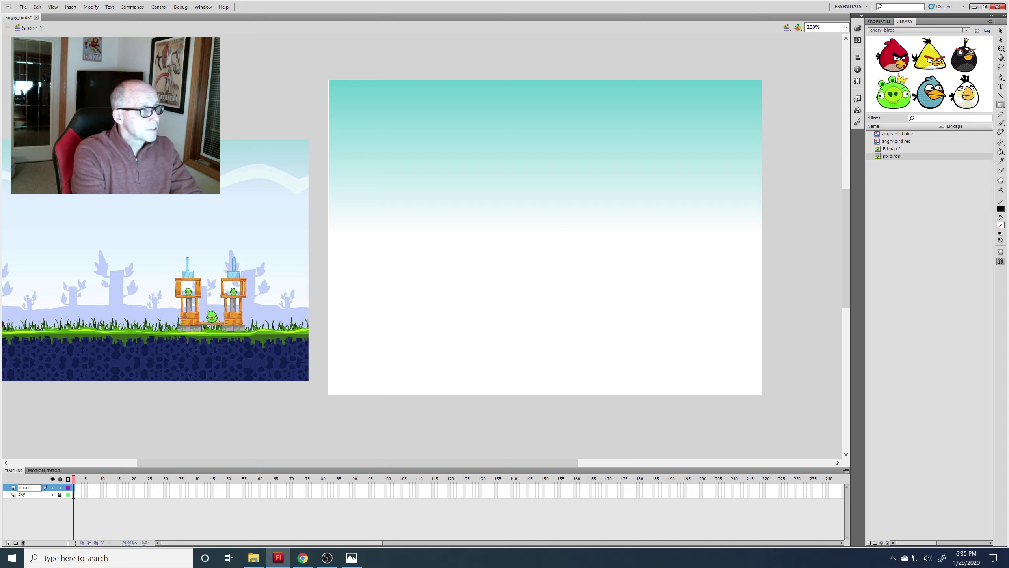
key("Return")
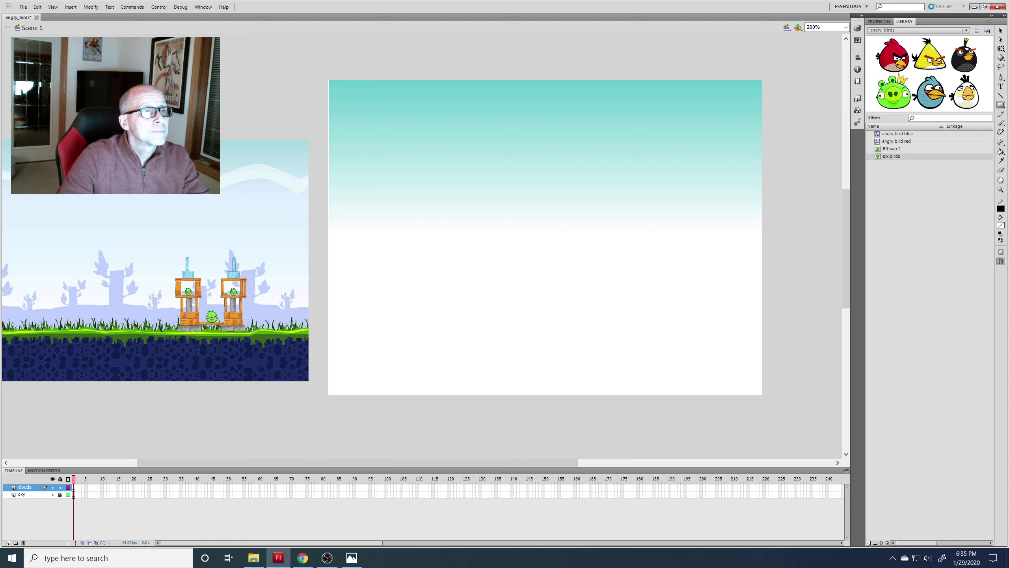
left_click_drag(329, 220, 762, 394)
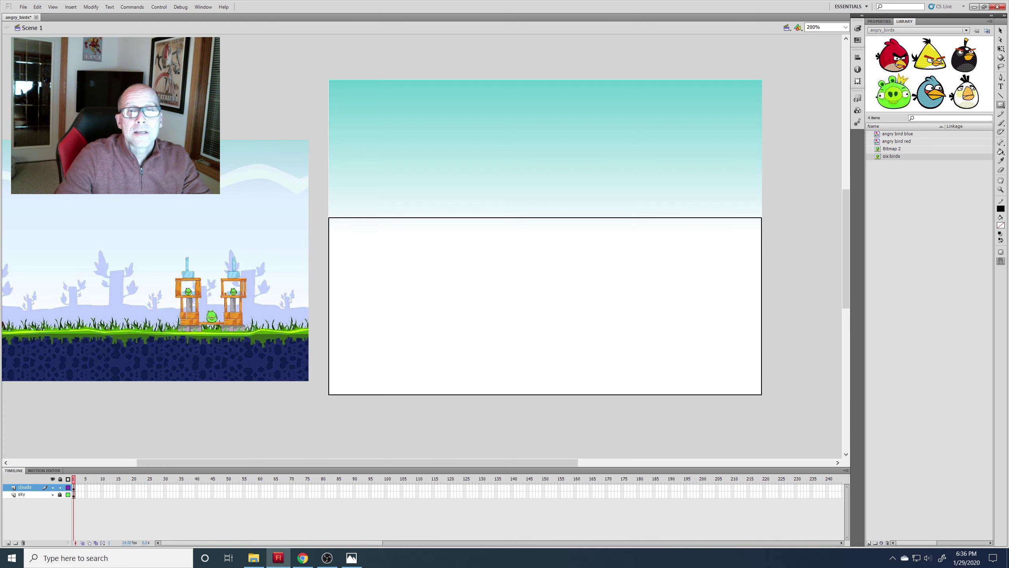
Step: Draw an unfilled black-outlined oval on the empty pasteboard beside the right edge of the stage
left_click_drag(550, 464, 671, 464)
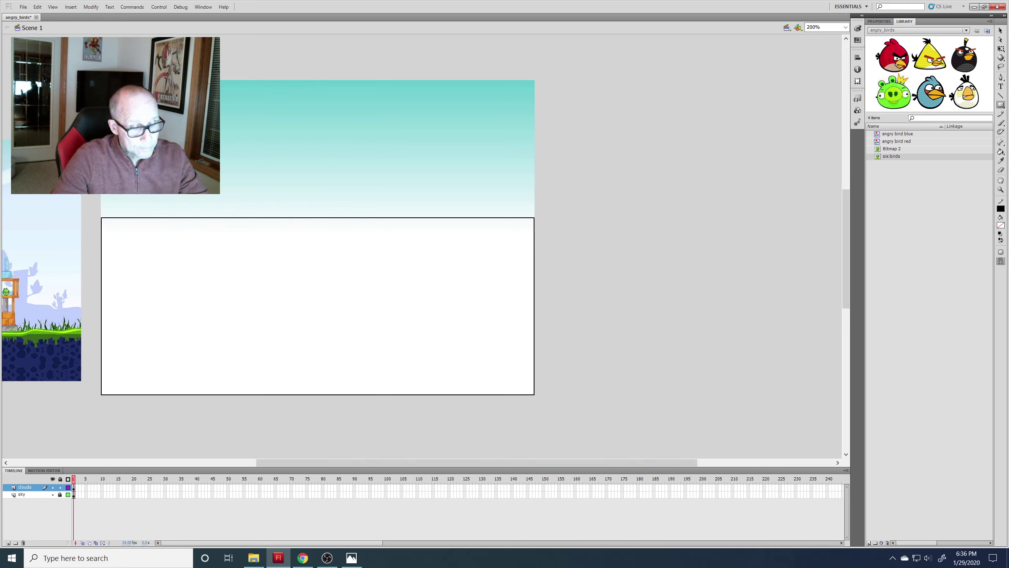
left_click_drag(602, 151, 758, 254)
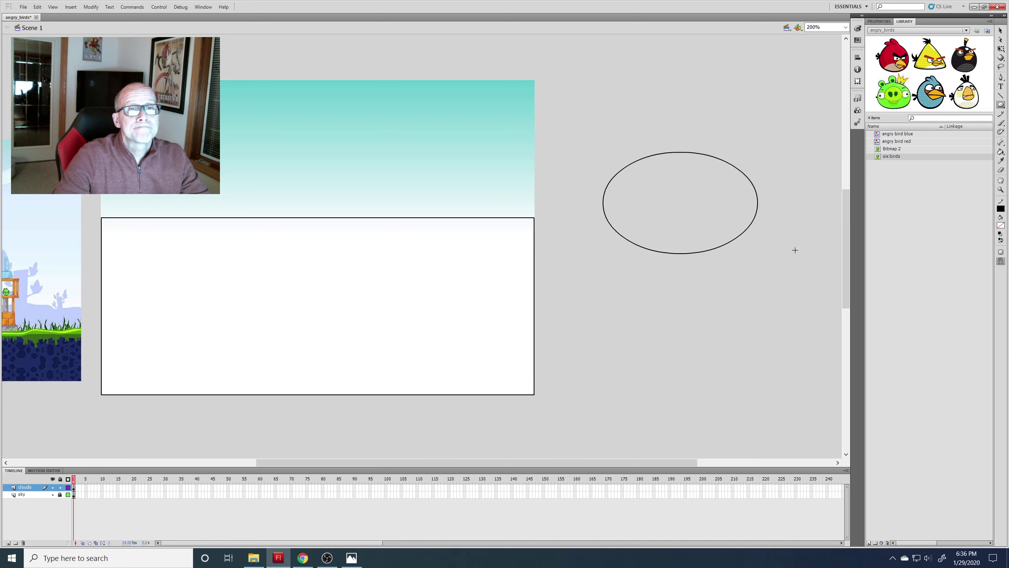
left_click(1001, 30)
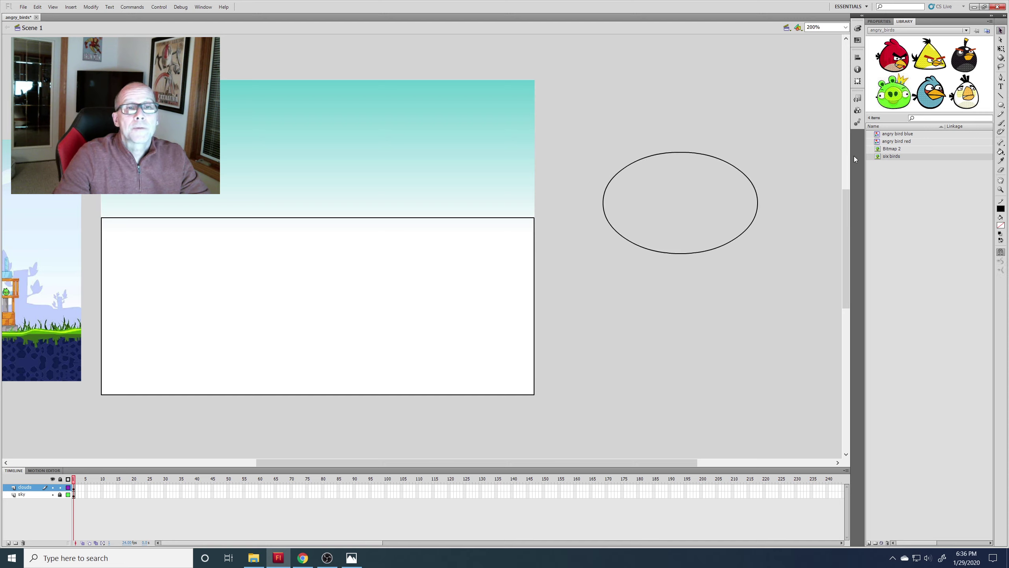
left_click(727, 248)
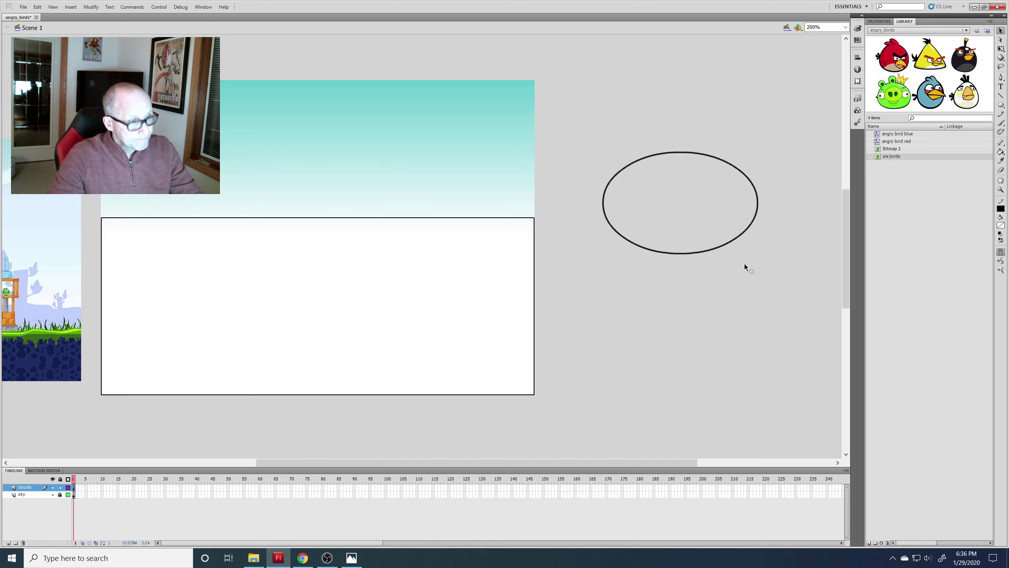
key("ctrl+v")
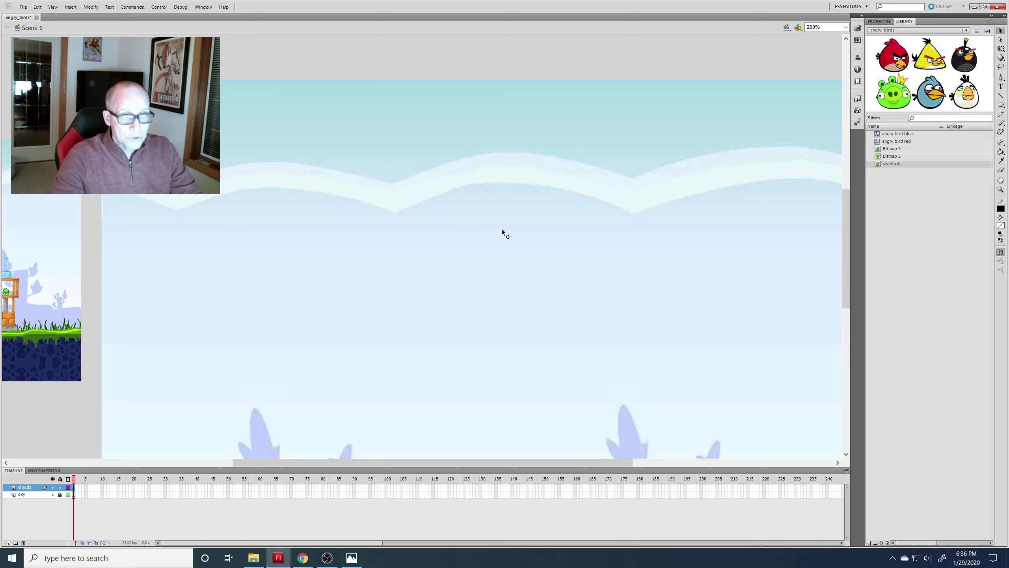
key("ctrl+z")
Step: Duplicate the oval and place the copy across the upper part of the rectangle's left edge
left_click(600, 139)
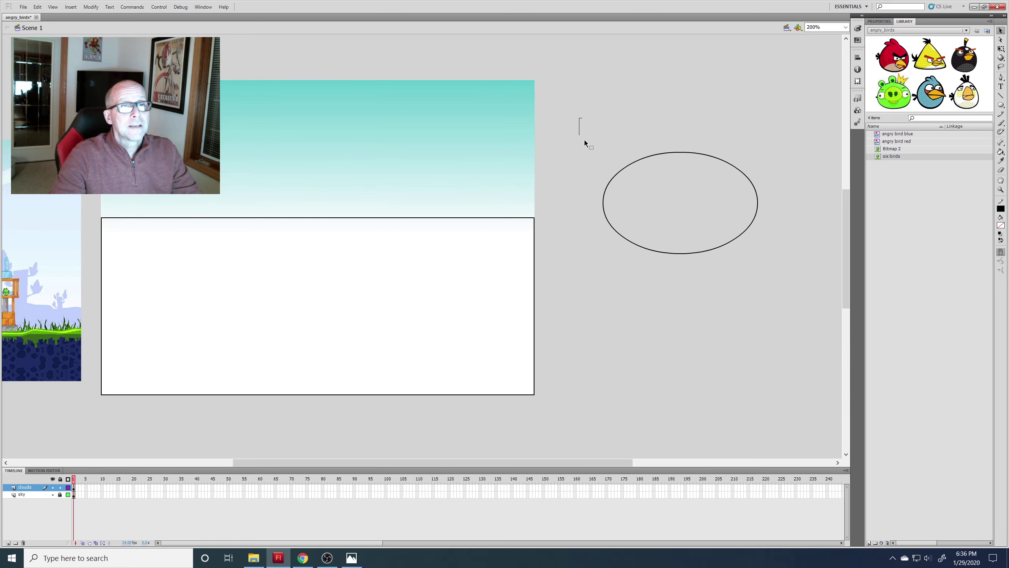
left_click_drag(774, 259, 783, 295)
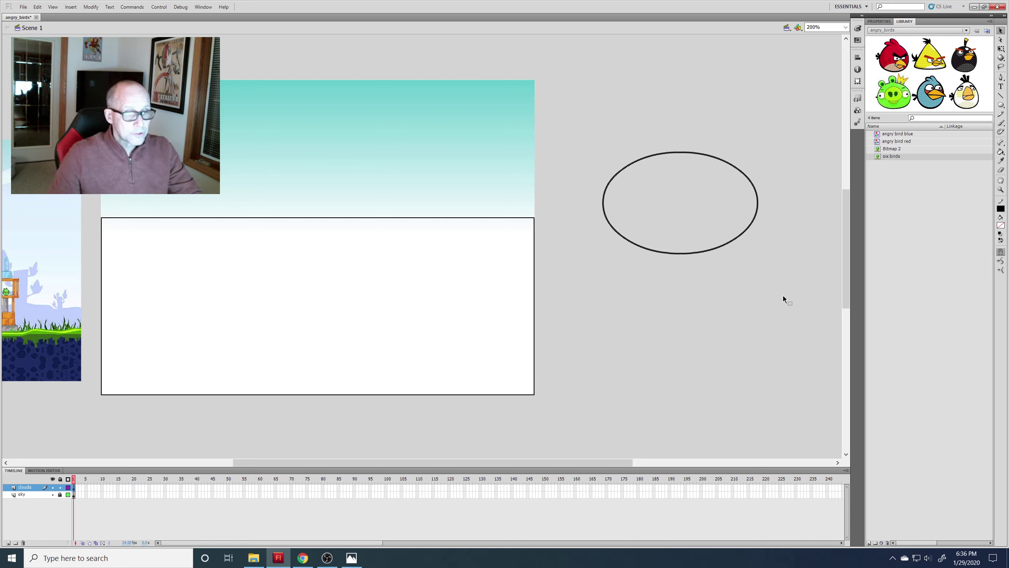
key("ctrl+v")
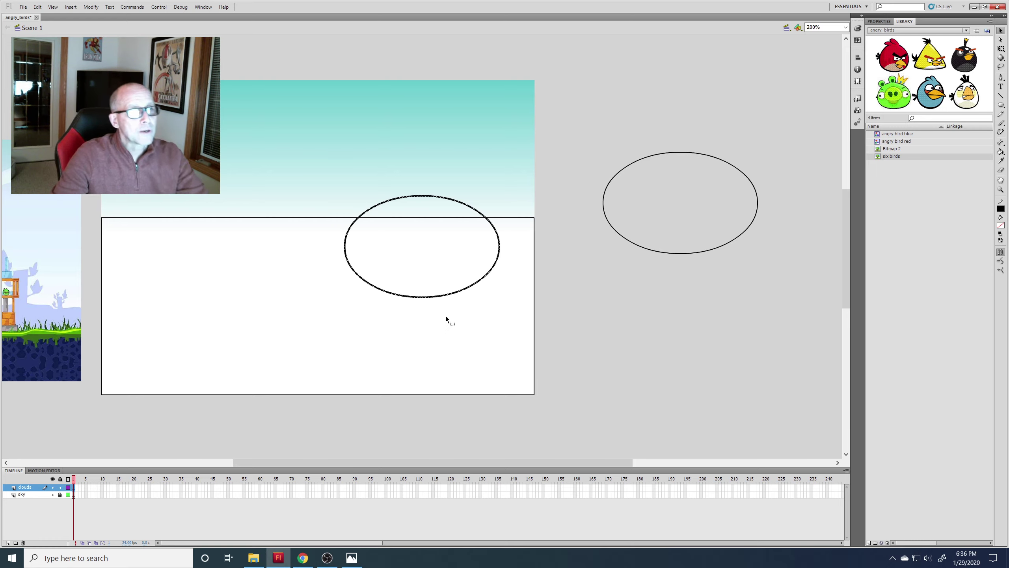
left_click_drag(440, 295, 131, 266)
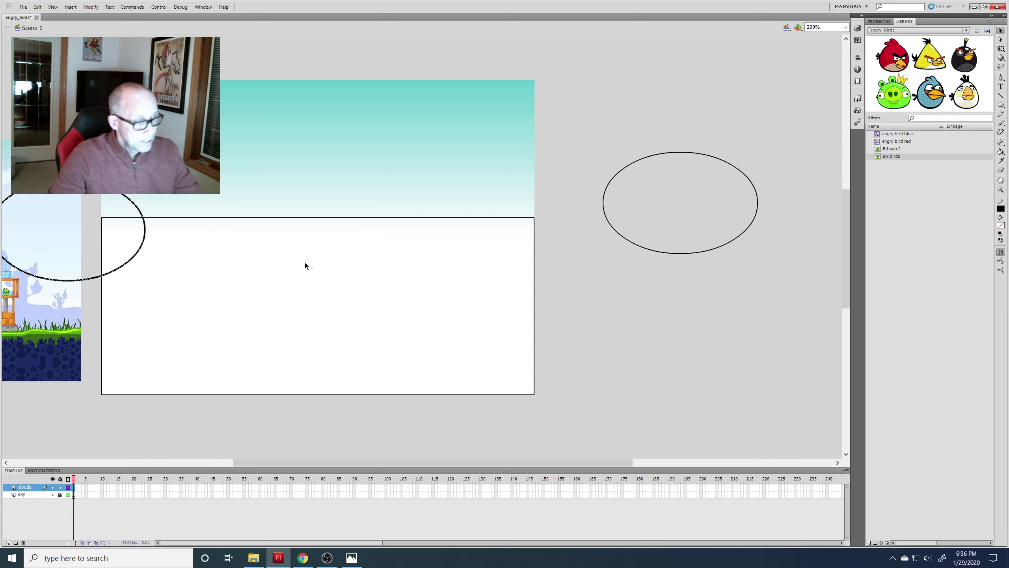
Step: Paste three more oval copies in a row along the rectangle's top edge, each overlapping its neighbor at slightly varied heights
key("ctrl+v")
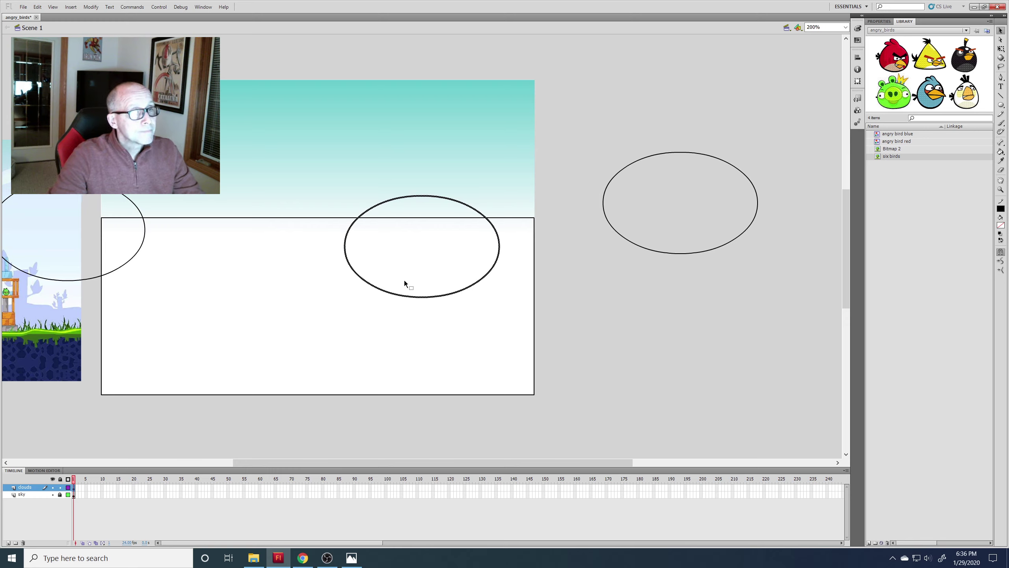
left_click_drag(408, 297, 192, 289)
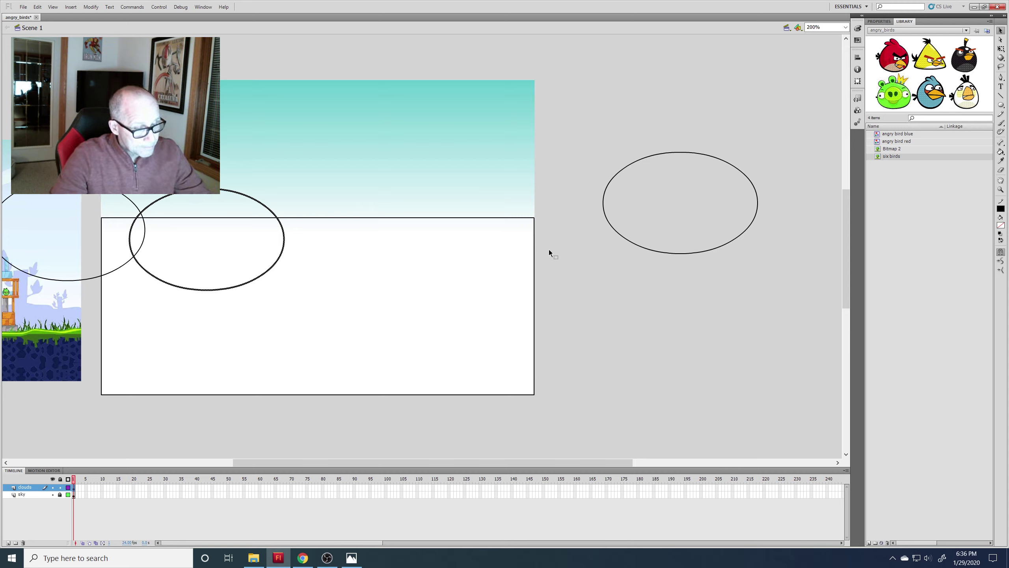
key("ctrl+v")
left_click_drag(438, 297, 315, 280)
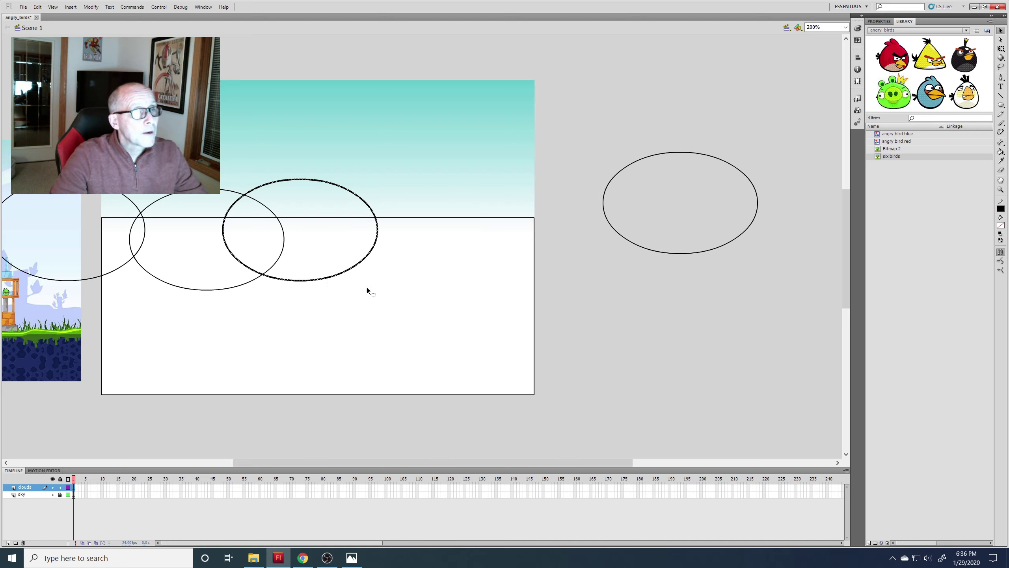
key("ctrl+v")
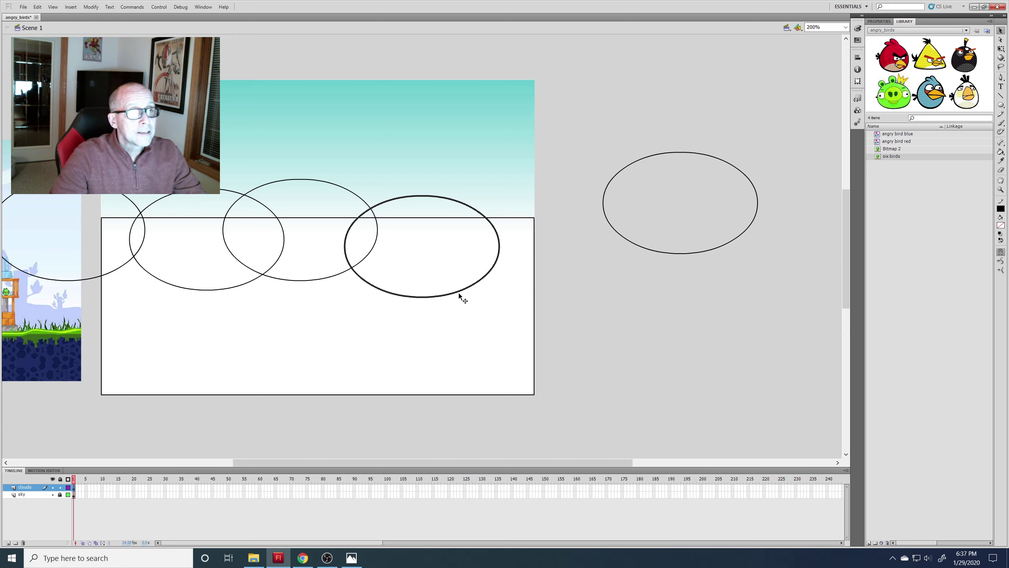
left_click_drag(459, 293, 586, 277)
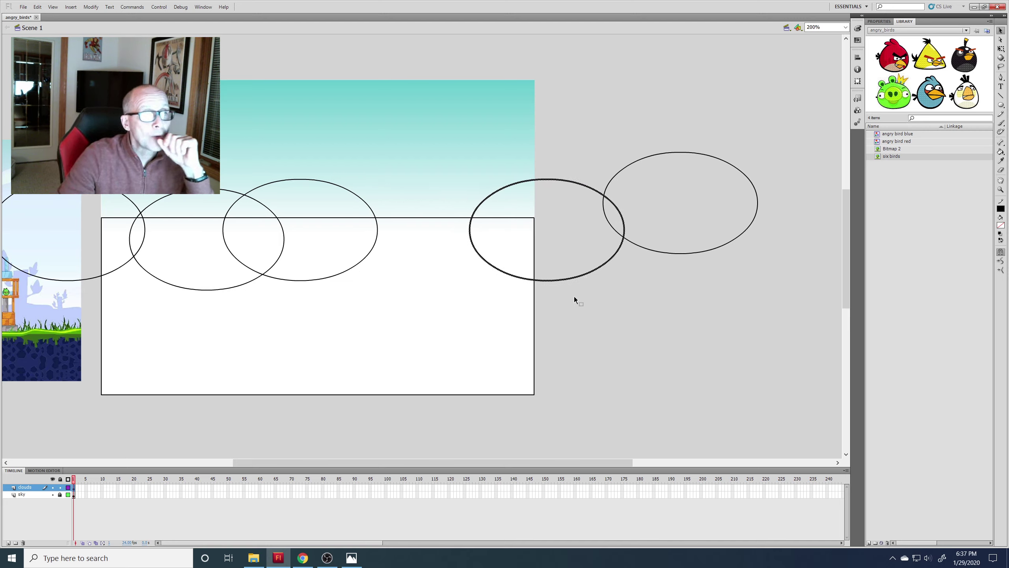
left_click_drag(570, 275, 635, 348)
key("ctrl+z")
key("ctrl+z")
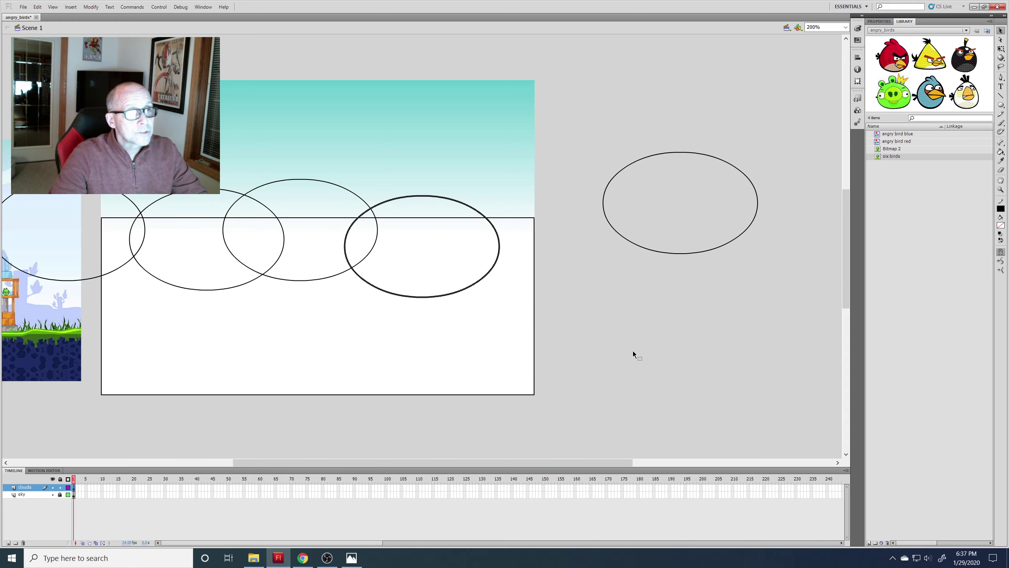
Step: Move the original oval across the upper part of the rectangle's right edge, overlapping the neighboring oval, and hide the sky layer
left_click(646, 158)
left_click_drag(702, 250, 562, 292)
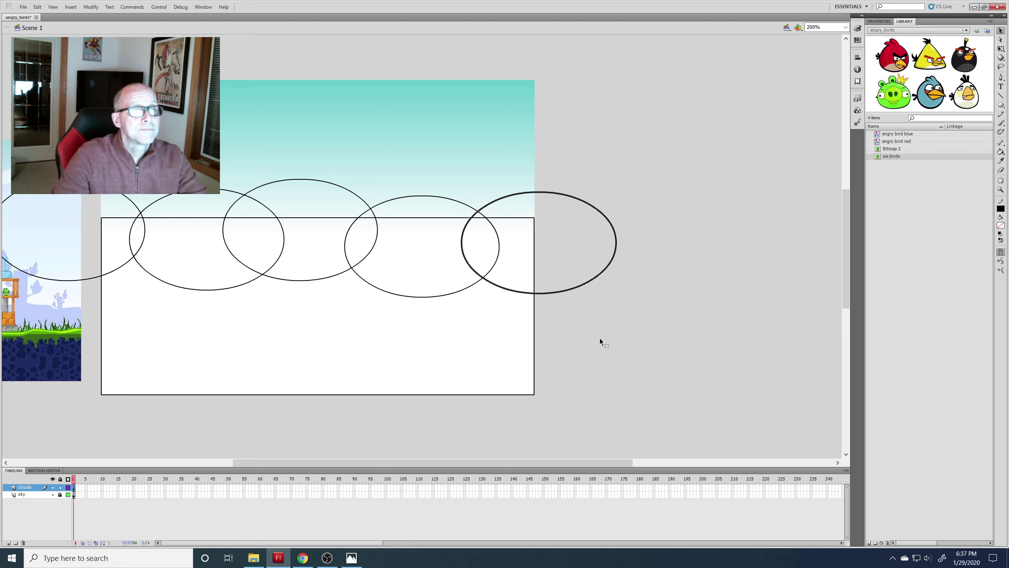
left_click(602, 345)
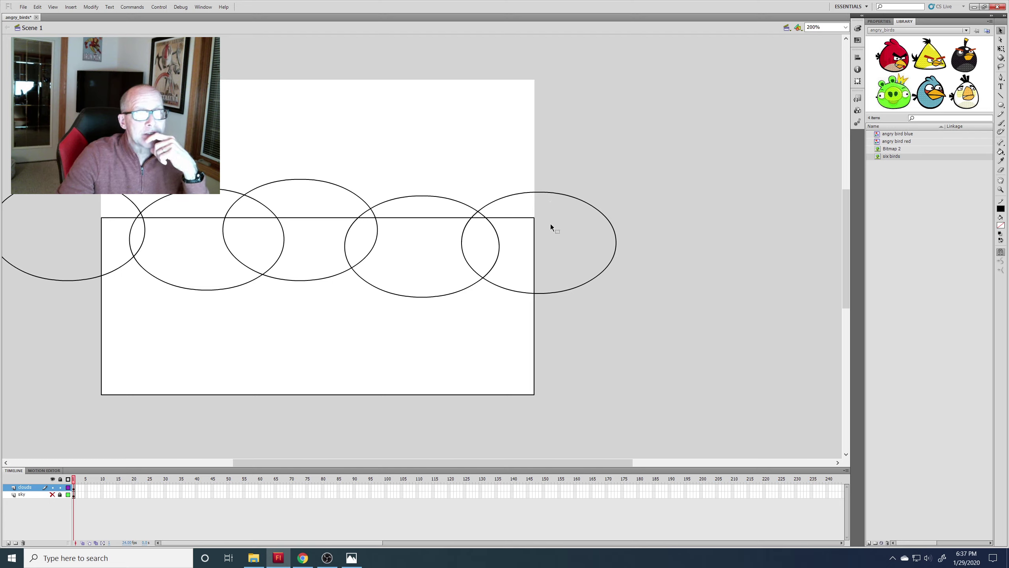
Step: Extend the rectangle's sides upward with vertical lines through the outer ovals and delete the right oval's part outside the stage
left_click(1001, 95)
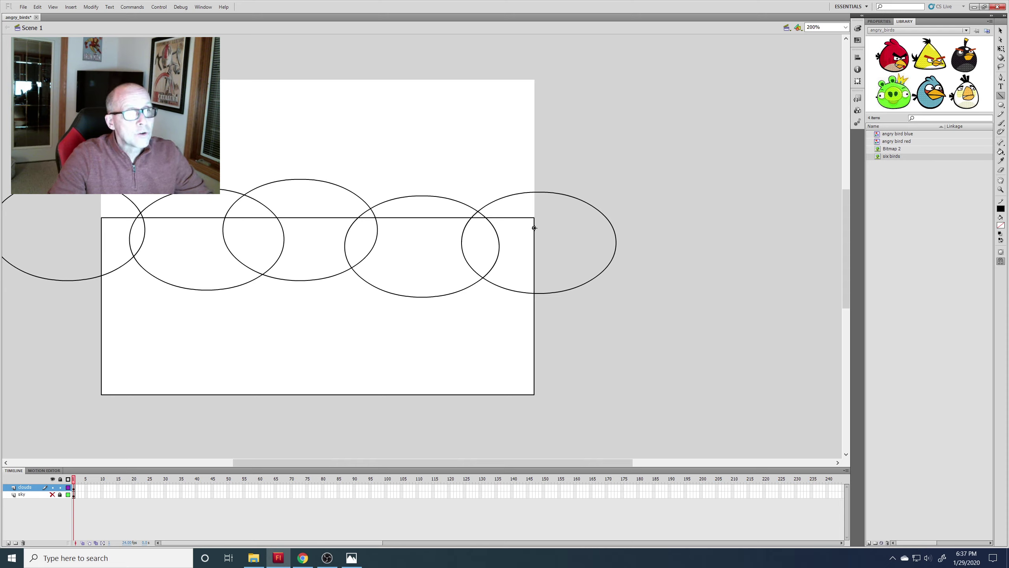
left_click_drag(535, 228, 534, 171)
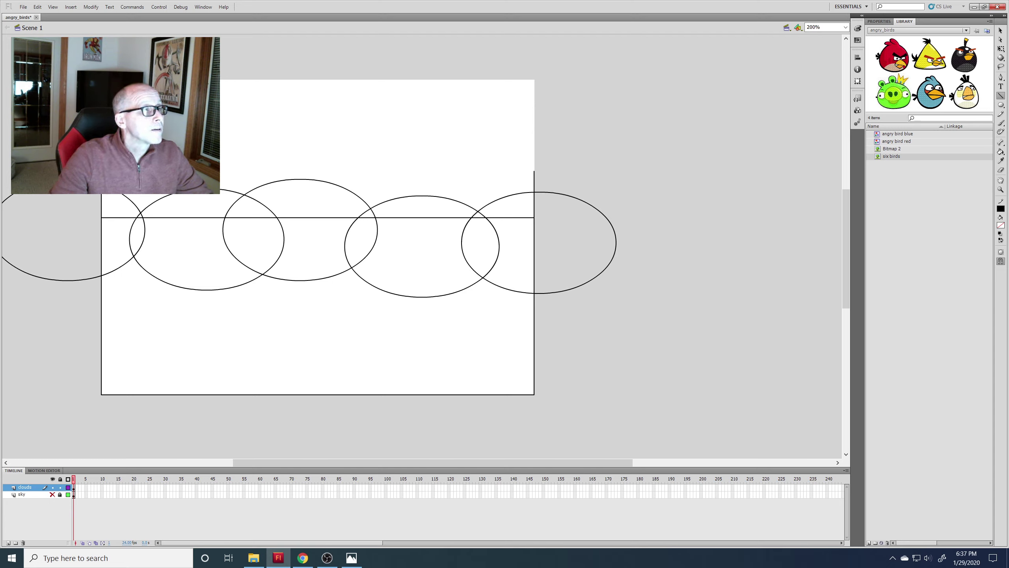
left_click(1001, 31)
left_click(580, 201)
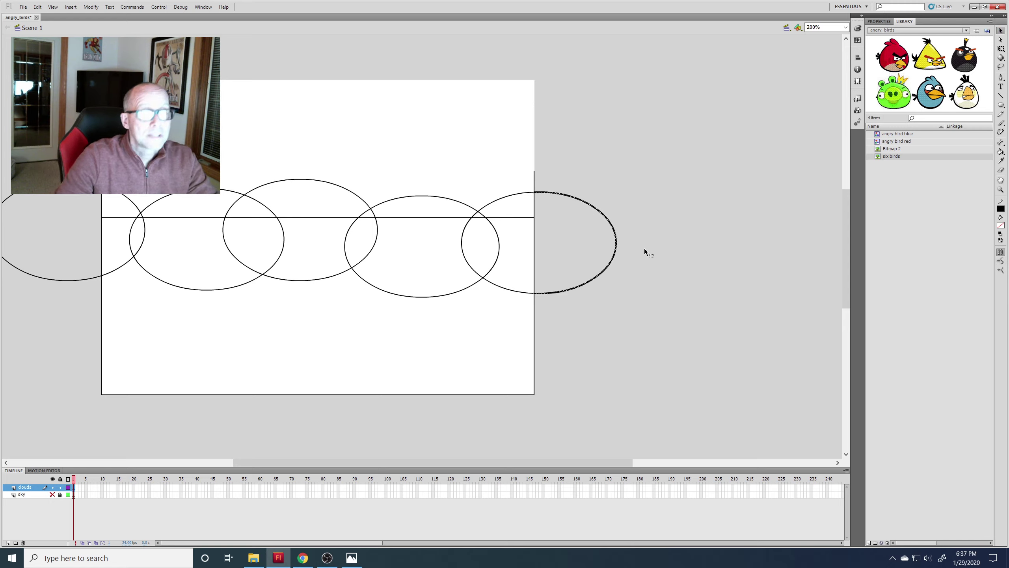
key("Delete")
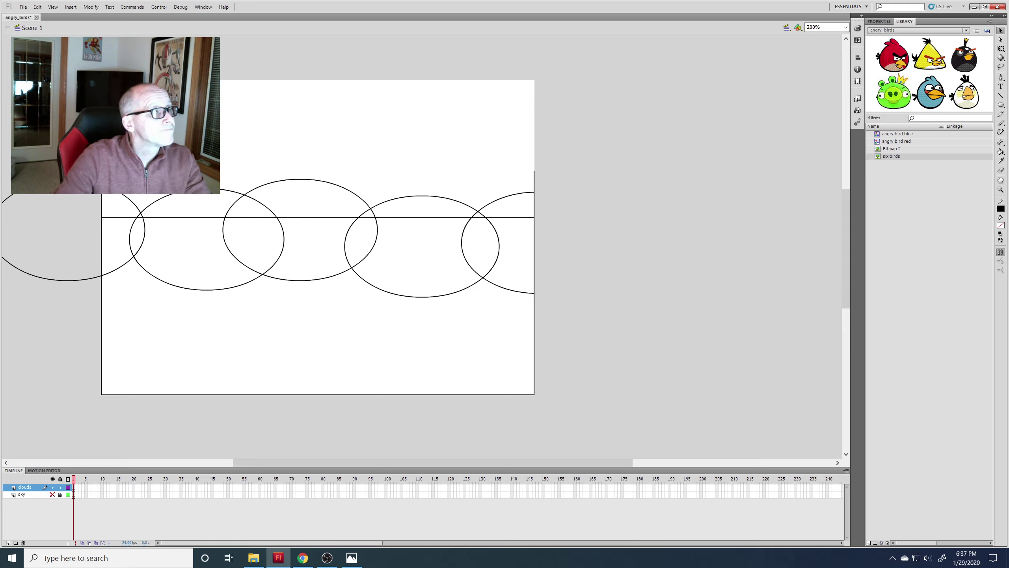
Step: Delete the left oval's part outside the stage and the excess line above the right oval
left_click(97, 196)
key("Delete")
left_click(532, 176)
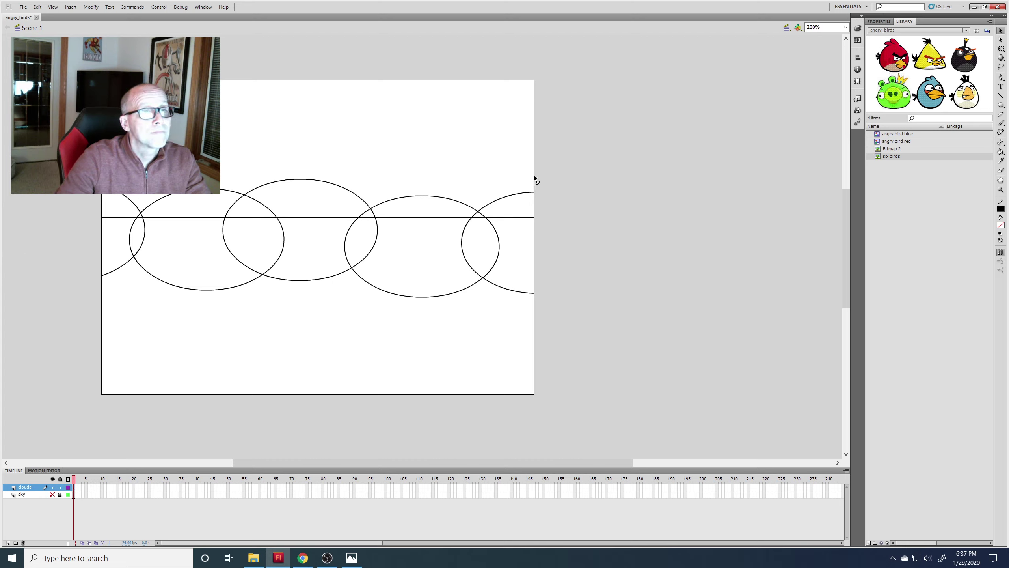
key("Delete")
Step: Delete the rightmost oval's bottom arc, plus the neighboring oval's arc and the straight edge segment inside it
left_click(519, 291)
key("Delete")
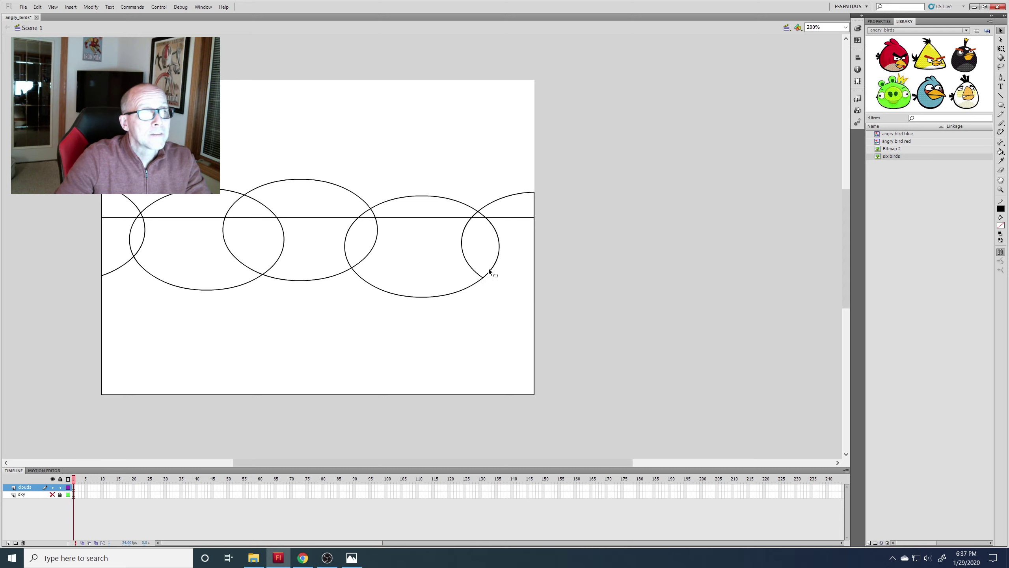
left_click(486, 274)
key("Delete")
left_click(503, 219)
key("Delete")
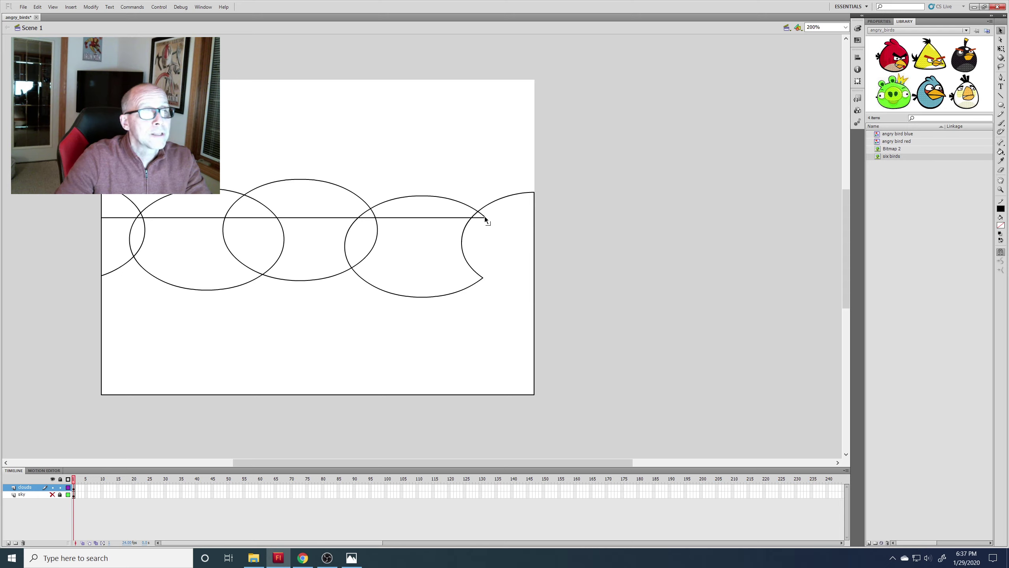
Step: Delete the rightmost oval's remaining left arc and the bottom arc of the second oval from the right
left_click(460, 244)
key("Delete")
left_click(458, 294)
key("Delete")
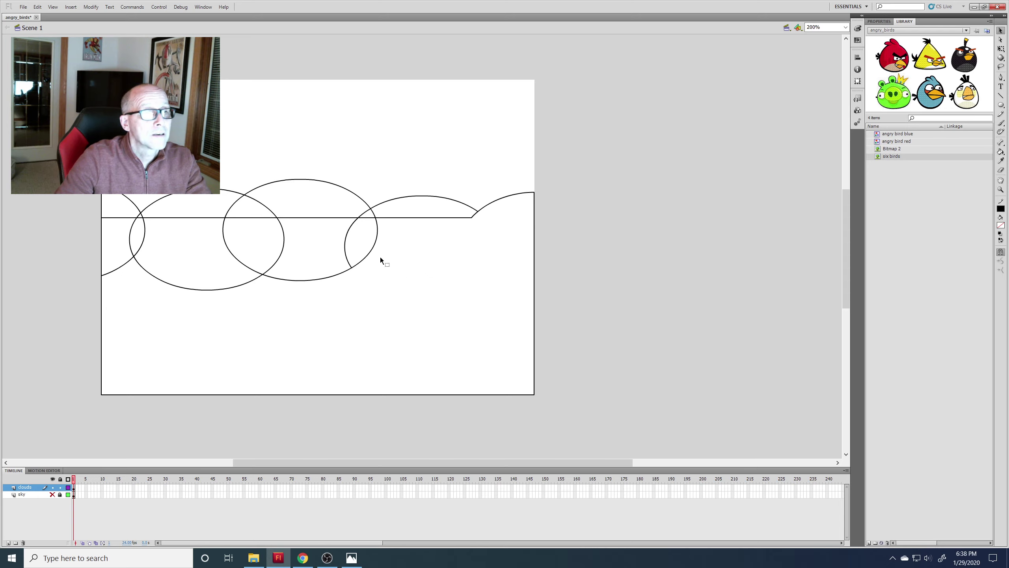
Step: Delete the overlapping side arcs, straight edge segment and leftover stub beneath the top arc of the second oval from the right
left_click(367, 256)
key("Delete")
left_click(345, 246)
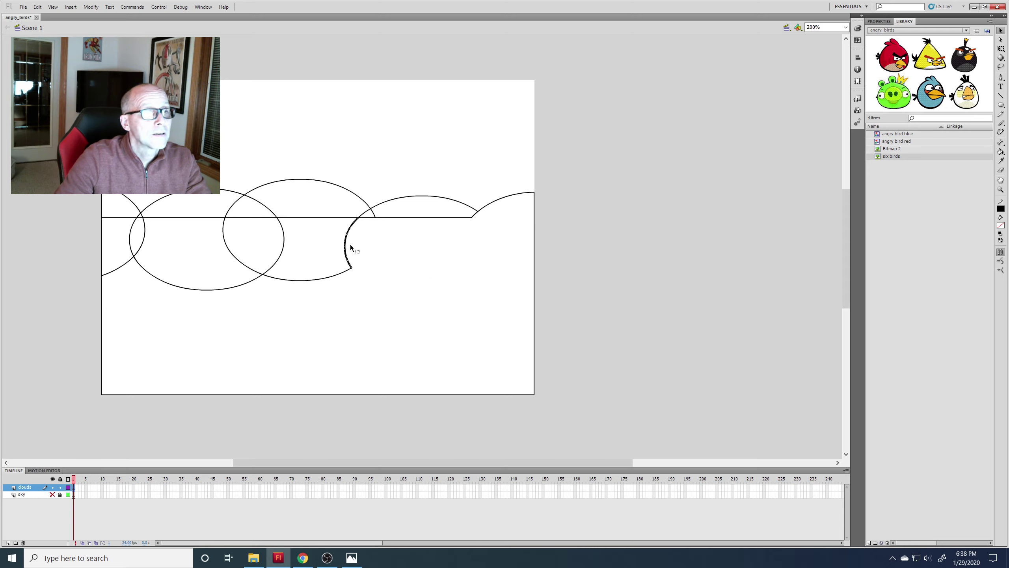
left_click(394, 217)
key("Delete")
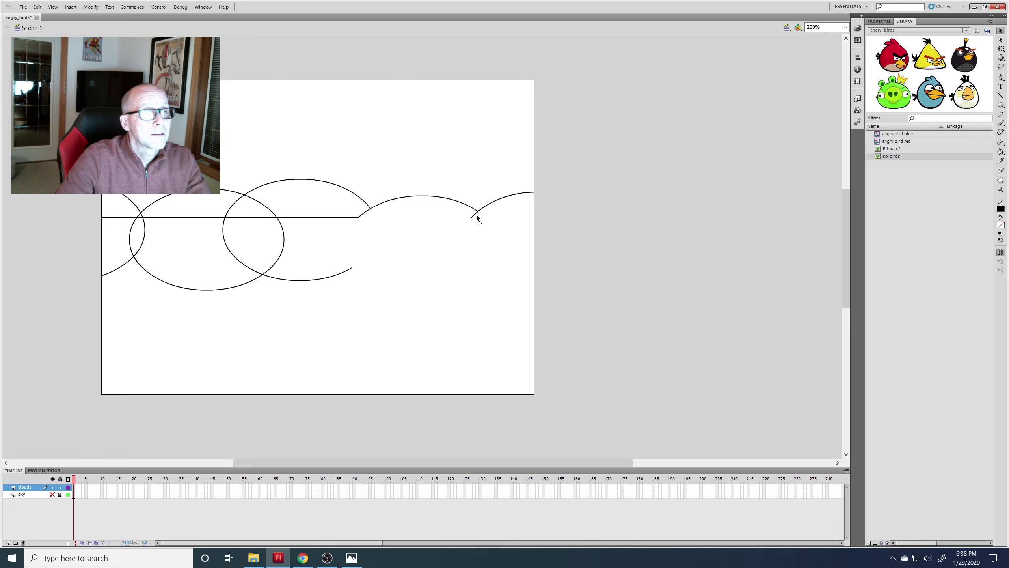
left_click(473, 215)
key("Delete")
Step: Delete the straight segment, leftover stub and lower arcs beneath the middle oval's top arc, including its overlap with the oval to its left
left_click(333, 218)
key("Delete")
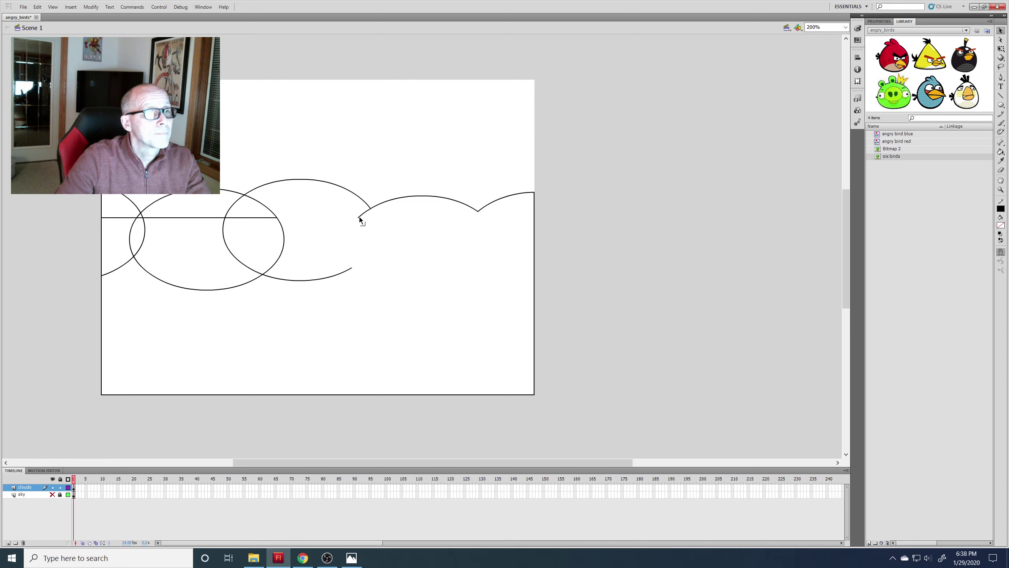
left_click(333, 279)
key("Delete")
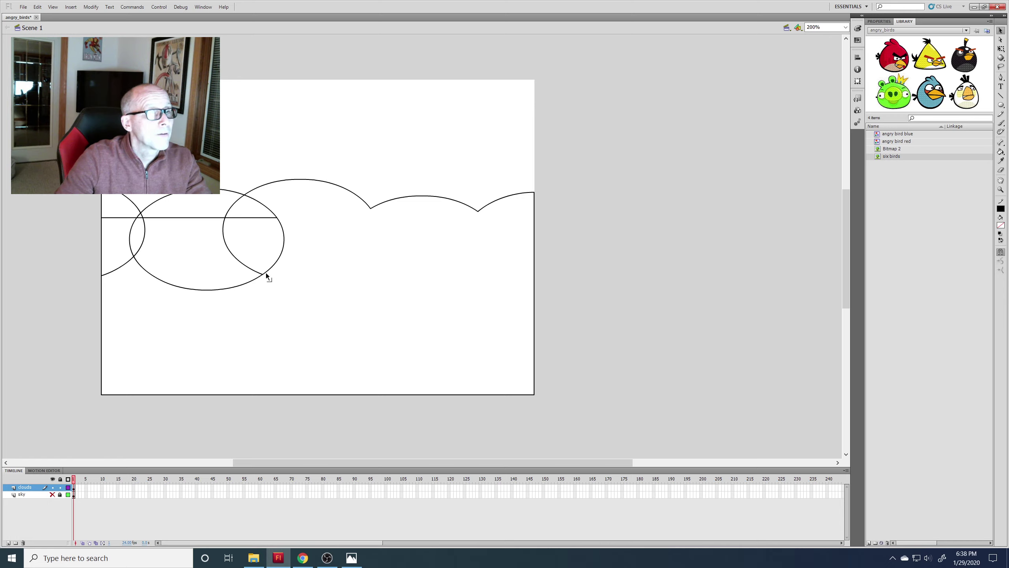
left_click(278, 222)
key("Delete")
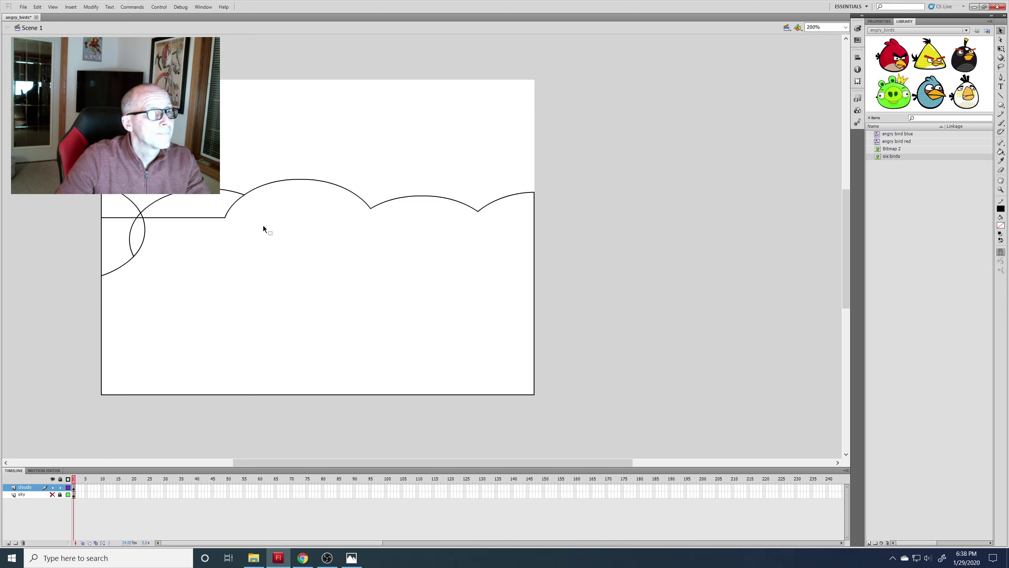
Step: Delete the straight edge segment and the leftover arc stub beneath the second oval from the left
left_click(225, 218)
key("Delete")
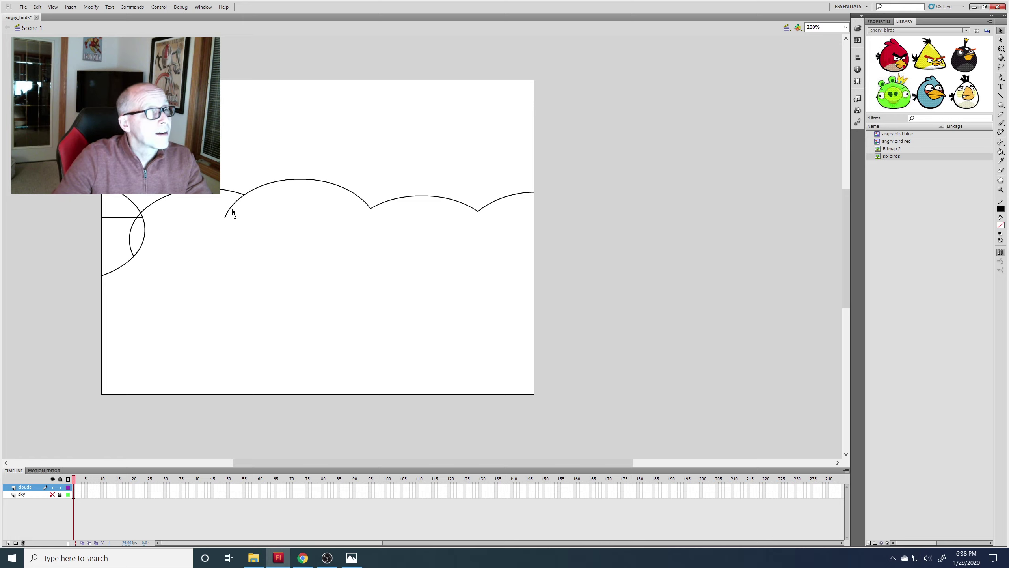
left_click(230, 211)
key("Delete")
Step: Delete the overlapping arcs, straight edge segment and lower arc inside the leftmost cloud bump, leaving one continuous scalloped outline
left_click(145, 229)
key("Delete")
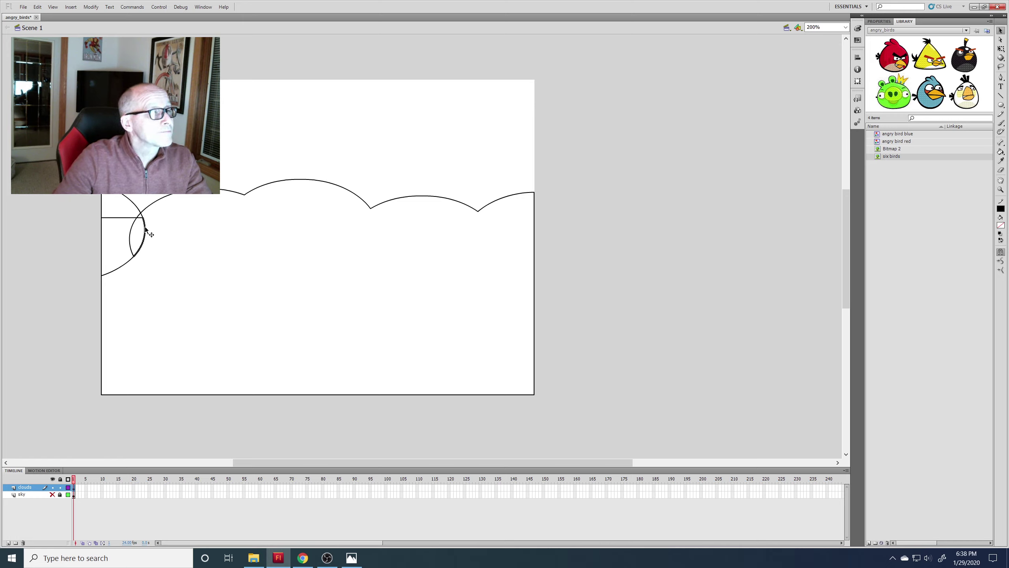
key("Delete")
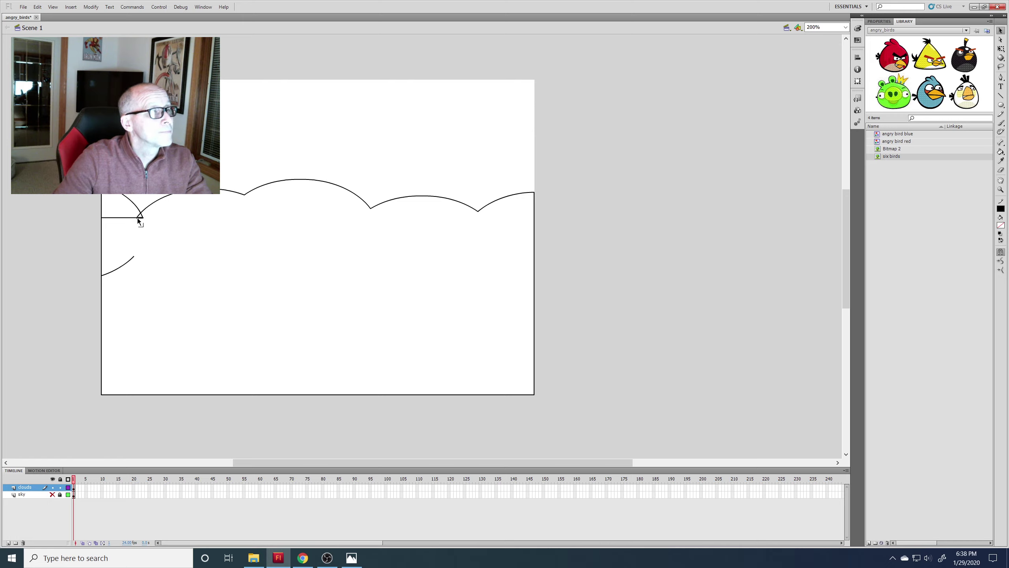
left_click(127, 219)
key("Delete")
left_click(129, 262)
key("Delete")
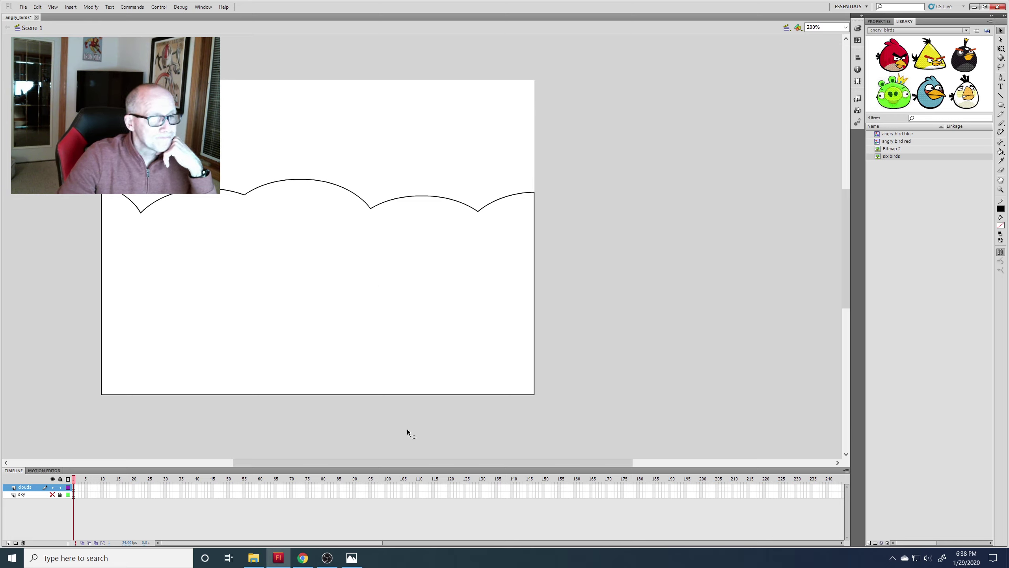
Step: Make the hidden sky layer visible behind the cloud outline
left_click_drag(445, 462, 377, 460)
left_click(47, 494)
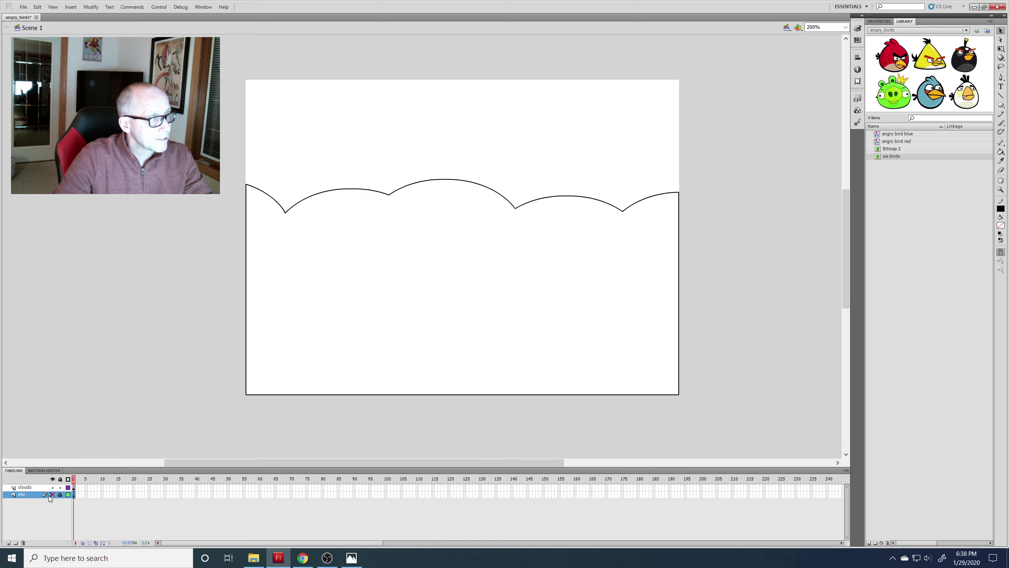
left_click(52, 494)
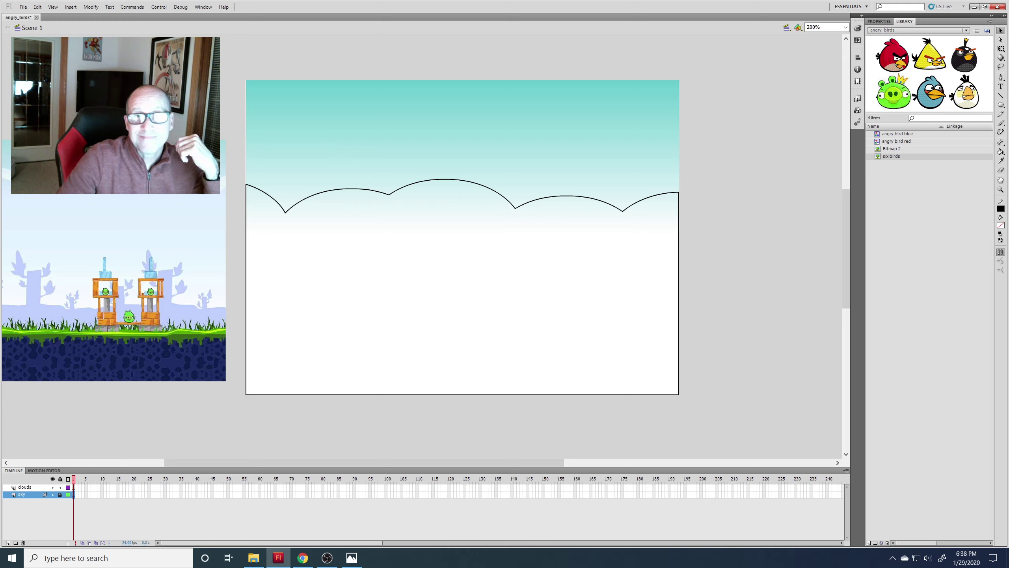
Step: Rotate the entire cloud outline 90° counterclockwise with Free Transform so its scalloped edge faces left
left_click(1001, 161)
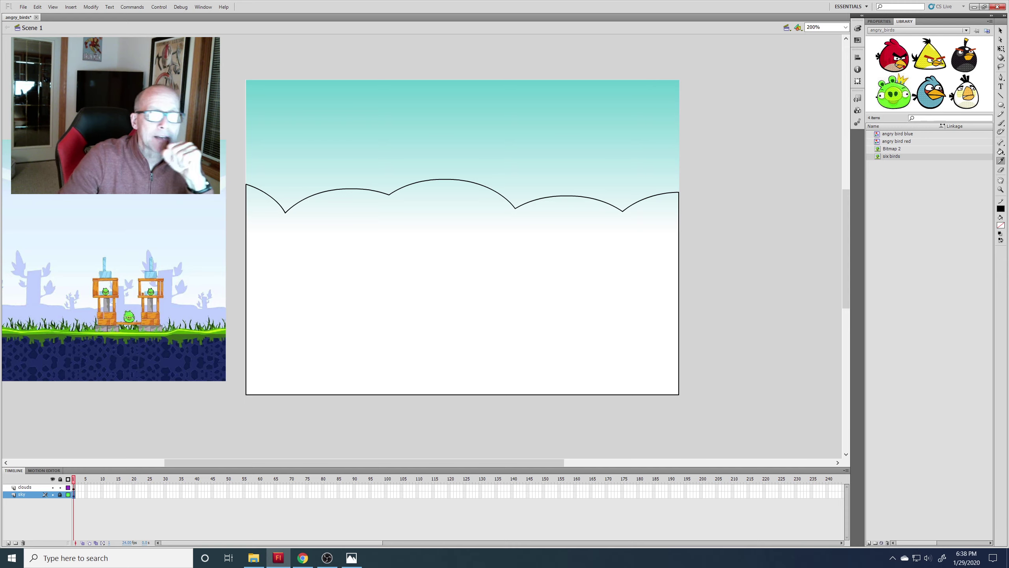
left_click(1000, 30)
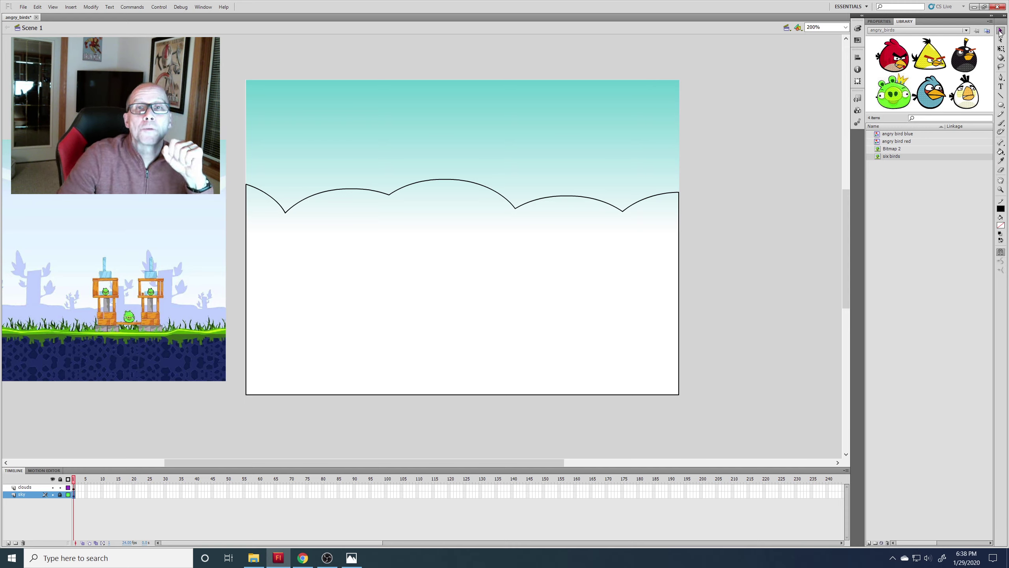
mouse_move(236, 62)
left_mouse_down()
mouse_move(525, 316)
mouse_move(702, 420)
left_mouse_up()
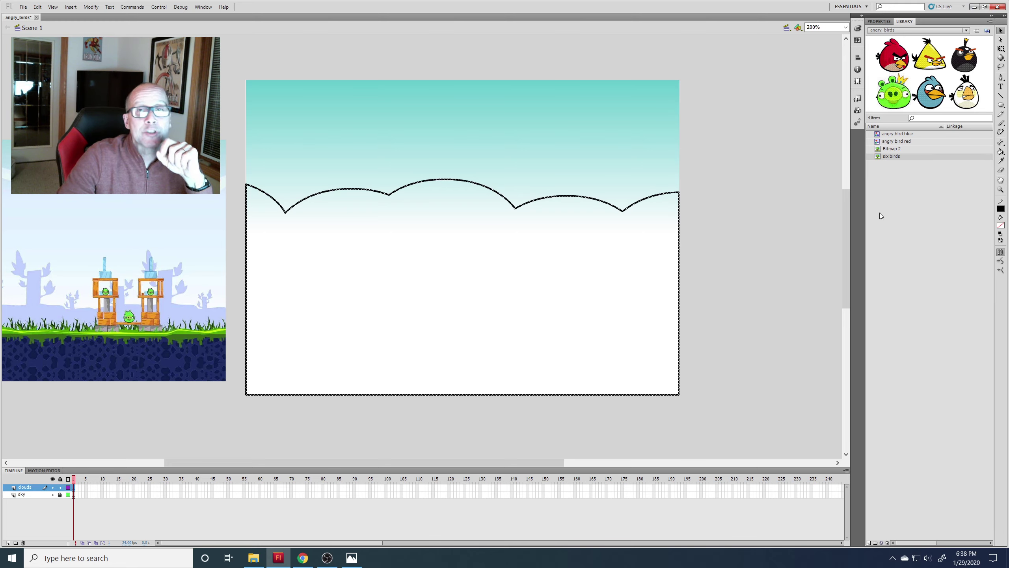
left_click(1002, 48)
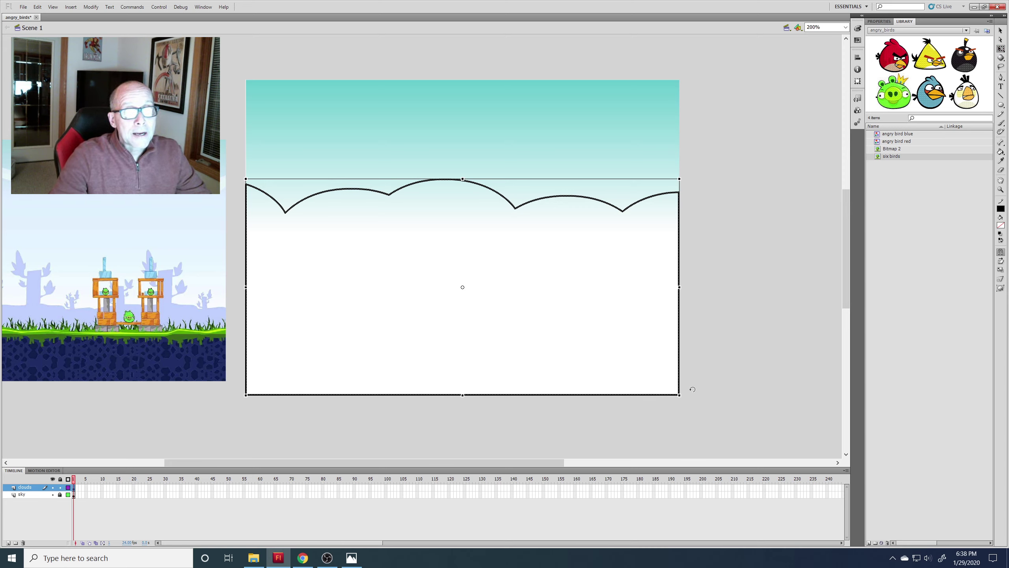
left_click_drag(689, 396, 715, 271)
mouse_move(679, 149)
left_mouse_down()
mouse_move(579, 41)
mouse_move(676, 158)
left_mouse_up()
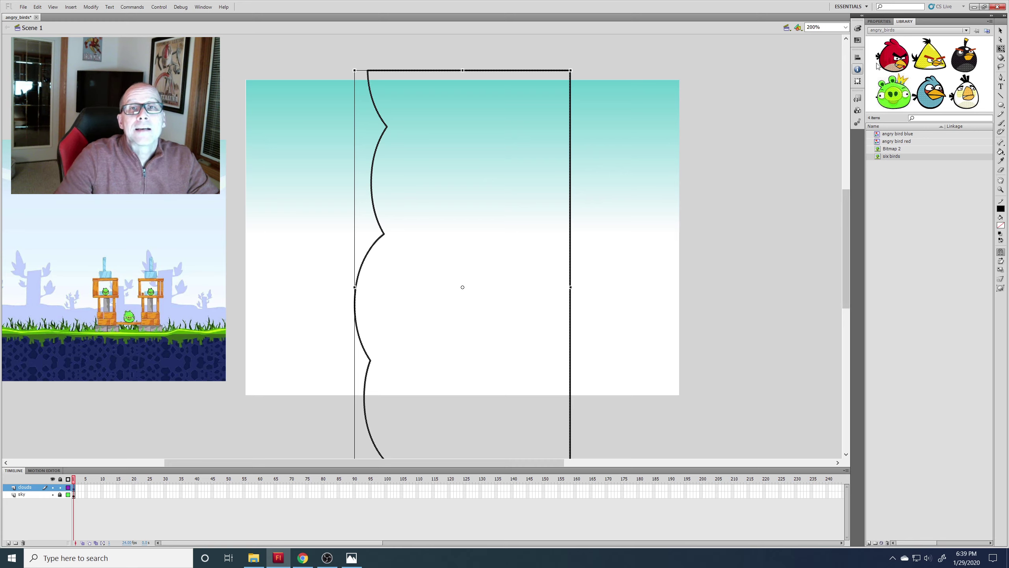
left_click(1000, 30)
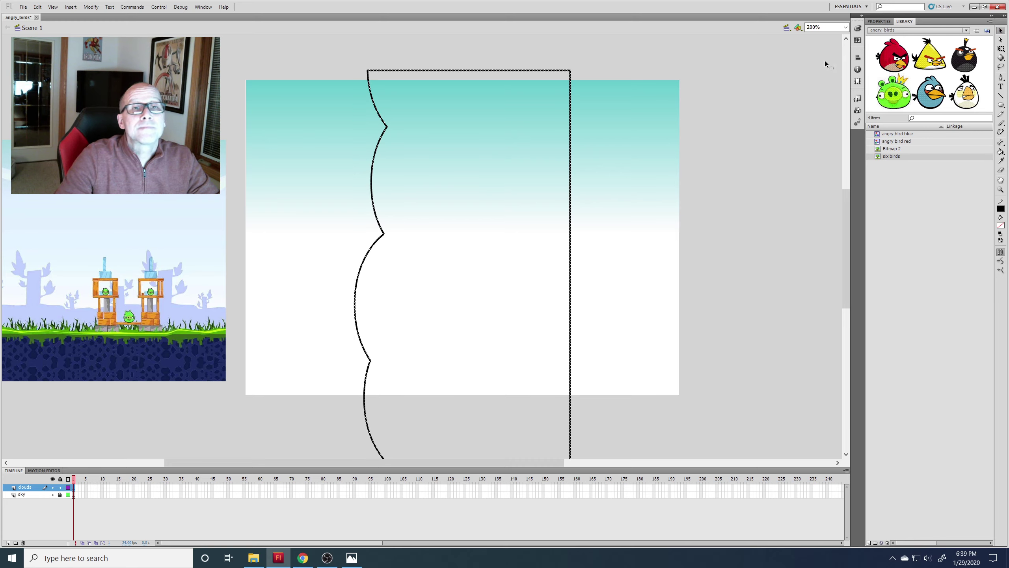
left_click(822, 66)
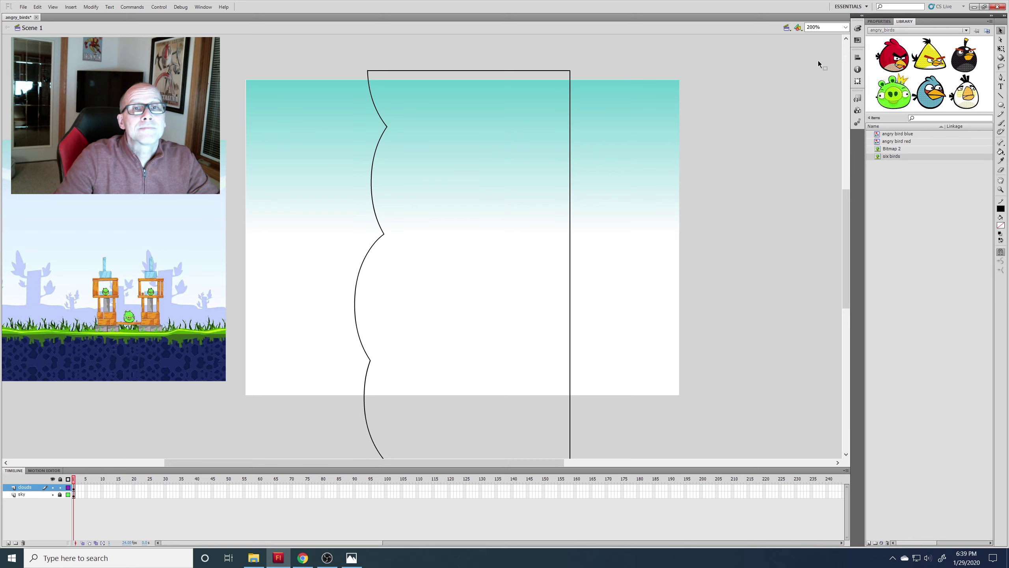
Step: Choose the Paint Bucket and set its fill to a linear gradient
left_click(1001, 153)
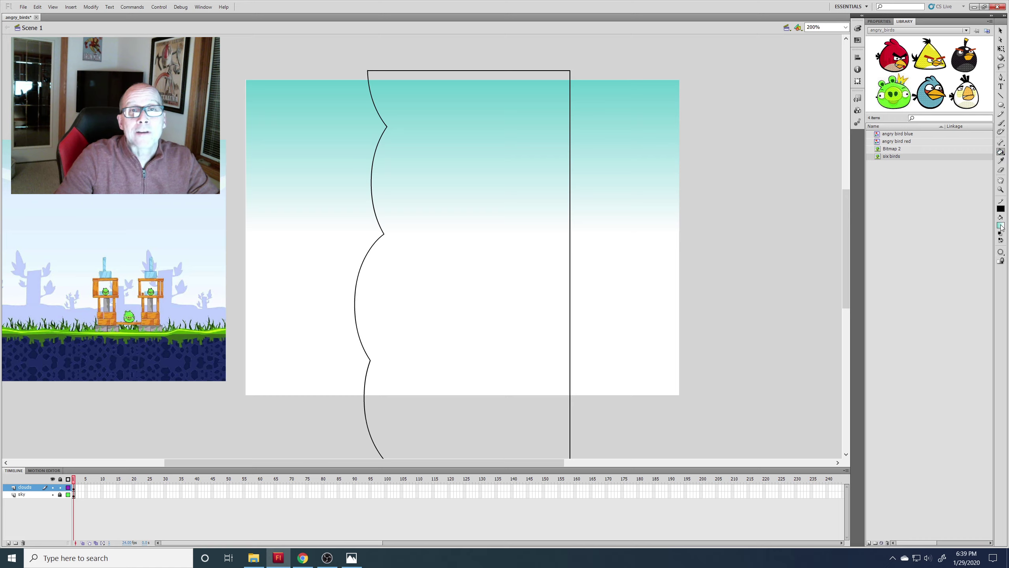
left_click(858, 28)
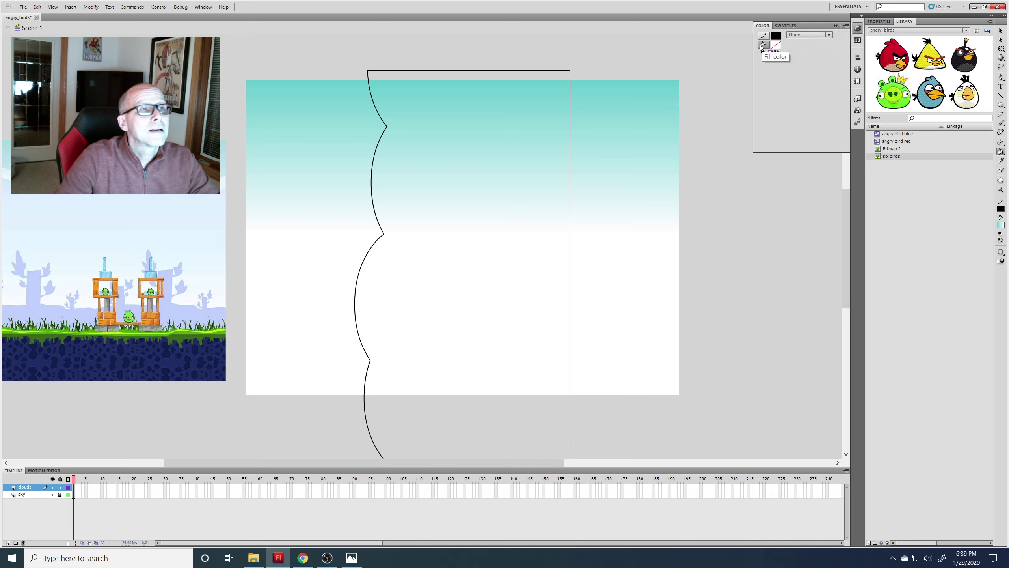
left_click(829, 34)
left_click(811, 64)
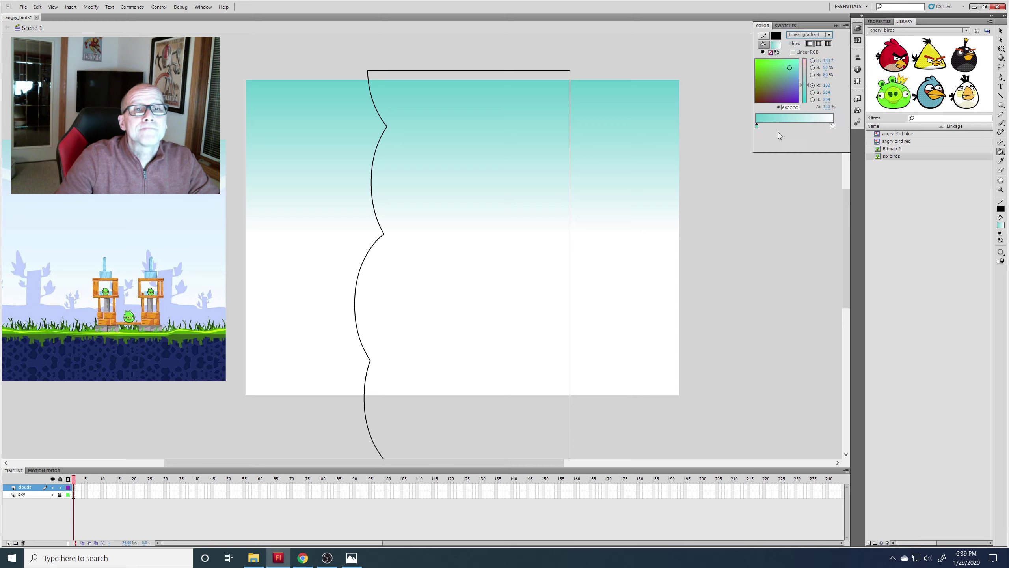
Step: Lighten the gradient's teal colour stop to RGB 201, 237, 237 and fill the rotated cloud outline with it
double_click(757, 126)
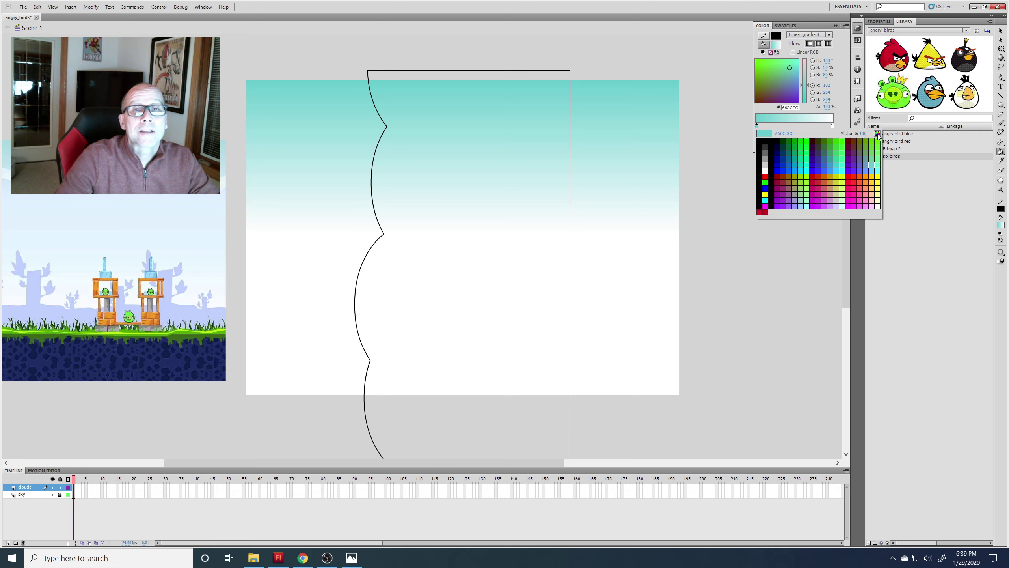
left_click(877, 134)
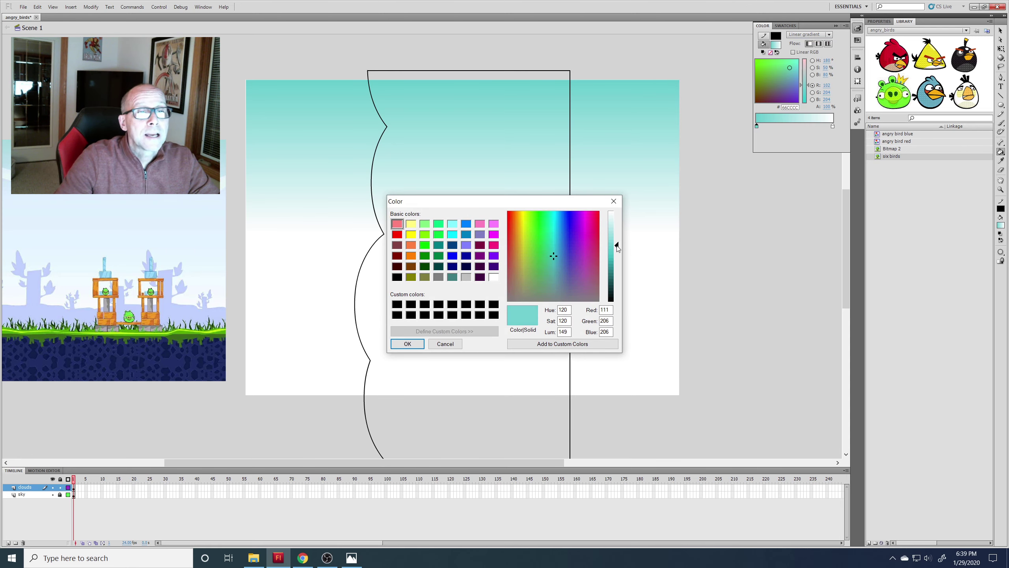
left_click_drag(617, 246, 617, 231)
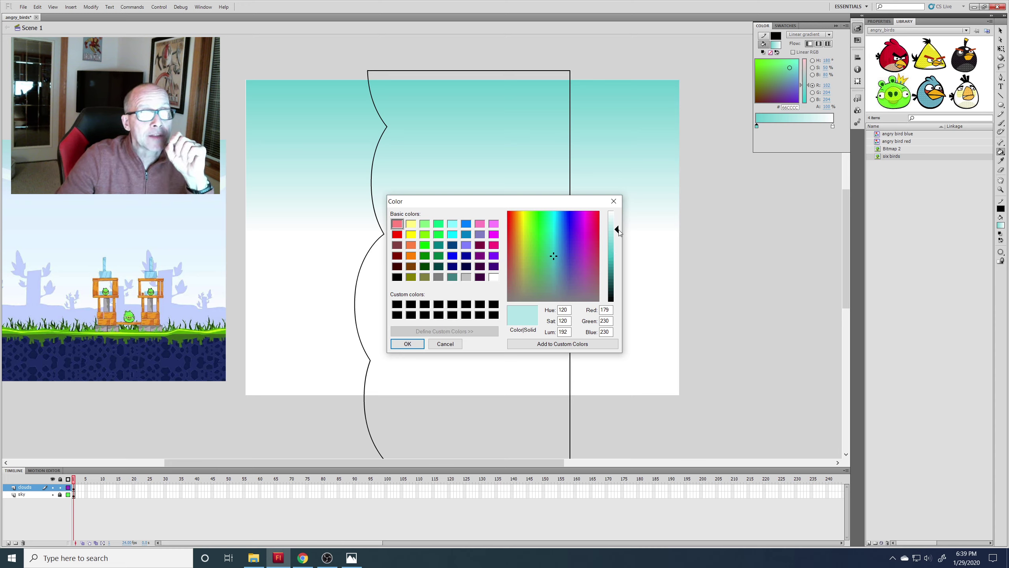
left_click(617, 231)
left_click_drag(618, 231, 617, 227)
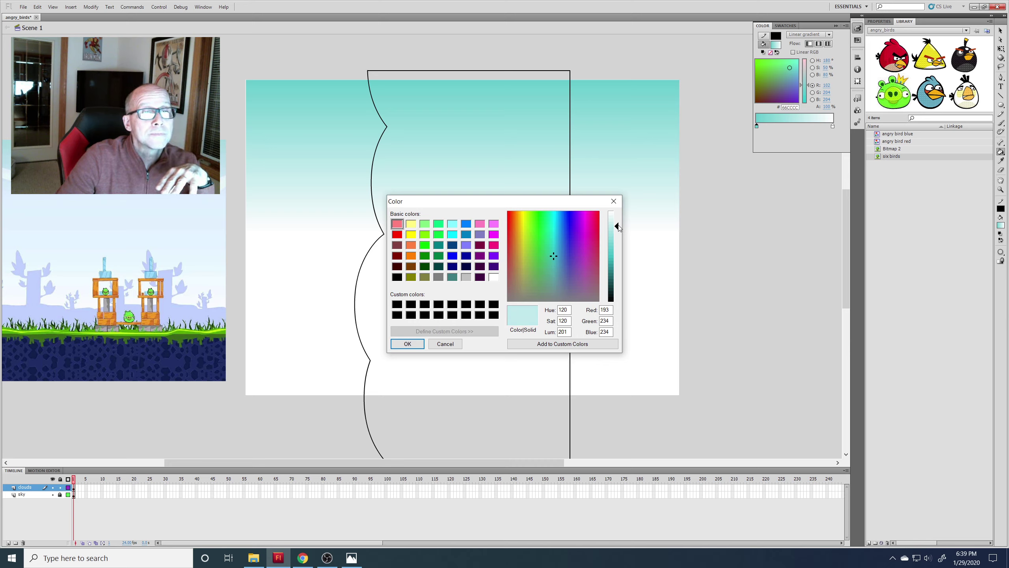
left_click_drag(618, 227, 618, 227)
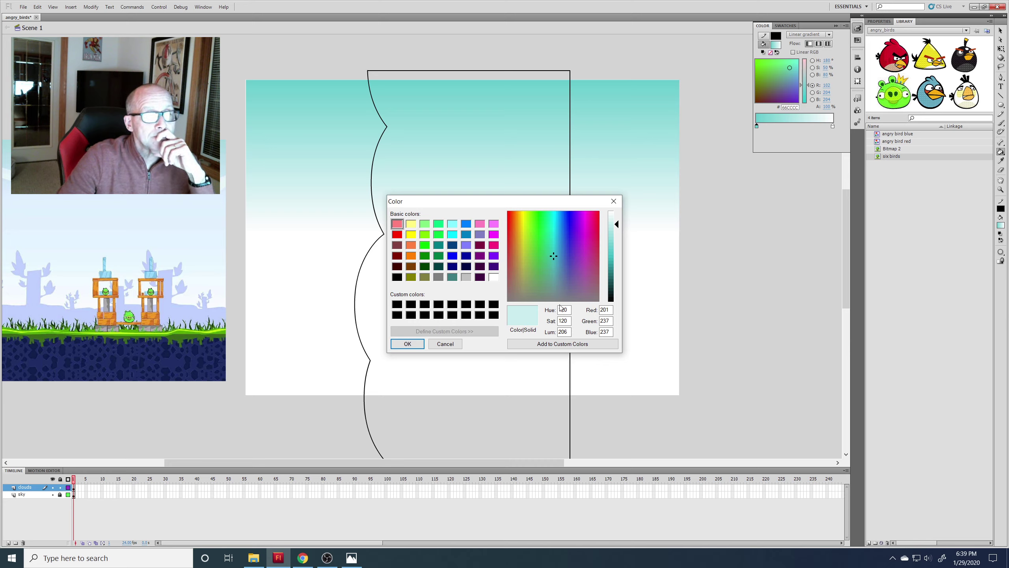
left_click(558, 343)
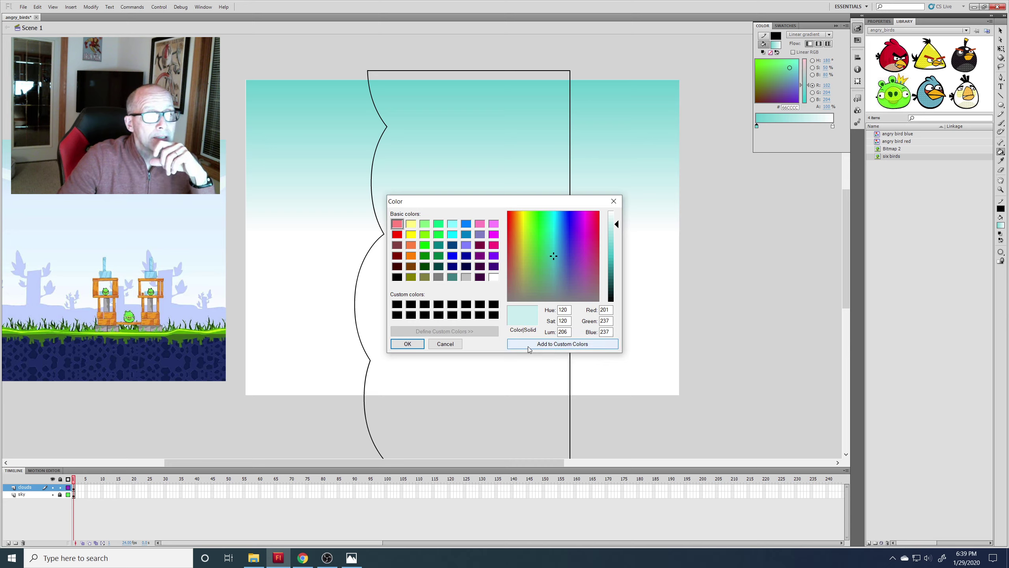
left_click(400, 344)
left_click(542, 282)
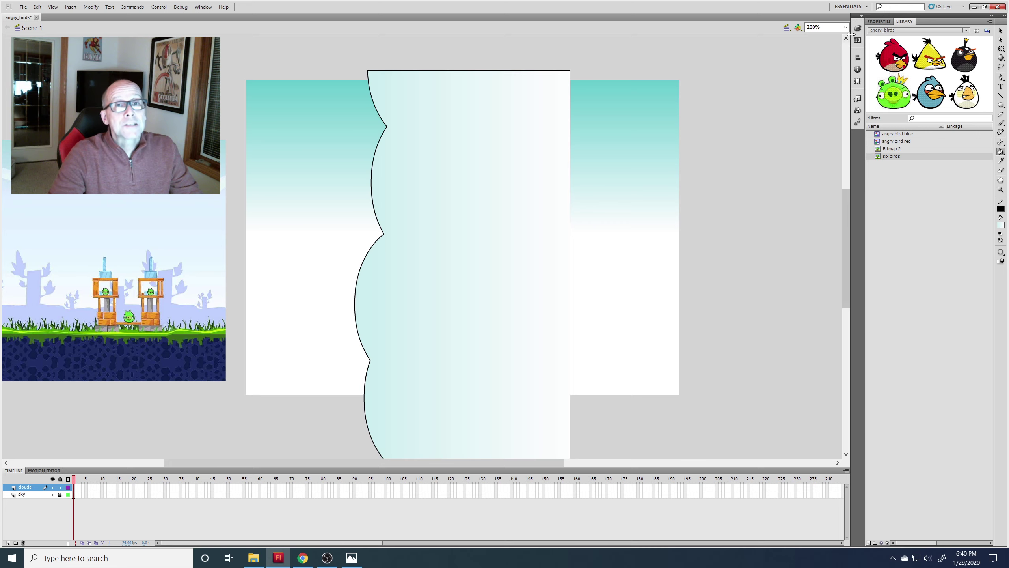
Step: Move the gradient's white stop to about the middle of the ramp and refill the cloud shape
left_click(857, 28)
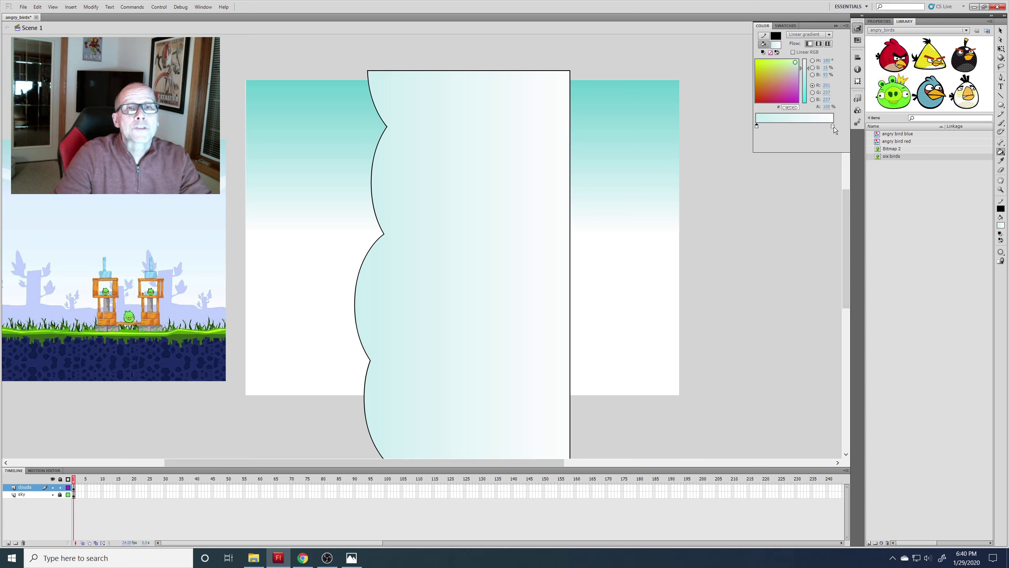
left_click_drag(834, 126, 795, 127)
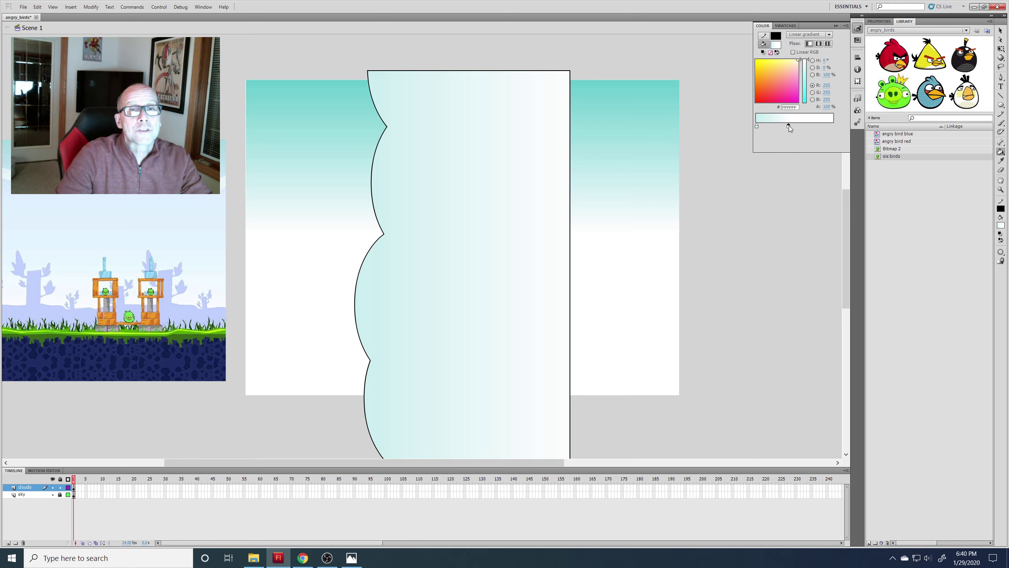
left_click(450, 221)
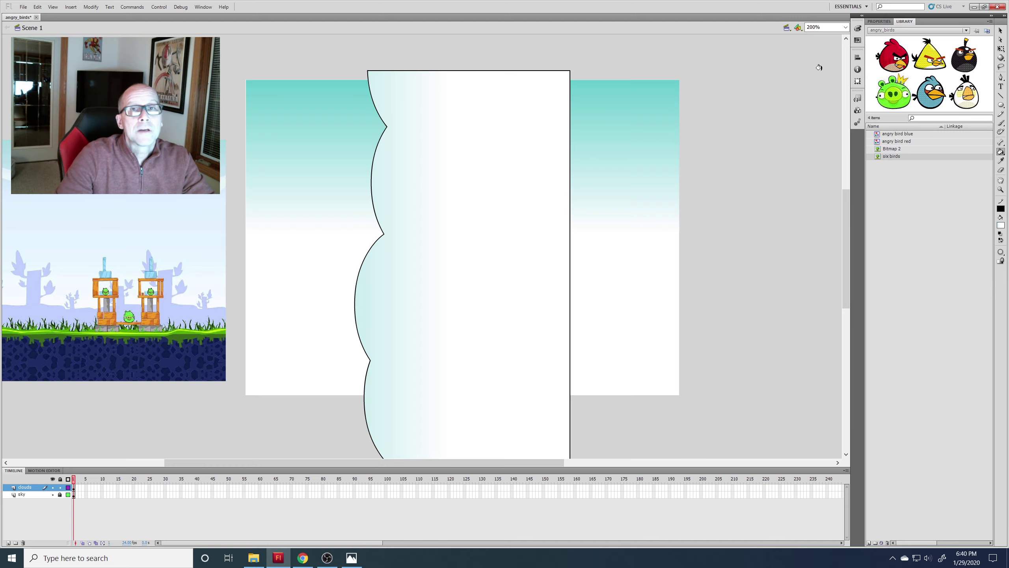
Step: Rotate the filled cloud shape with its outline 90° clockwise so the scalloped edge faces up over the stage
left_click(1000, 30)
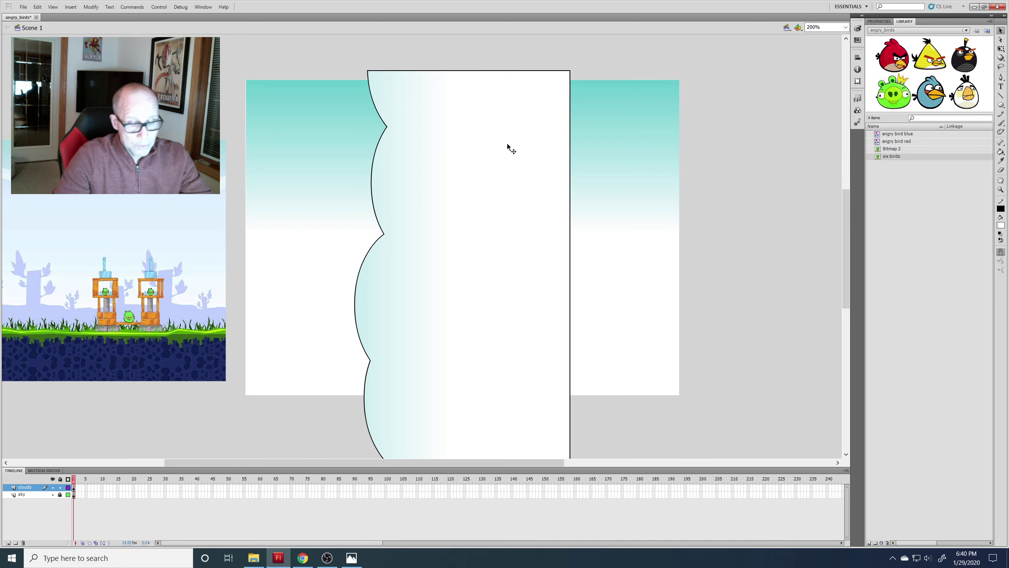
key("ctrl+1")
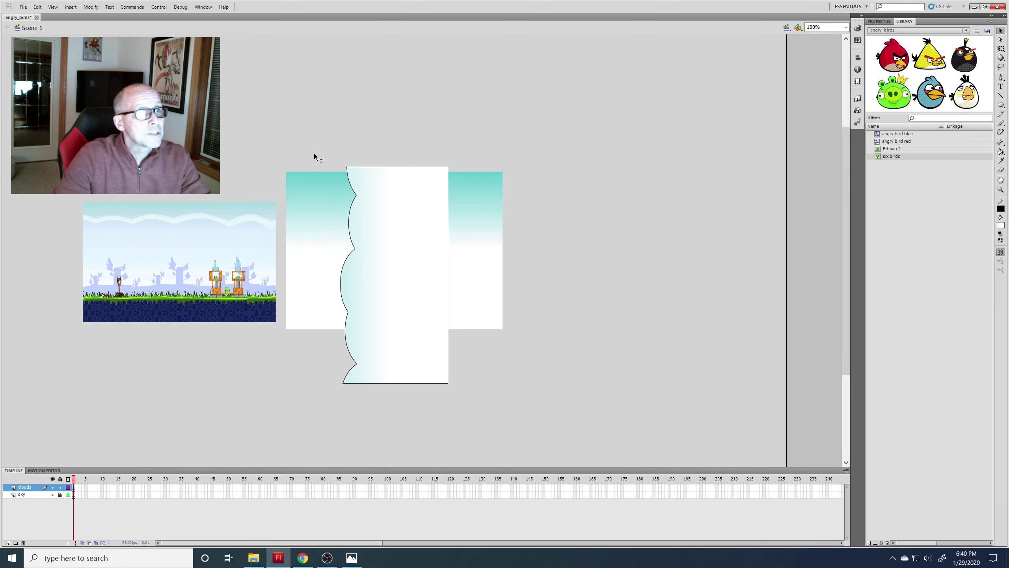
mouse_move(318, 144)
left_mouse_down()
mouse_move(379, 264)
mouse_move(490, 397)
left_mouse_up()
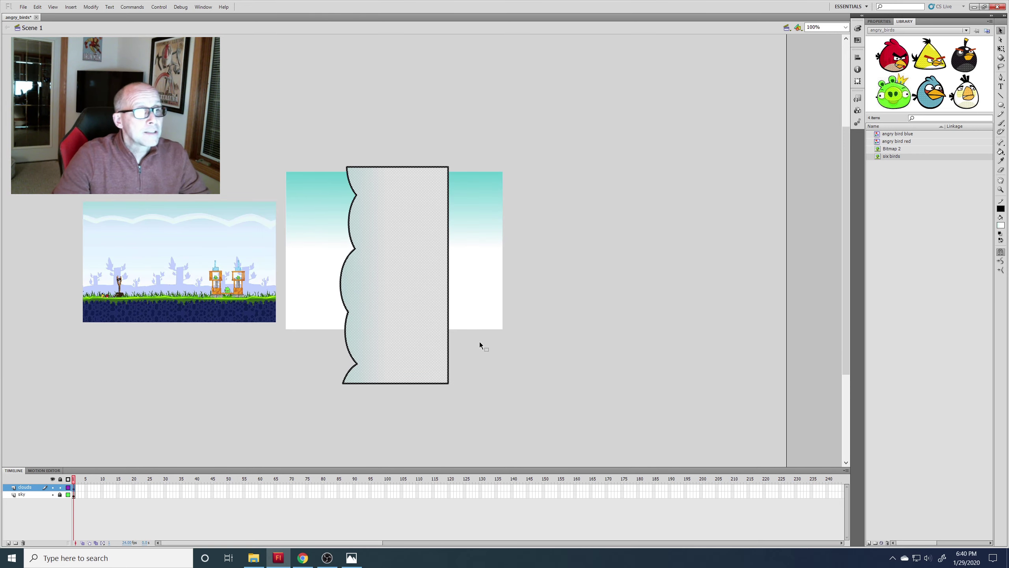
left_click(1001, 49)
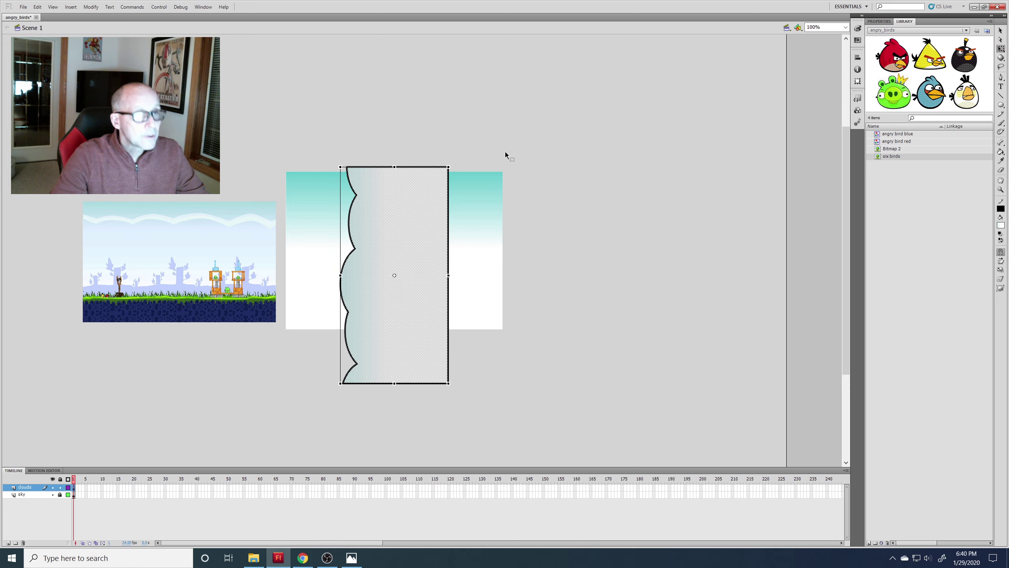
left_click_drag(453, 163, 509, 295)
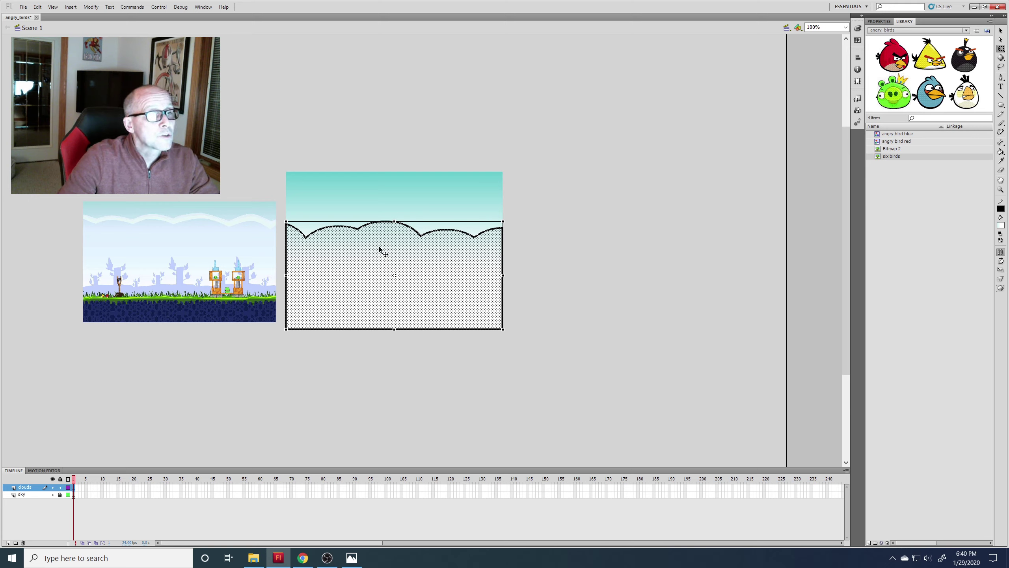
left_click(558, 214)
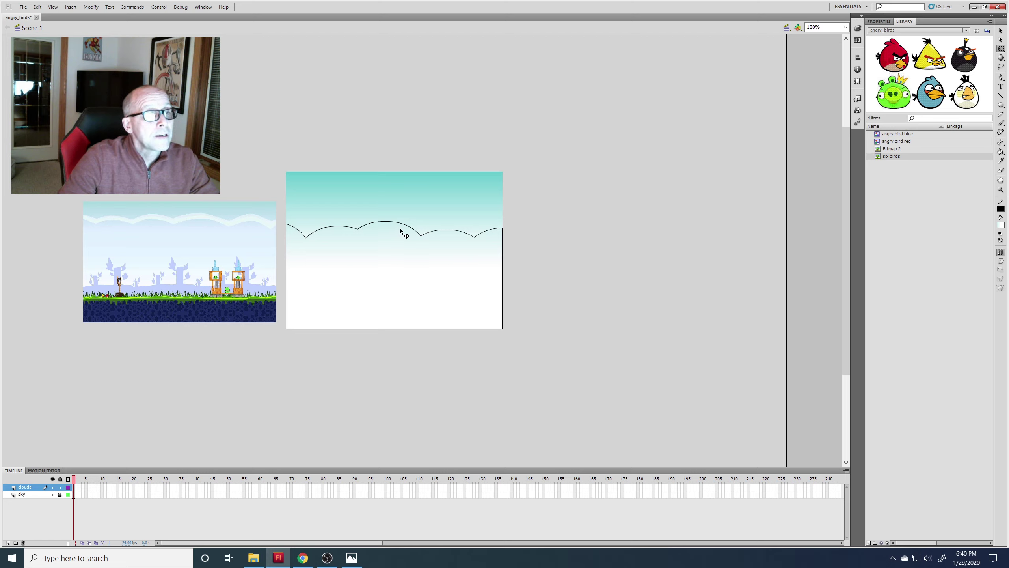
Step: Delete the cloud shape's right edge line and the outlines of its two rightmost bumps
left_click(503, 245)
key("Delete")
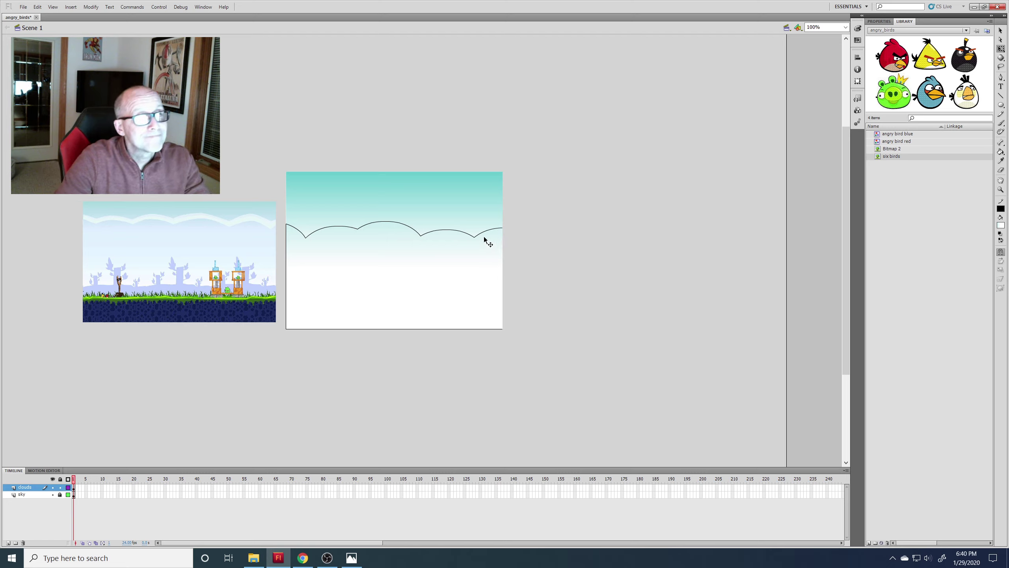
left_click(481, 232)
key("Delete")
left_click(461, 233)
key("Delete")
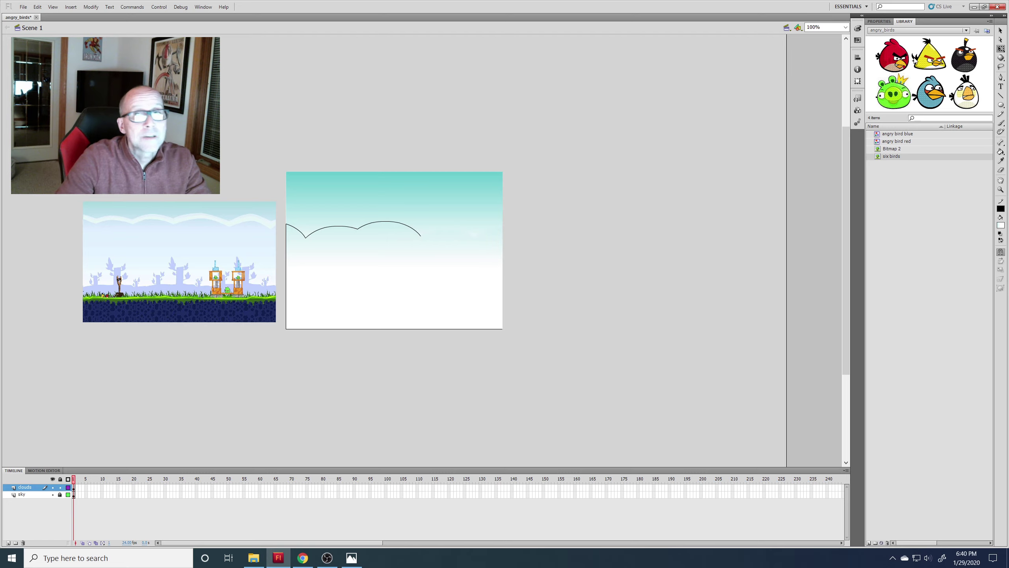
Step: Delete the outlines of the three remaining cloud bumps and the shape's left and bottom edge lines
left_click(1001, 31)
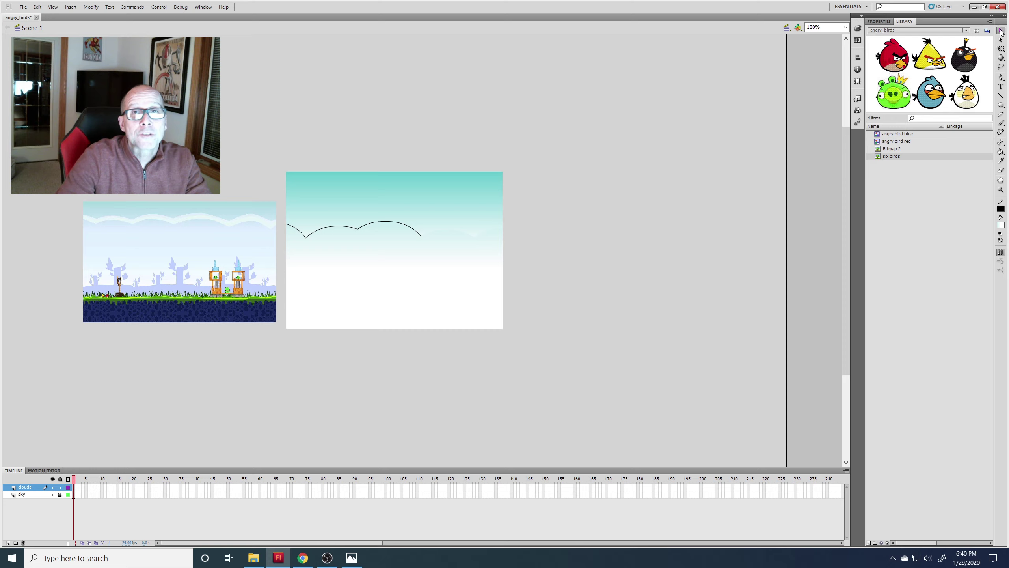
left_click(399, 224)
key("Delete")
left_click(347, 226)
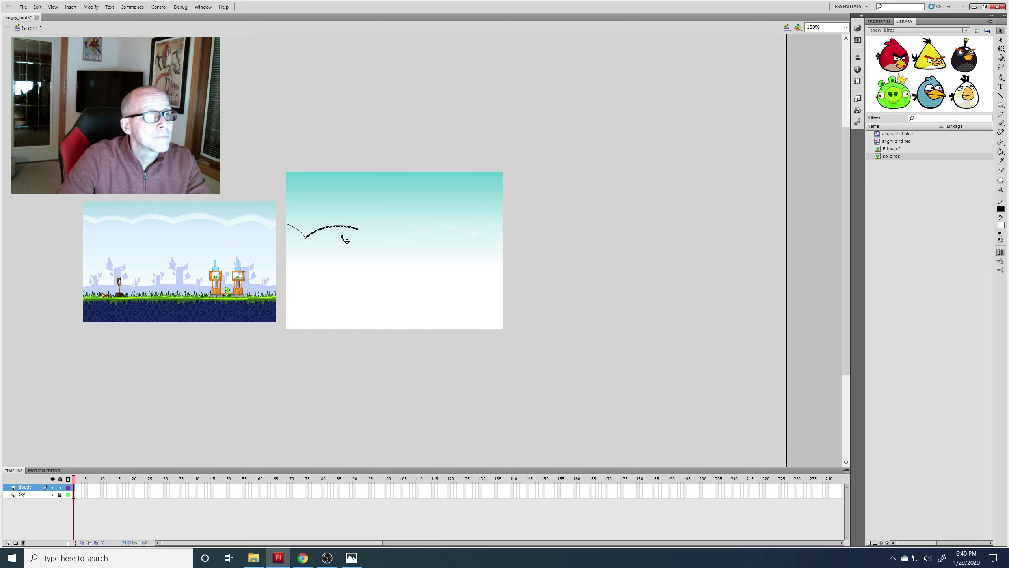
key("Delete")
left_click(296, 232)
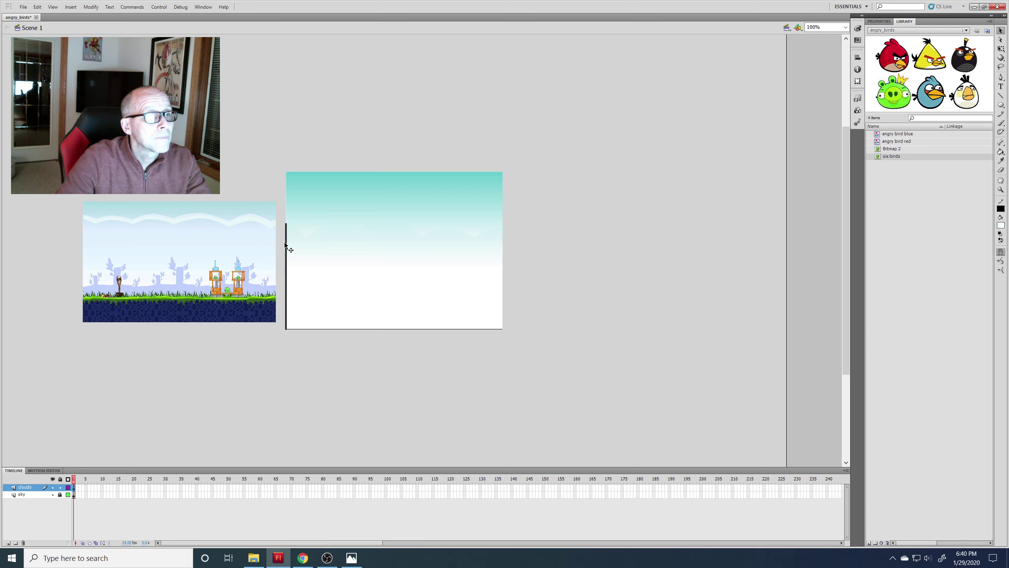
left_click(348, 330)
key("Delete")
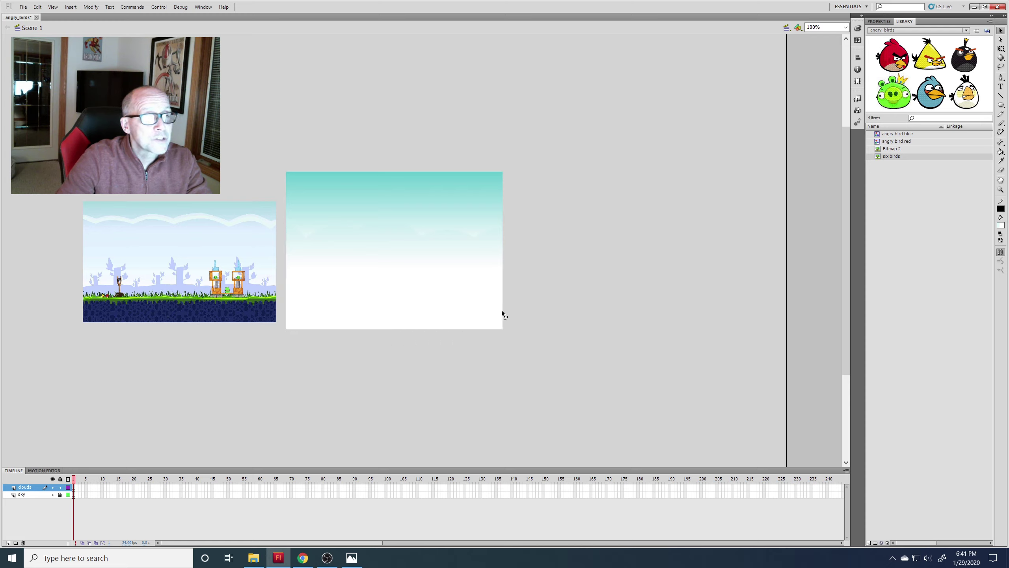
Step: Group the gradient-filled cloud shape and place a duplicate of it in the empty area right of the stage
left_click(454, 268)
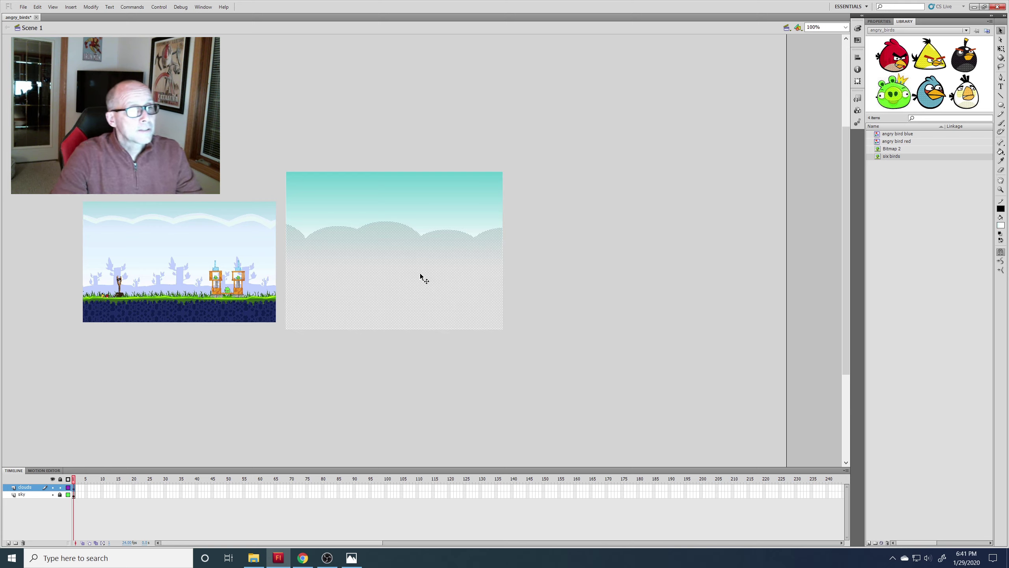
key("ctrl+g")
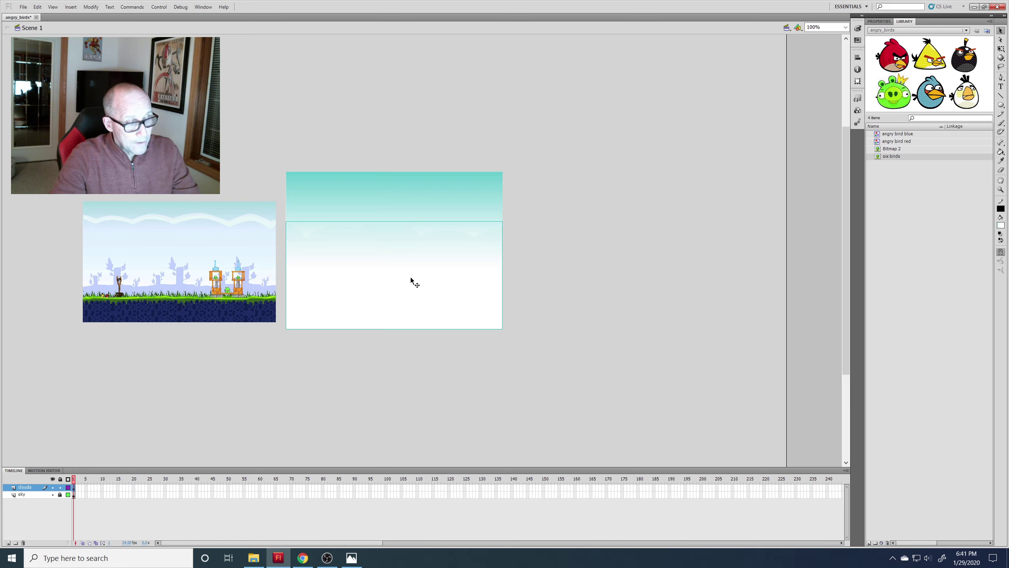
left_click_drag(412, 280, 676, 282)
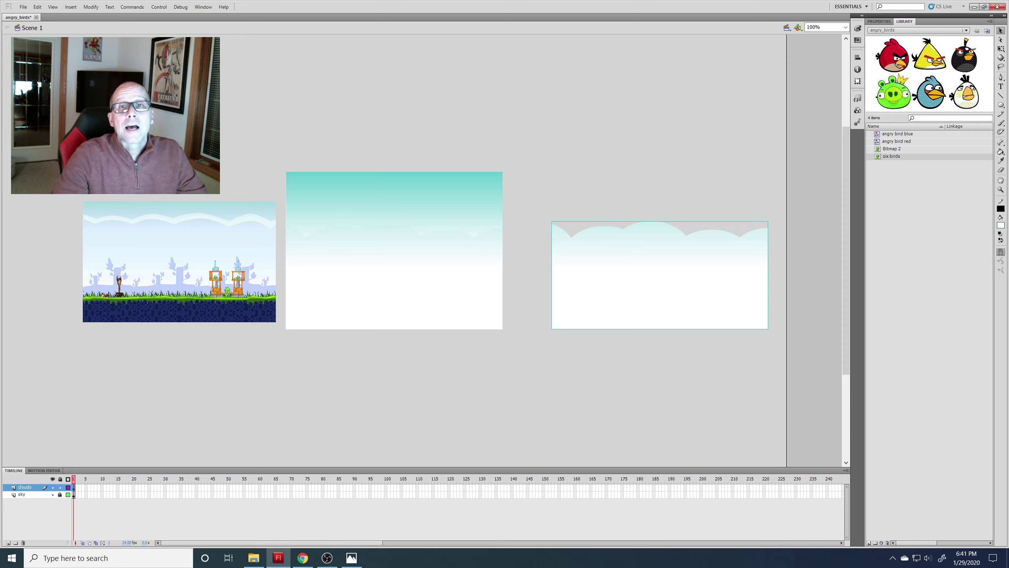
Step: Rotate the duplicate cloud 90° counterclockwise so its scalloped edge faces left, and break it apart into a plain fill
left_click(1001, 48)
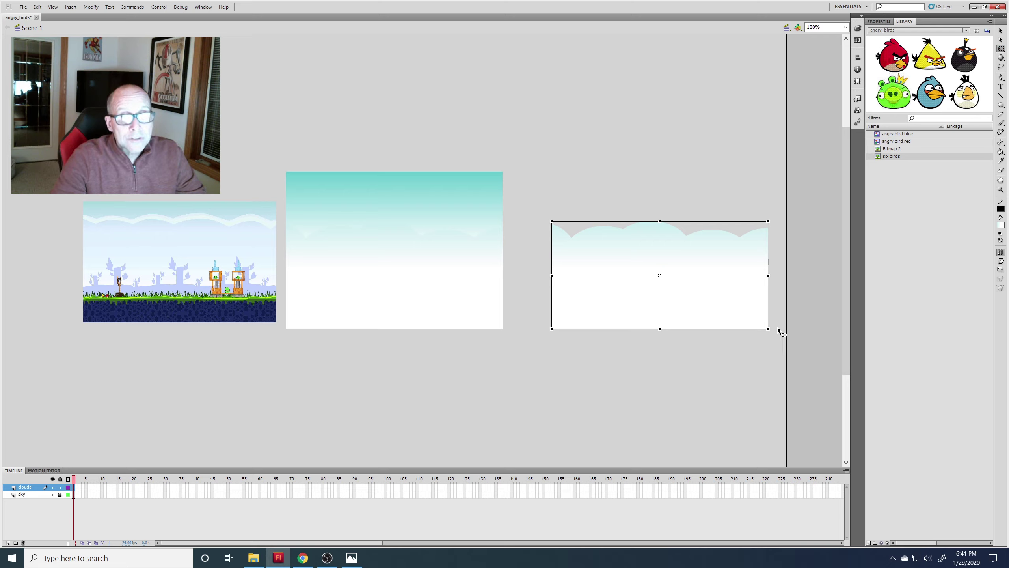
left_click_drag(772, 322, 750, 163)
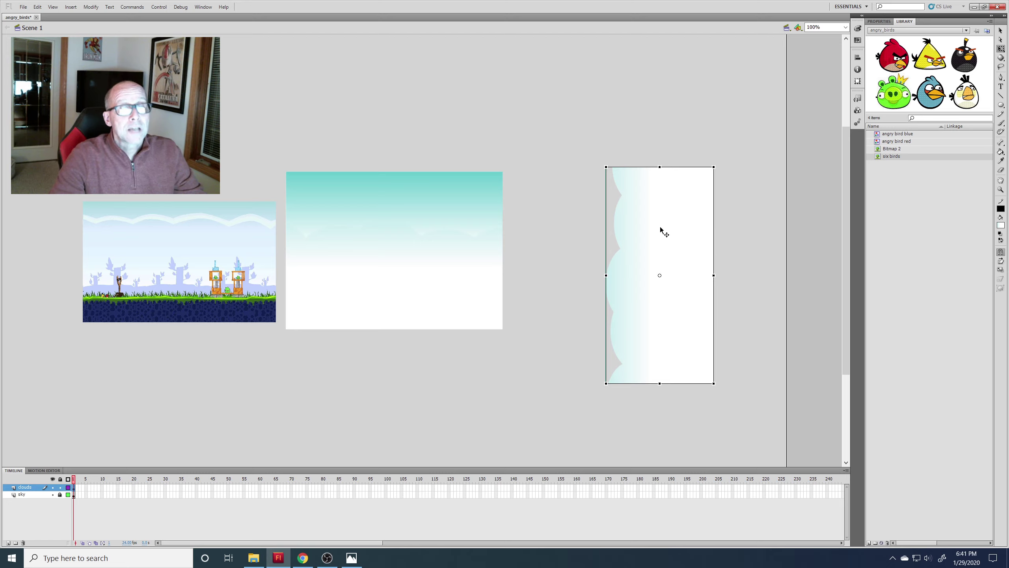
left_click(1001, 31)
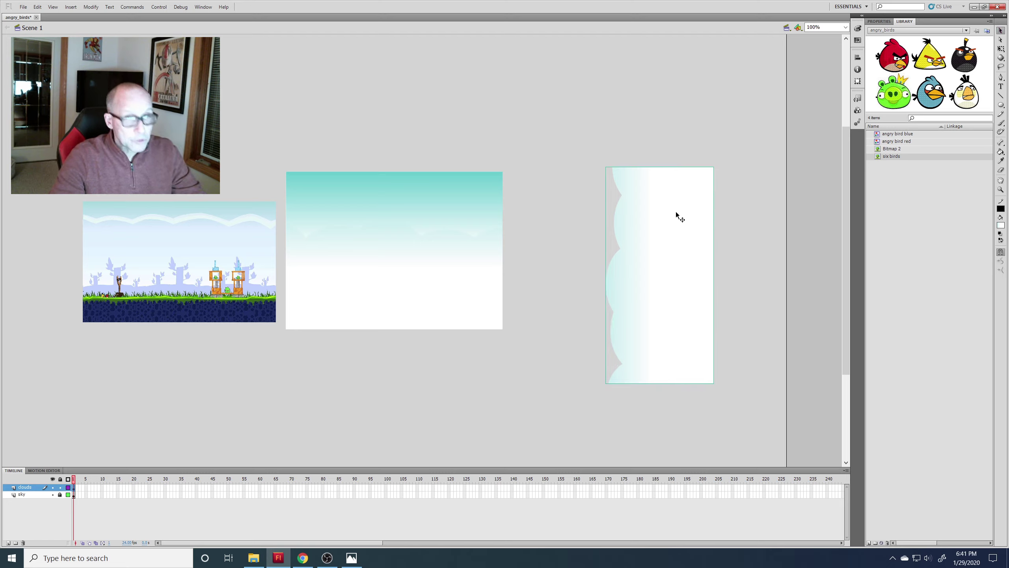
key("ctrl+b")
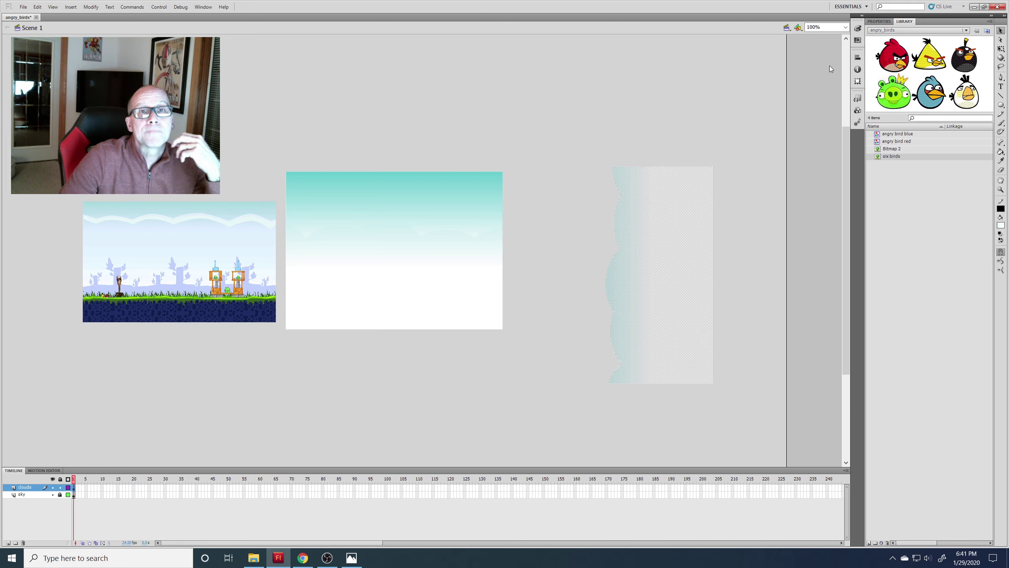
left_click(719, 93)
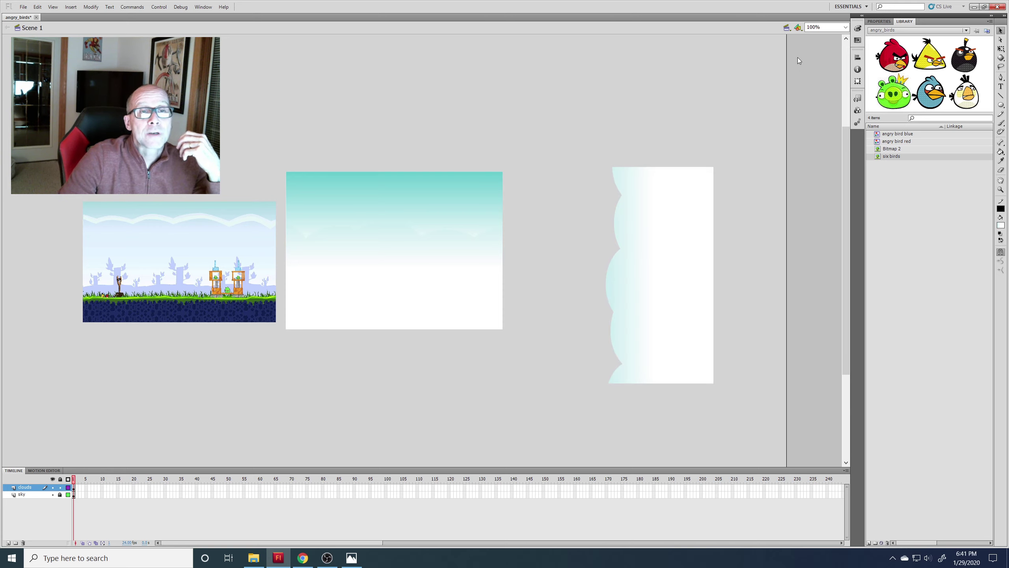
Step: Lighten the gradient's first stop to RGB 241, 250, 250 and refill the duplicate cloud with the paler gradient
left_click(858, 29)
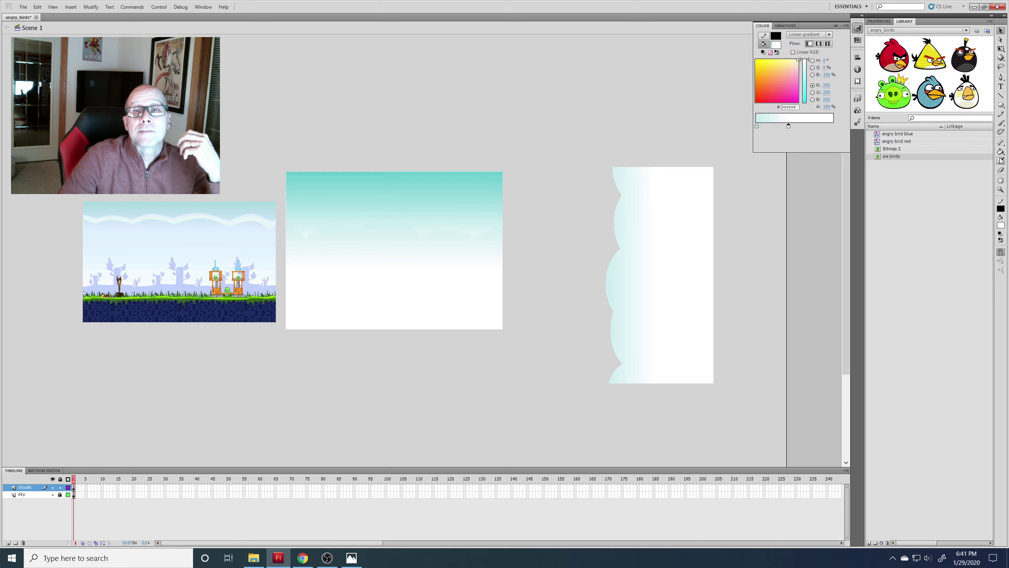
double_click(757, 127)
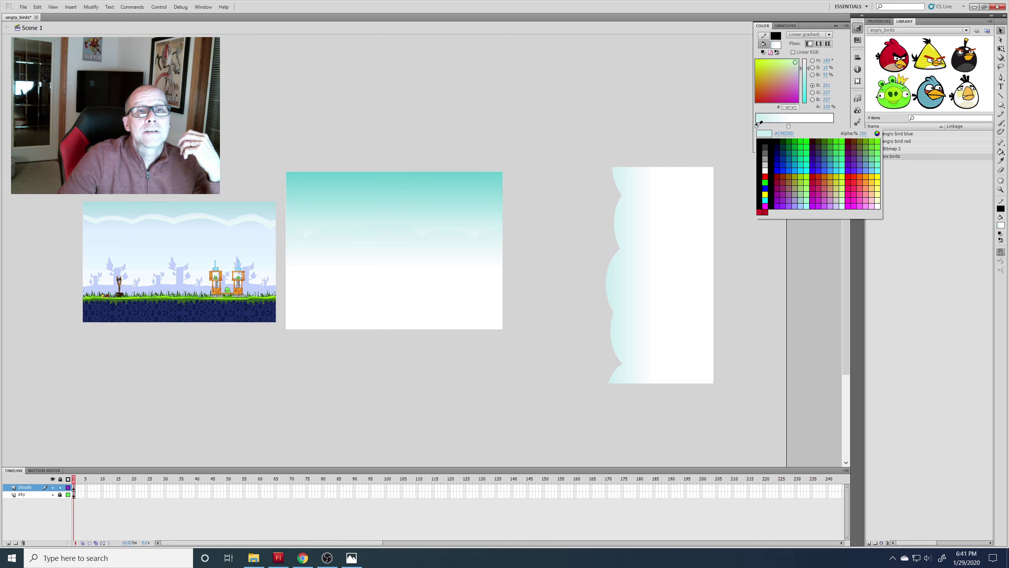
left_click(877, 133)
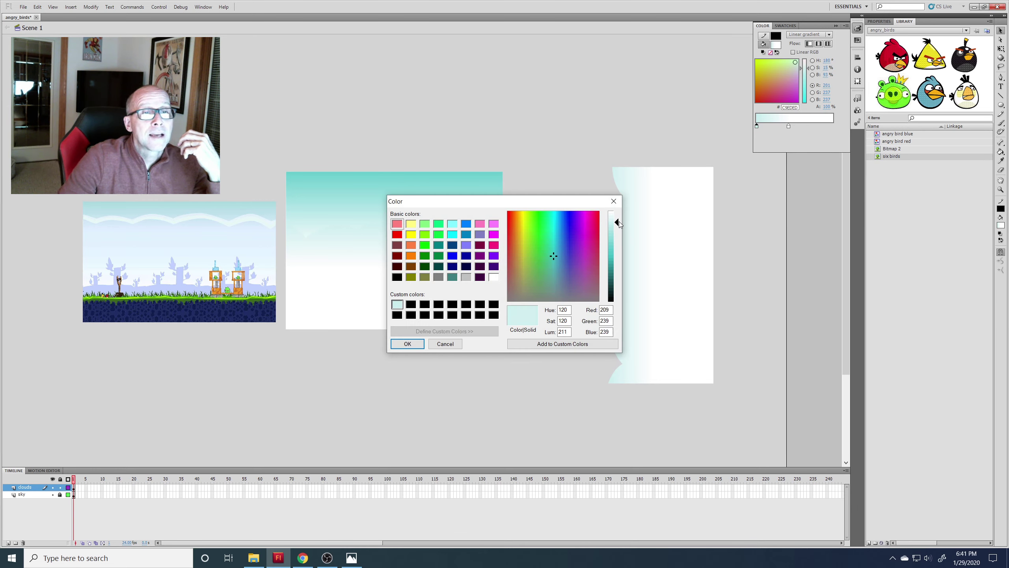
left_click_drag(619, 221, 616, 214)
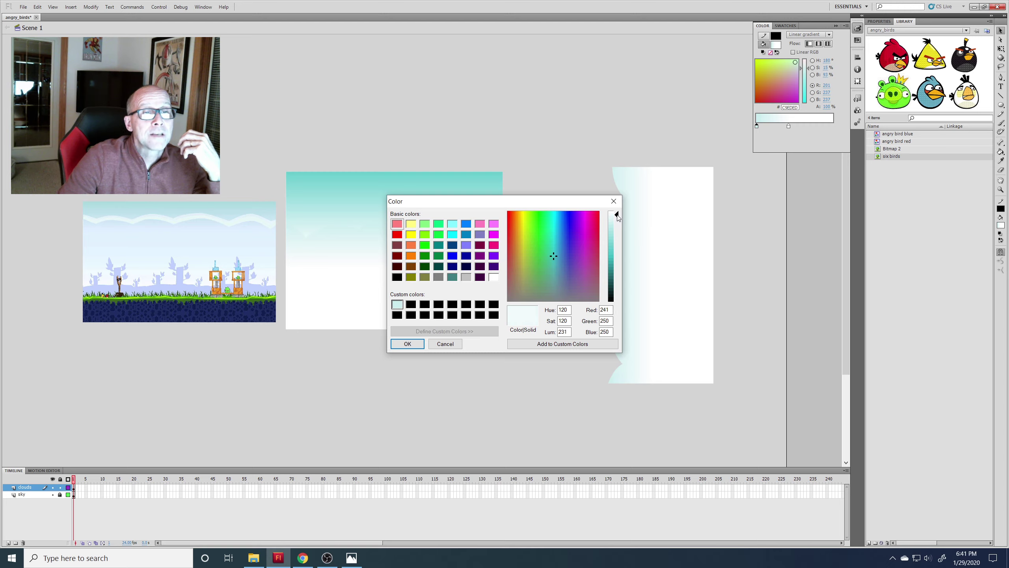
left_click(554, 342)
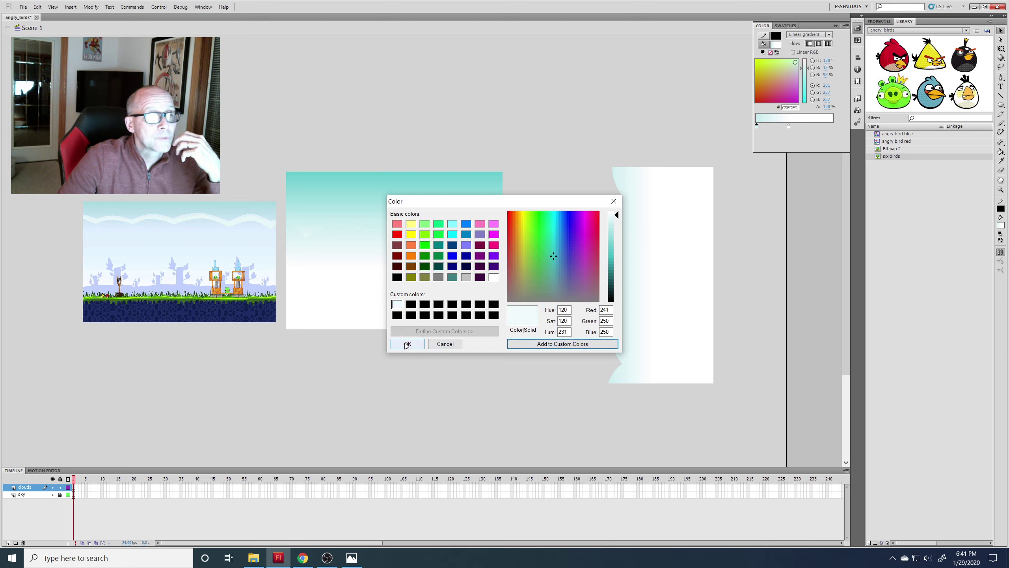
key("Return")
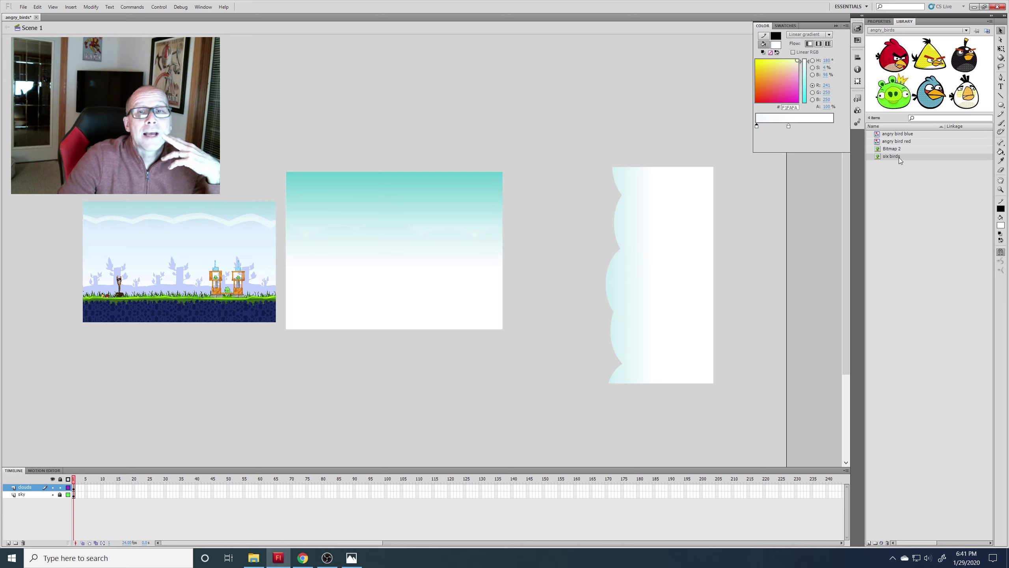
left_click(1000, 151)
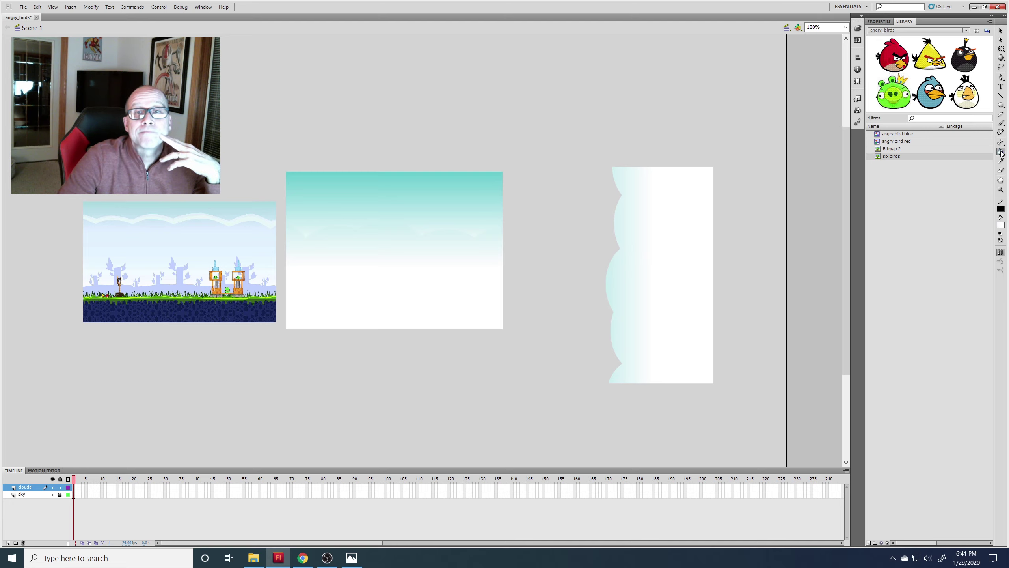
left_click(664, 212)
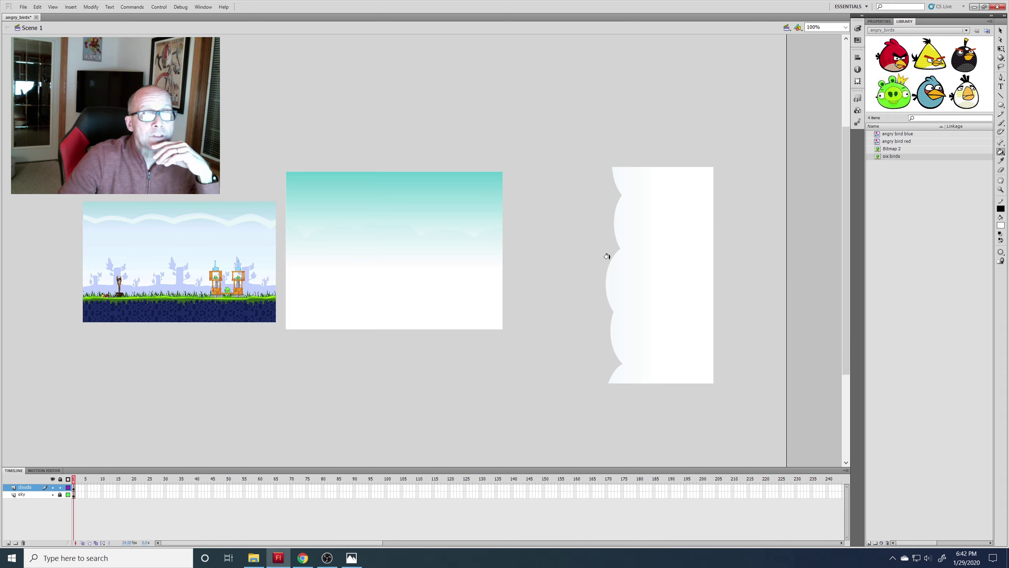
Step: Rotate the pale duplicate cloud 90° clockwise so its scalloped edge faces up again
left_click(1000, 48)
left_click_drag(586, 140, 746, 405)
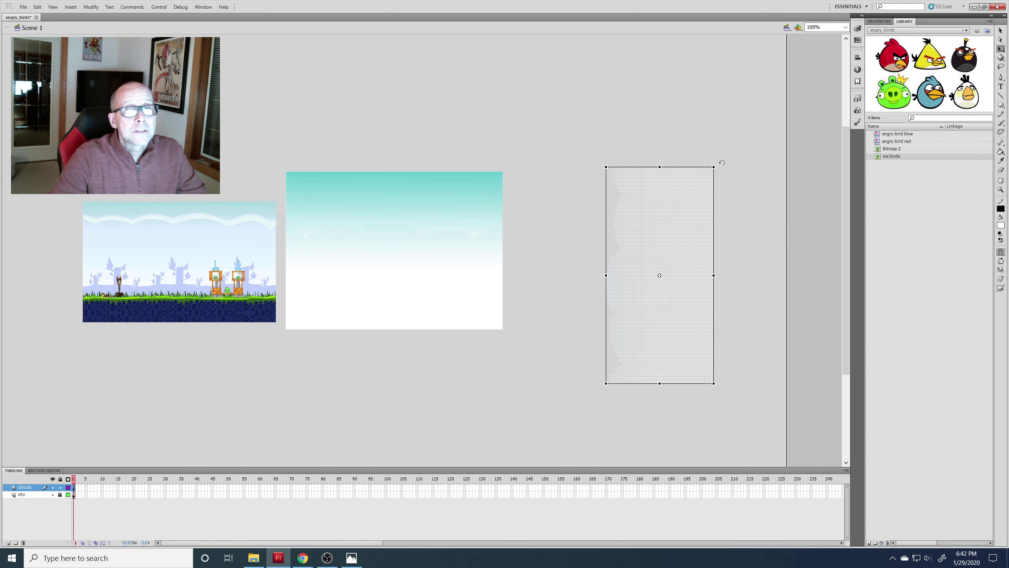
left_click_drag(752, 192, 778, 363)
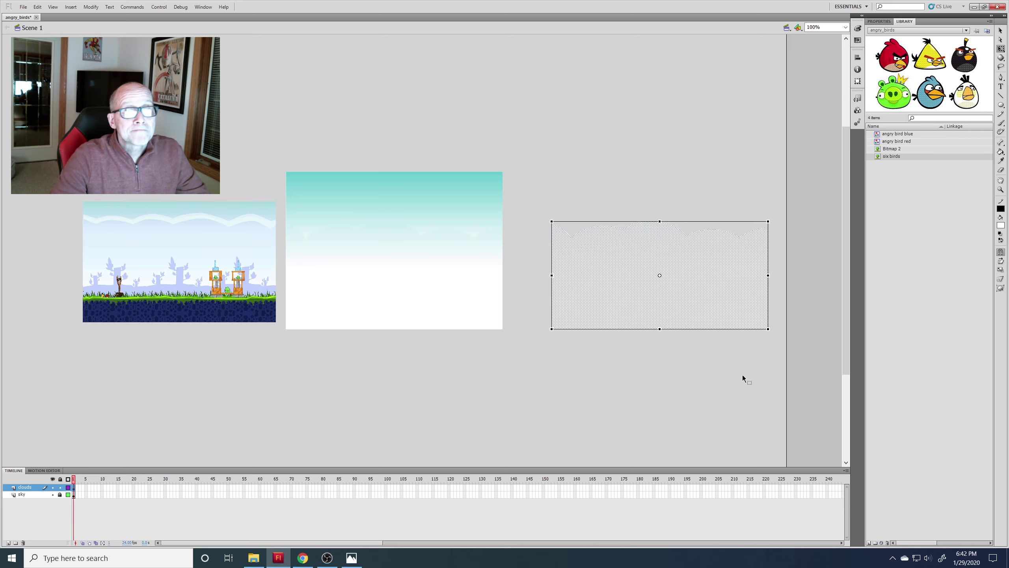
left_click(1000, 31)
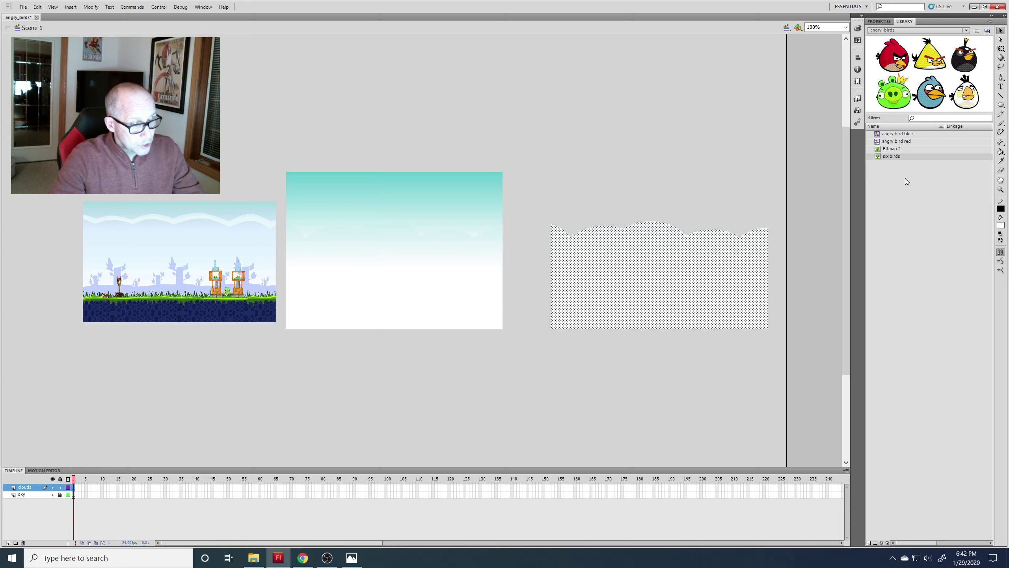
Step: Position the pale cloud as a group behind the original on the stage, offset slightly upward to leave a thin white band along the bumps
key("Escape")
left_click_drag(692, 282, 426, 271)
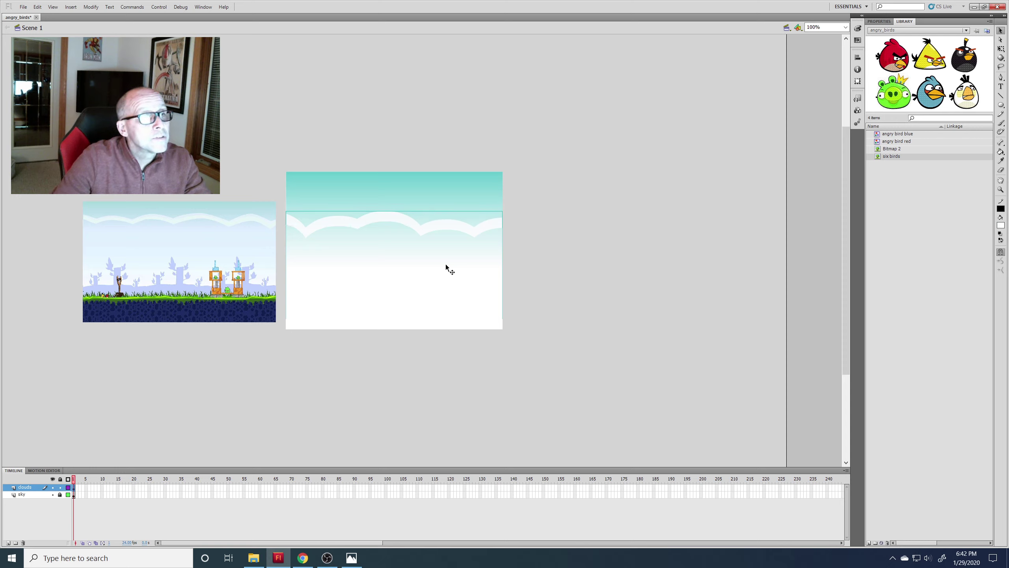
key("Down")
key("Down")
key("Down")
key("Down")
key("Down")
key("Down")
key("Down")
key("Down")
key("Down")
key("Down")
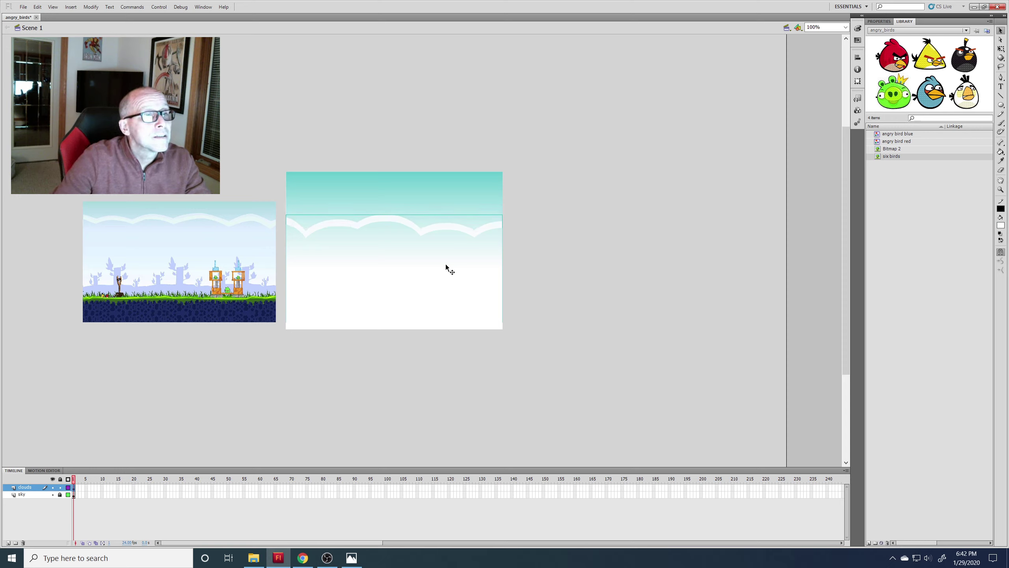
left_click(552, 228)
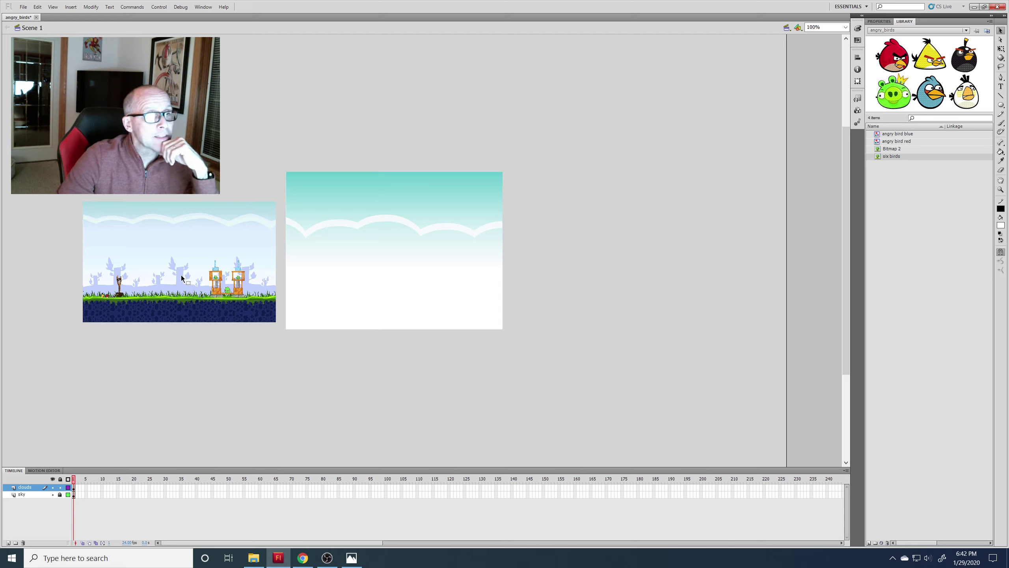
Step: Lock the clouds layer and add a new layer named trees above it
left_click(60, 488)
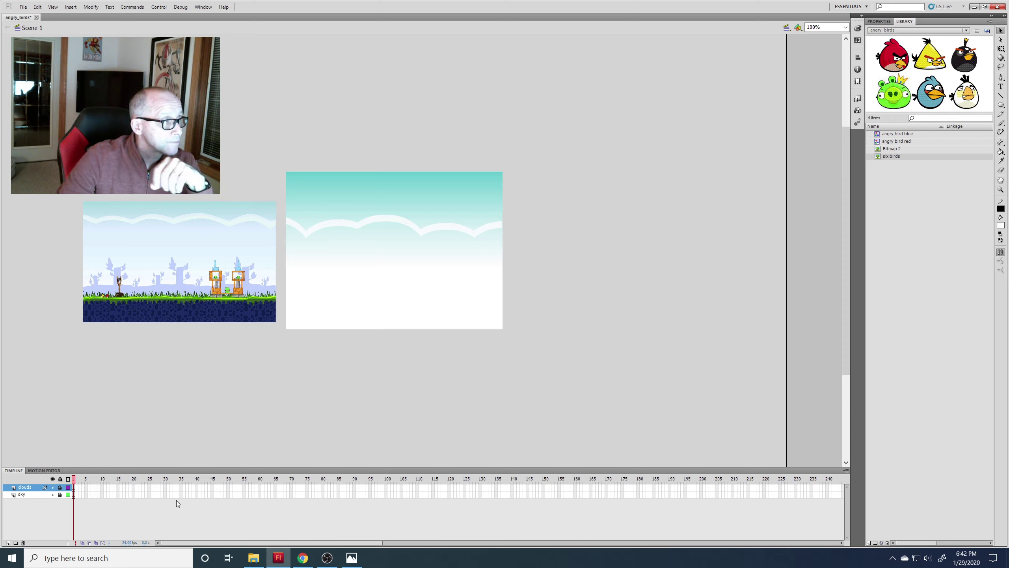
left_click(7, 543)
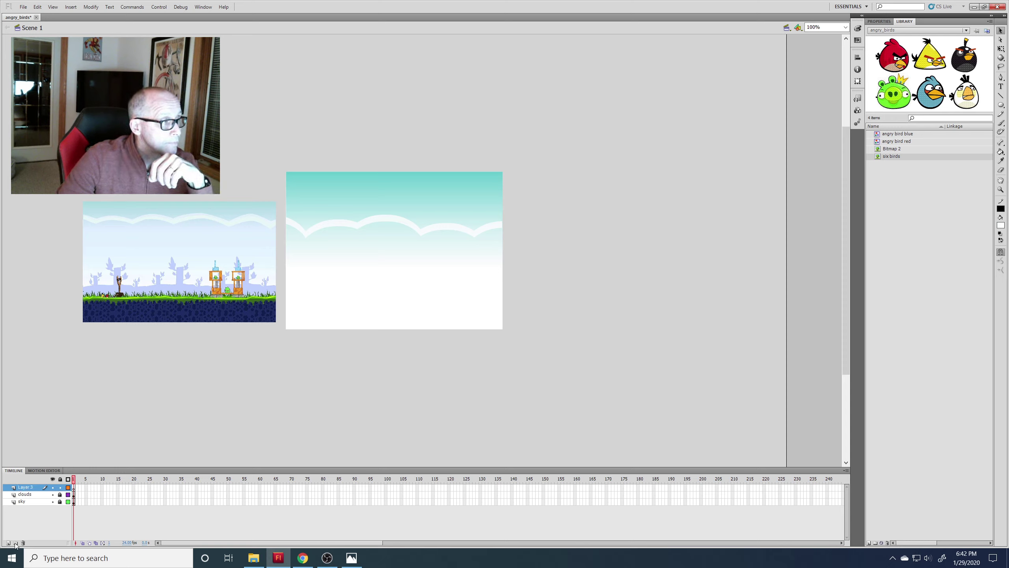
double_click(23, 488)
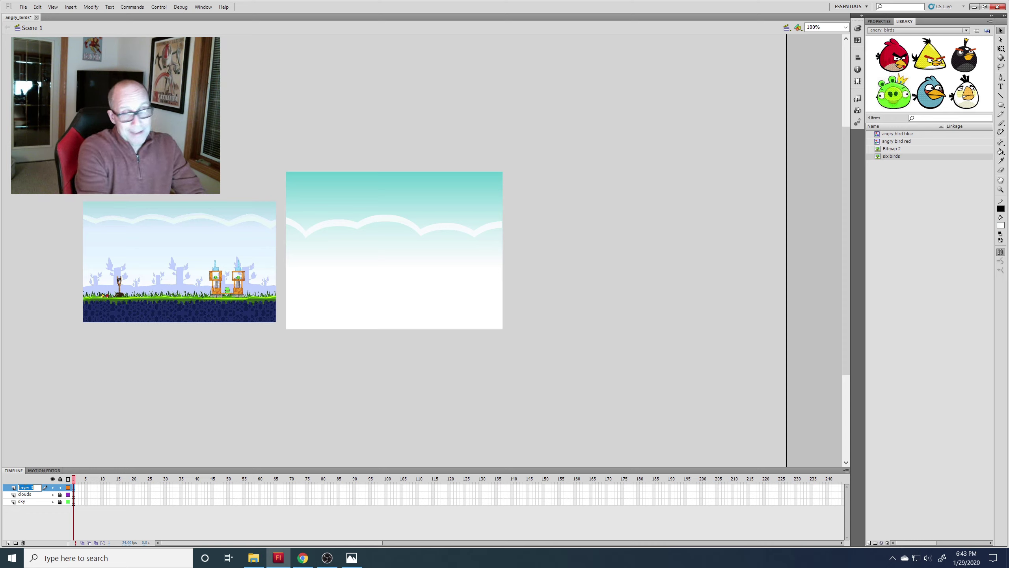
type("trees")
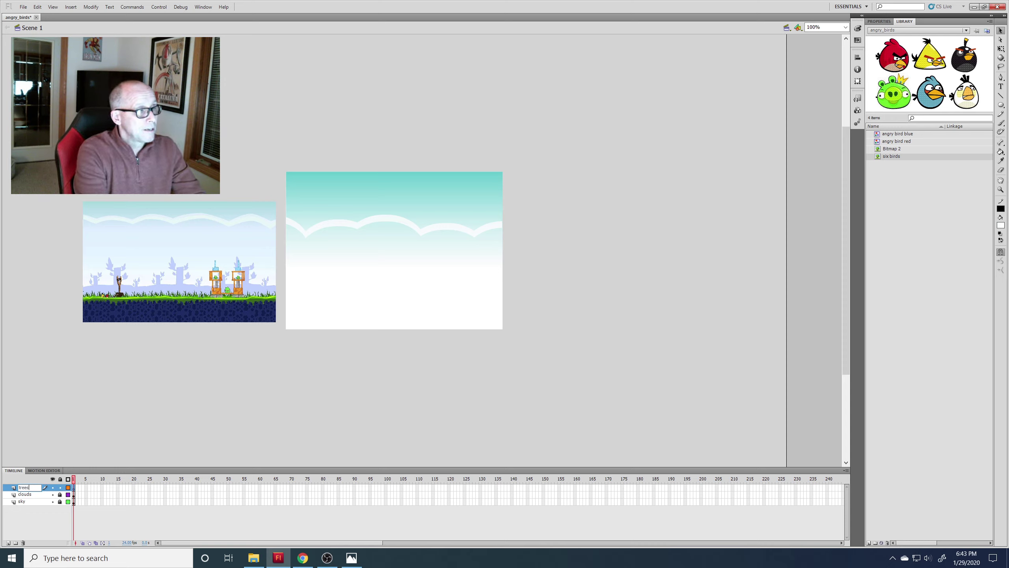
key("Return")
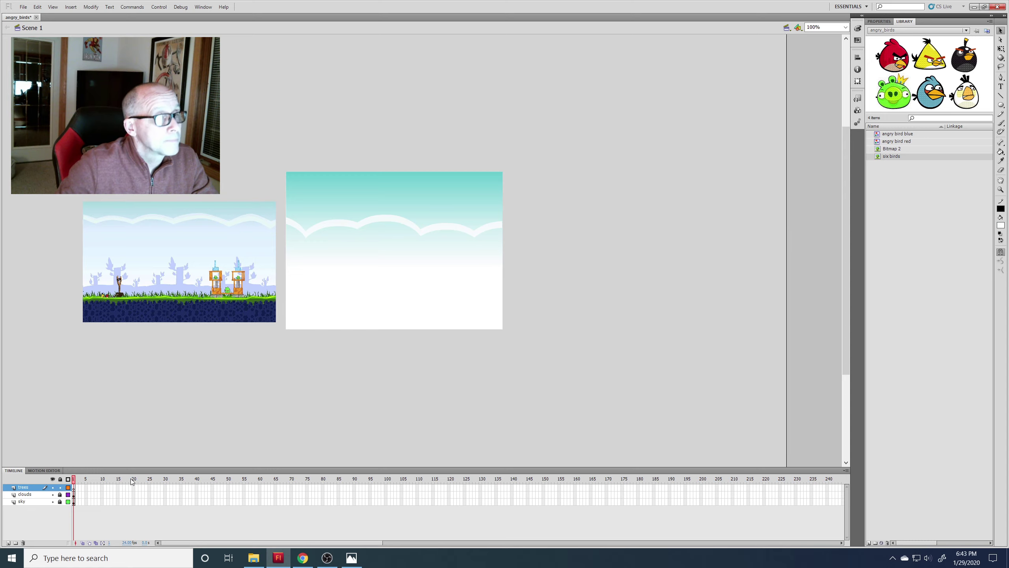
Step: Examine the silhouetted background trees and hills in the reference image up close
key("ctrl+equal")
key("ctrl+equal")
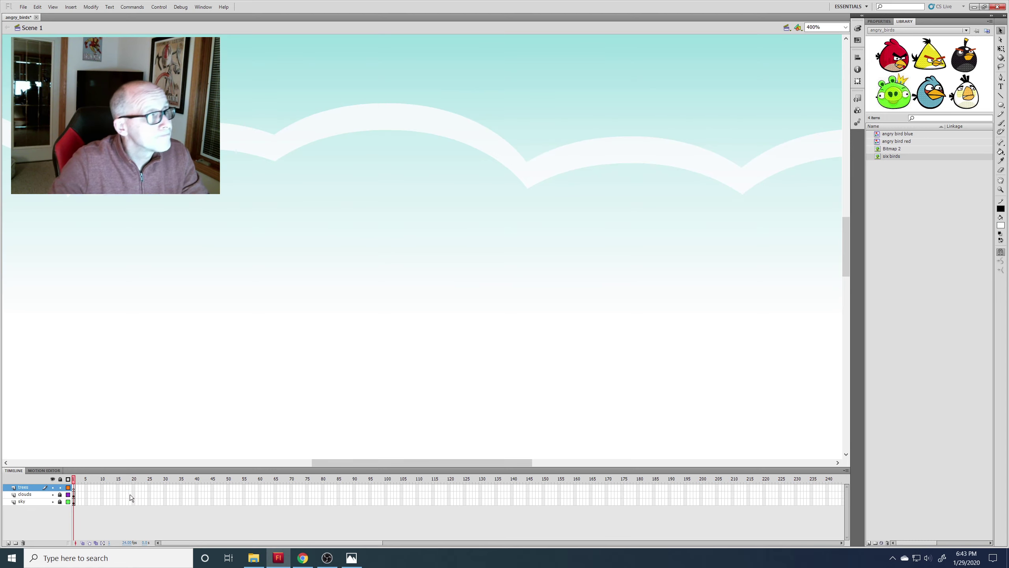
key("ctrl+minus")
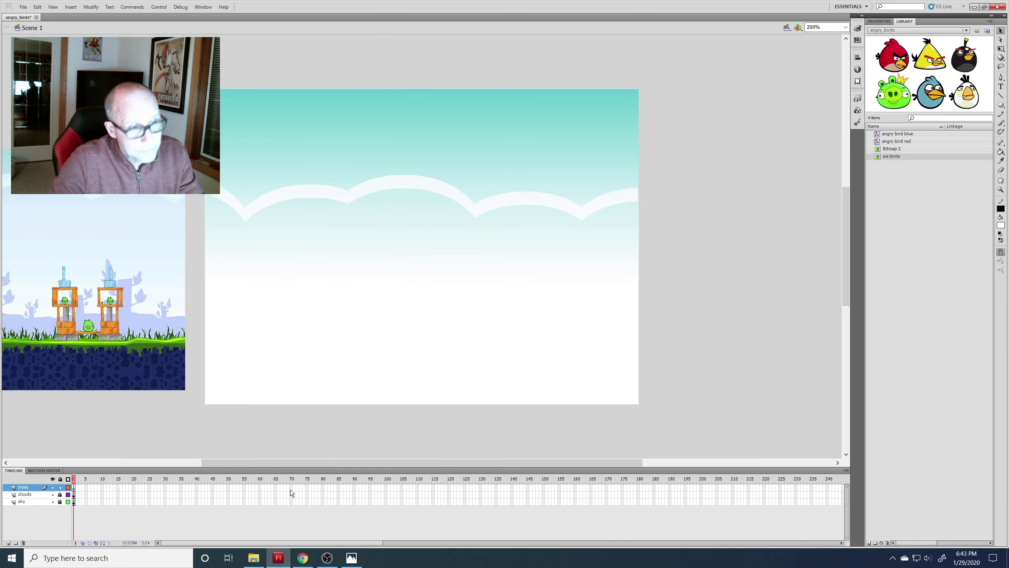
left_click_drag(341, 461, 165, 461)
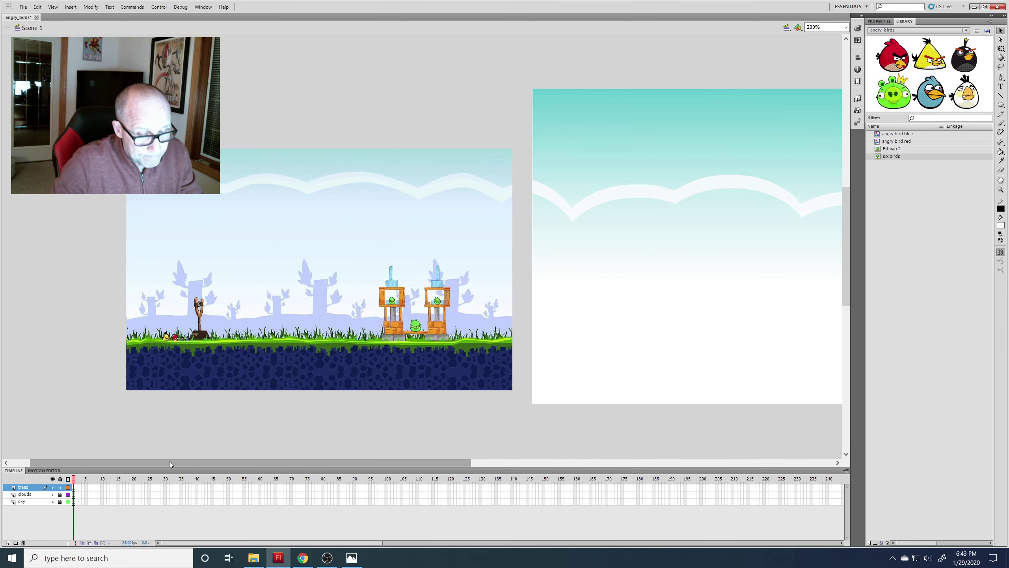
key("ctrl+equal")
key("ctrl+equal")
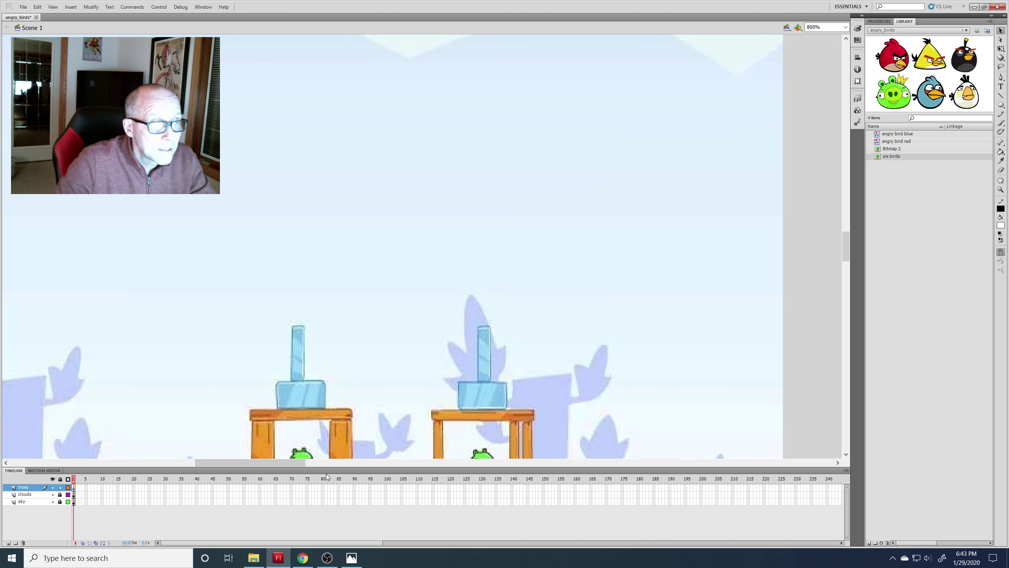
left_click_drag(282, 462, 243, 463)
scroll(285, 388, "down", 2)
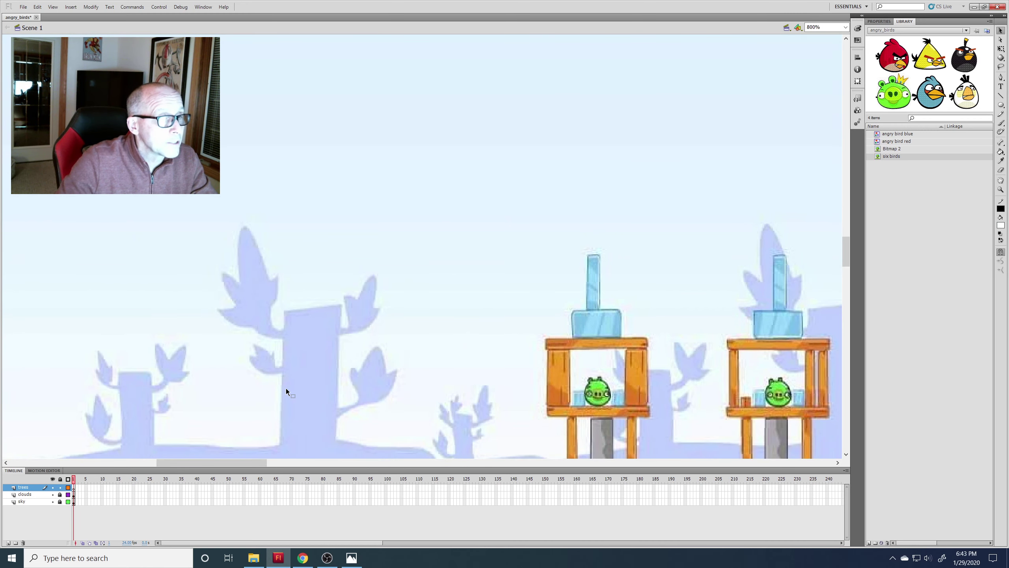
scroll(286, 388, "down", 2)
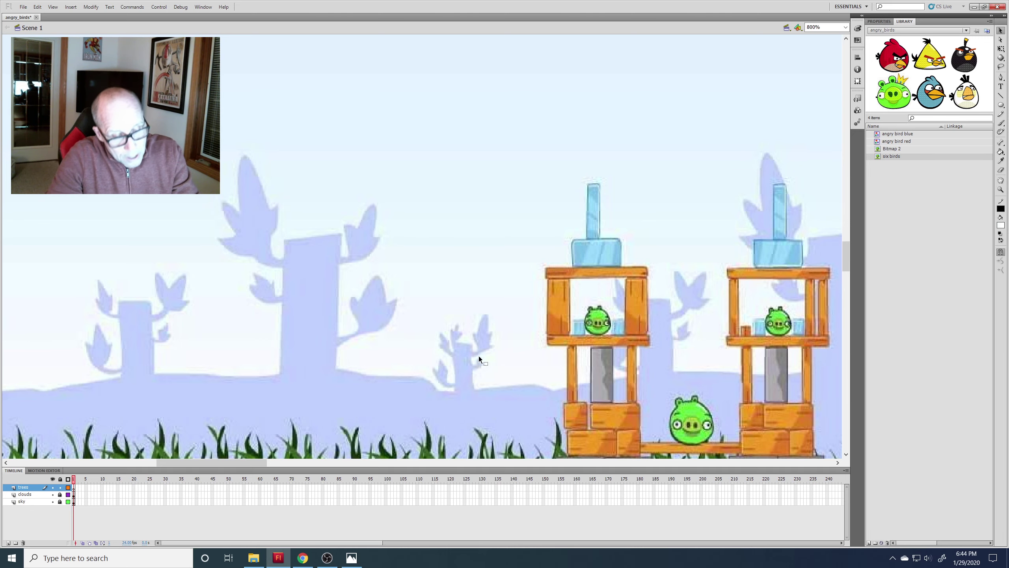
key("ctrl+minus")
key("ctrl+minus")
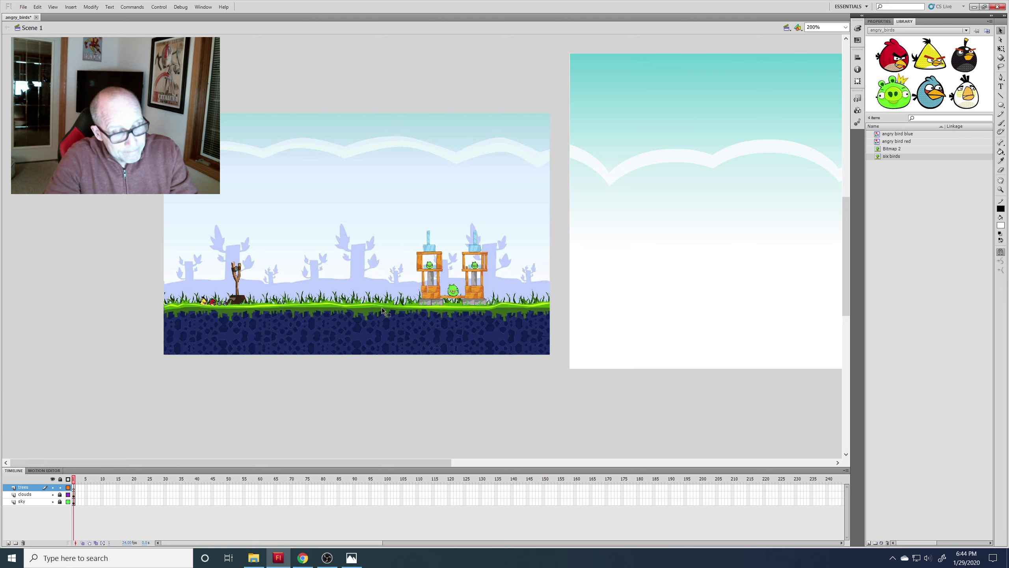
key("ctrl+equal")
key("ctrl+equal")
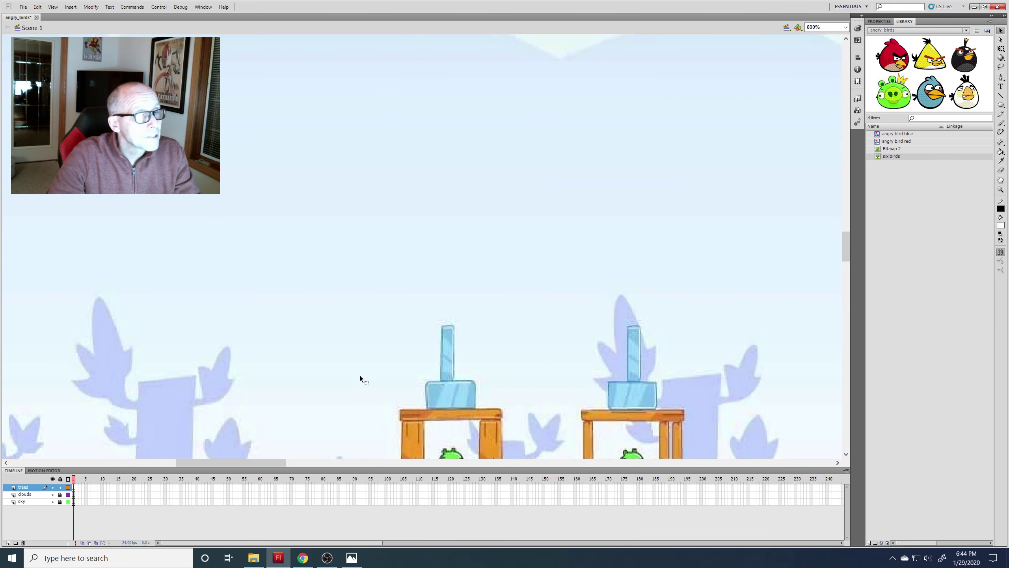
Step: Turn off the fill colour in preparation for outlining the large central tree in the reference image
left_click_drag(845, 244, 844, 262)
left_click_drag(261, 463, 223, 466)
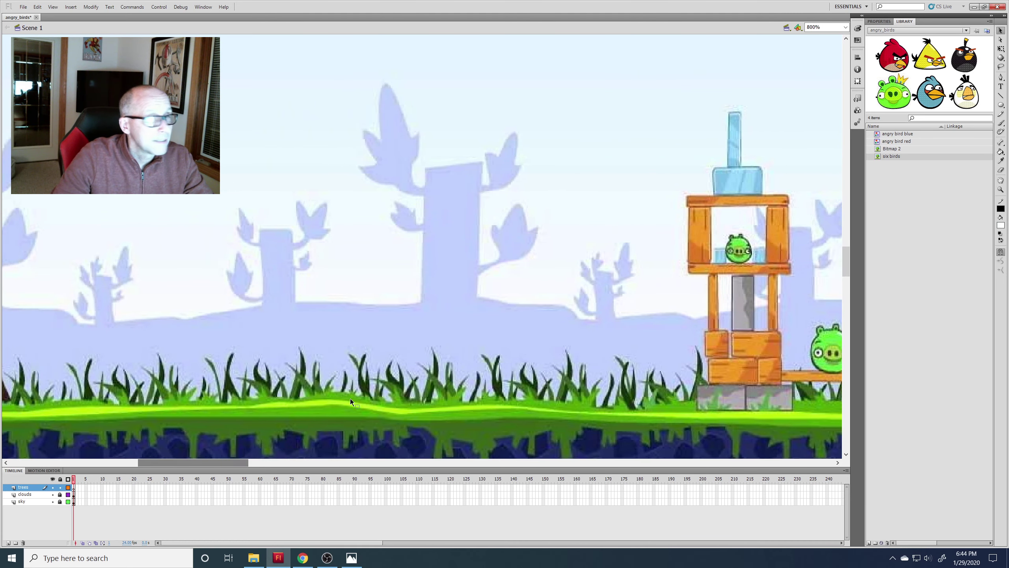
left_click(1001, 226)
left_click(996, 235)
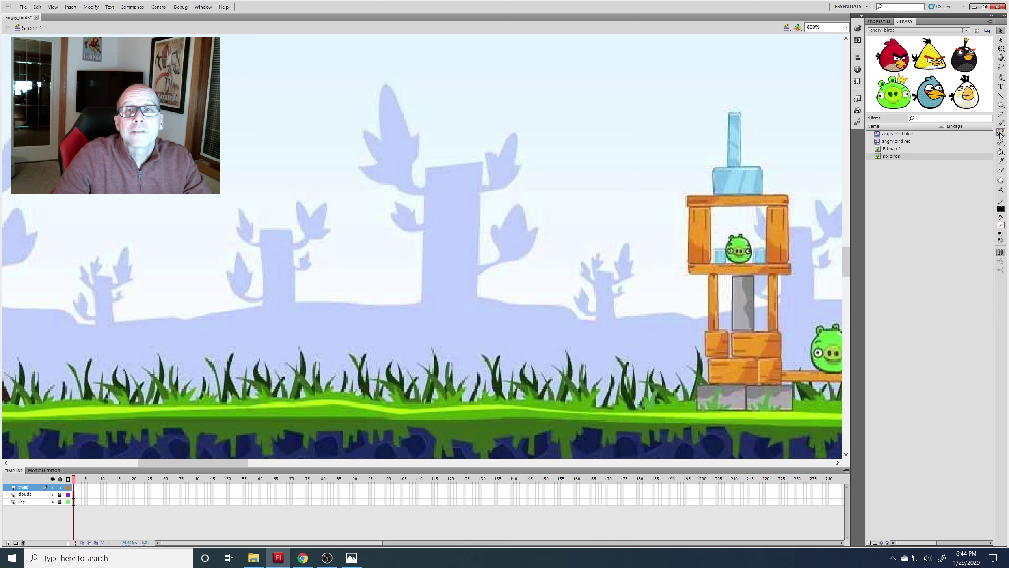
left_click(1001, 96)
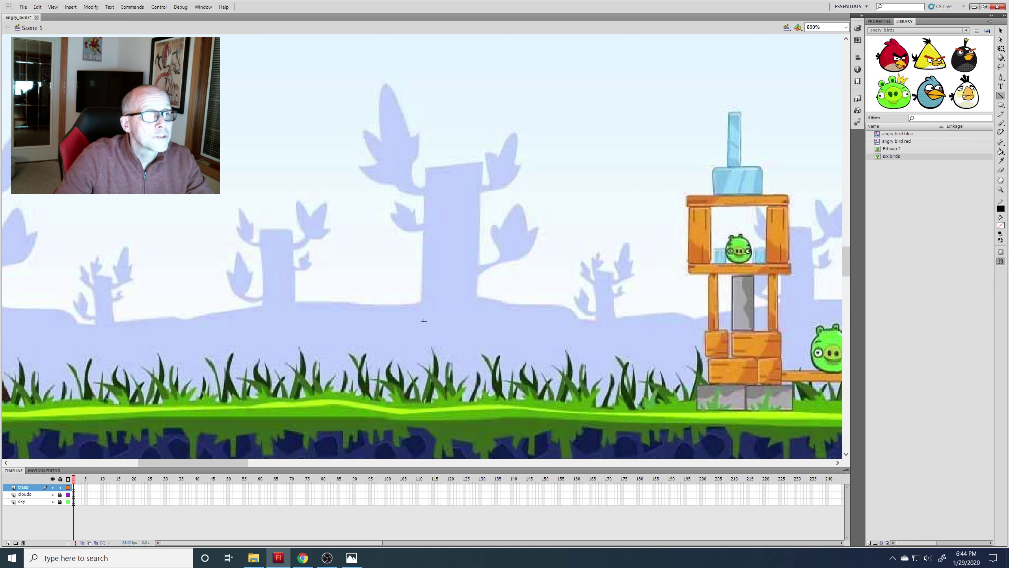
mouse_move(420, 323)
left_mouse_down()
mouse_move(422, 229)
mouse_move(426, 260)
left_mouse_up()
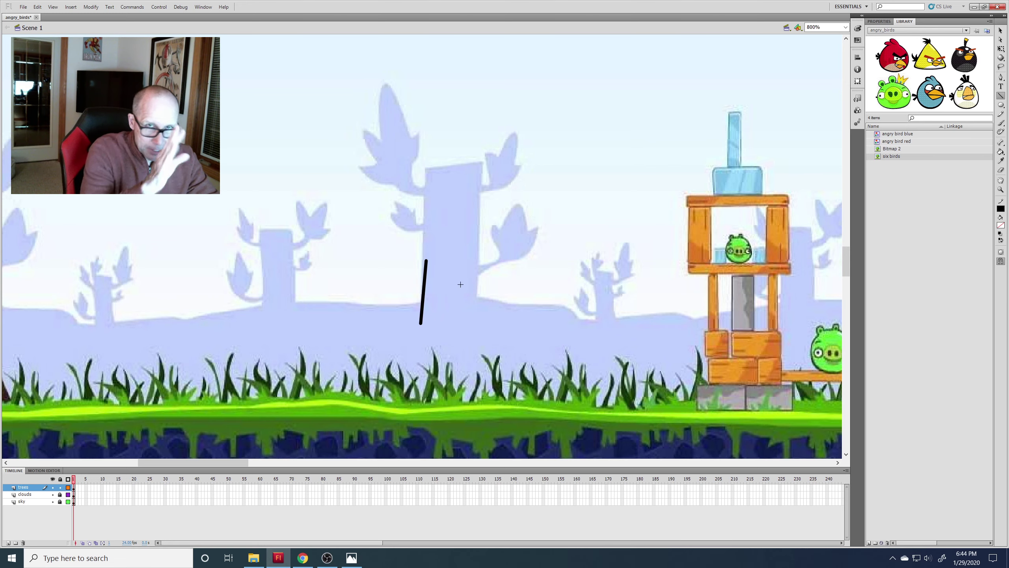
key("ctrl+equal")
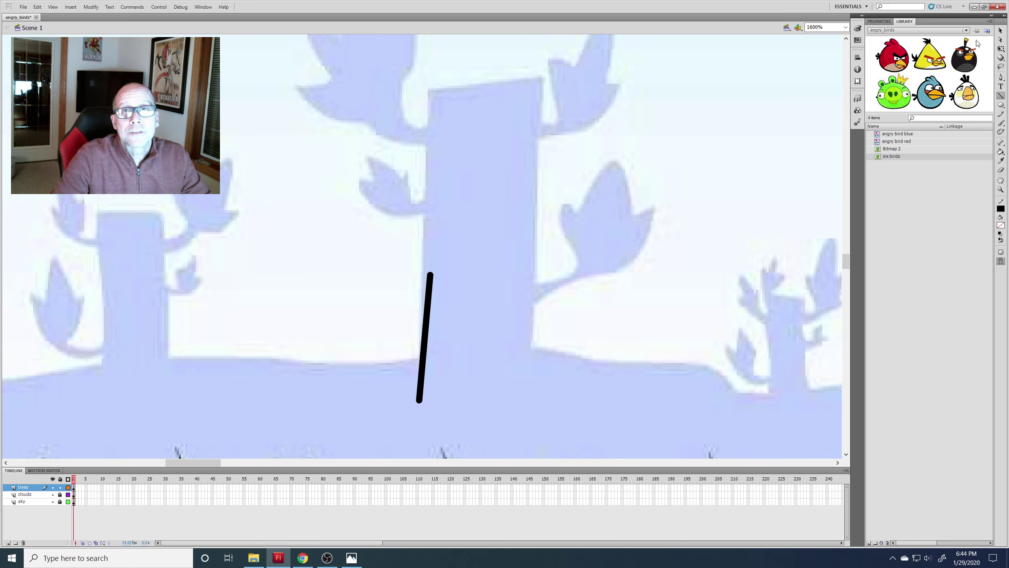
left_click(1000, 32)
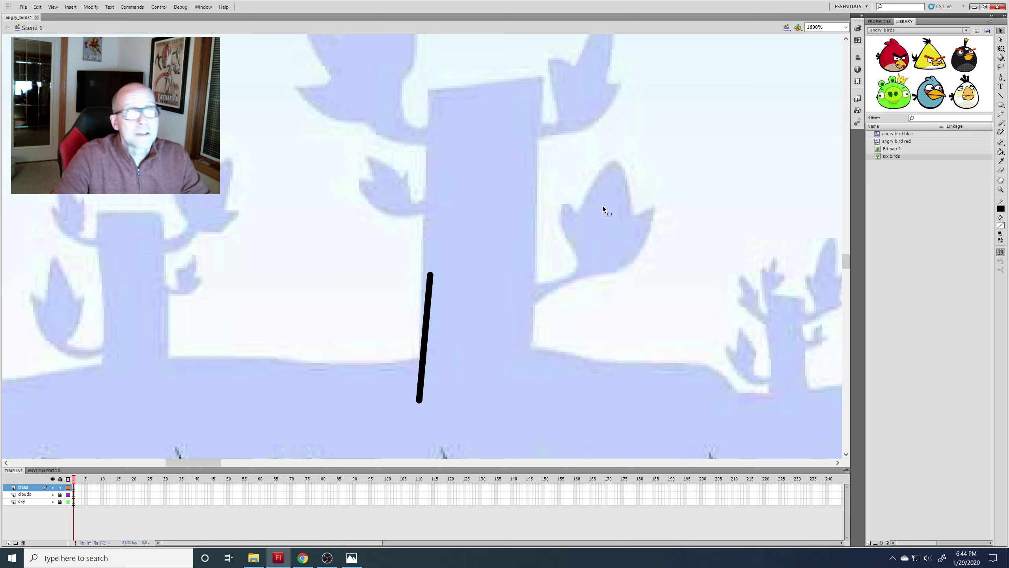
left_click(427, 285)
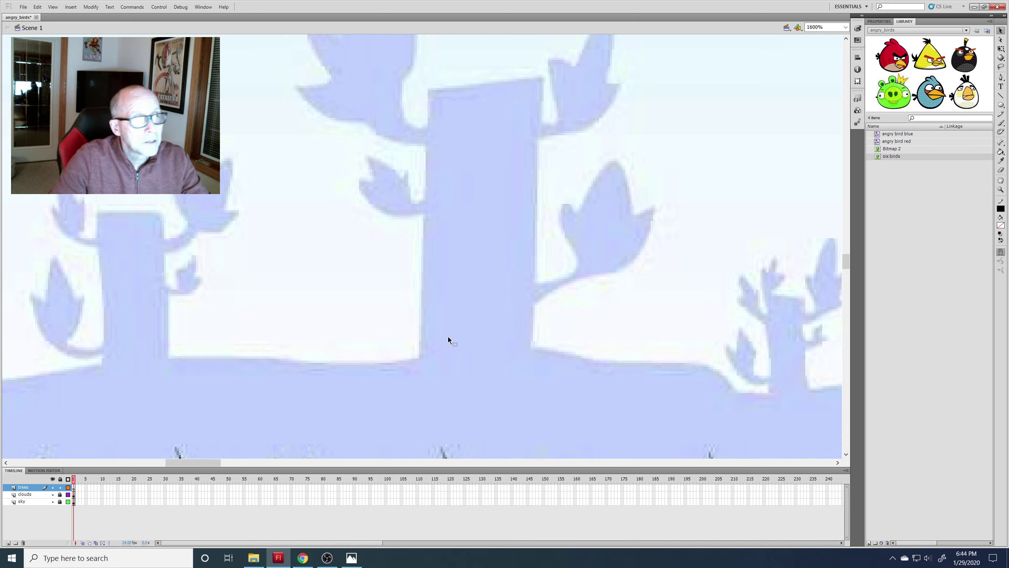
Step: Trace the large tree's left trunk edge and small lower-left leaf with the Line tool, and bend the leaf's segments to match the reference
left_click(1000, 96)
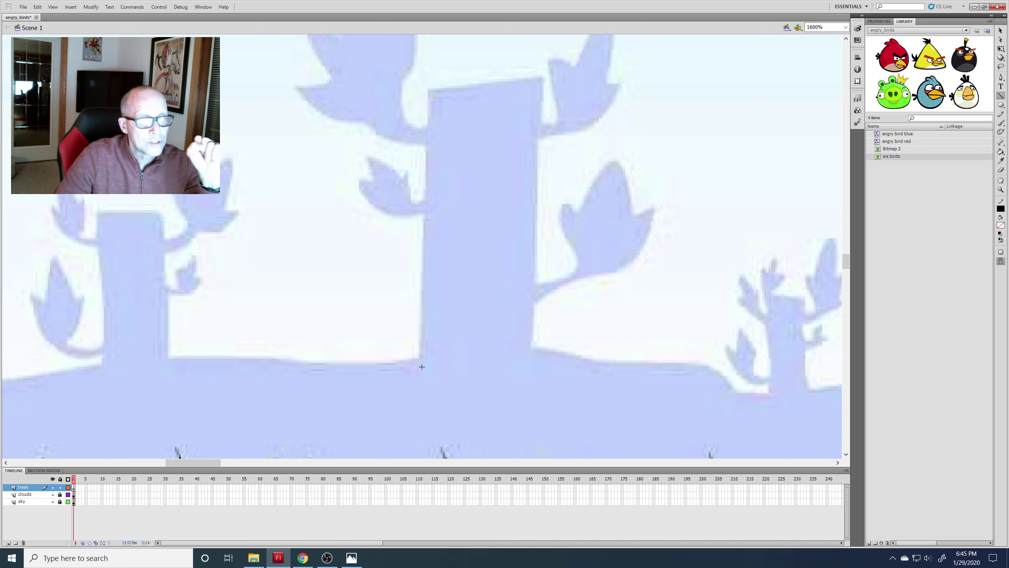
mouse_move(421, 377)
left_mouse_down()
mouse_move(428, 218)
mouse_move(357, 181)
mouse_move(376, 181)
mouse_move(367, 156)
mouse_move(402, 173)
mouse_move(412, 200)
mouse_move(427, 199)
mouse_move(426, 144)
mouse_move(296, 85)
left_mouse_up()
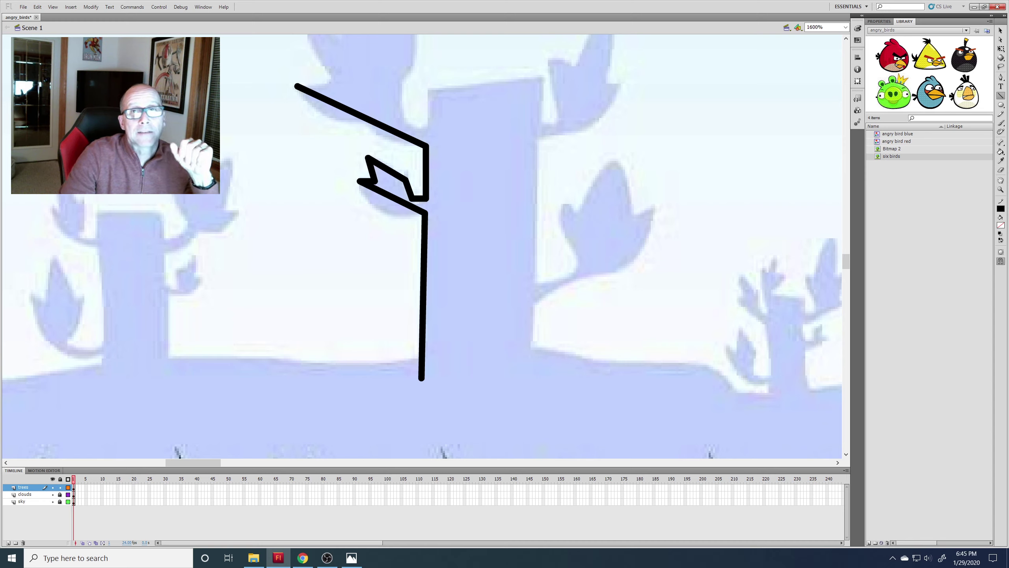
left_click(1001, 31)
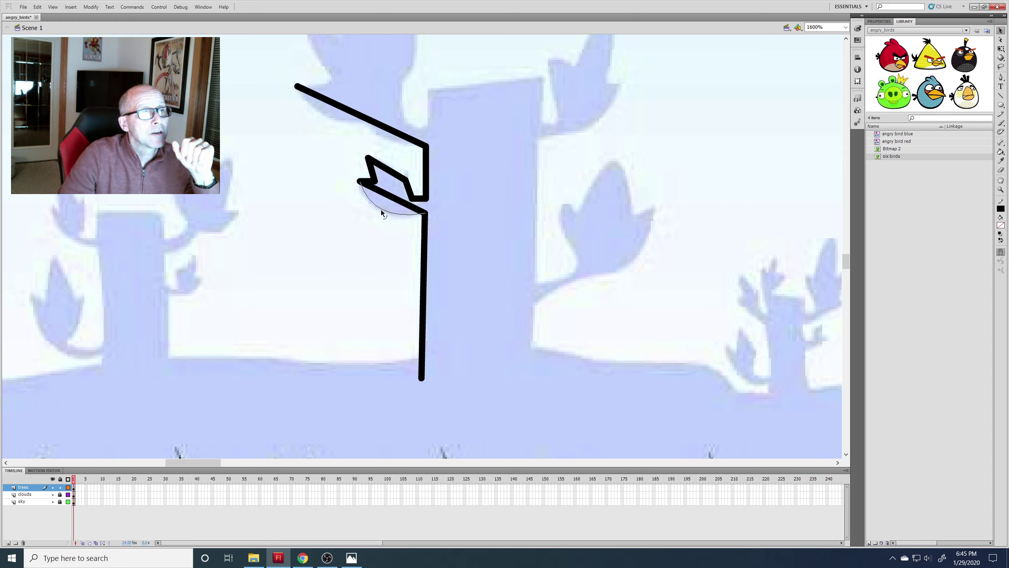
left_click_drag(382, 214, 383, 215)
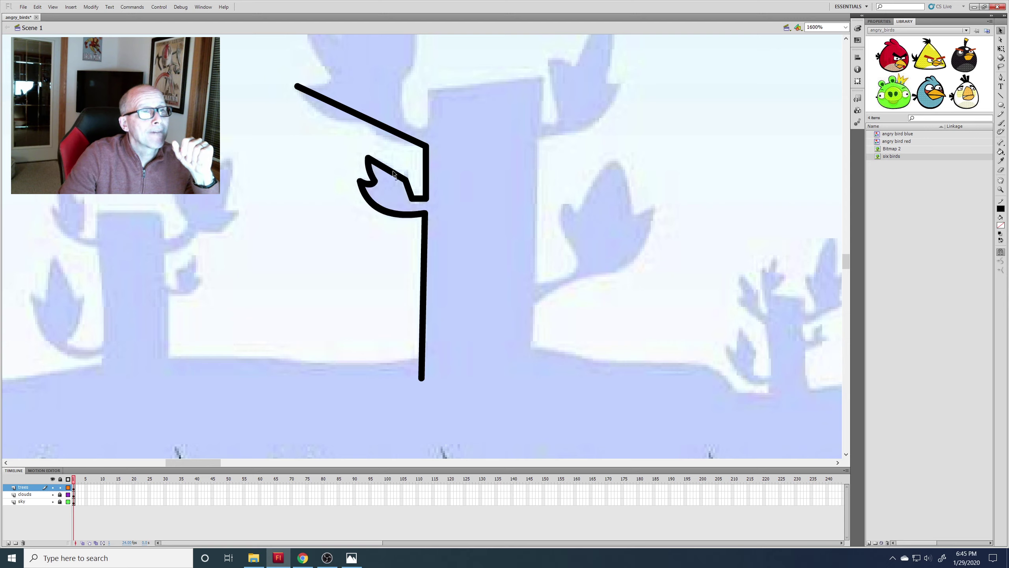
left_click_drag(395, 167, 414, 192)
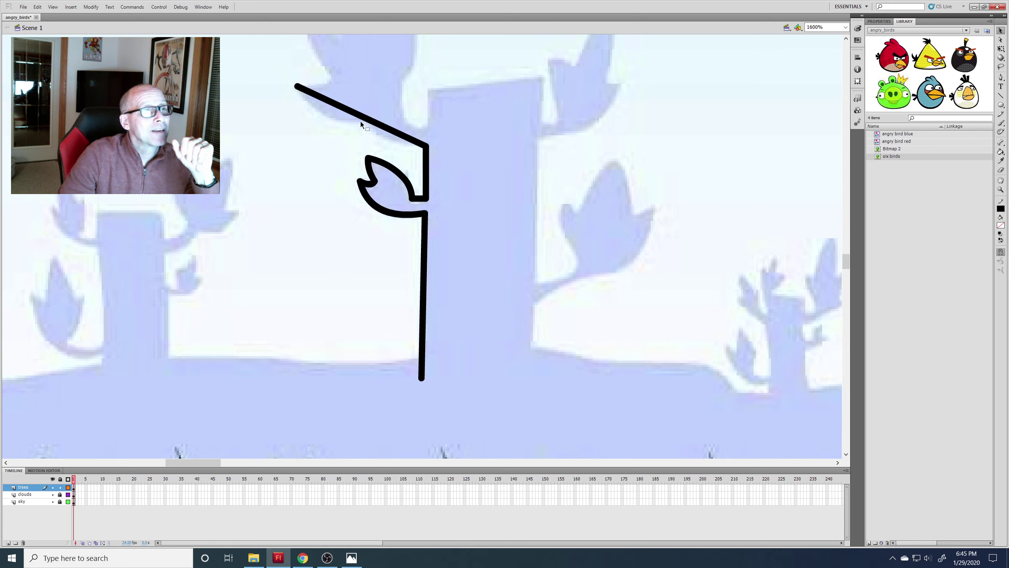
Step: Trace the lower edge of the upper-left branch out to its lowest leaf tip and back, curving the segments along the silhouette
left_click_drag(297, 87, 366, 123)
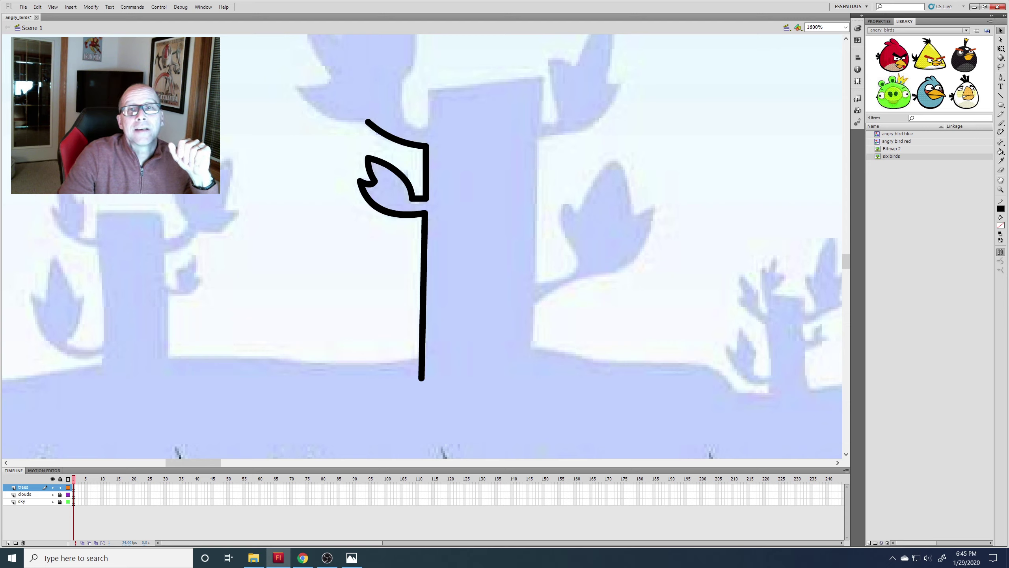
left_click(1001, 96)
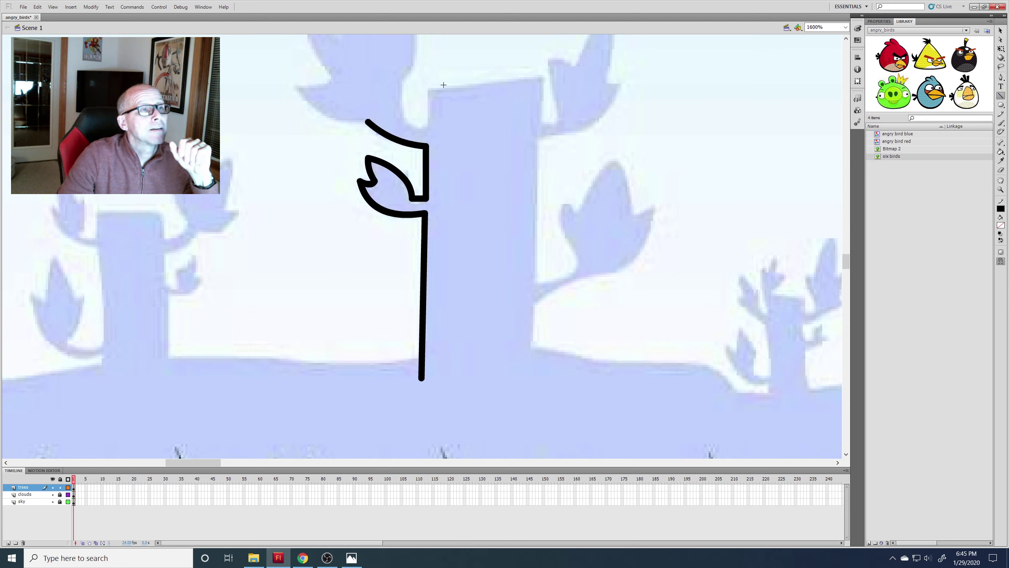
mouse_move(366, 122)
left_mouse_down()
mouse_move(296, 89)
mouse_move(337, 82)
left_mouse_up()
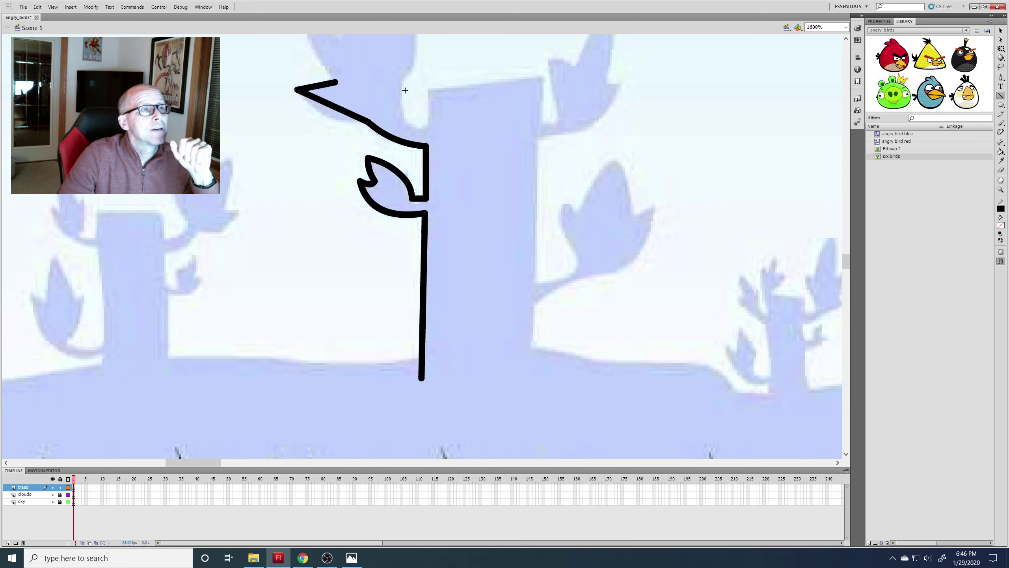
left_click(1001, 31)
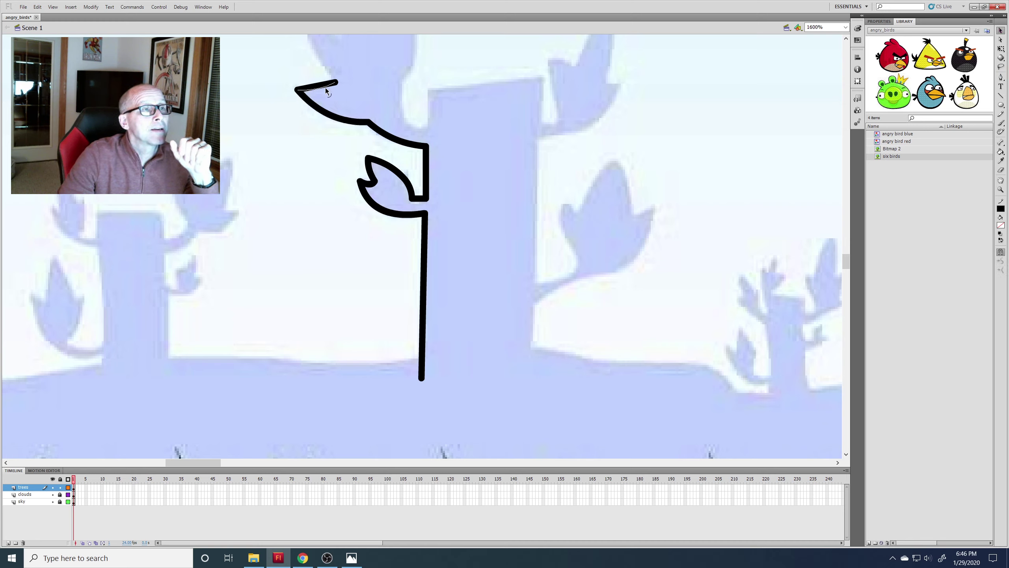
Step: Draw the left and tall middle points of the upper-left leaf with line segments and bend them to the silhouette
scroll(499, 137, "up", 3)
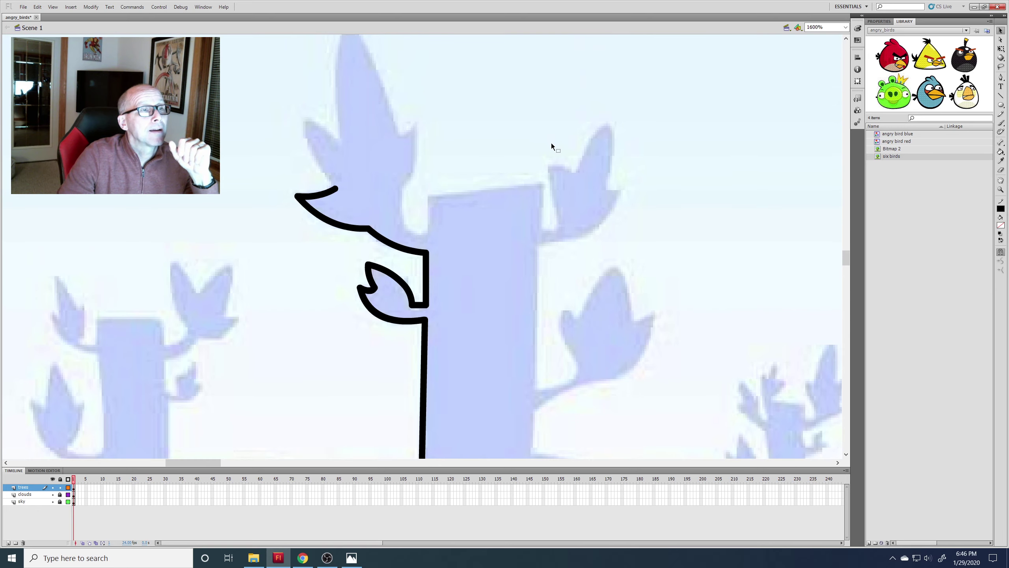
left_click(1001, 96)
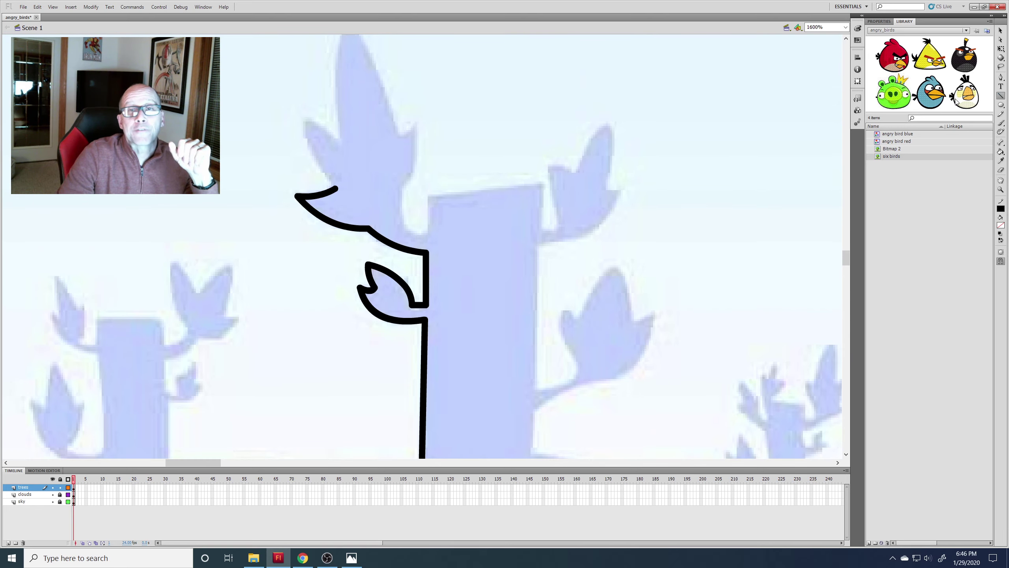
left_click_drag(337, 189, 304, 118)
left_click_drag(303, 119, 341, 144)
scroll(370, 146, "up", 1)
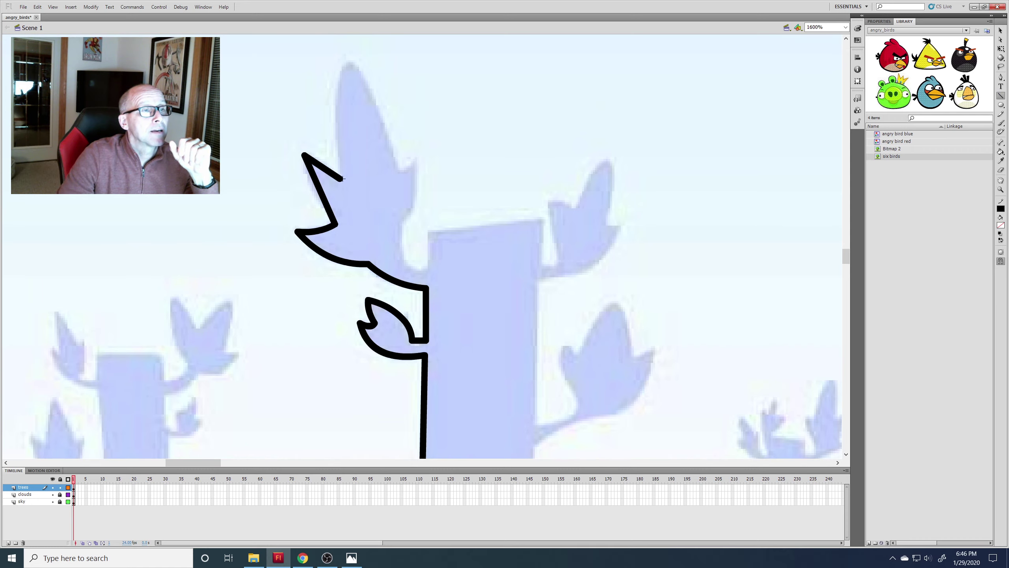
left_click_drag(342, 179, 399, 173)
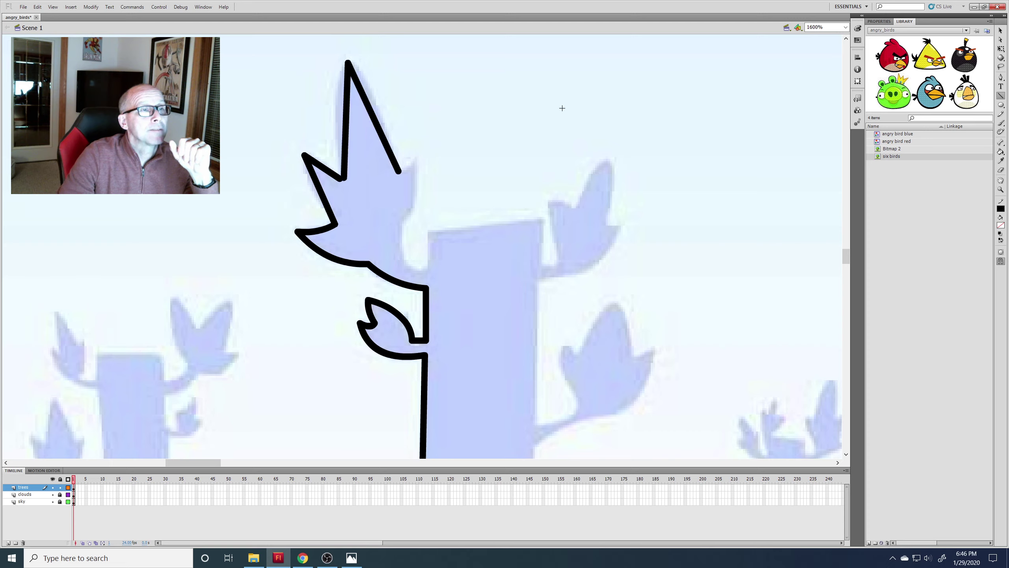
left_click(1001, 31)
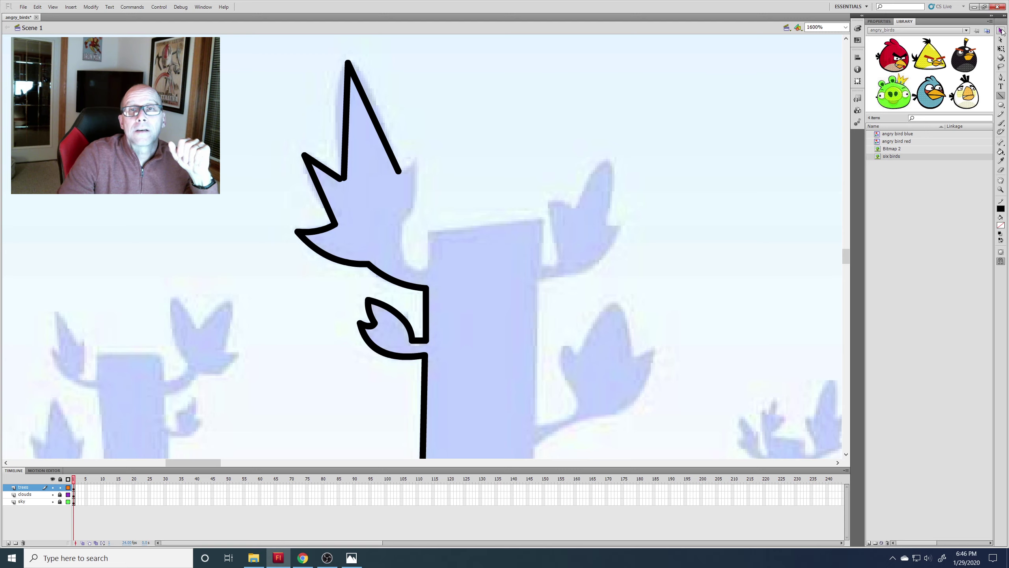
left_click_drag(322, 195, 333, 158)
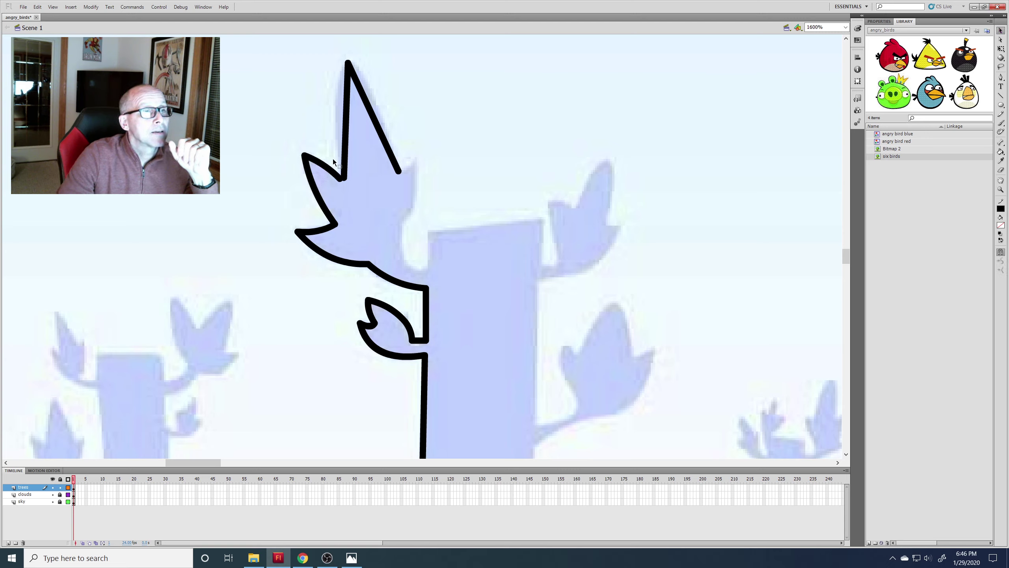
left_click_drag(345, 124, 388, 117)
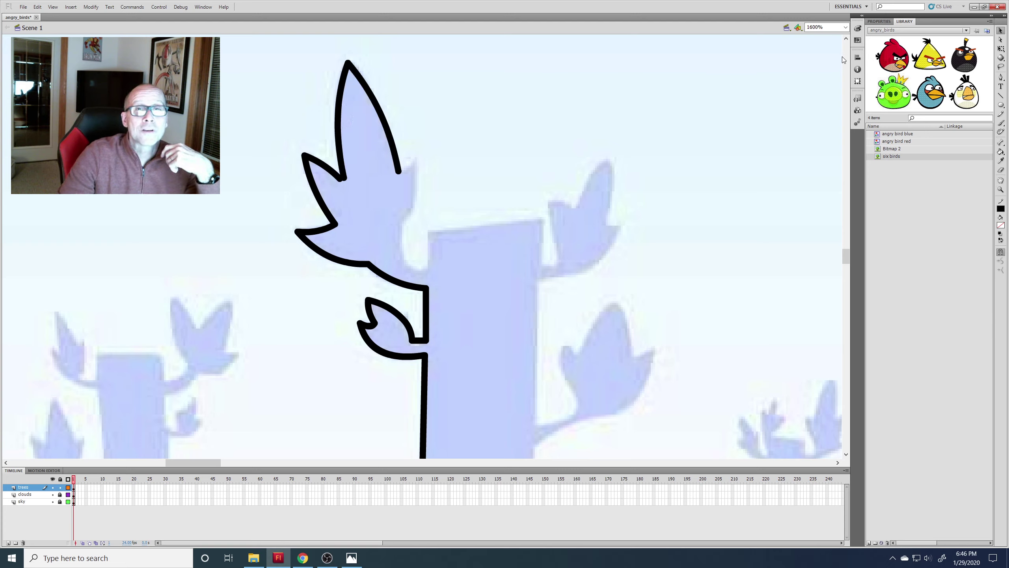
Step: Add the right-hand point of the upper-left leaf with two lines and curve both along the reference edge
left_click(1001, 95)
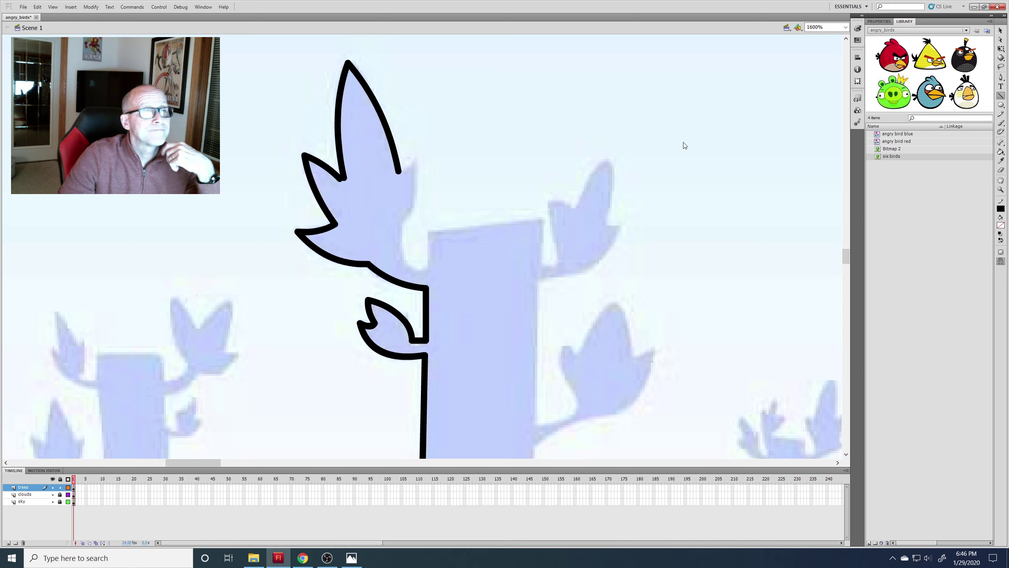
left_click_drag(397, 173, 417, 160)
left_click_drag(417, 160, 400, 223)
left_click(1001, 30)
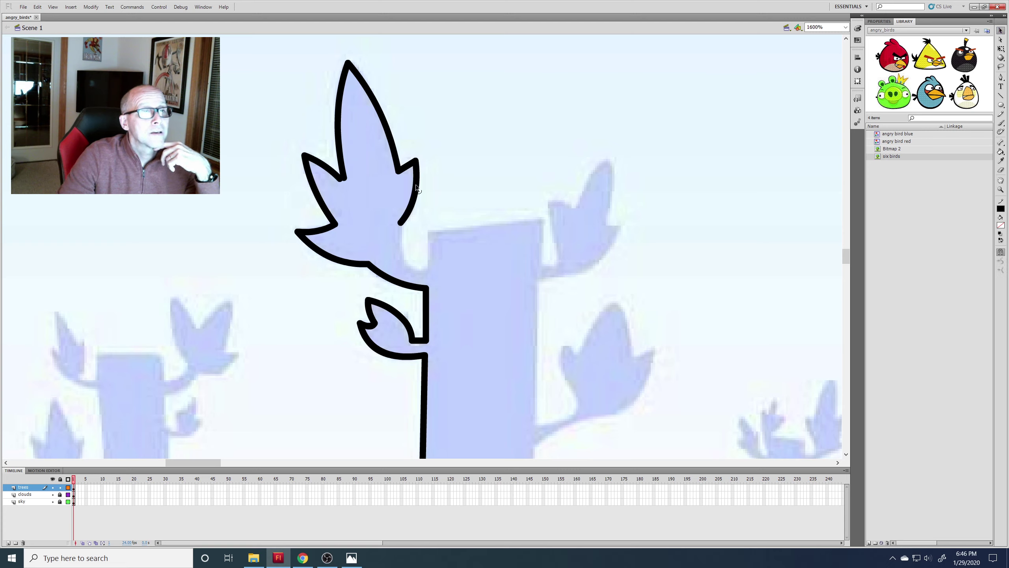
left_click_drag(404, 171, 405, 171)
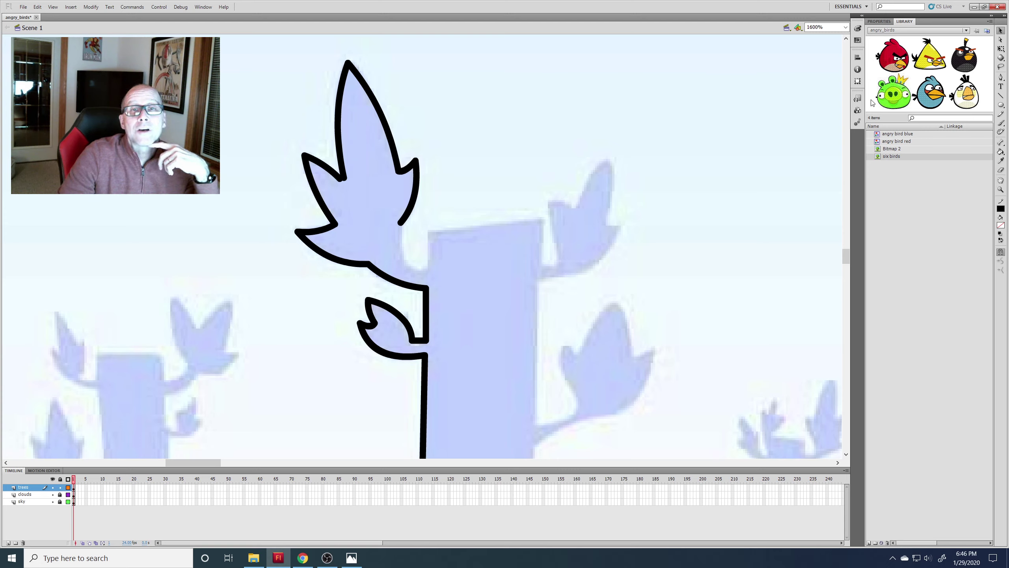
Step: Connect the upper-left leaf's right side back to the trunk with a line and bend it into the branch's hollow curve
left_click(1001, 95)
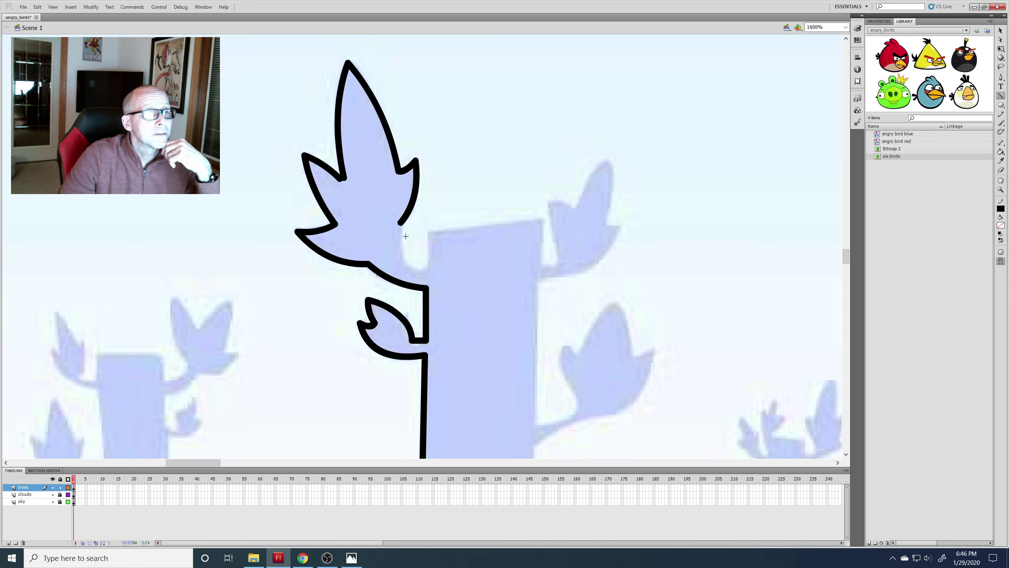
mouse_move(400, 224)
left_mouse_down()
mouse_move(403, 252)
mouse_move(429, 267)
left_mouse_up()
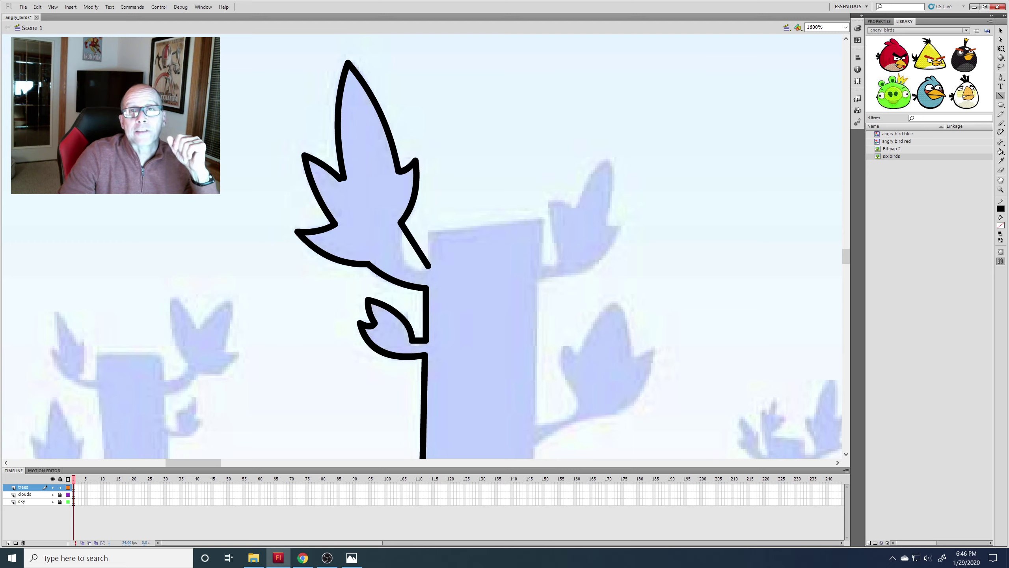
left_click(1001, 31)
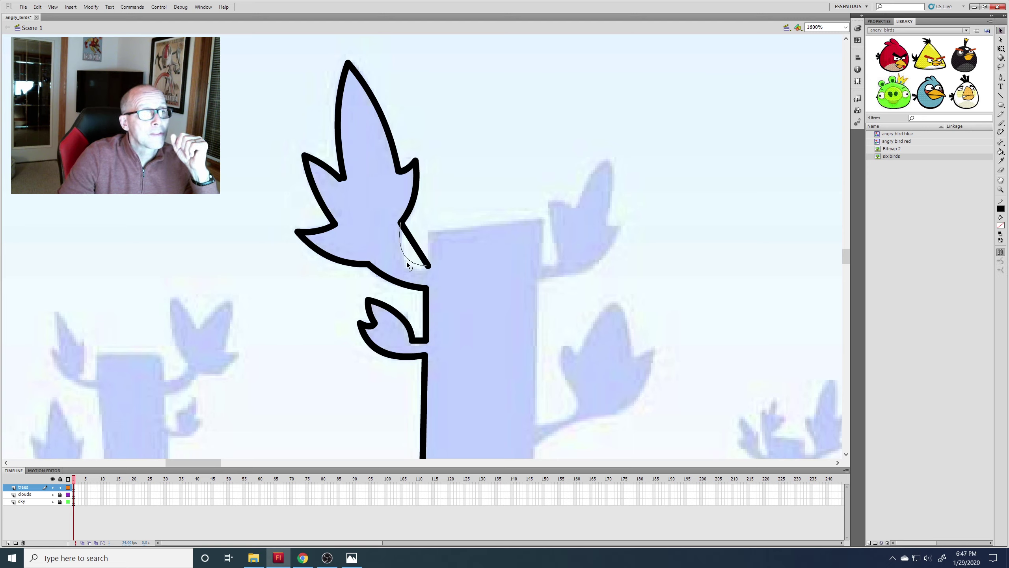
left_click_drag(412, 271, 411, 272)
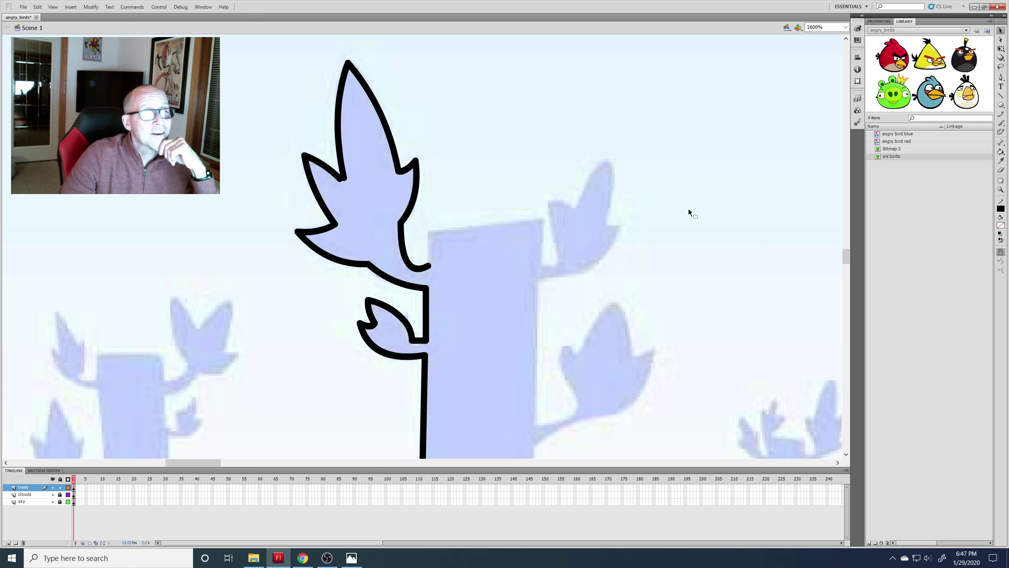
Step: Trace the trunk's slanted top and upper sides, and curve the short segment that starts the upper-right branch
left_click(1001, 95)
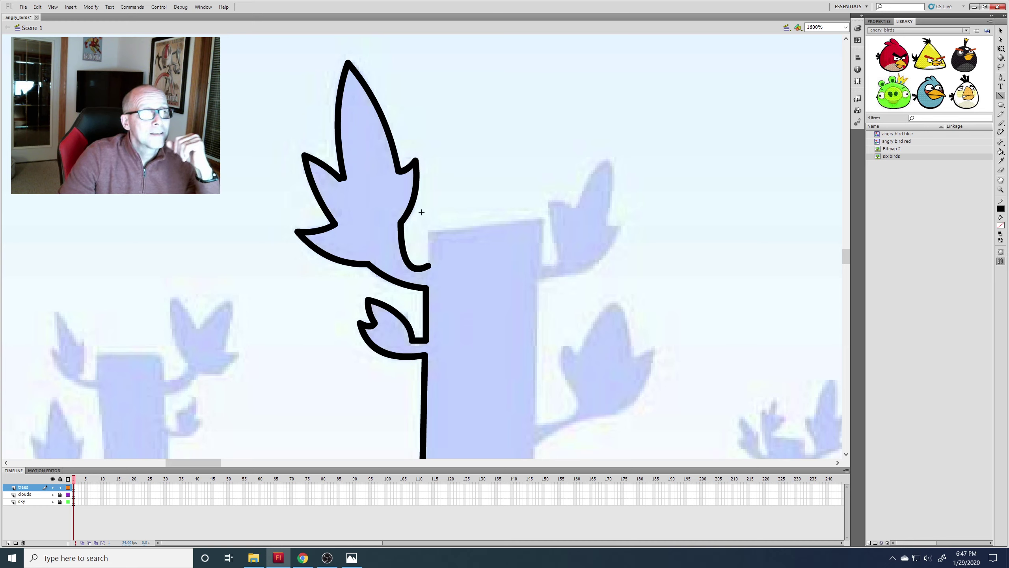
left_click_drag(431, 265, 428, 230)
mouse_move(428, 230)
left_mouse_down()
mouse_move(542, 219)
mouse_move(541, 265)
mouse_move(558, 242)
left_mouse_up()
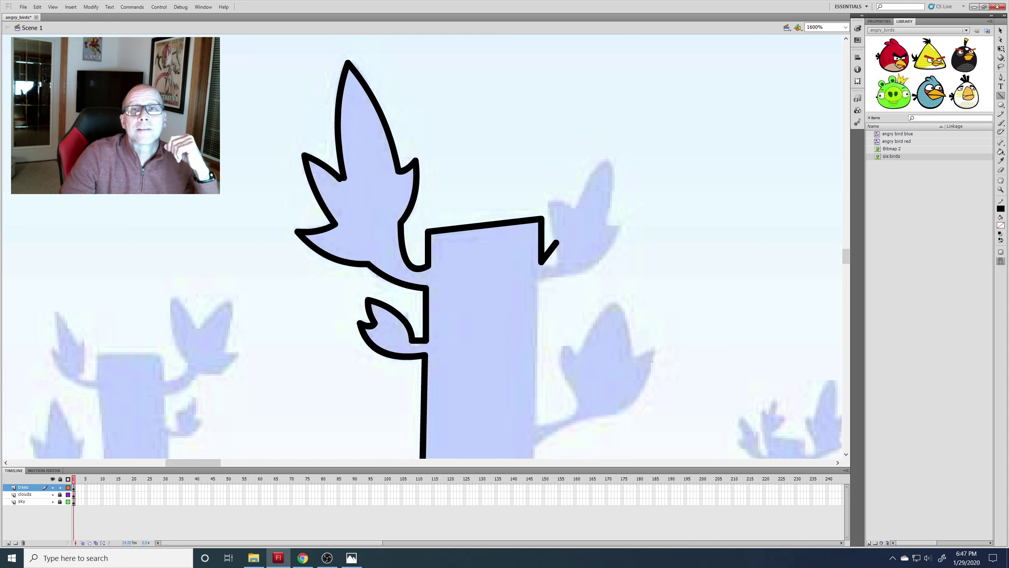
left_click(1001, 30)
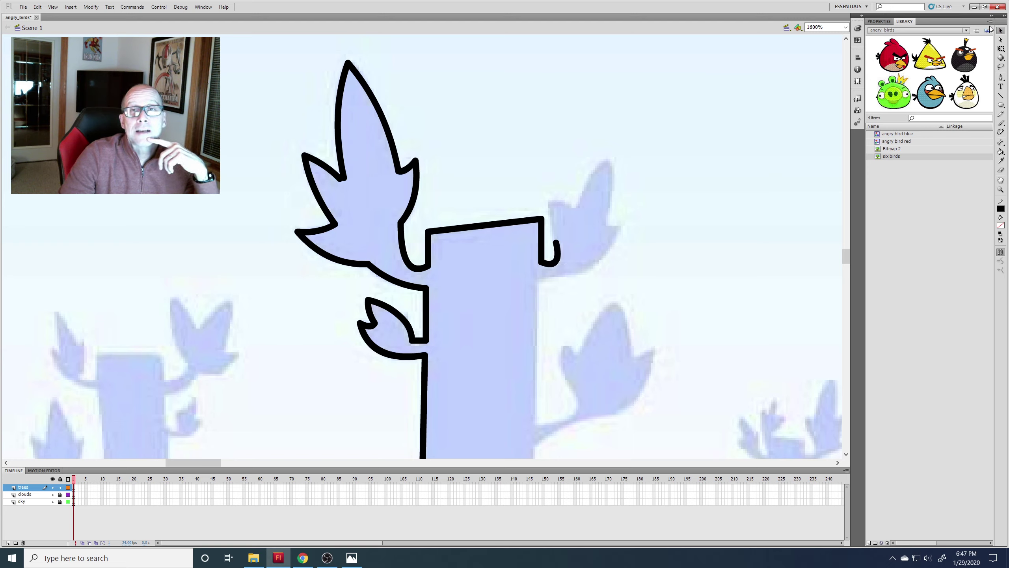
Step: Trace the upper-right leaf and its branch's underside with line segments, and bend them to match the reference silhouette
left_click(1001, 95)
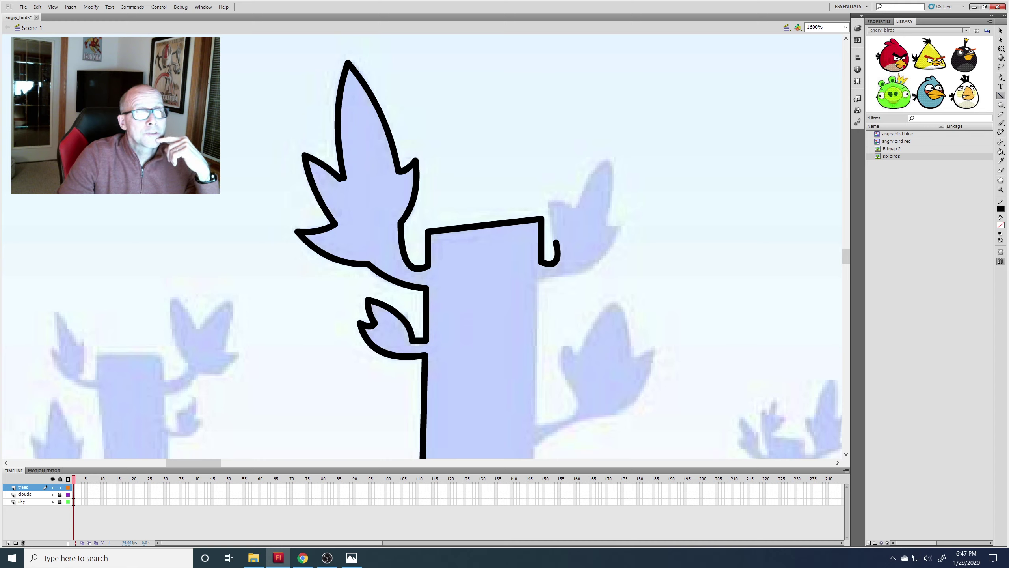
mouse_move(558, 241)
left_mouse_down()
mouse_move(550, 201)
mouse_move(578, 207)
mouse_move(612, 168)
mouse_move(608, 160)
mouse_move(605, 225)
mouse_move(624, 228)
mouse_move(598, 267)
mouse_move(537, 279)
left_mouse_up()
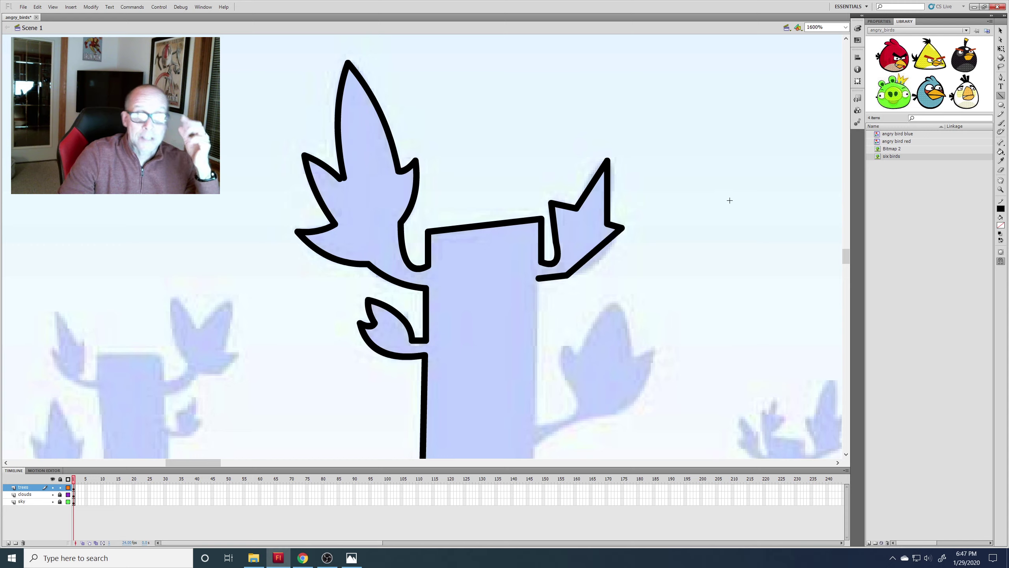
left_click(1001, 30)
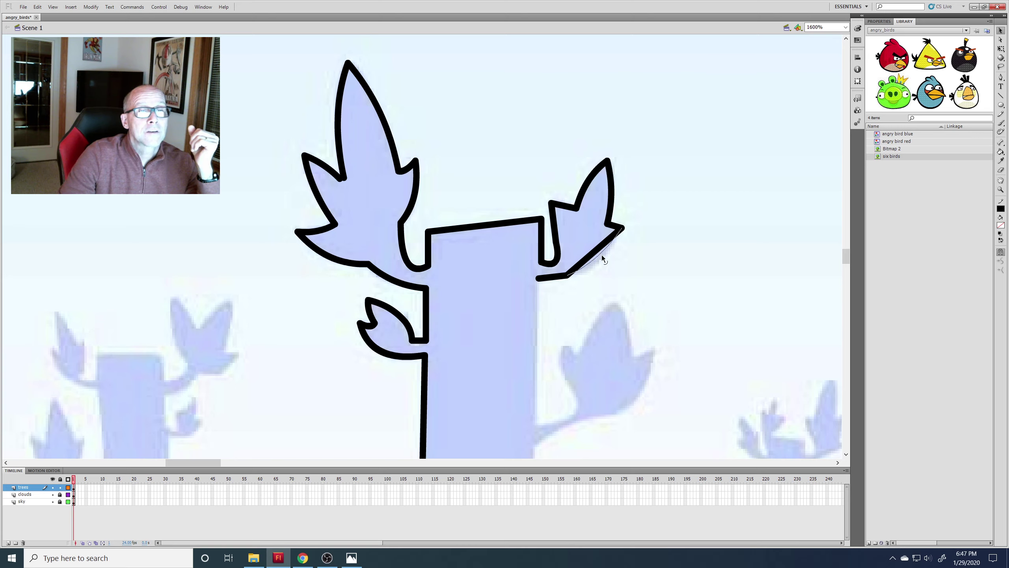
left_click_drag(602, 255, 603, 257)
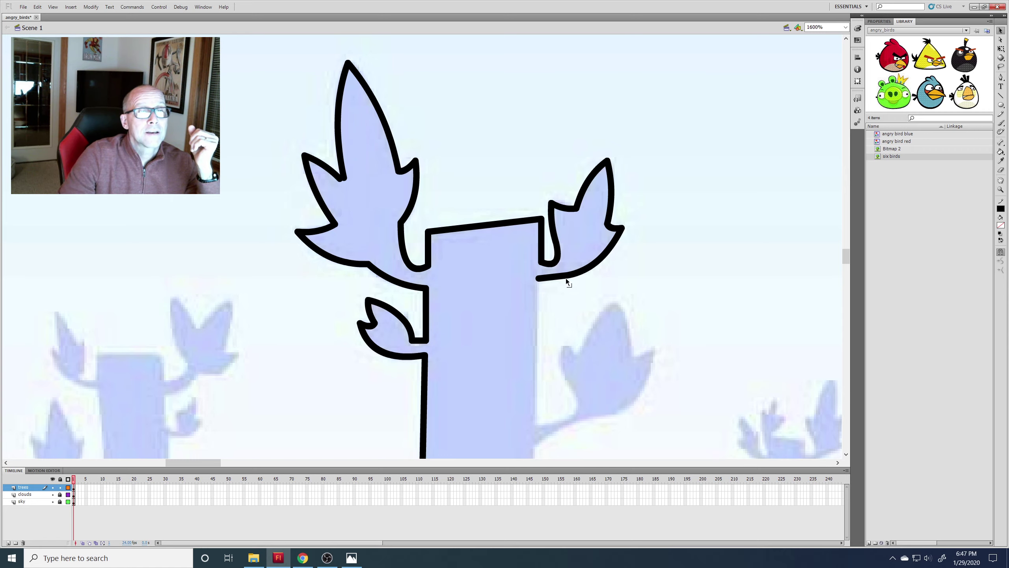
Step: Trace the trunk's right side down to the lower-right branch, and add a curved line along that branch's upper edge
scroll(668, 236, "down", 3)
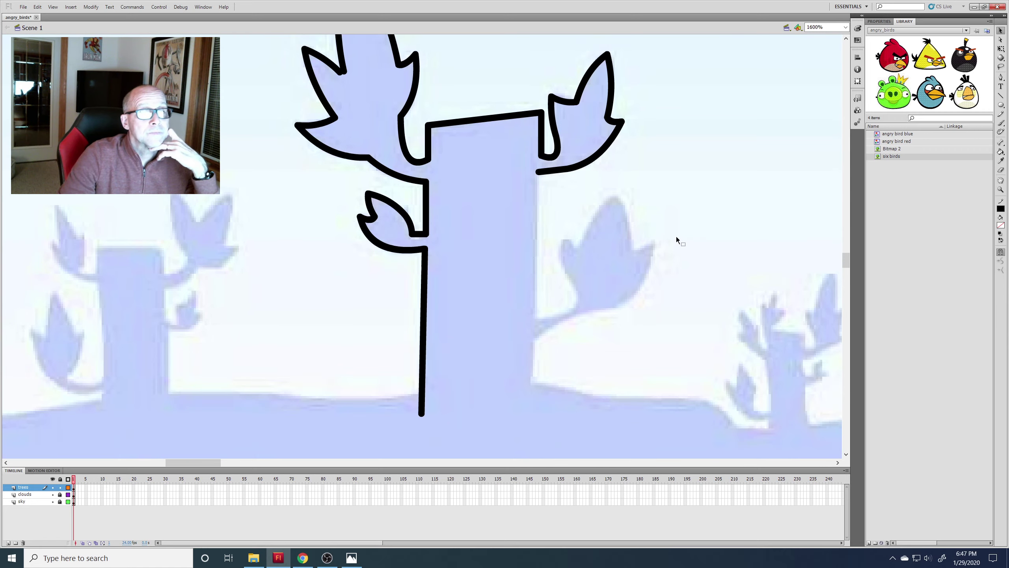
scroll(677, 237, "down", 1)
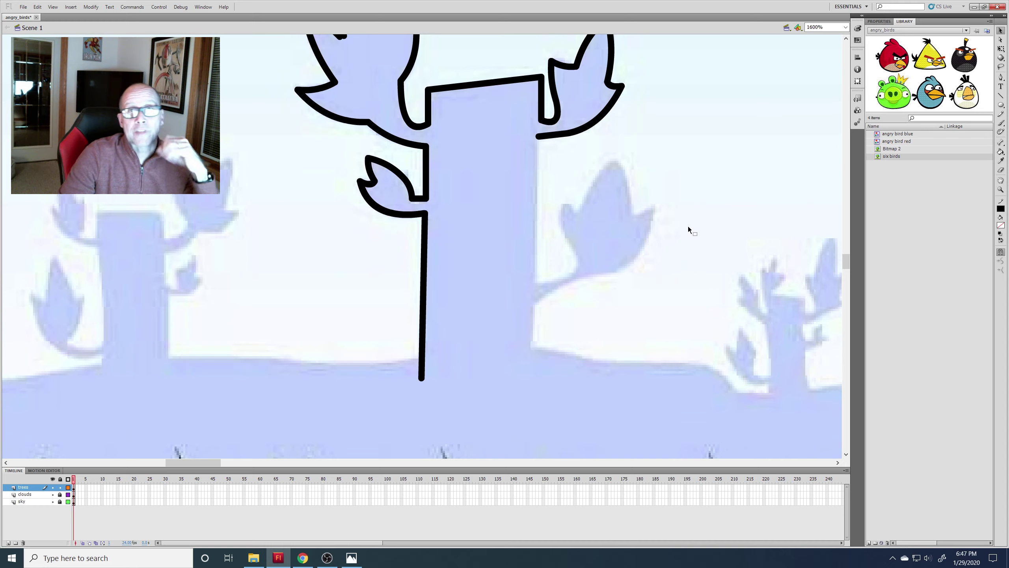
left_click(1000, 97)
mouse_move(539, 137)
left_mouse_down()
mouse_move(535, 285)
mouse_move(577, 260)
left_mouse_up()
left_click_drag(577, 260, 579, 259)
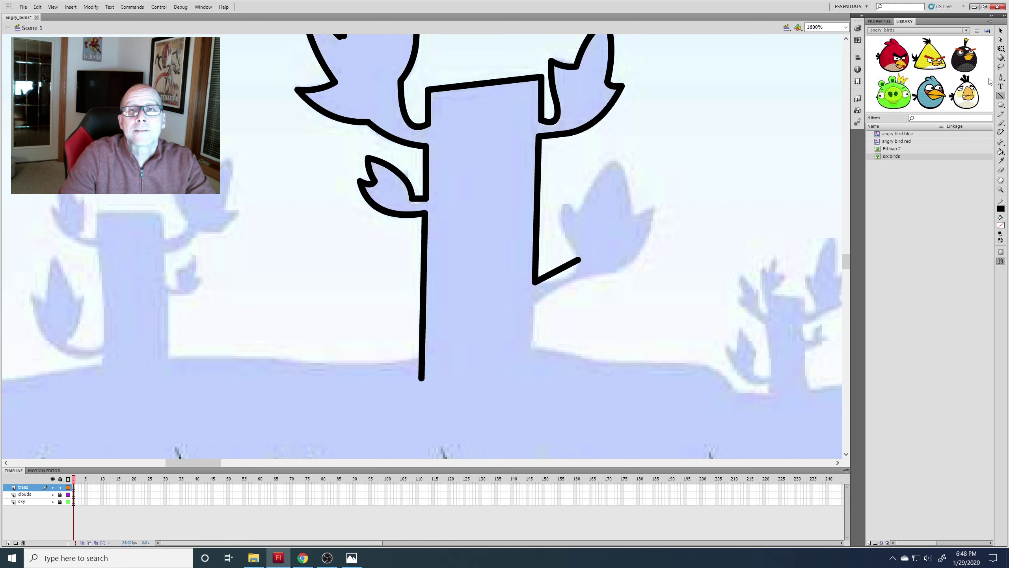
left_click(1001, 31)
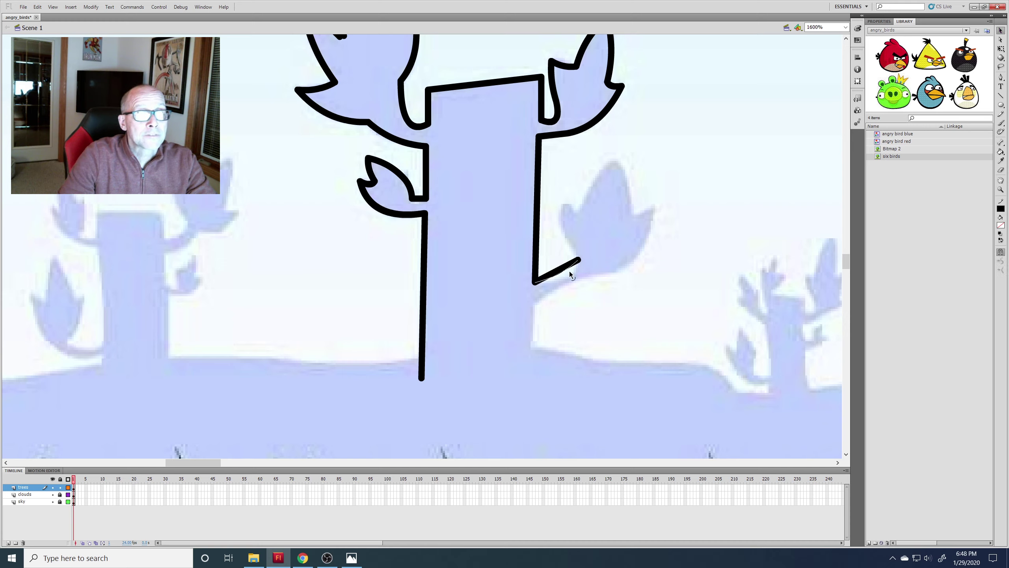
left_click_drag(575, 272, 578, 270)
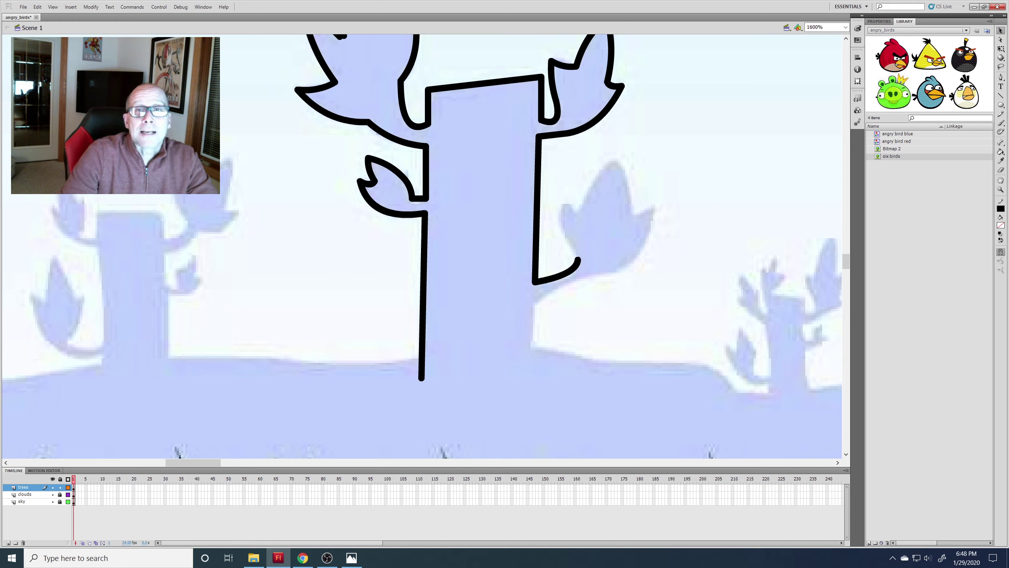
Step: Outline the three-pointed lower-right leaf with line segments and curve its sides and rounded underside along the reference
left_click(1001, 96)
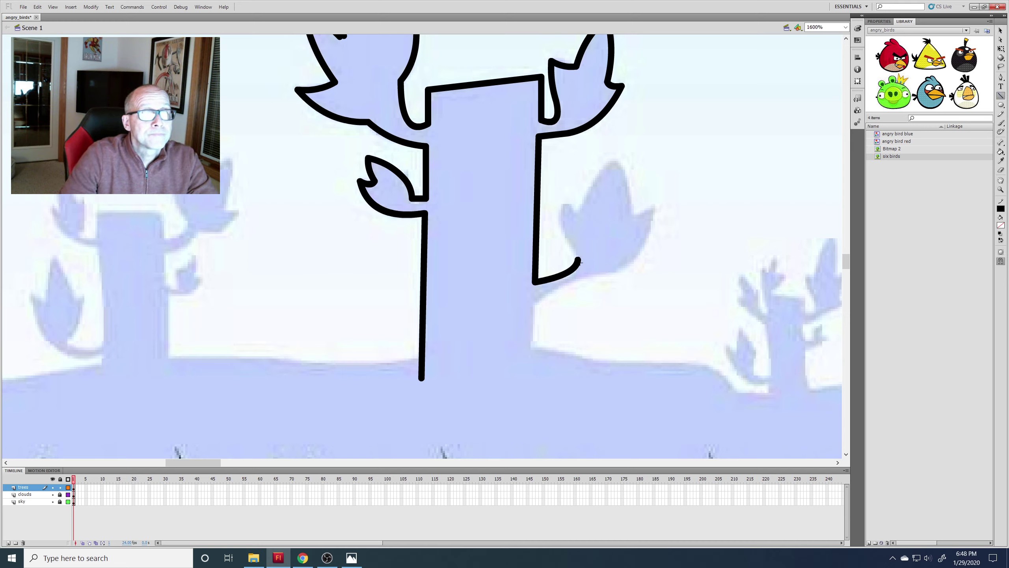
mouse_move(578, 260)
left_mouse_down()
mouse_move(565, 203)
mouse_move(579, 214)
mouse_move(616, 159)
mouse_move(635, 218)
mouse_move(656, 207)
mouse_move(620, 261)
mouse_move(591, 273)
left_mouse_up()
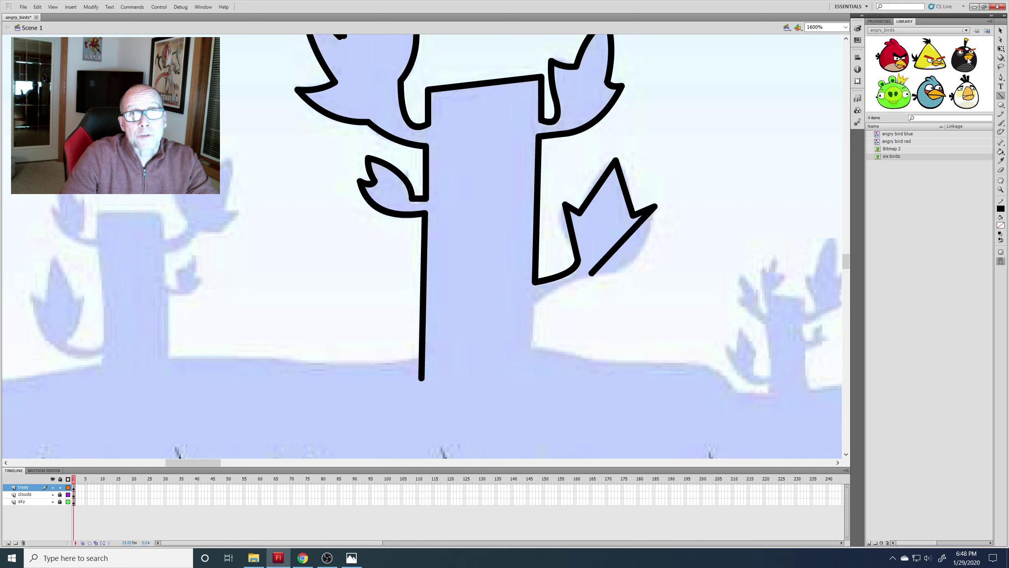
left_click(1000, 31)
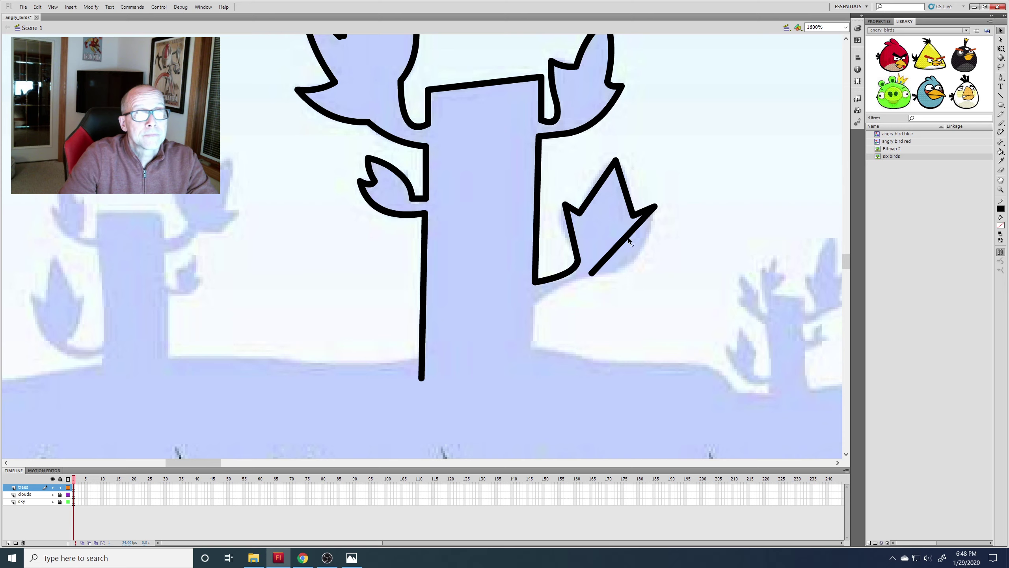
left_click_drag(627, 237, 643, 255)
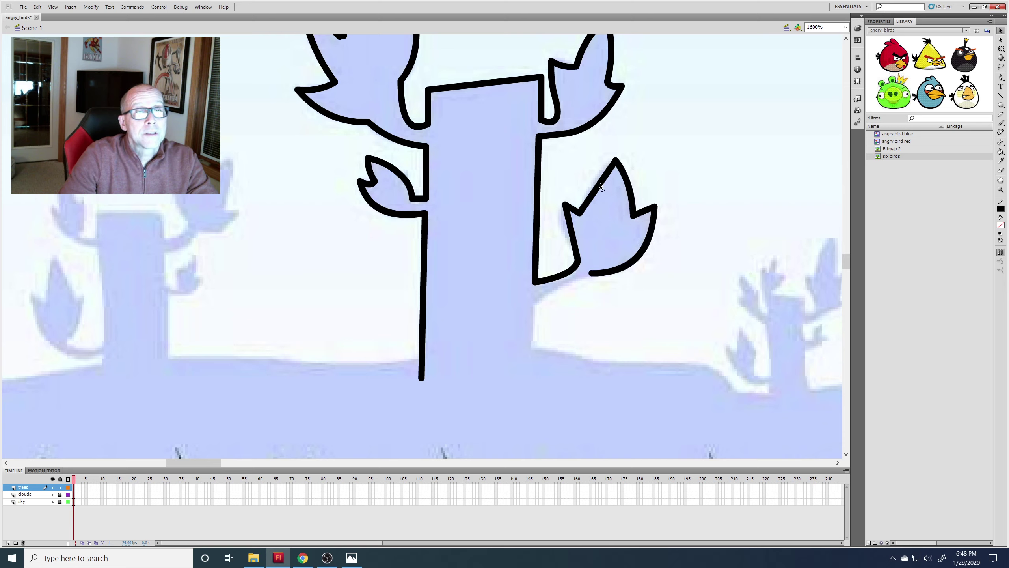
mouse_move(600, 183)
left_mouse_down()
mouse_move(597, 170)
mouse_move(591, 184)
left_mouse_up()
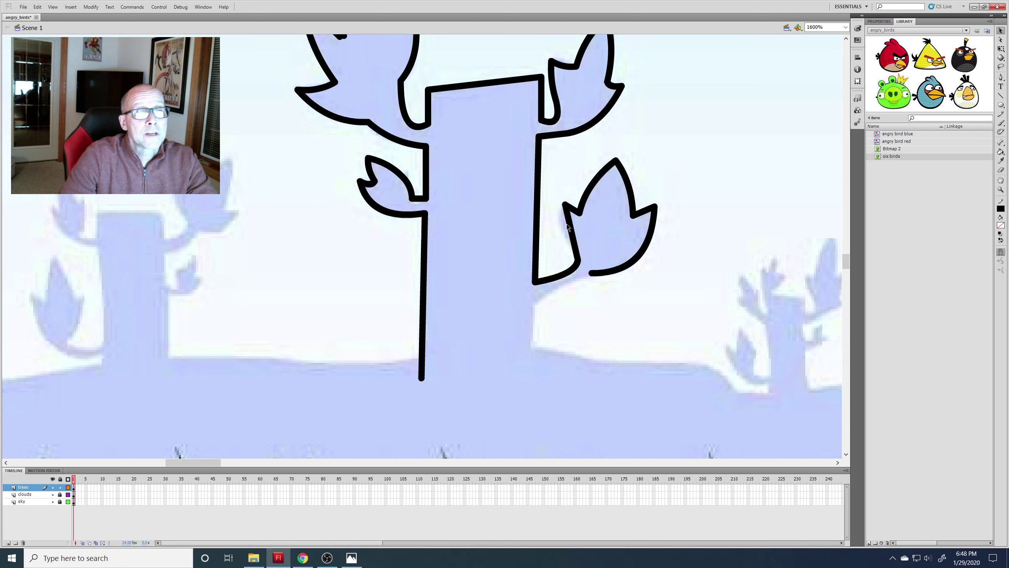
left_click_drag(568, 227, 563, 225)
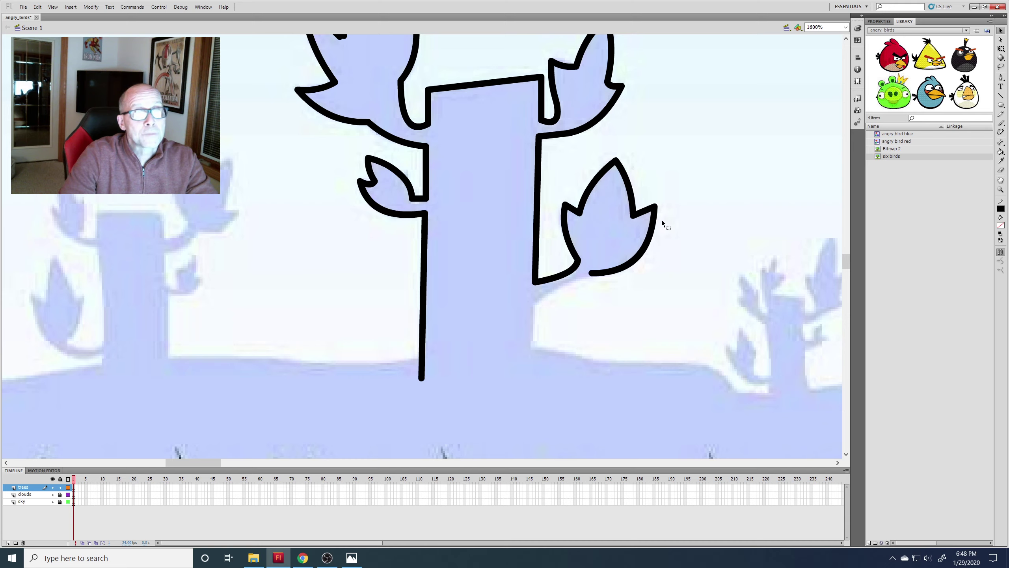
Step: Connect the lower-right leaf's underside back to the trunk with a line and bend it slightly along the branch
key("n")
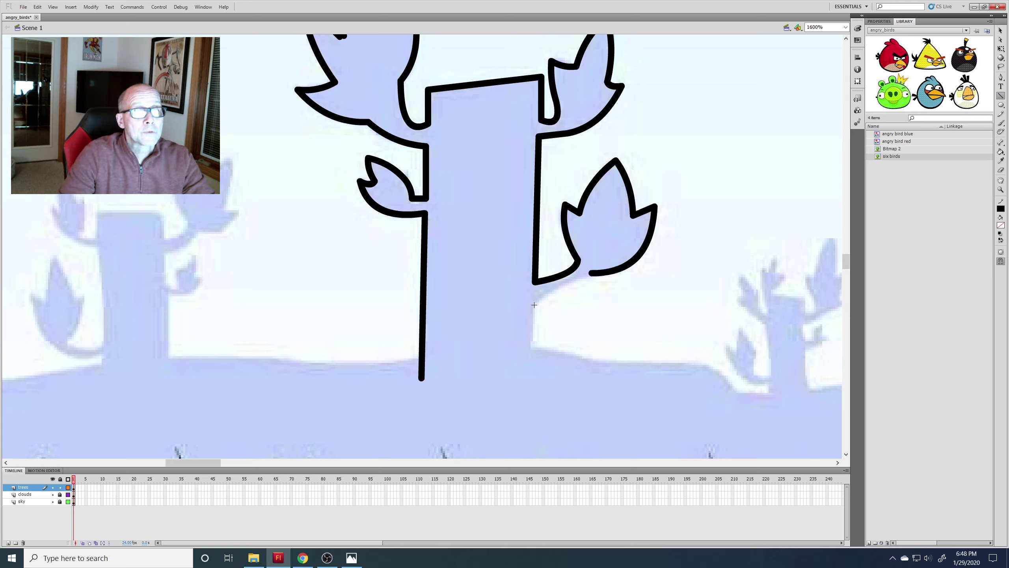
left_click_drag(534, 305, 591, 272)
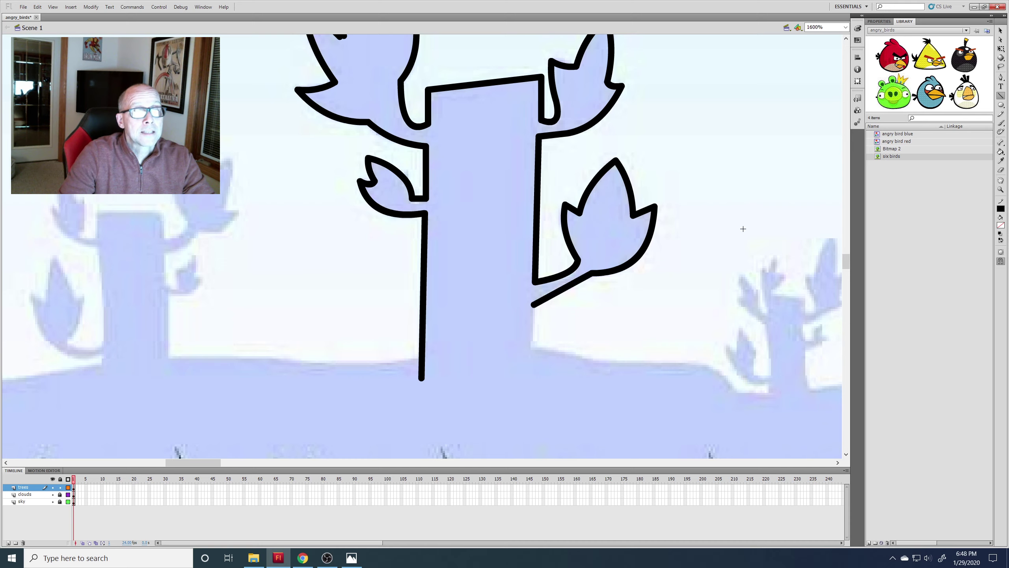
key("v")
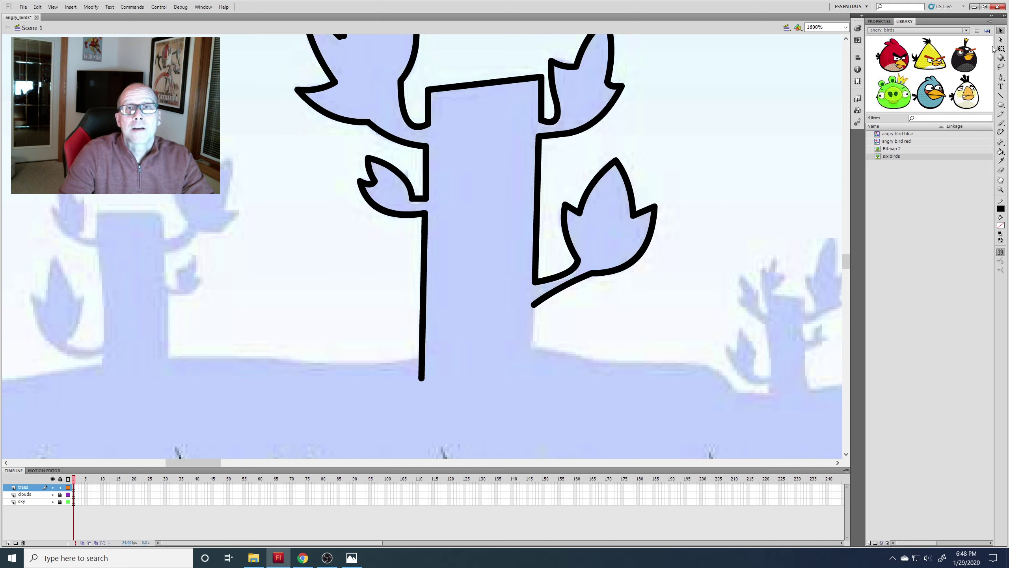
Step: Draw the trunk's right side below the lower-right branch down past the hill line, and extend the trunk's left side further down
left_click(1001, 96)
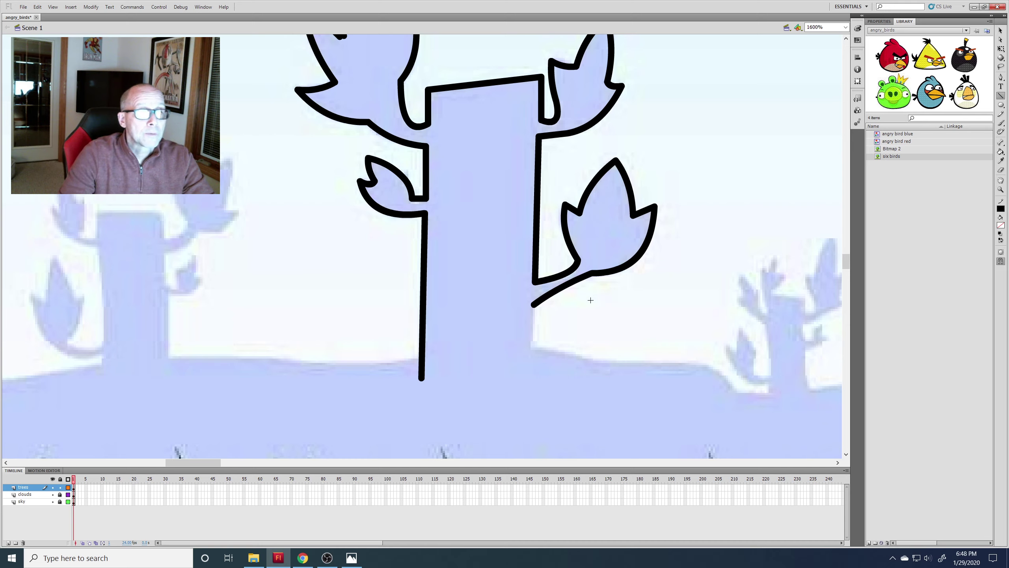
left_click_drag(532, 324, 529, 401)
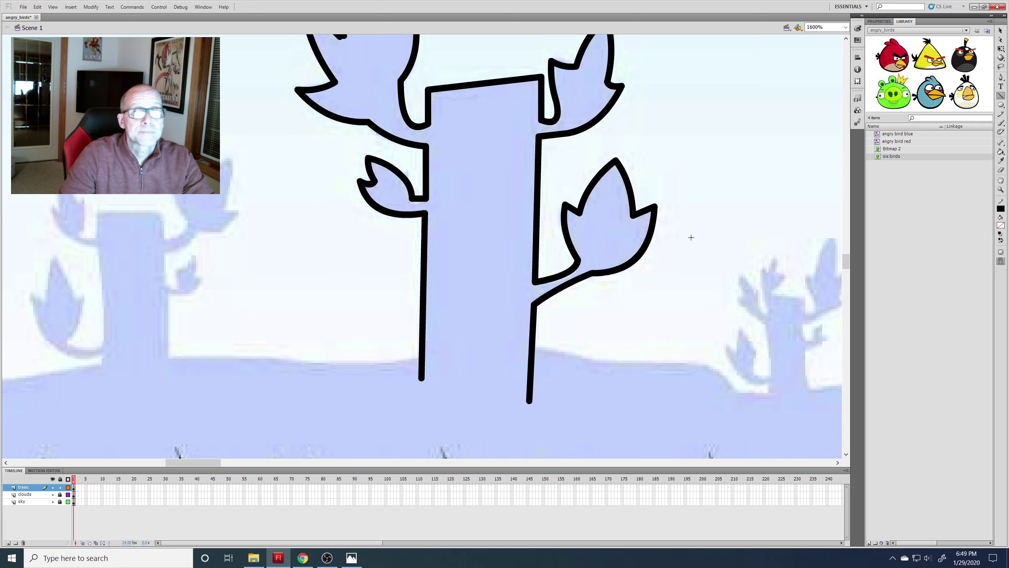
key("v")
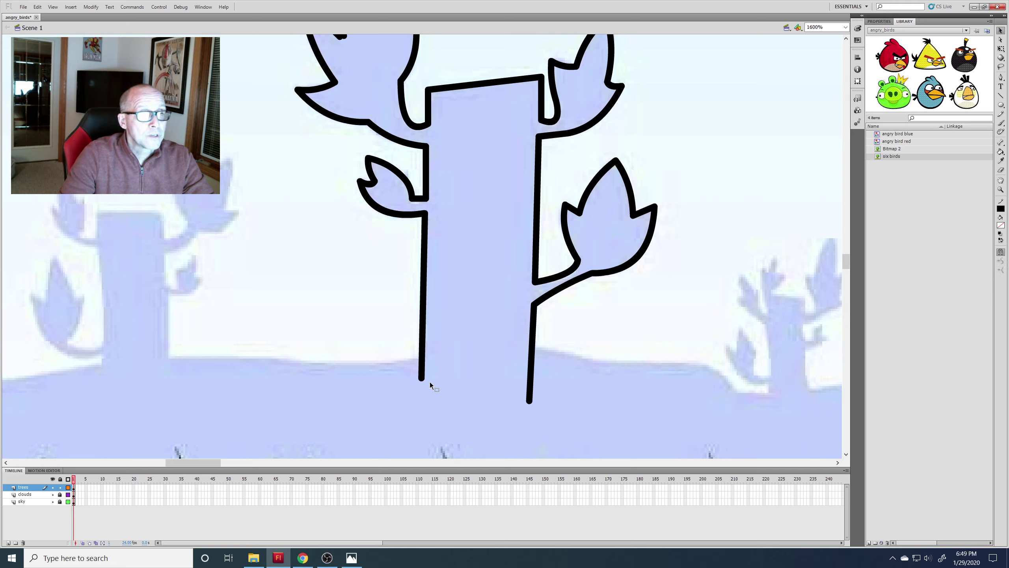
left_click_drag(421, 377, 417, 431)
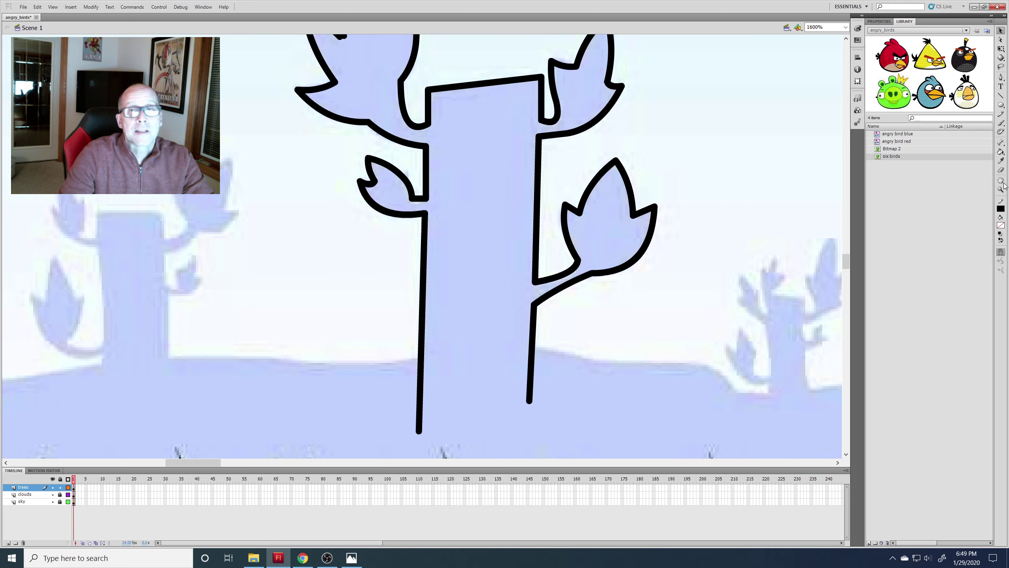
Step: Close the trunk's base with a horizontal line across both sides and remove the line ends that stick out past the corners
left_click(1001, 96)
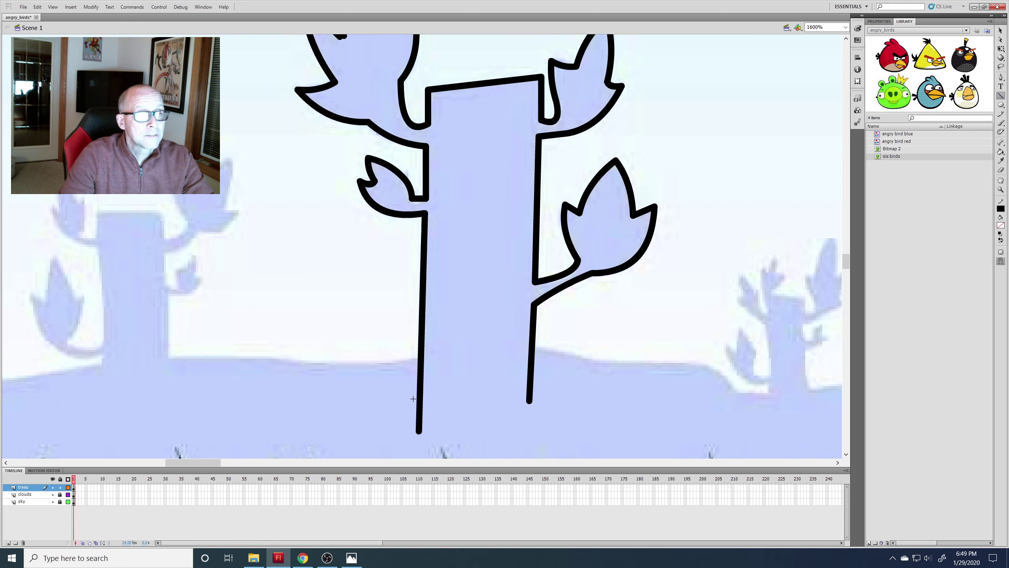
left_click_drag(413, 398, 562, 399)
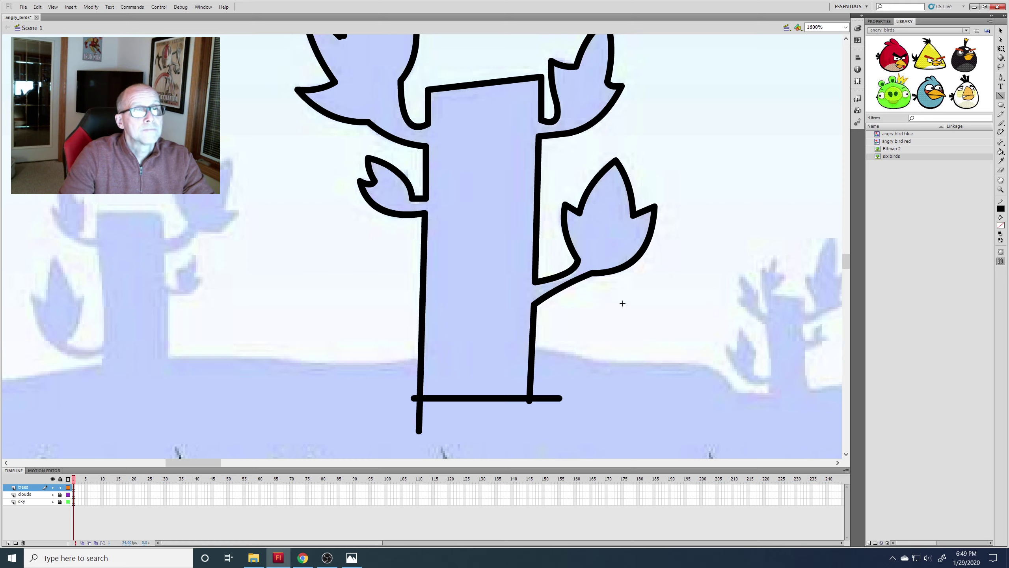
key("v")
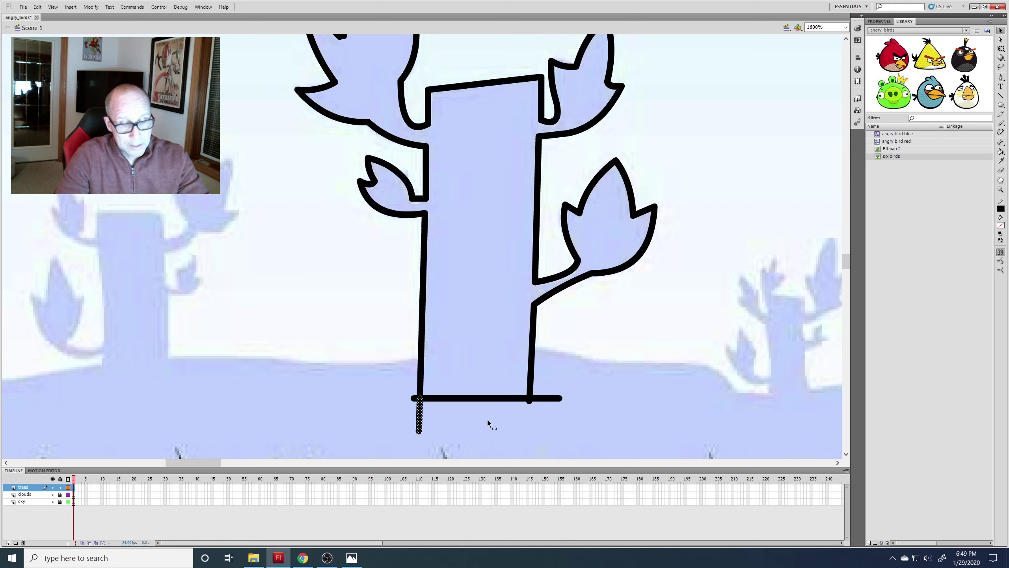
left_click_drag(419, 431, 415, 398)
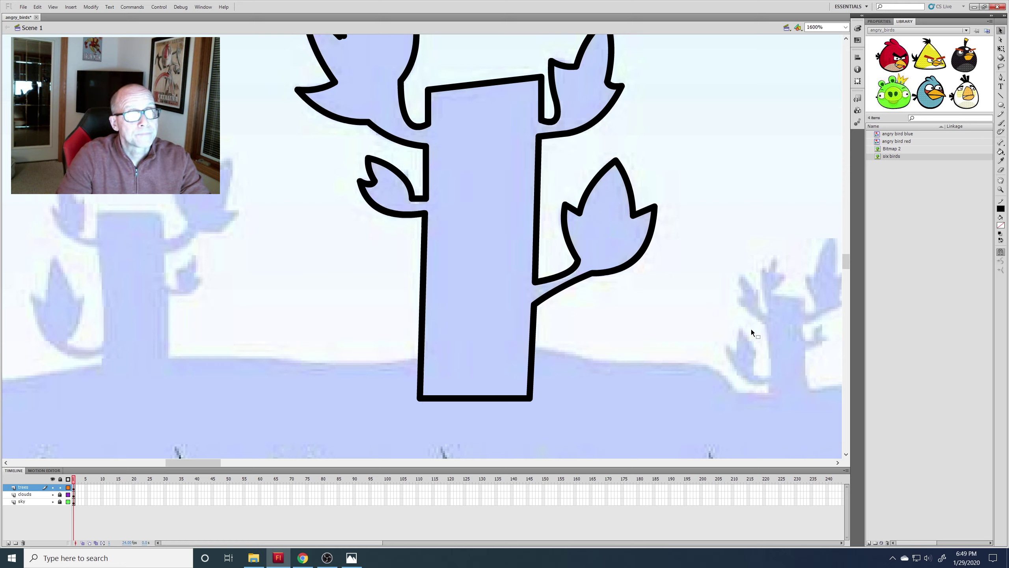
Step: Sample the reference tree's light blue-violet as the fill color and change the Paint Bucket's gap size option
left_click(1001, 160)
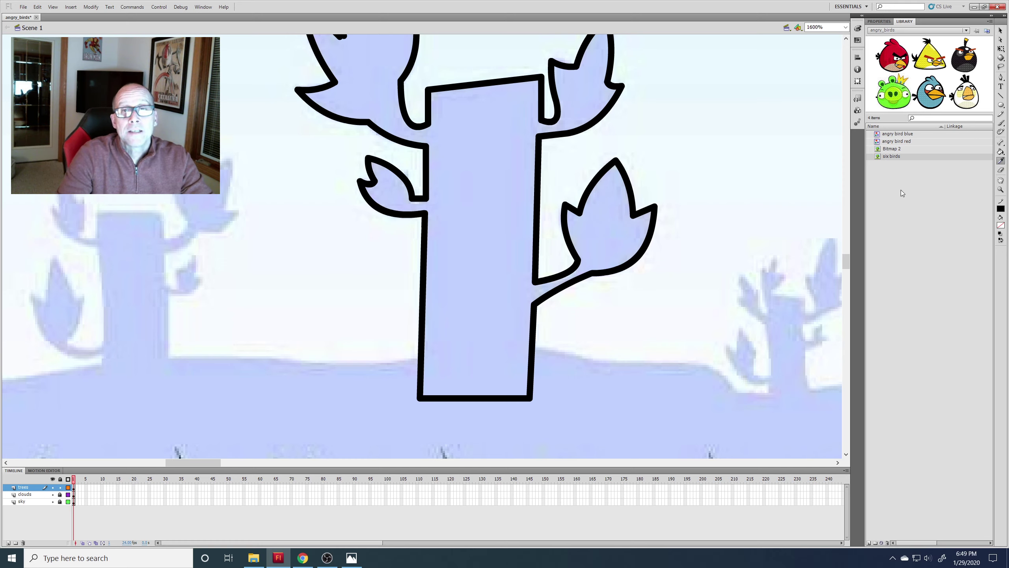
left_click(509, 191)
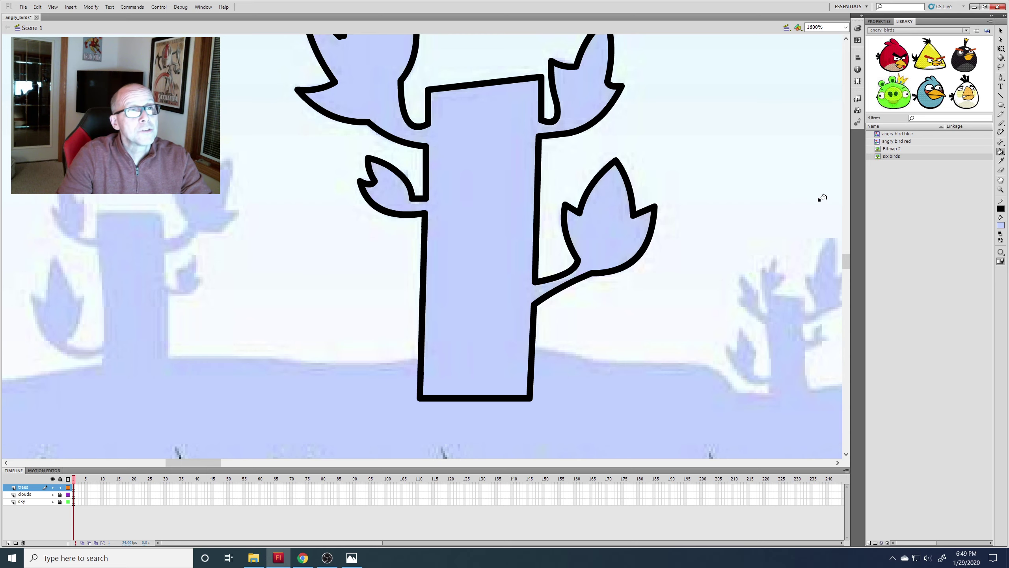
scroll(794, 196, "up", 2)
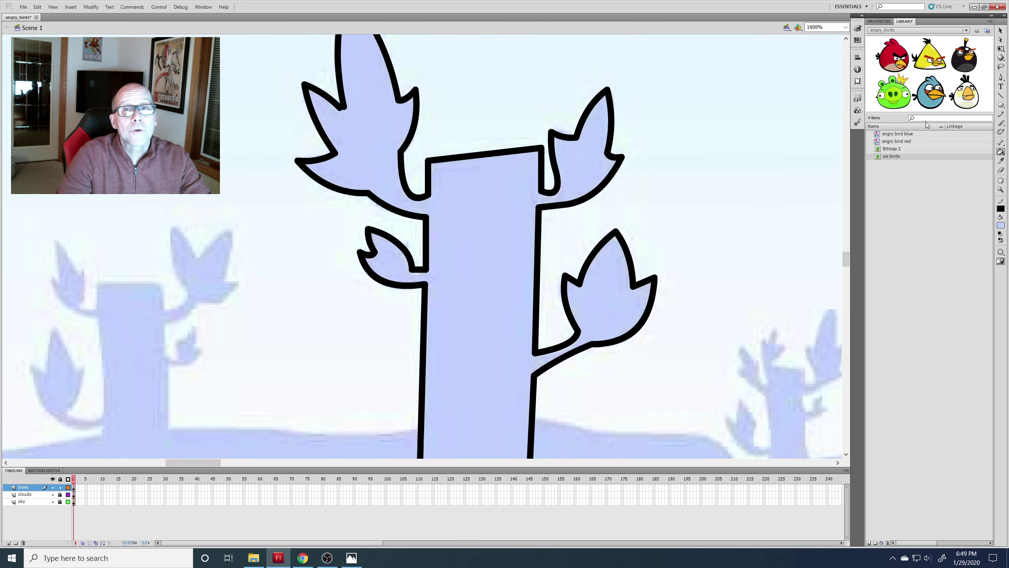
left_click(1001, 30)
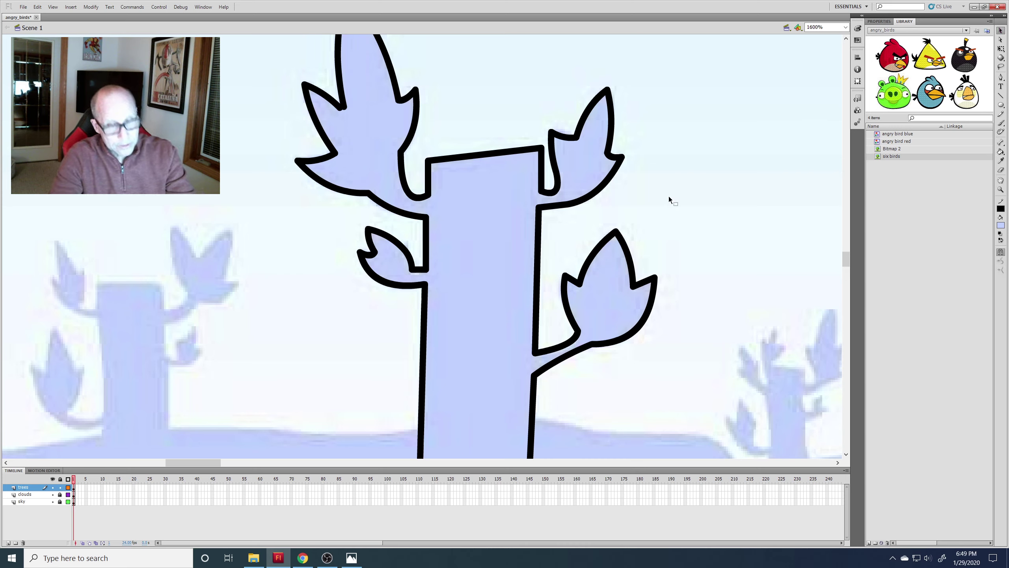
left_click(1001, 152)
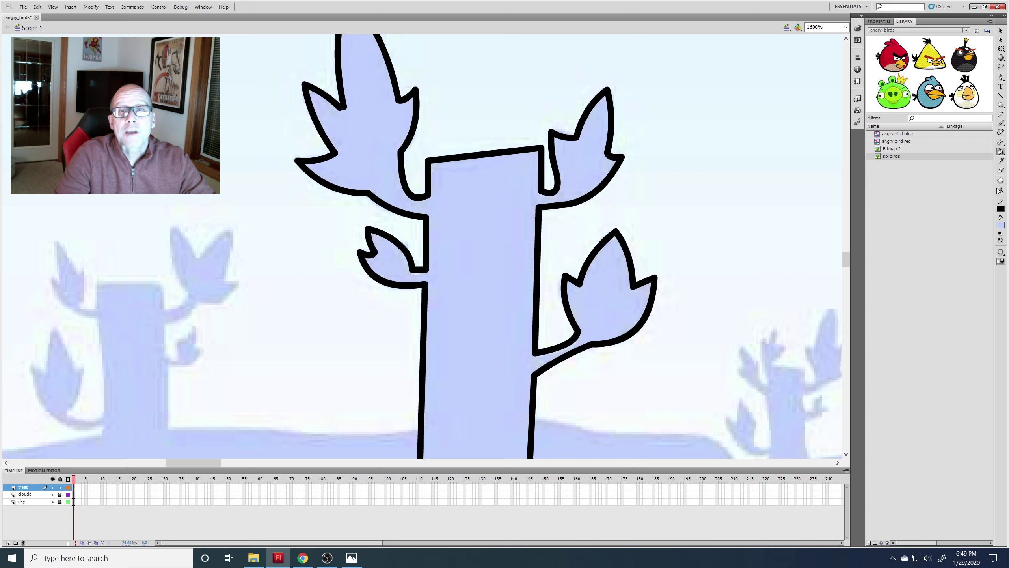
left_click(1002, 252)
left_click(957, 278)
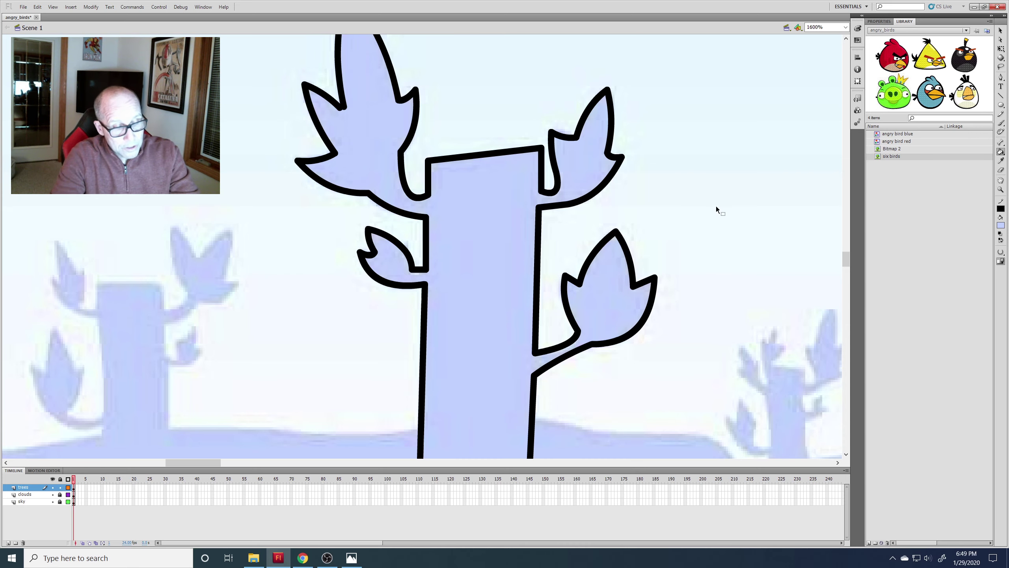
Step: Bend the trunk's slanted top line upward into a rounded peak
key("ctrl+minus")
key("ctrl+minus")
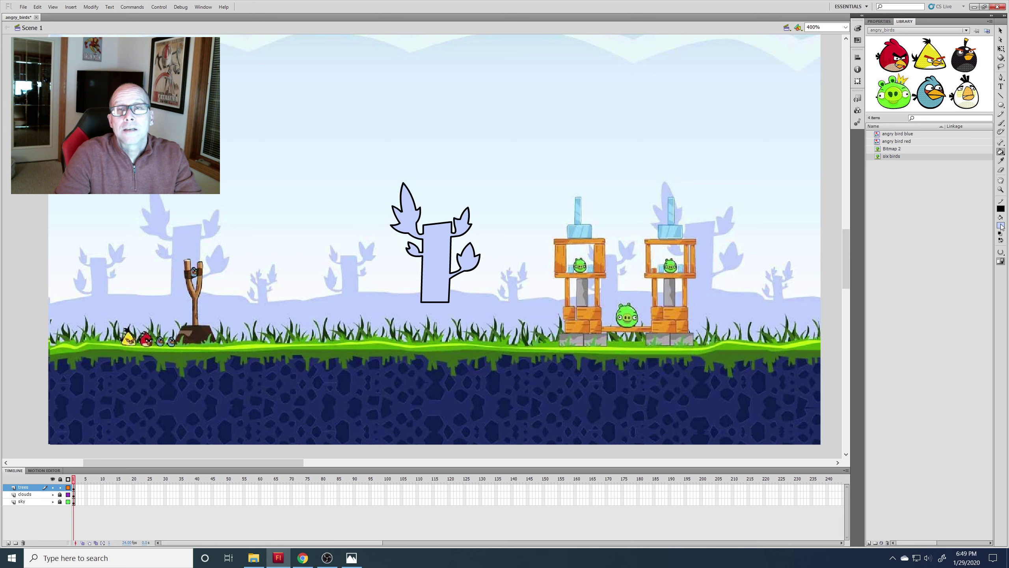
left_click(1000, 30)
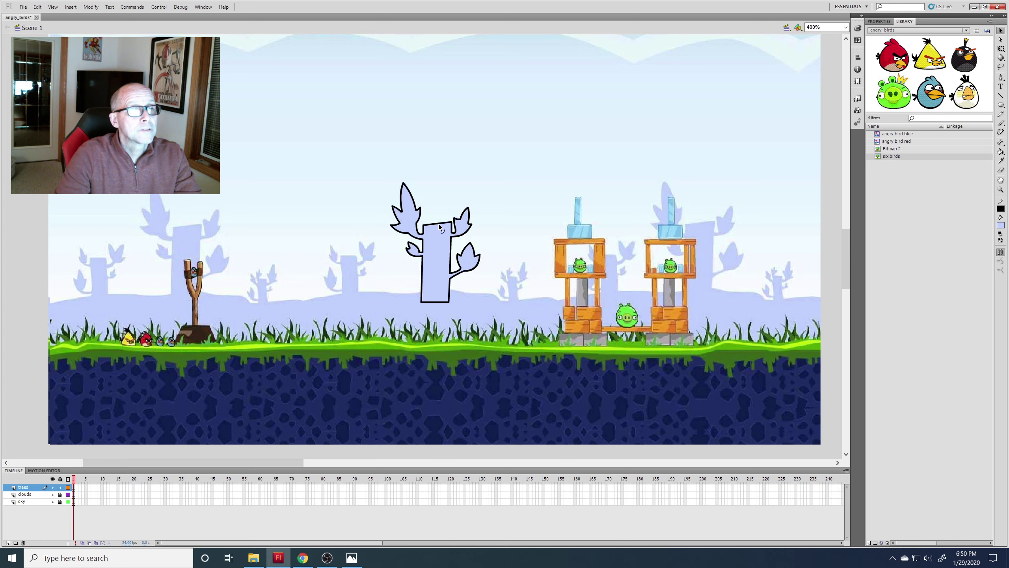
left_click_drag(439, 227, 446, 202)
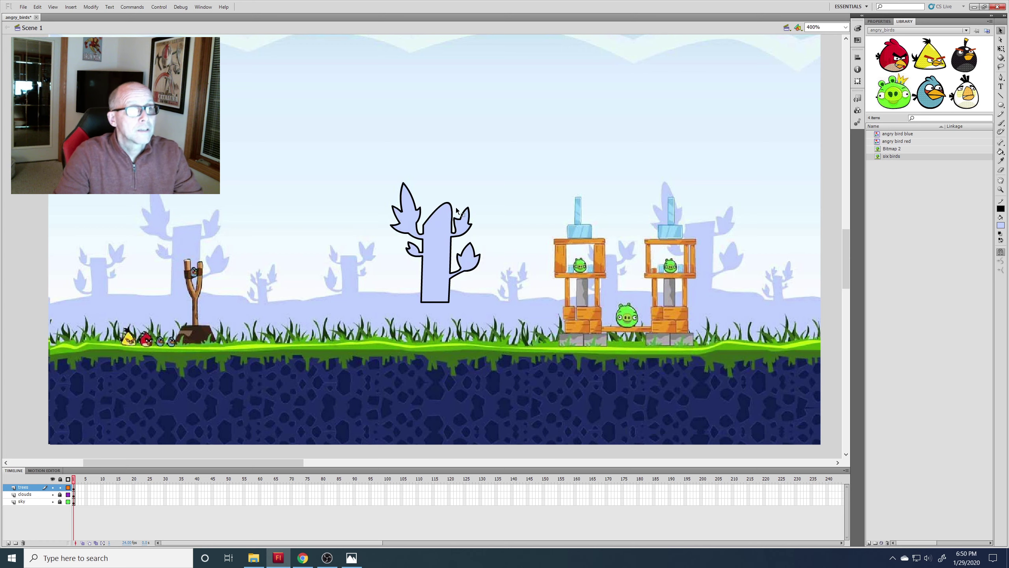
Step: Undo the bend in the trunk's top line and move the whole drawn tree off the reference image onto the empty pasteboard below it
key("ctrl+z")
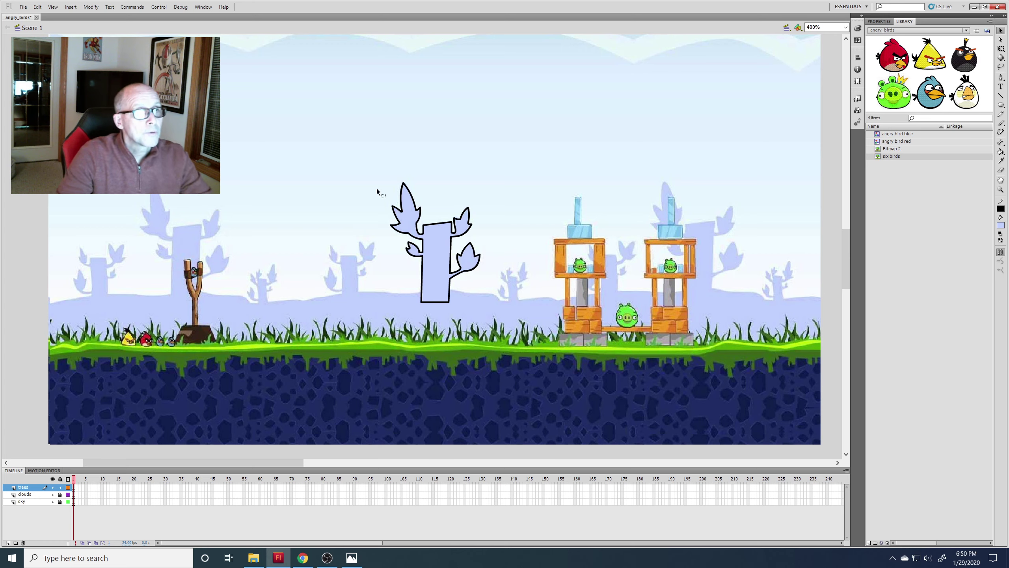
mouse_move(365, 168)
left_mouse_down()
mouse_move(444, 290)
mouse_move(501, 318)
left_mouse_up()
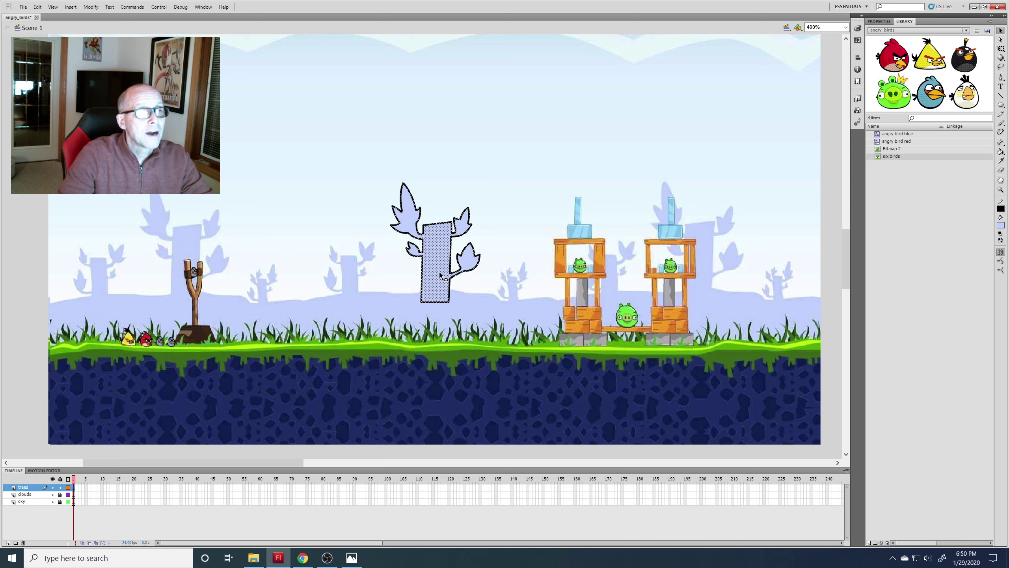
left_click_drag(431, 262, 526, 208)
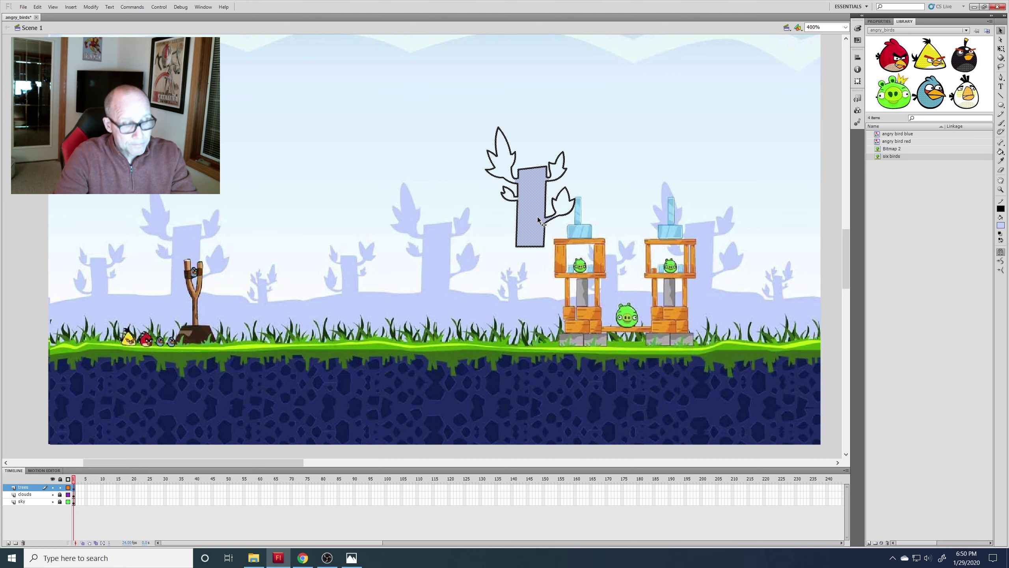
key("ctrl+minus")
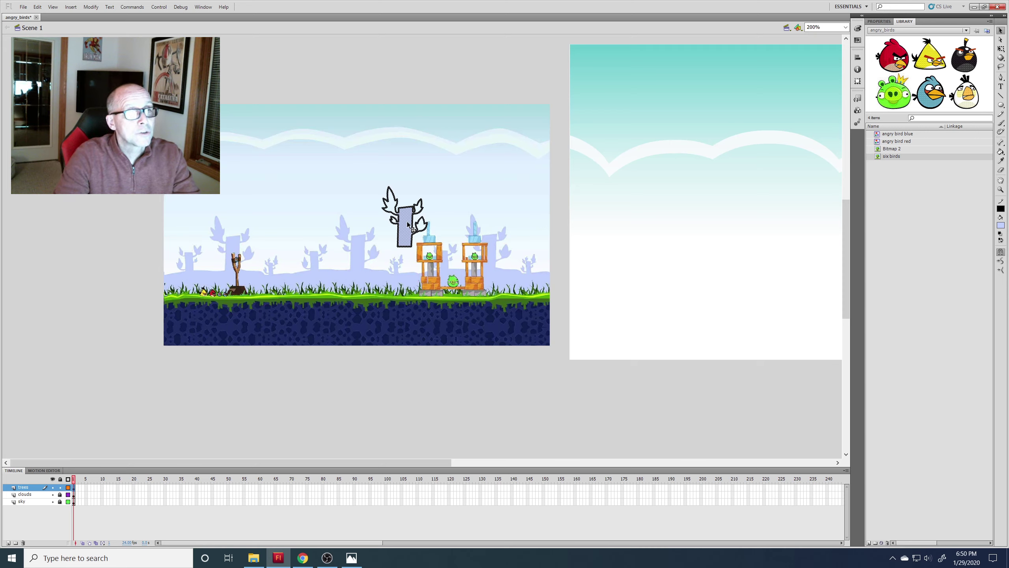
left_click_drag(411, 228, 546, 402)
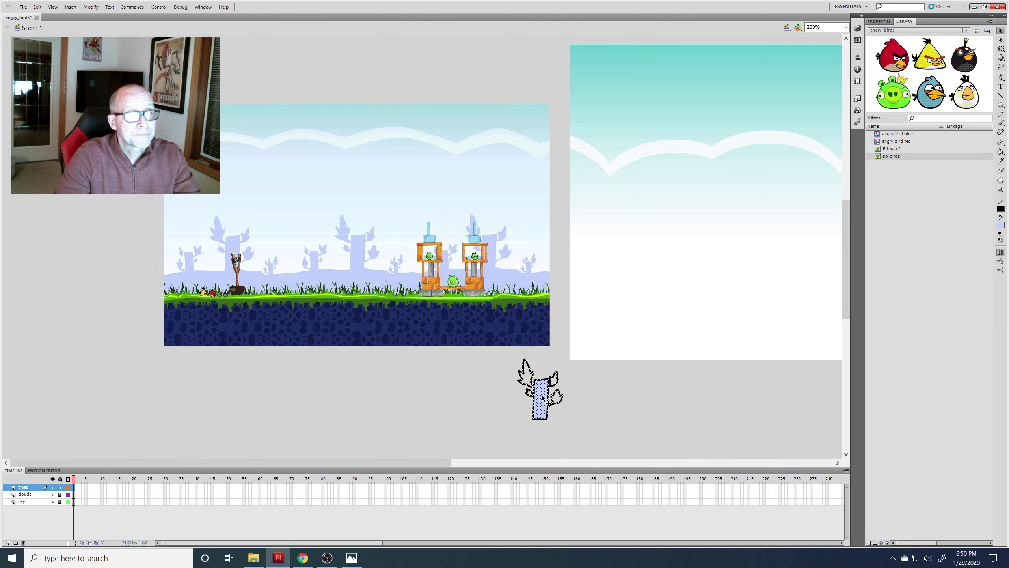
left_click(587, 389)
key("ctrl+equal")
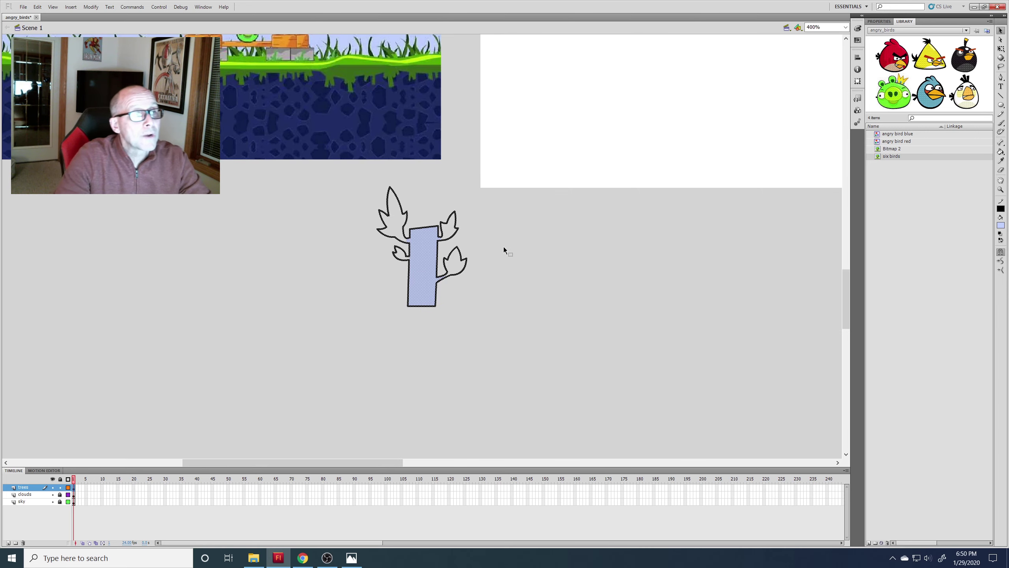
Step: Fill the empty leaf and branch shapes around the tree trunk with the current light blue fill using the Paint Bucket
left_click(1002, 151)
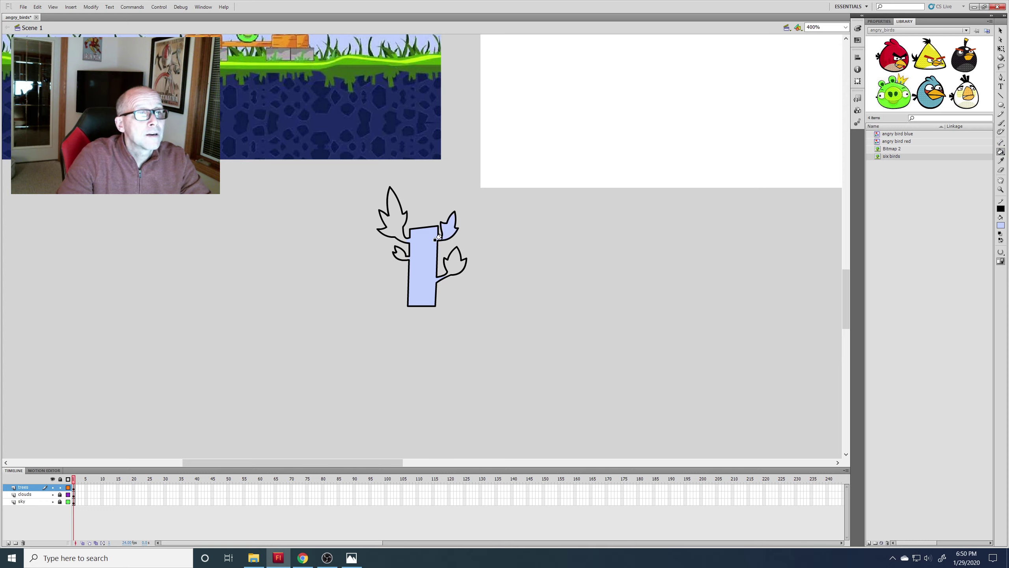
left_click(390, 211)
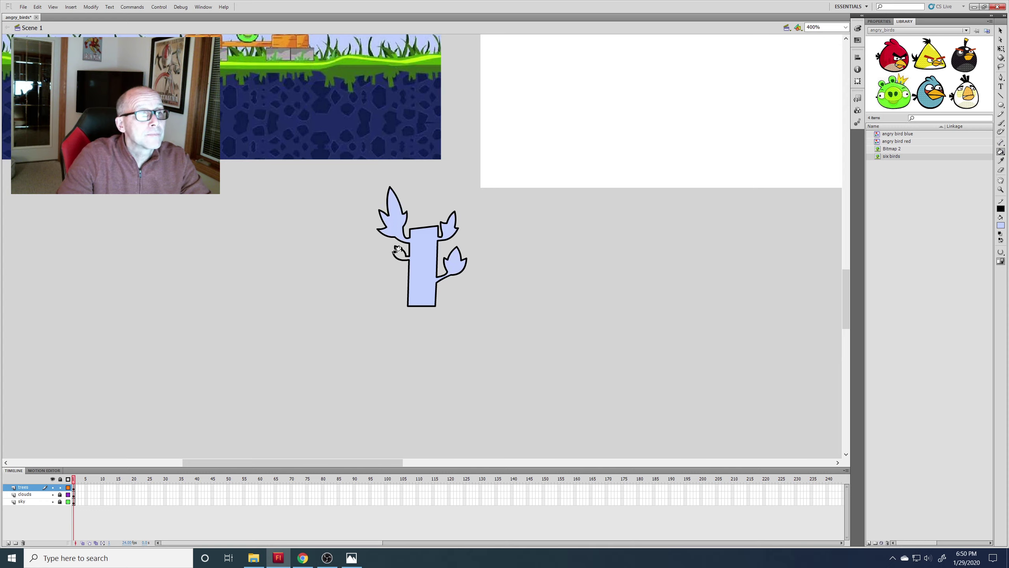
left_click(398, 254)
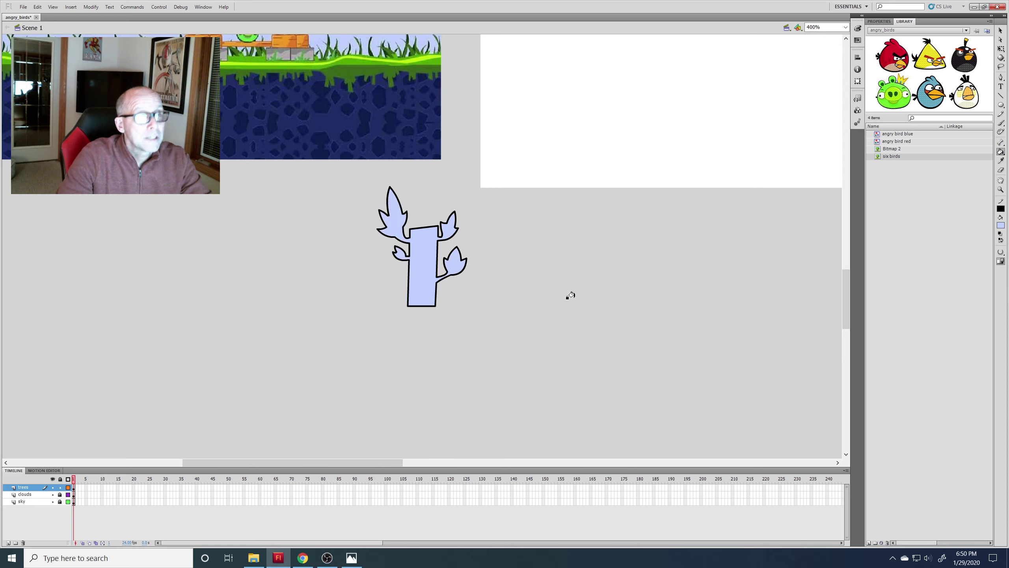
Step: Delete the black outline segments along the tip, left edge and underside of the tree's large upper-left leaf
key("ctrl+equal")
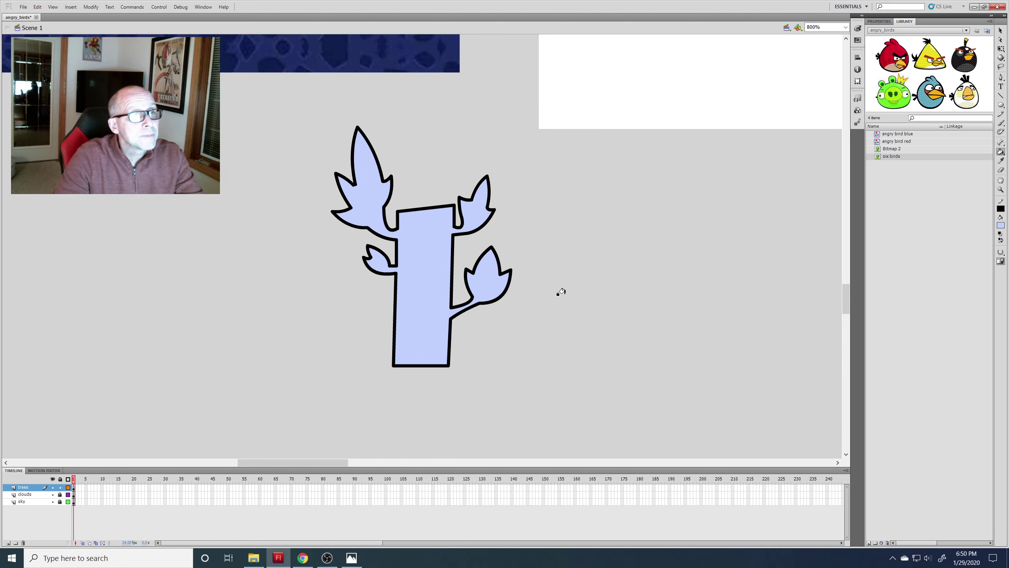
key("ctrl+equal")
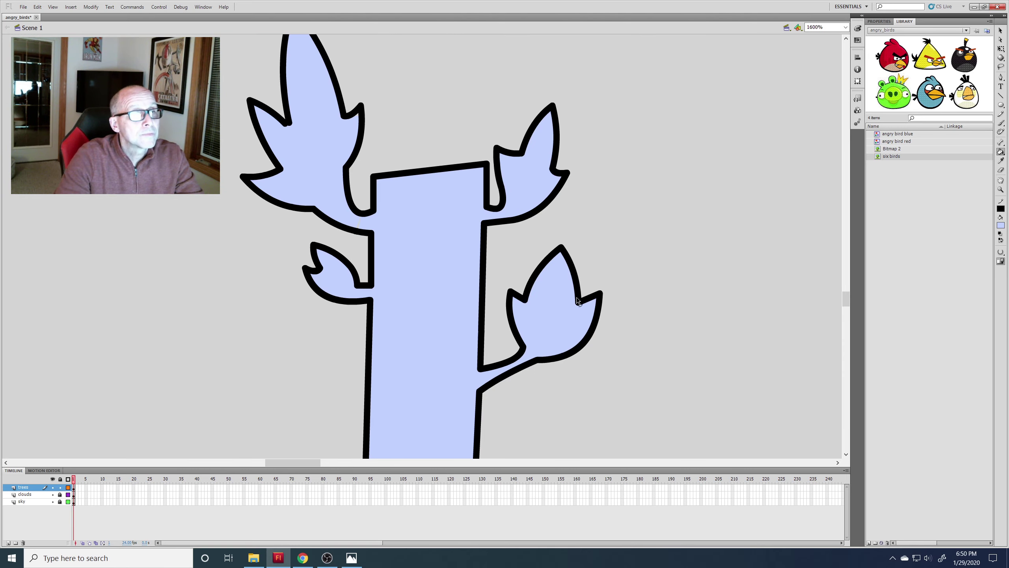
key("ctrl+minus")
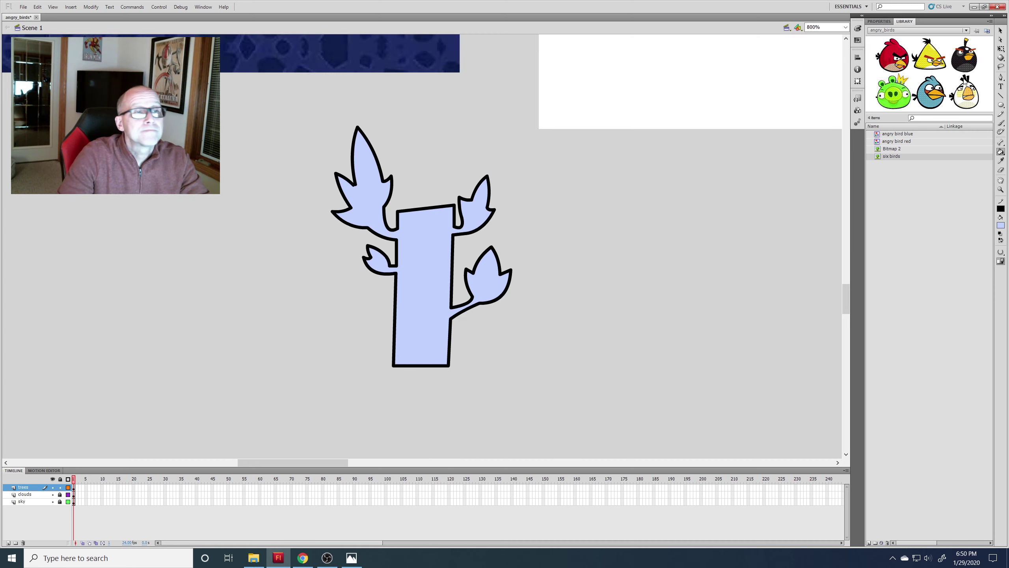
left_click(1001, 31)
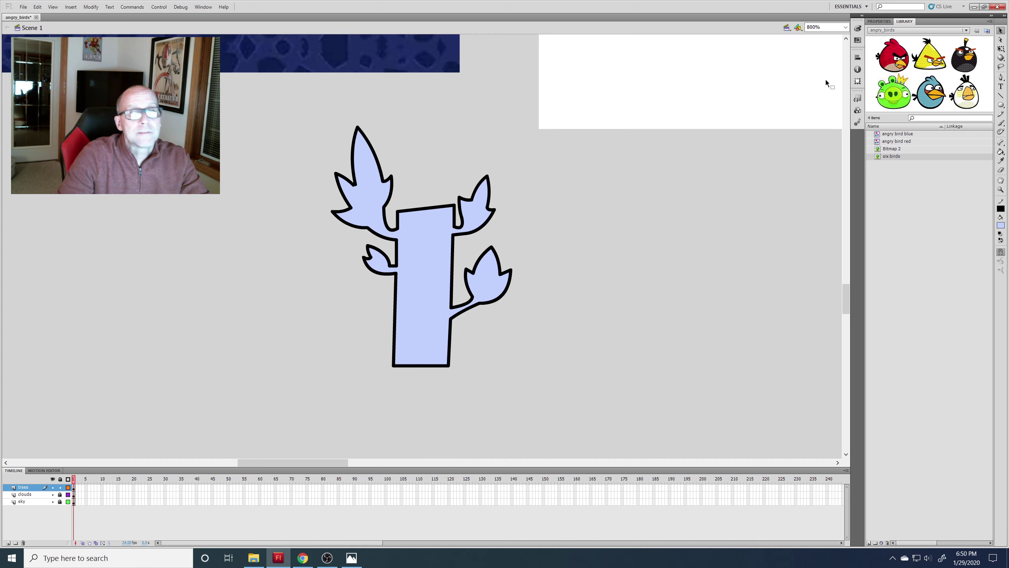
left_click(377, 155)
key("Delete")
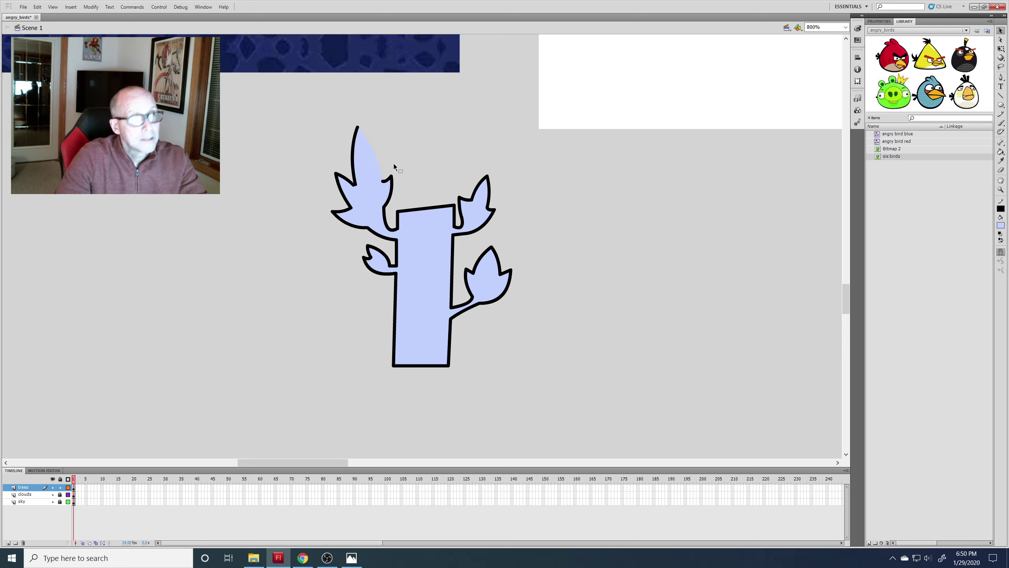
left_click(353, 150)
key("Delete")
left_click(345, 179)
key("Delete")
left_click(344, 197)
key("Delete")
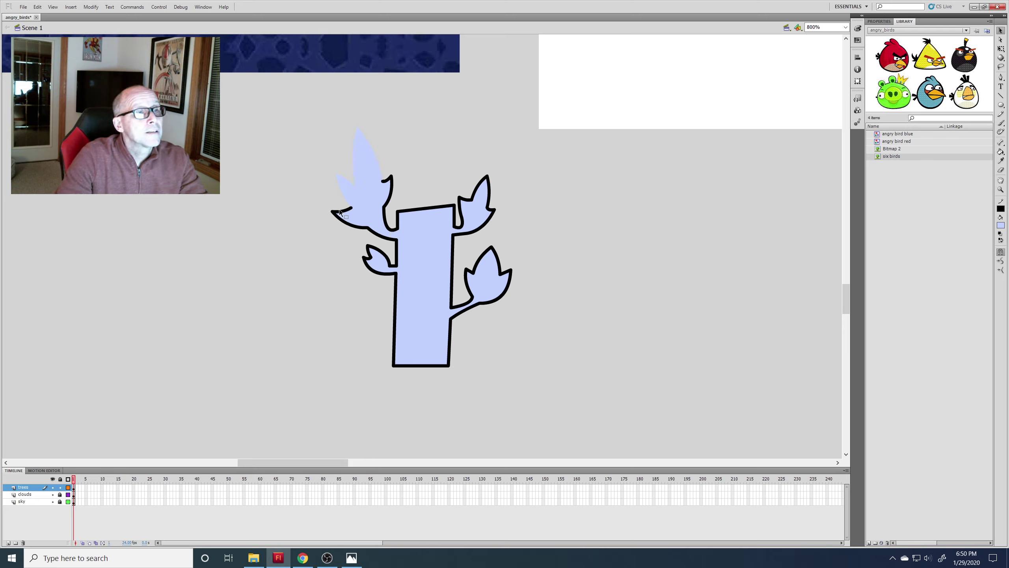
left_click(345, 225)
key("Delete")
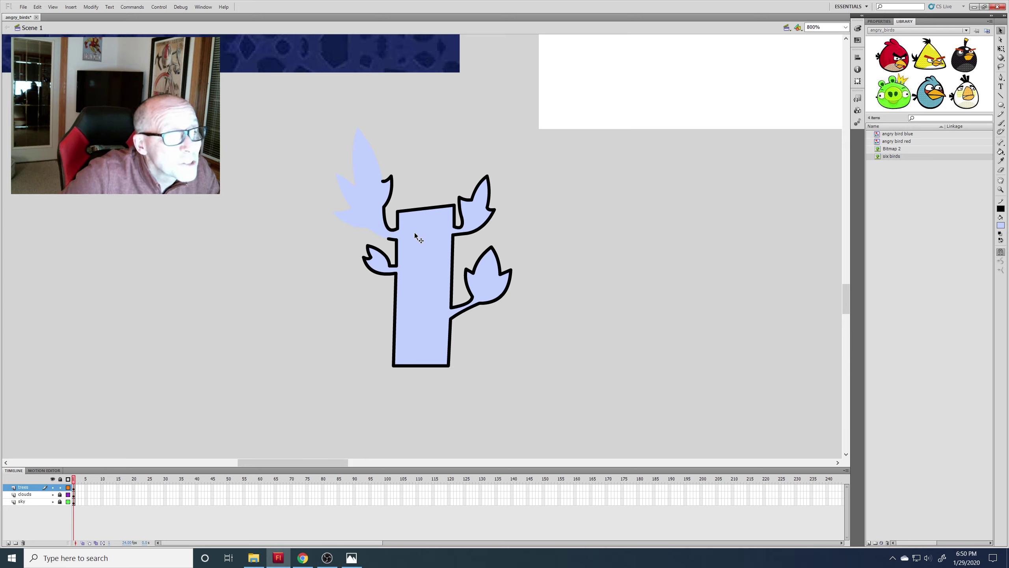
Step: Delete the remaining black outline on the right edge of the upper-left leaf and along the top of the trunk
left_click(1001, 151)
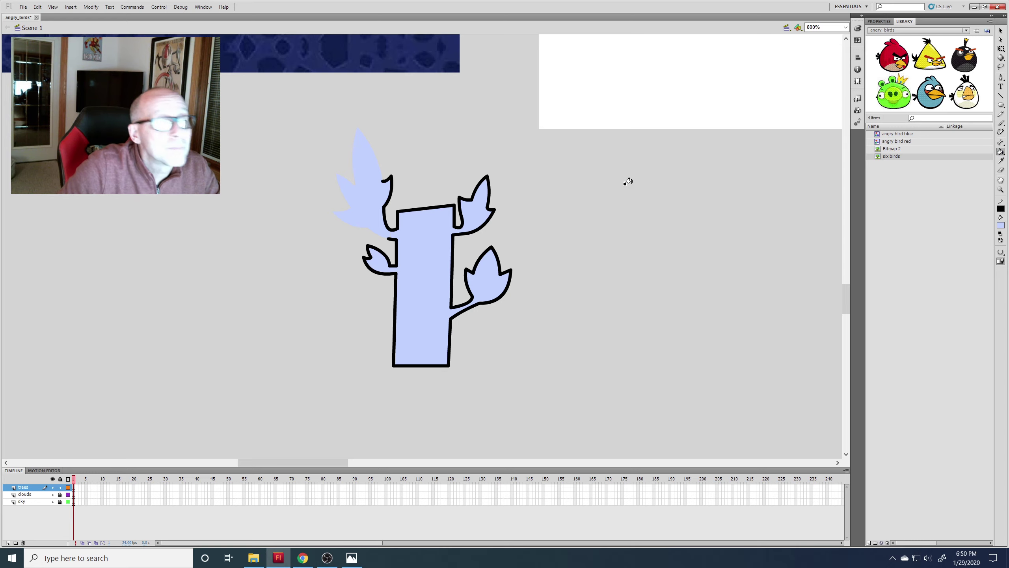
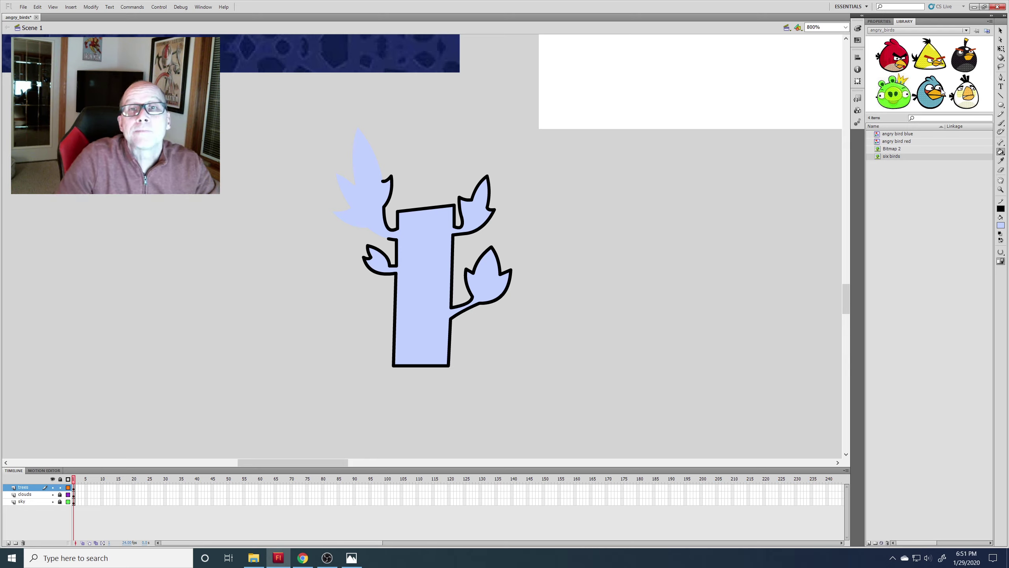
left_click(1001, 31)
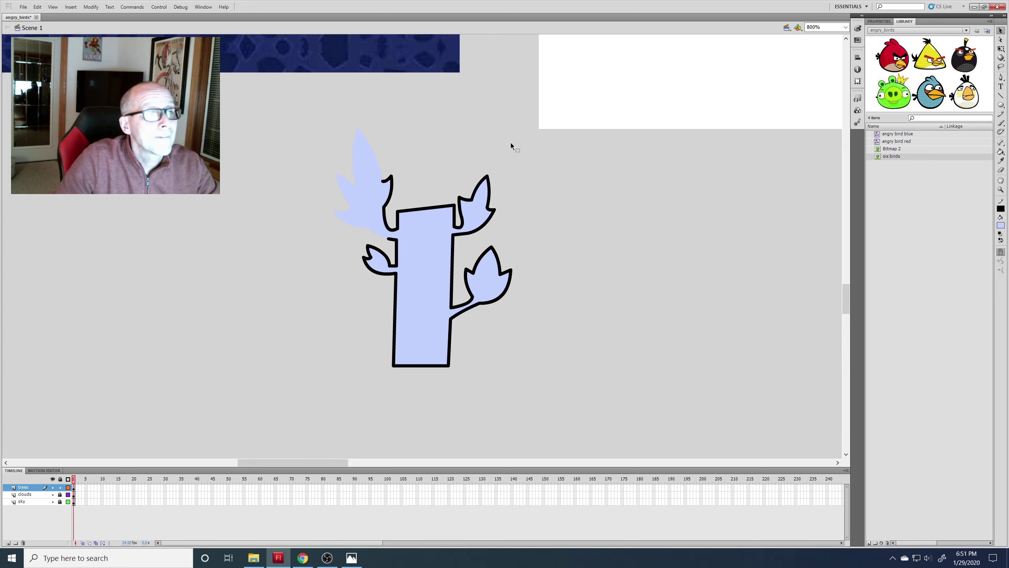
left_click(392, 177)
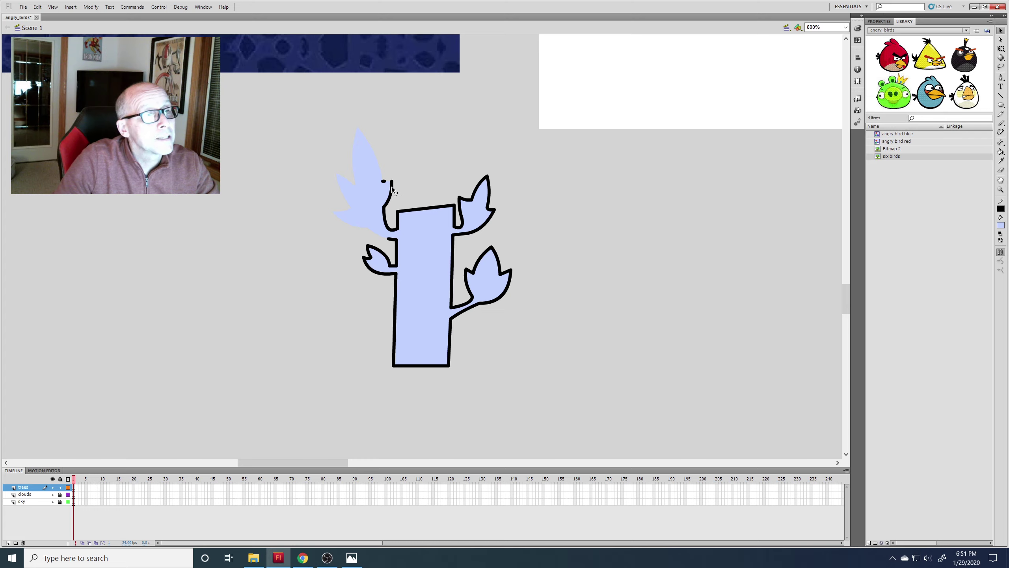
key("Delete")
left_click(384, 217)
key("Delete")
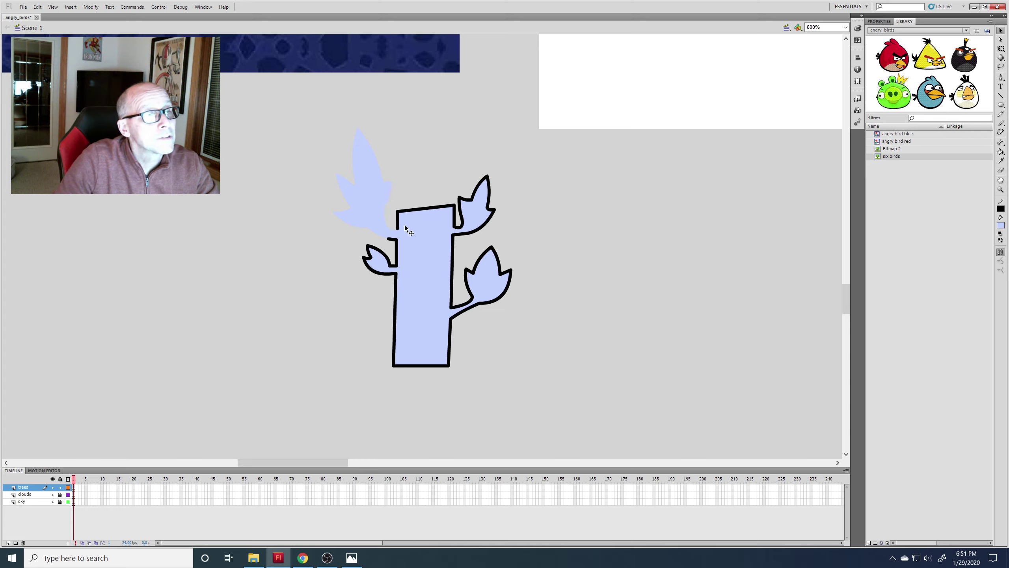
left_click(399, 221)
key("Delete")
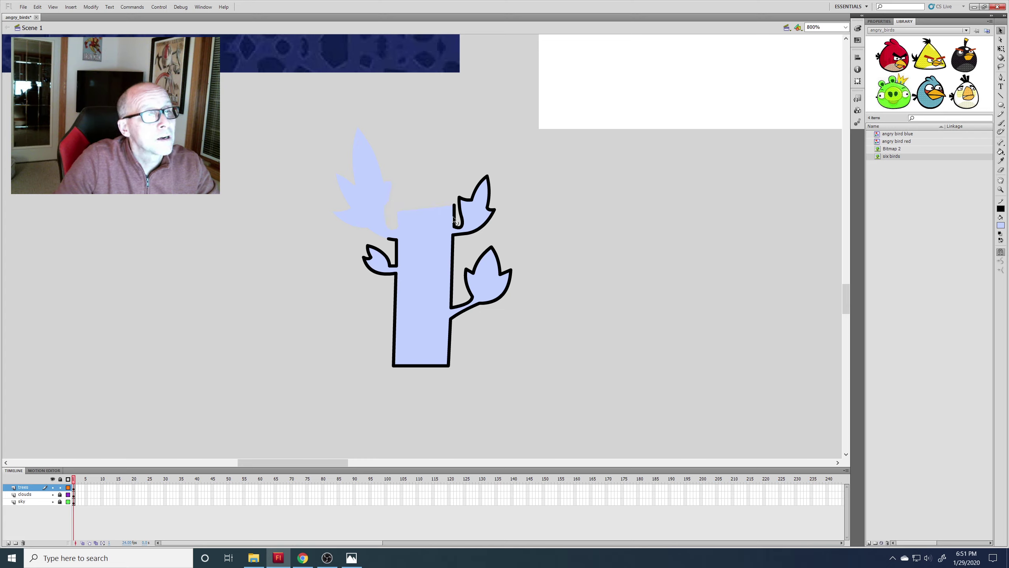
Step: Delete the black outlines of the two right-hand leaves and the trunk edge between them
left_click(455, 219)
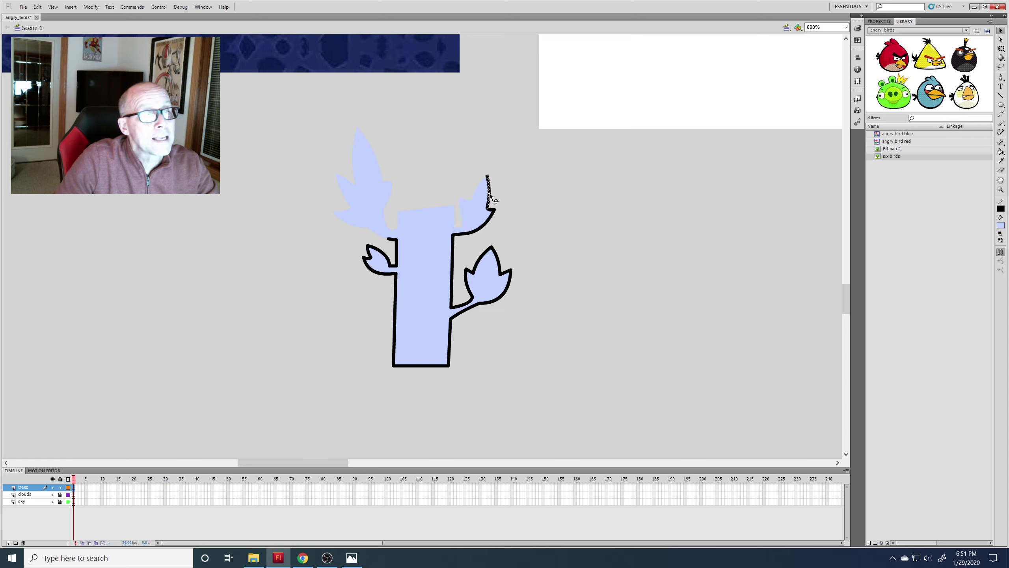
left_click(453, 246)
key("Delete")
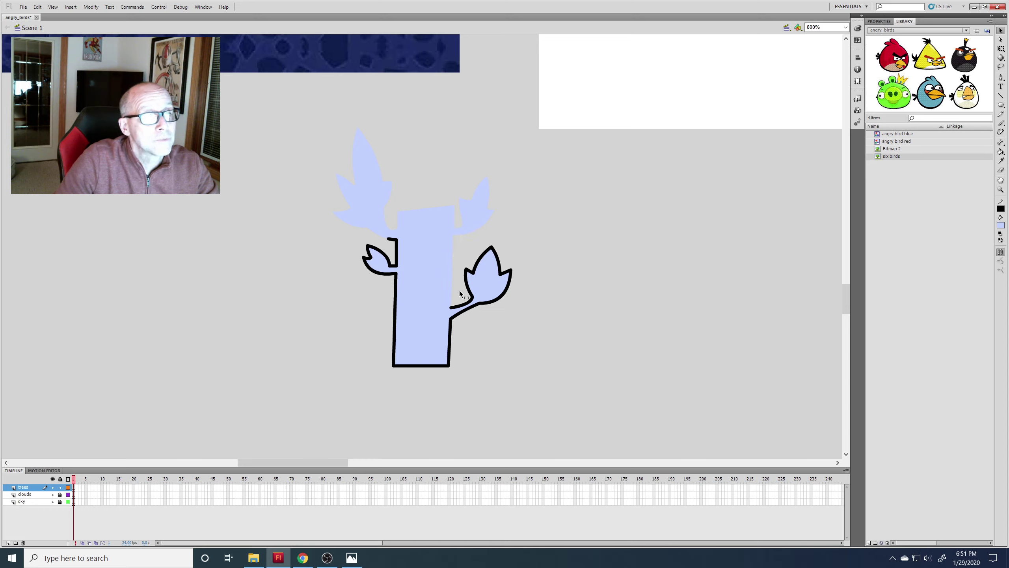
left_click(465, 303)
key("Delete")
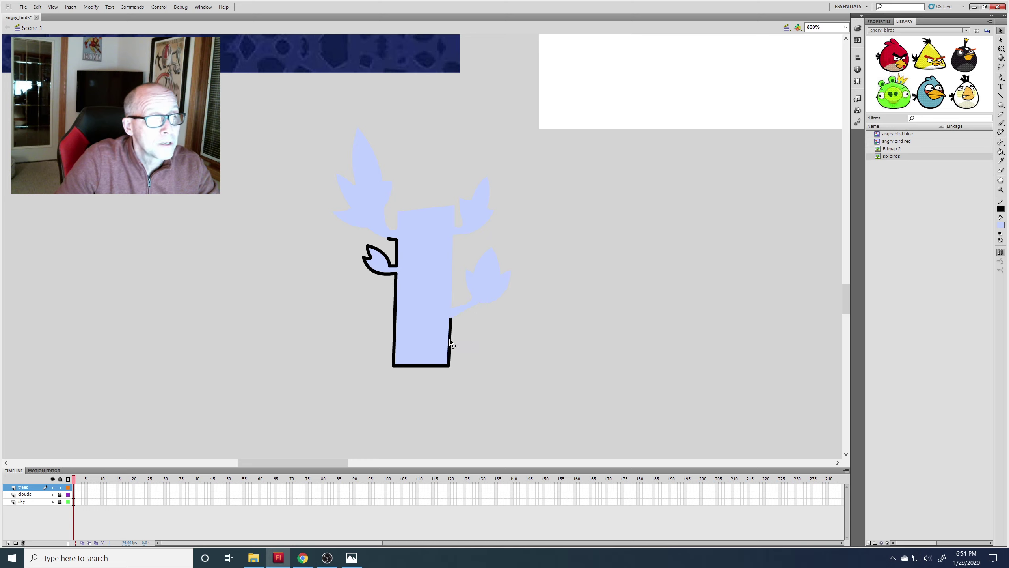
Step: Delete the black outline along the trunk's lower right, bottom and left edges, up to the upper-left branch
left_click(433, 365)
key("Delete")
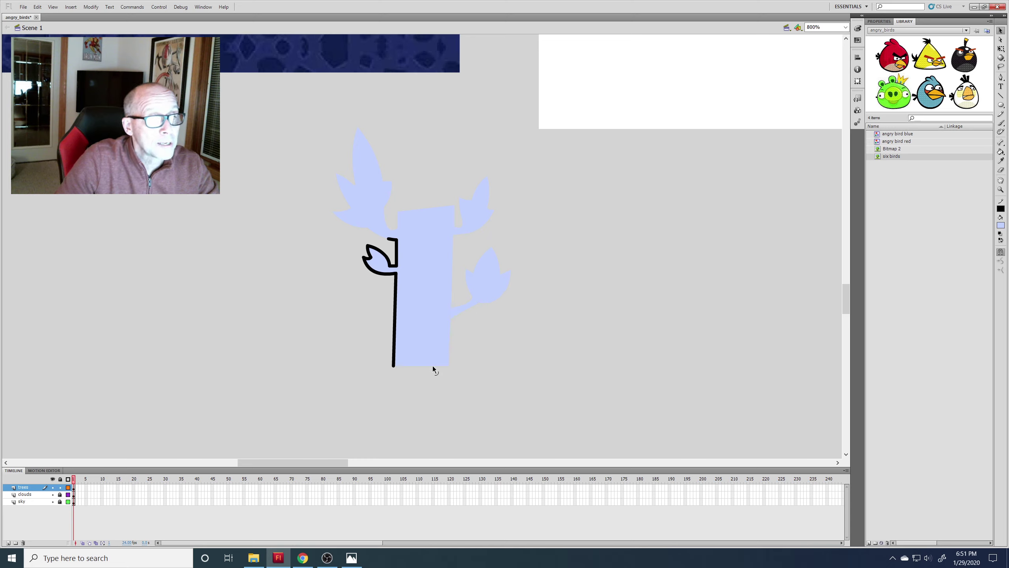
left_click(396, 333)
key("Delete")
left_click(391, 239)
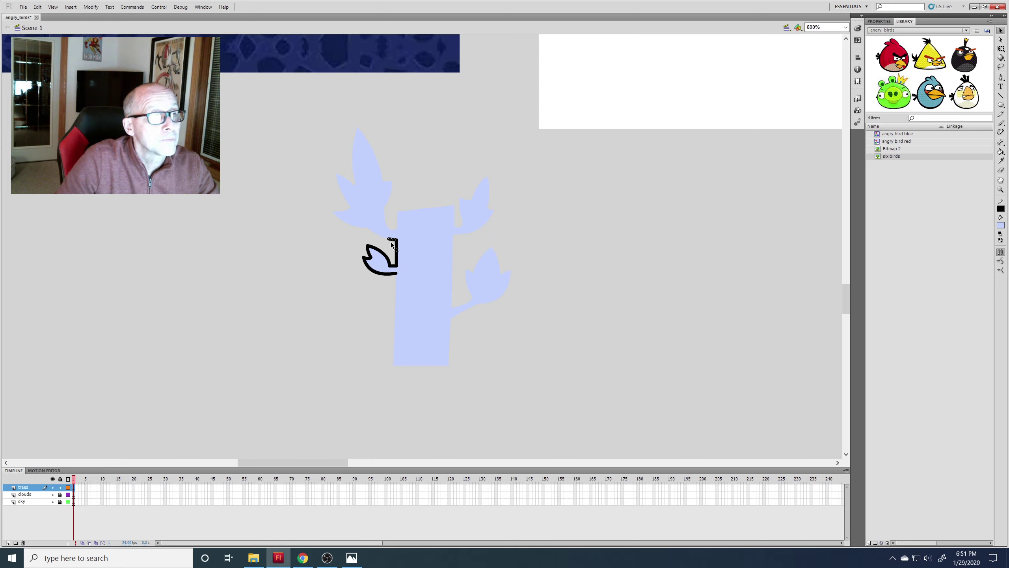
key("Delete")
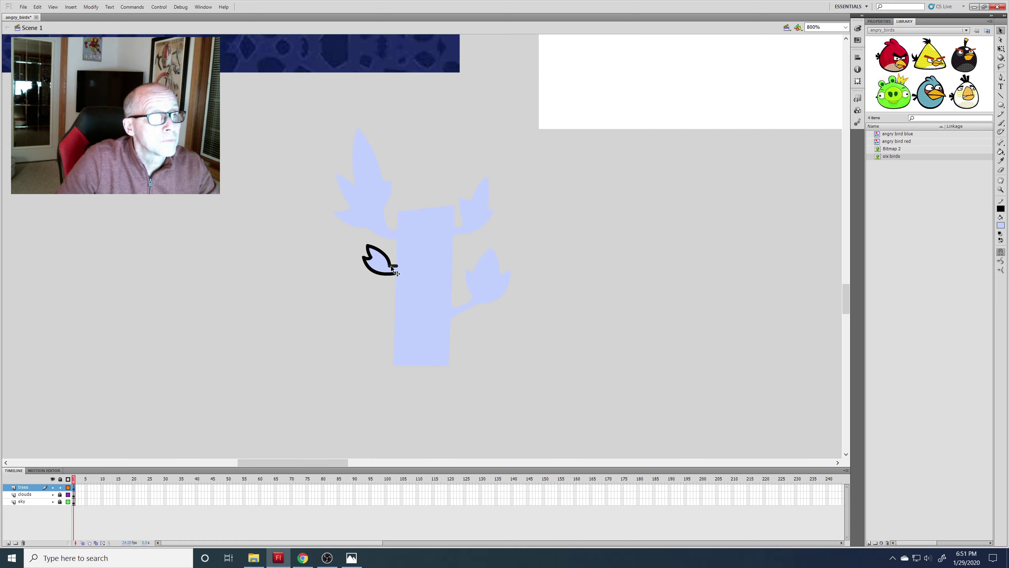
Step: Delete the black outline segments around the small leaf on the left of the trunk
left_click(391, 265)
key("Delete")
left_click(376, 252)
key("Delete")
left_click(366, 262)
key("Delete")
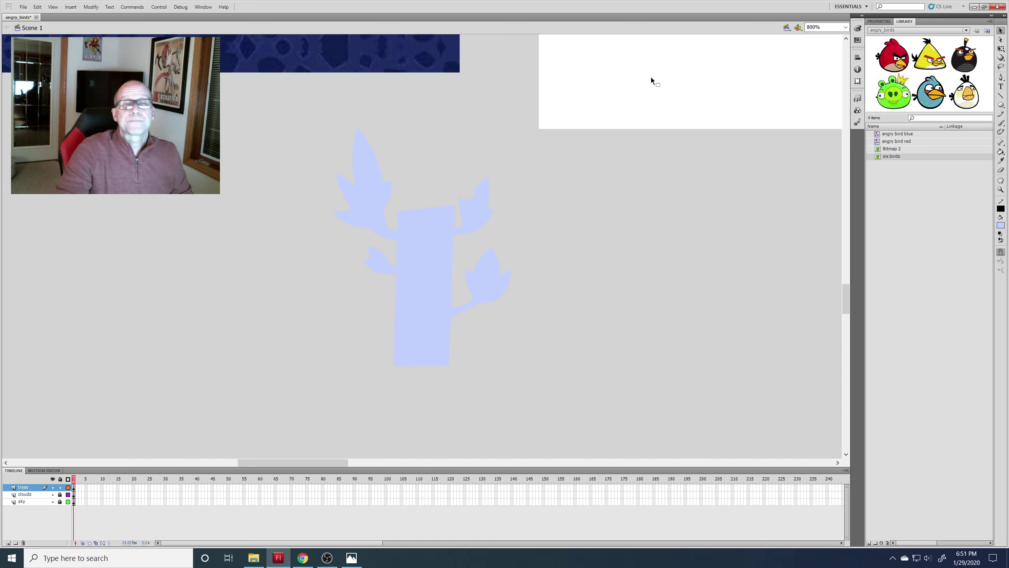
Step: Select the whole tree shape and convert it to a Graphic symbol named "tree"
left_click_drag(298, 113, 493, 339)
left_click_drag(545, 404, 552, 404)
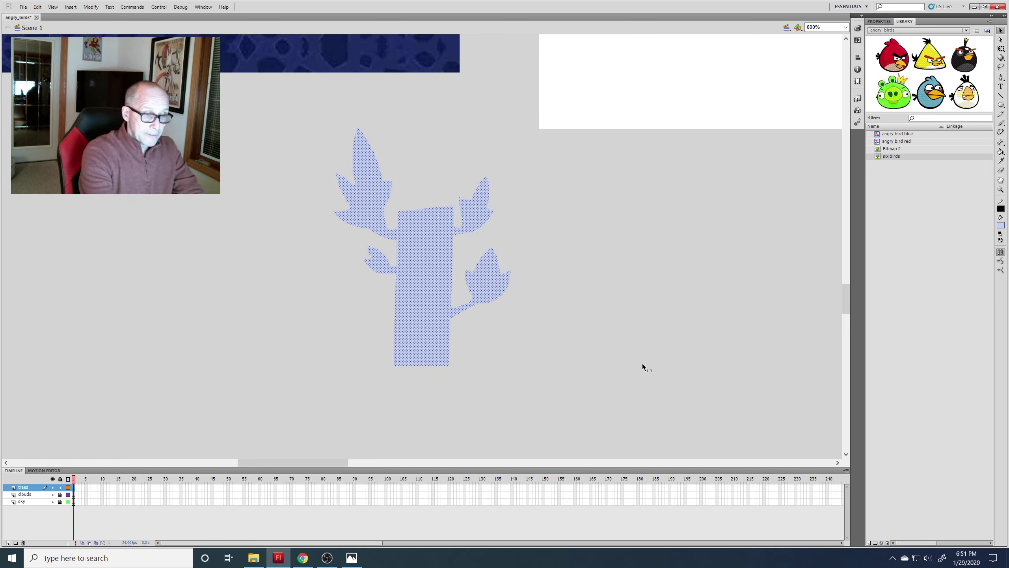
key("F8")
type("tree")
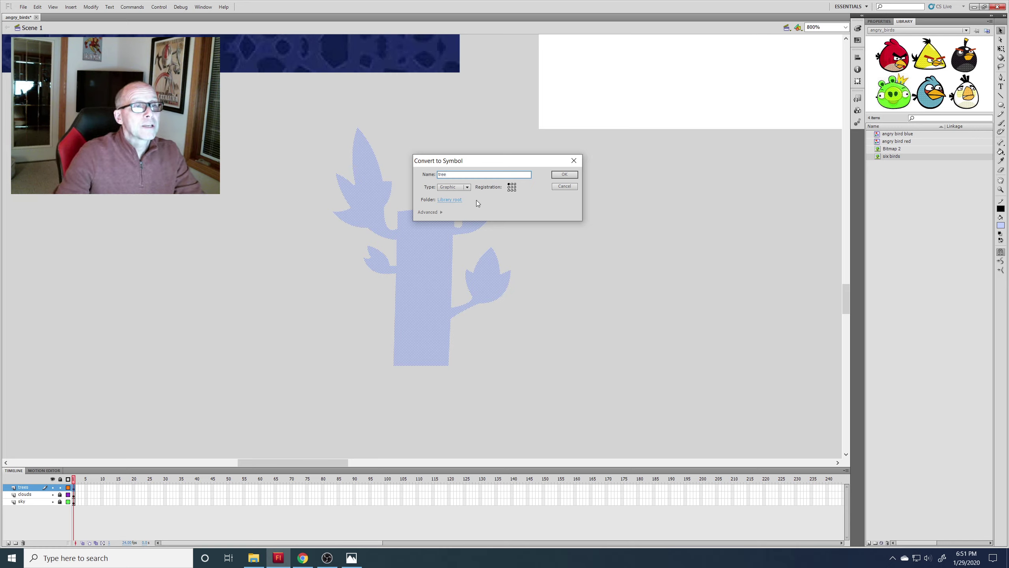
left_click(565, 175)
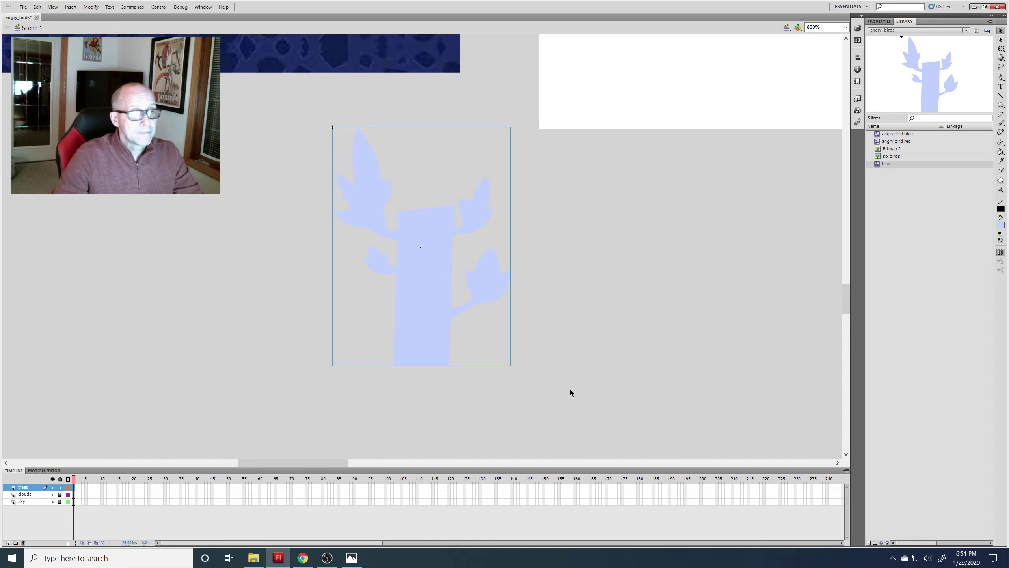
left_click(600, 324)
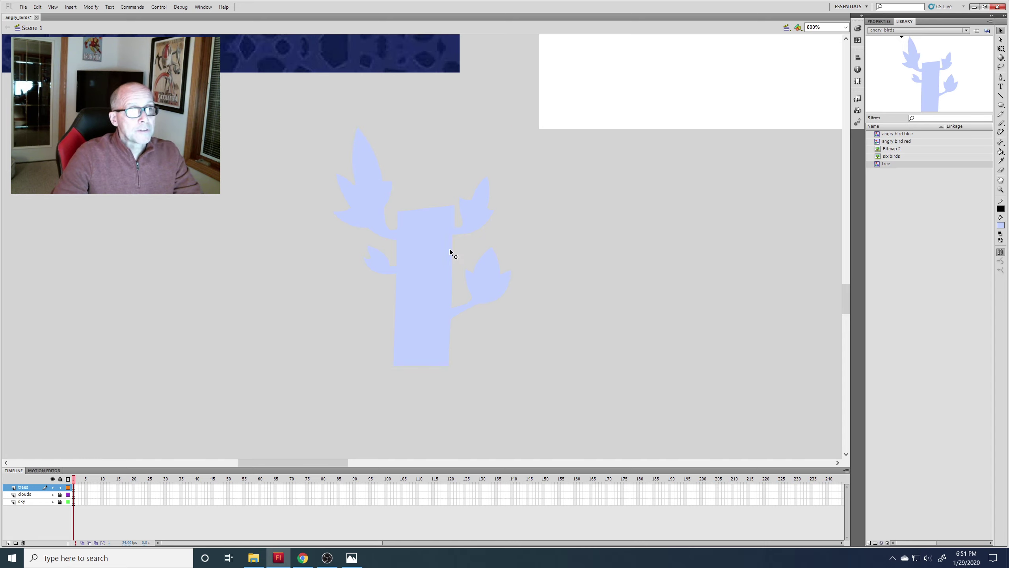
Step: Move the tree symbol from the pasteboard onto the stage, into the white area below the clouds
left_click_drag(481, 230, 595, 130)
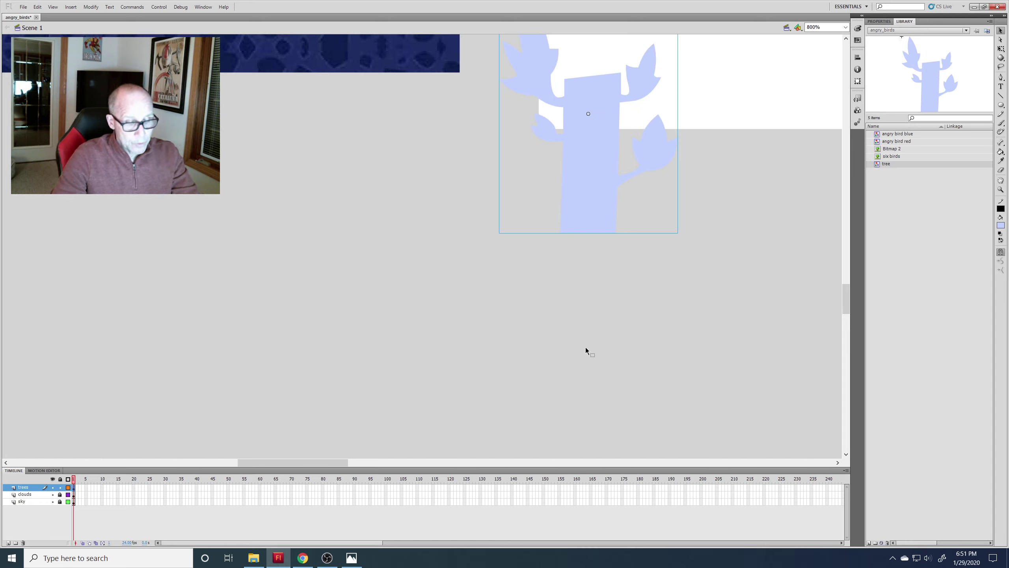
scroll(845, 290, "up", 5)
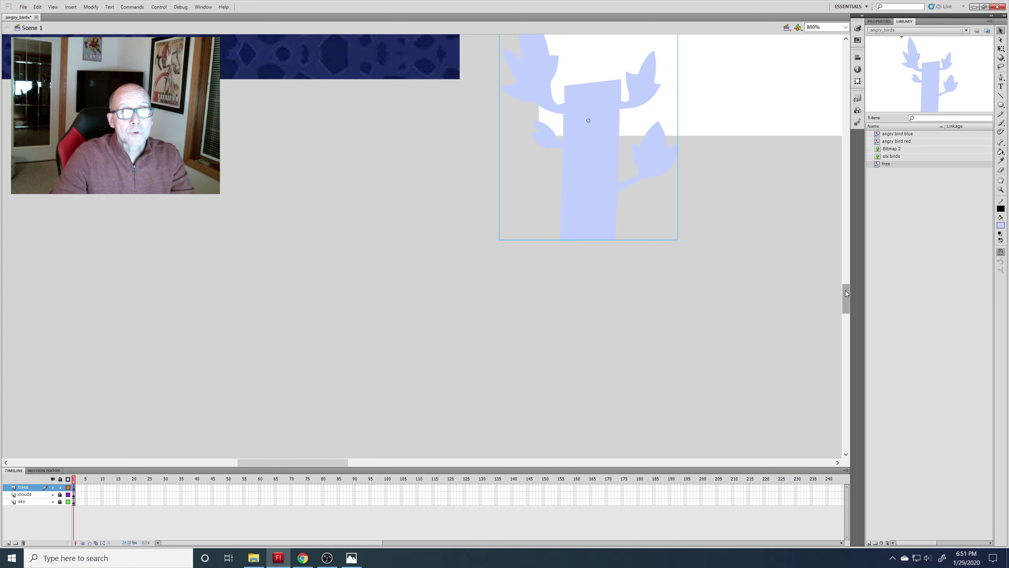
left_click_drag(604, 335, 699, 169)
double_click(1000, 181)
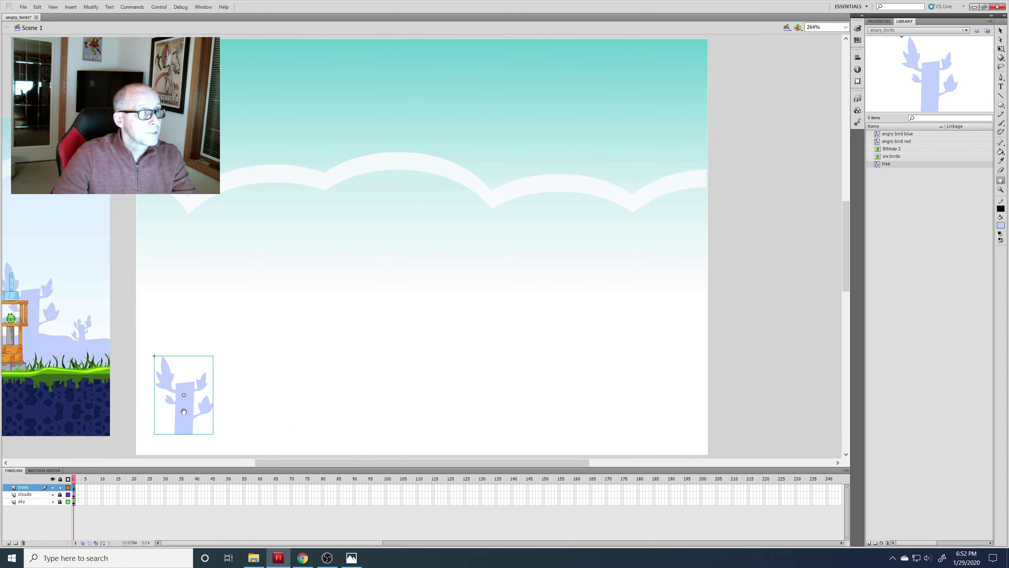
left_click_drag(185, 412, 223, 414)
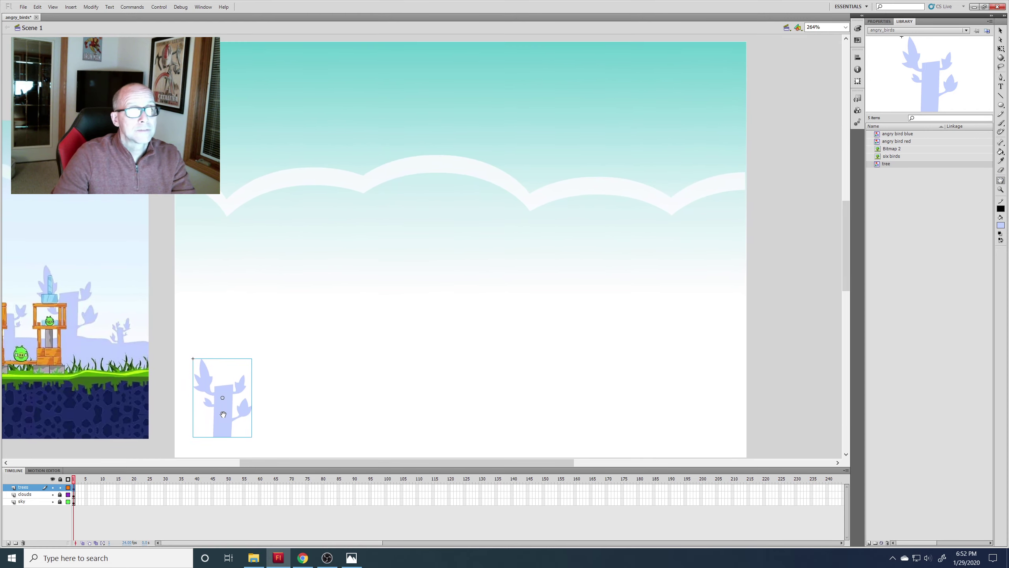
left_click_drag(478, 263, 588, 263)
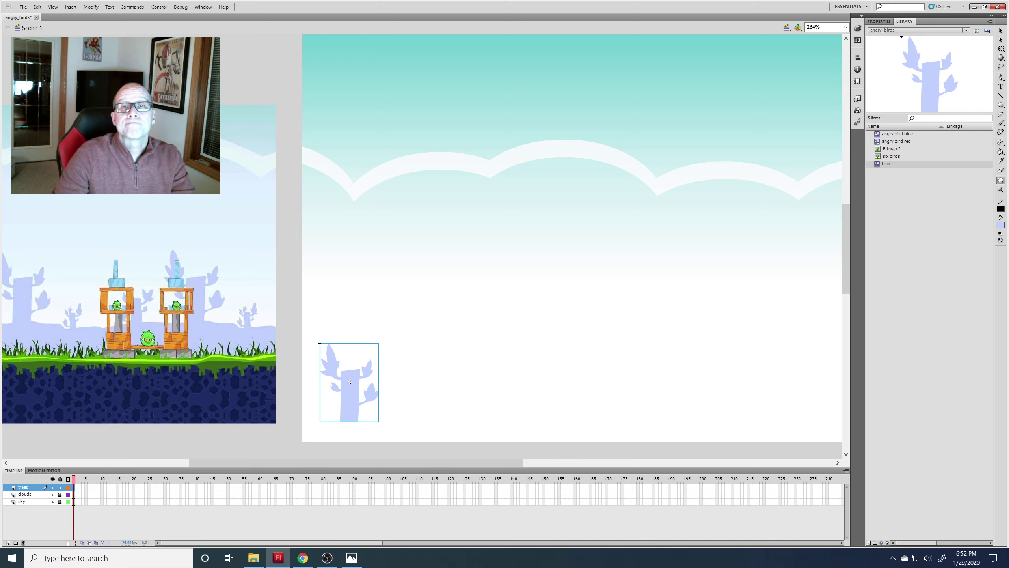
left_click(1001, 31)
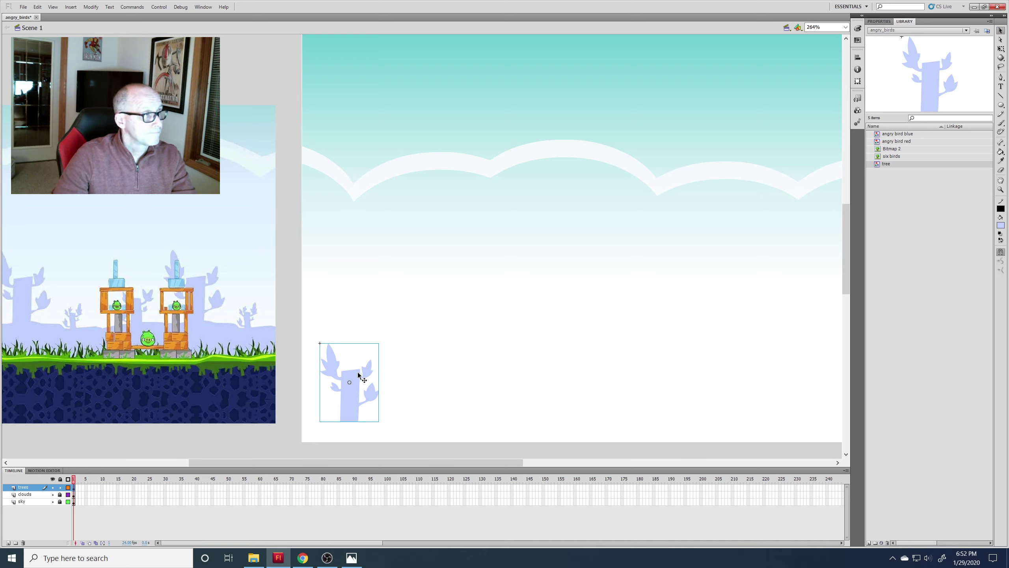
left_click_drag(359, 375, 562, 311)
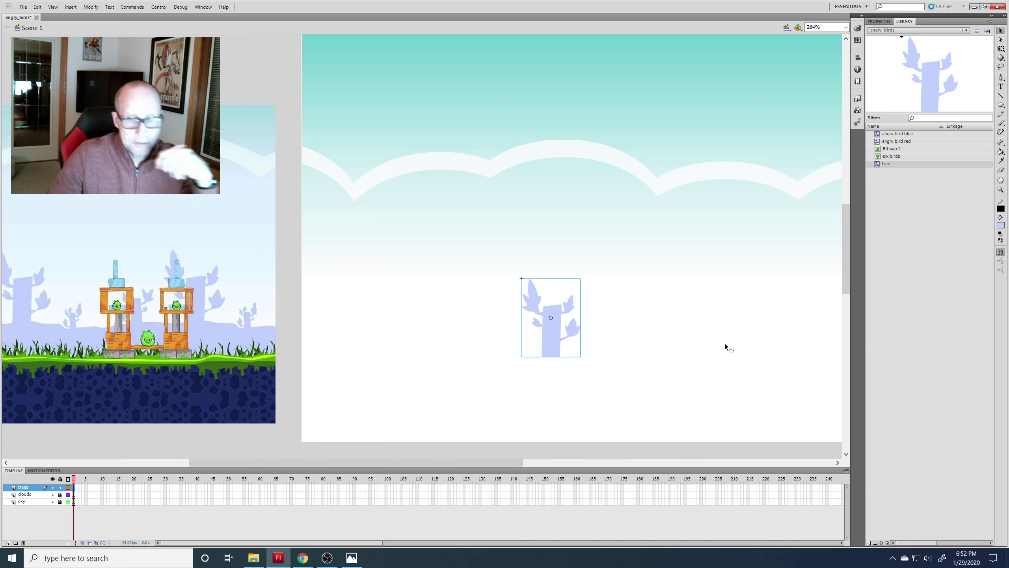
left_click_drag(469, 463, 362, 472)
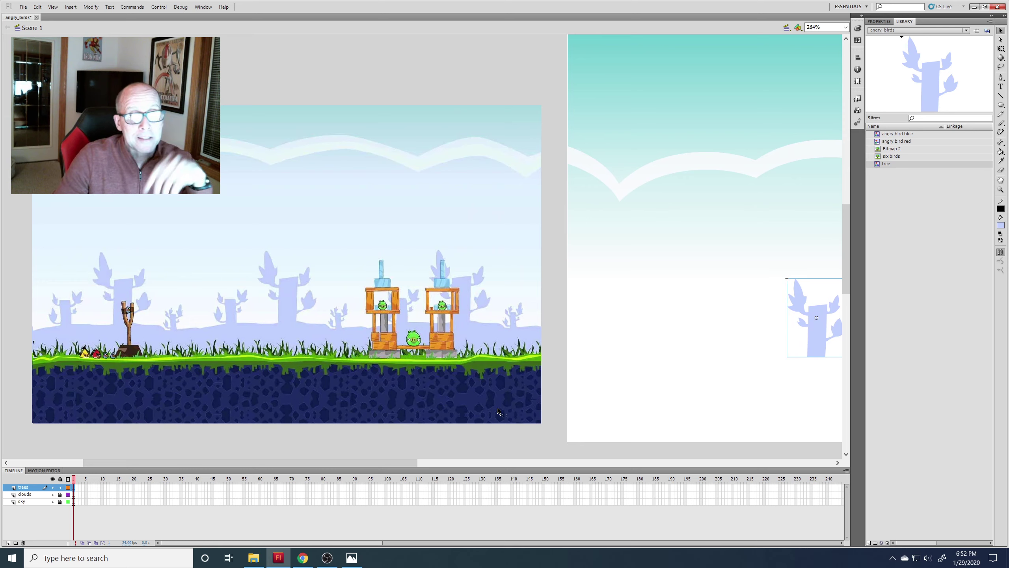
Step: Delete the tree symbol instance from the stage
left_click_drag(826, 337, 622, 379)
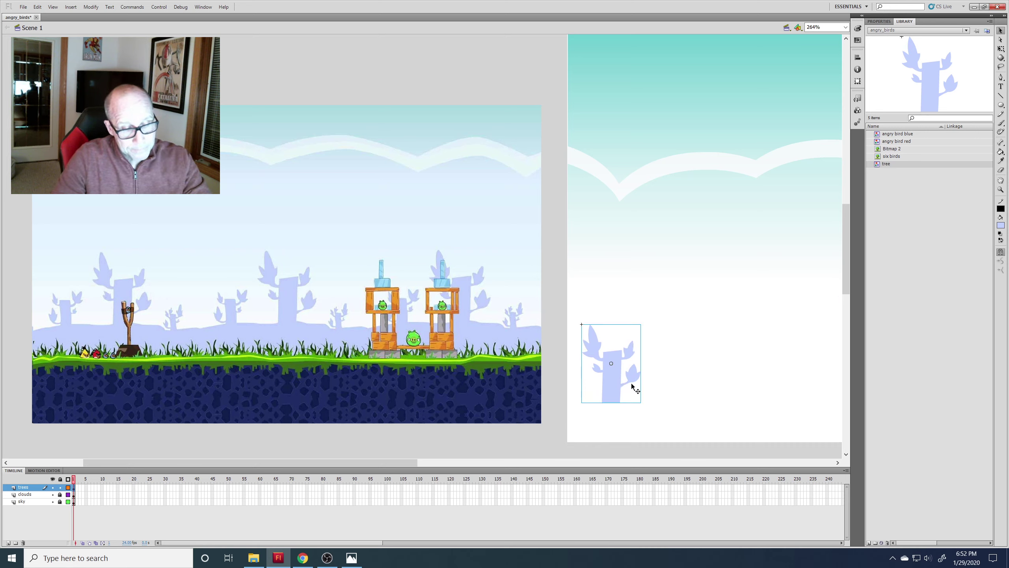
key("Delete")
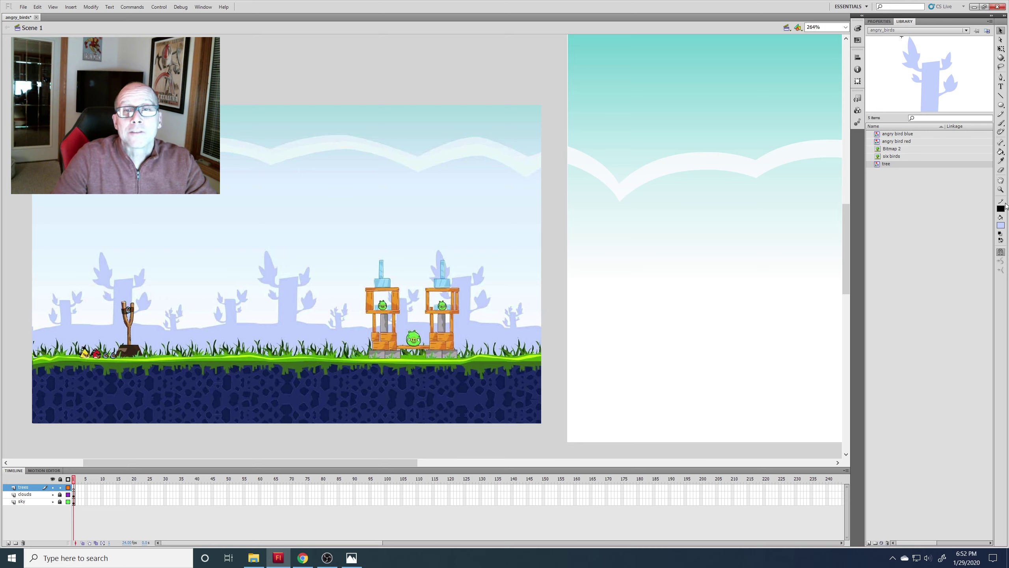
Step: Draw a light-blue rectangle with a black outline across the full width of the stage's white lower area
left_click(1001, 105)
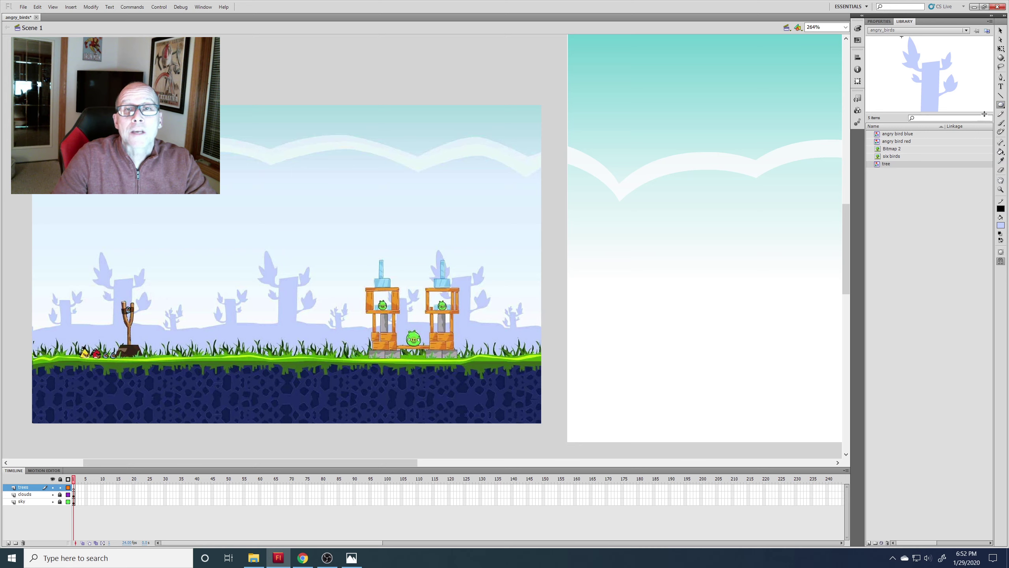
left_click_drag(1003, 107, 967, 104)
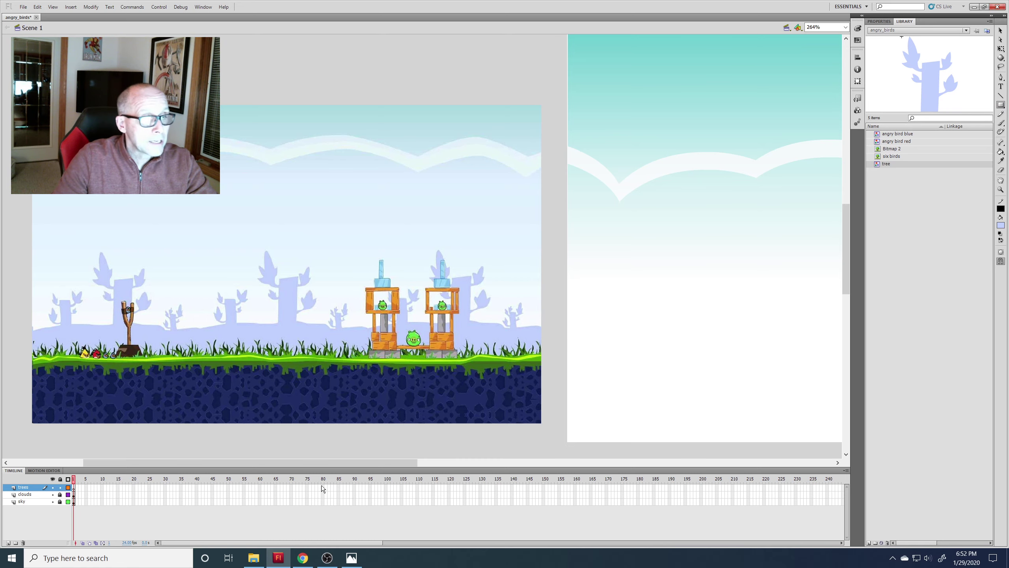
left_click_drag(359, 461, 485, 476)
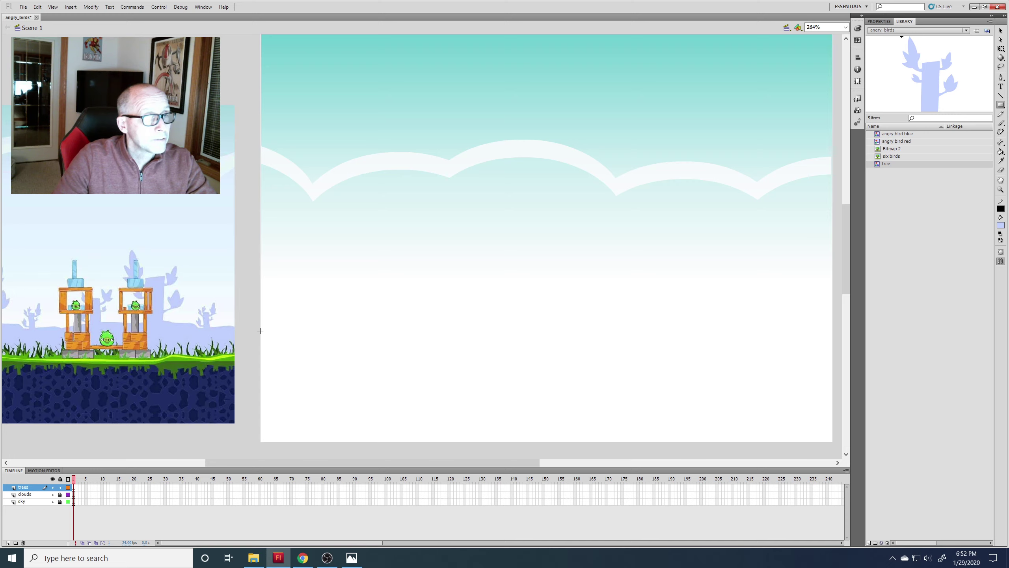
mouse_move(260, 333)
left_mouse_down()
mouse_move(799, 422)
mouse_move(831, 440)
left_mouse_up()
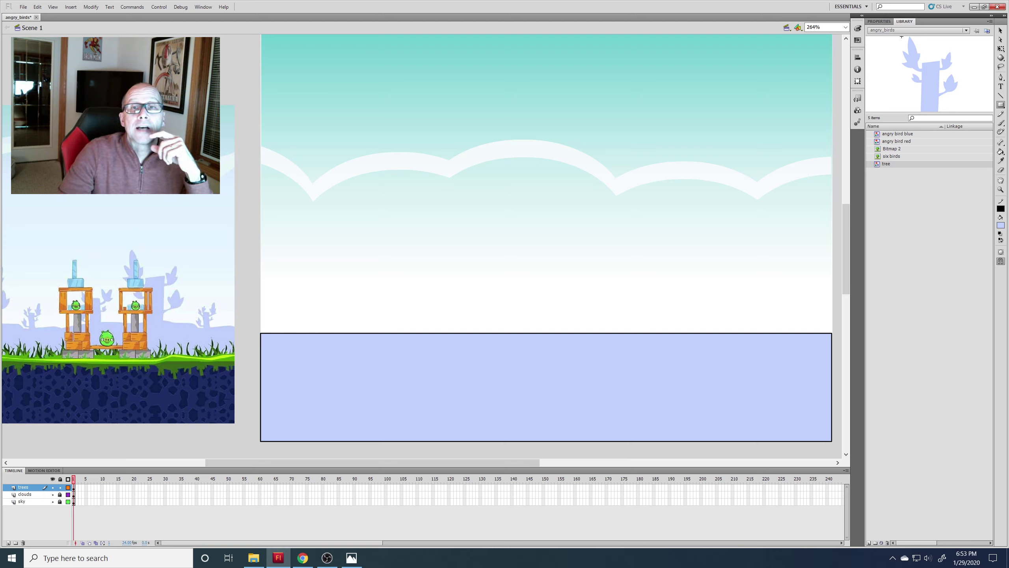
left_click(1001, 114)
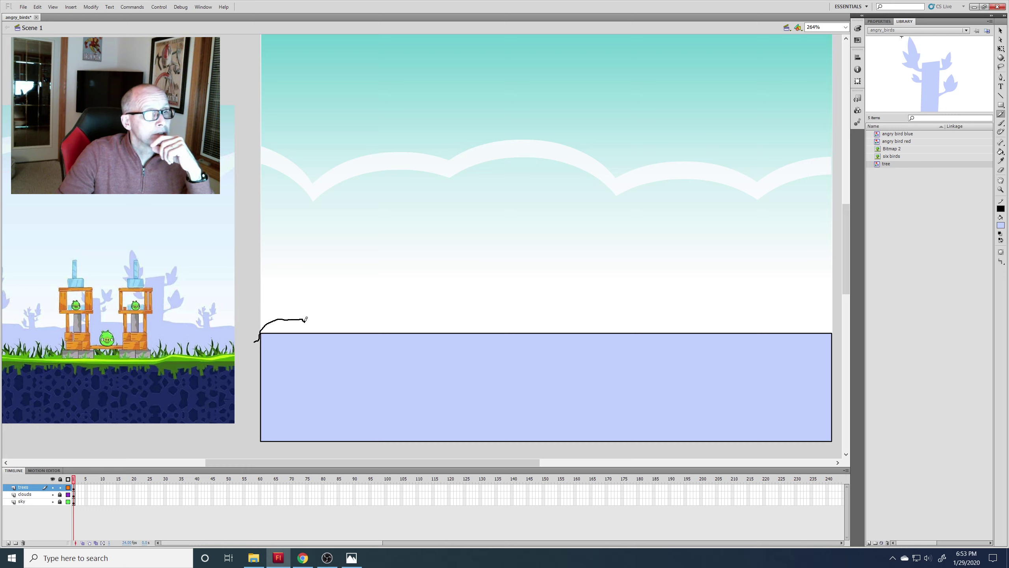
left_click_drag(323, 315, 396, 319)
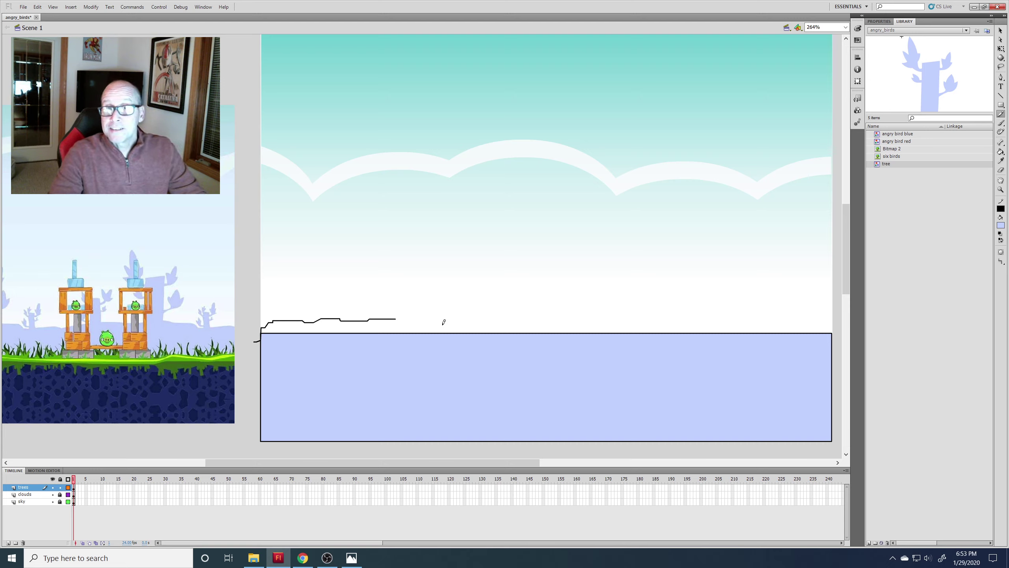
key("ctrl+z")
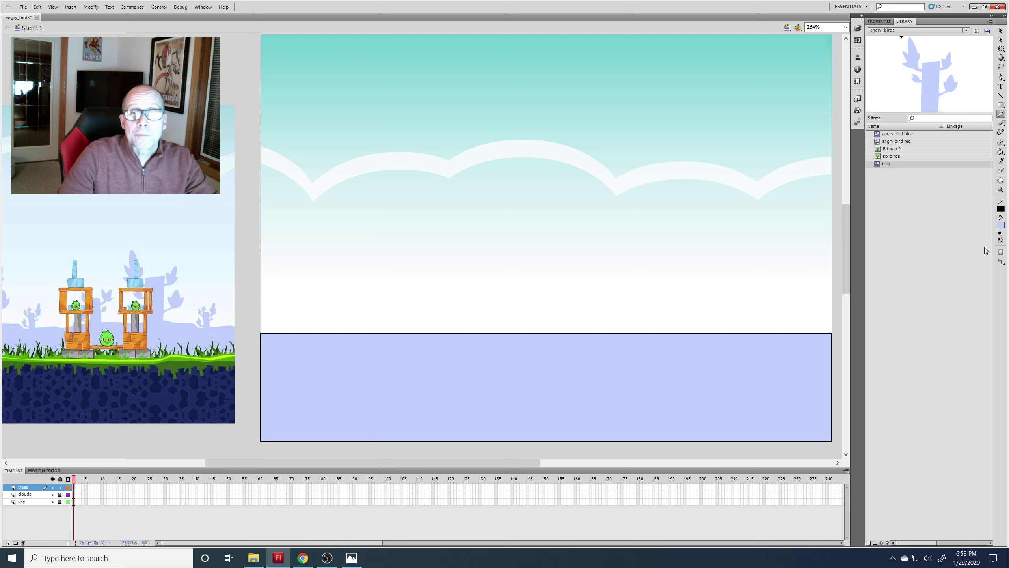
Step: Draw a wavy hill line with the Pencil in Smooth mode just above the rectangle, from its left corner to its right corner
left_click(1001, 263)
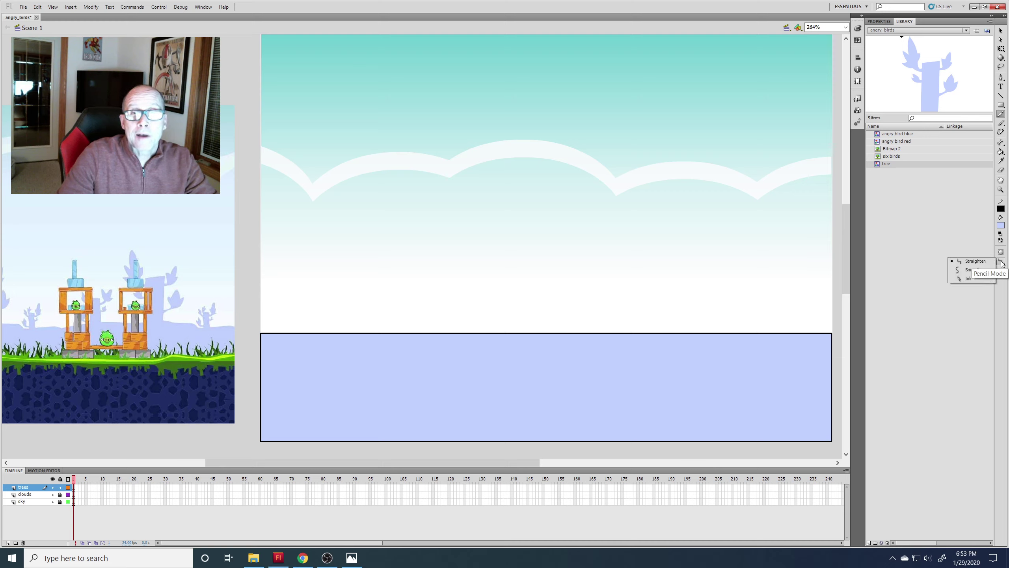
left_click(972, 270)
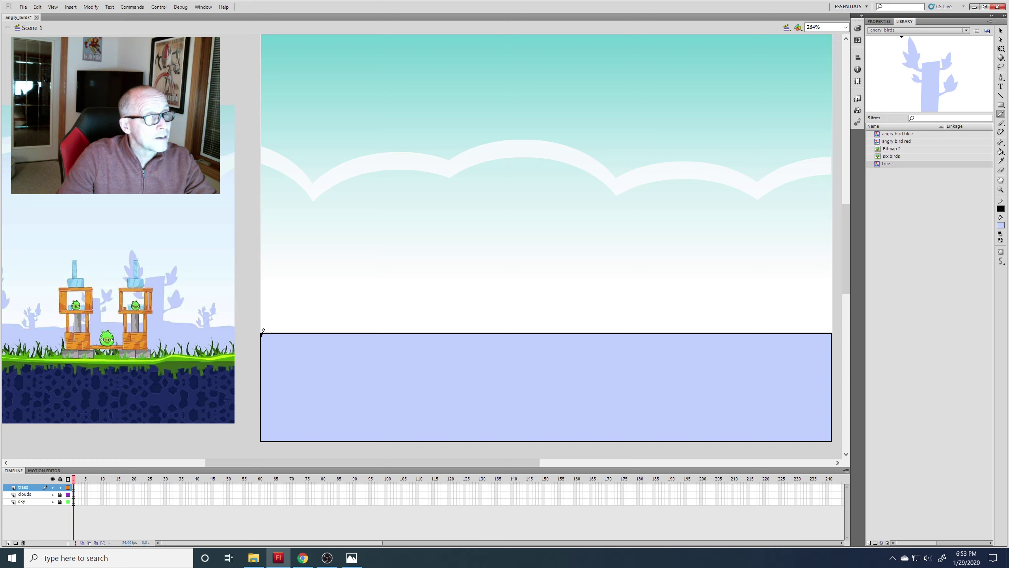
left_click_drag(273, 320, 491, 318)
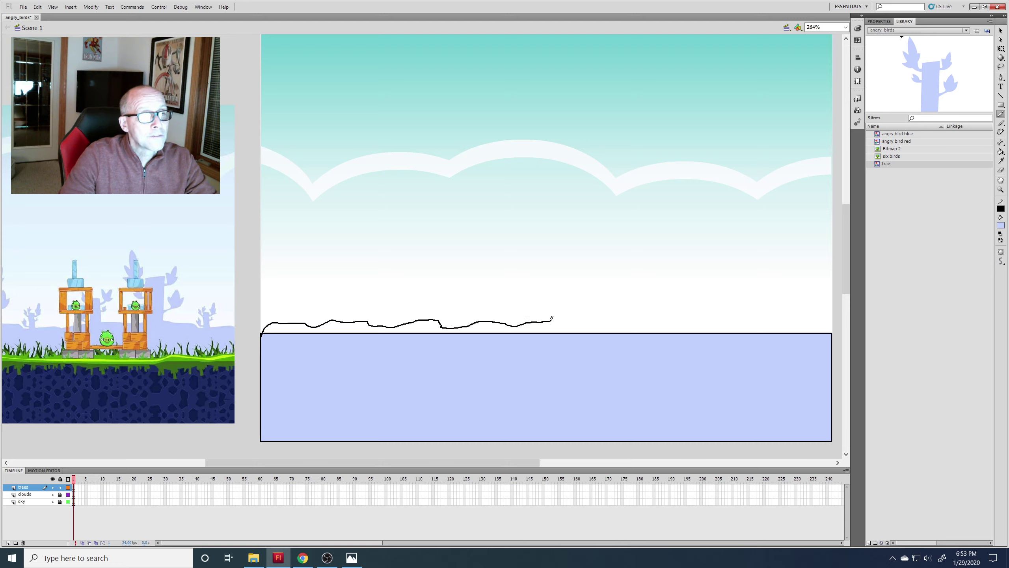
left_click_drag(566, 324, 585, 318)
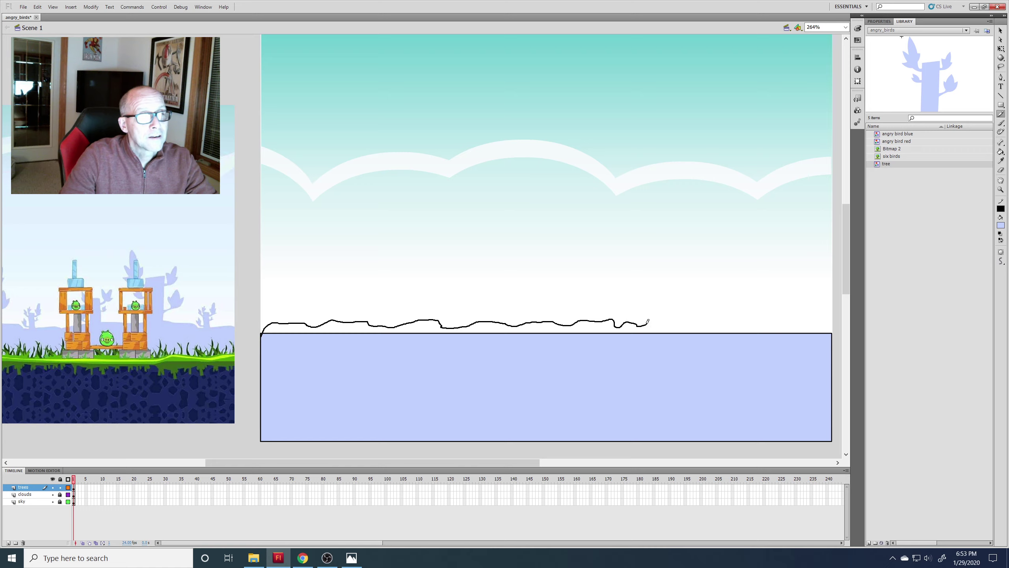
left_click_drag(657, 318, 789, 319)
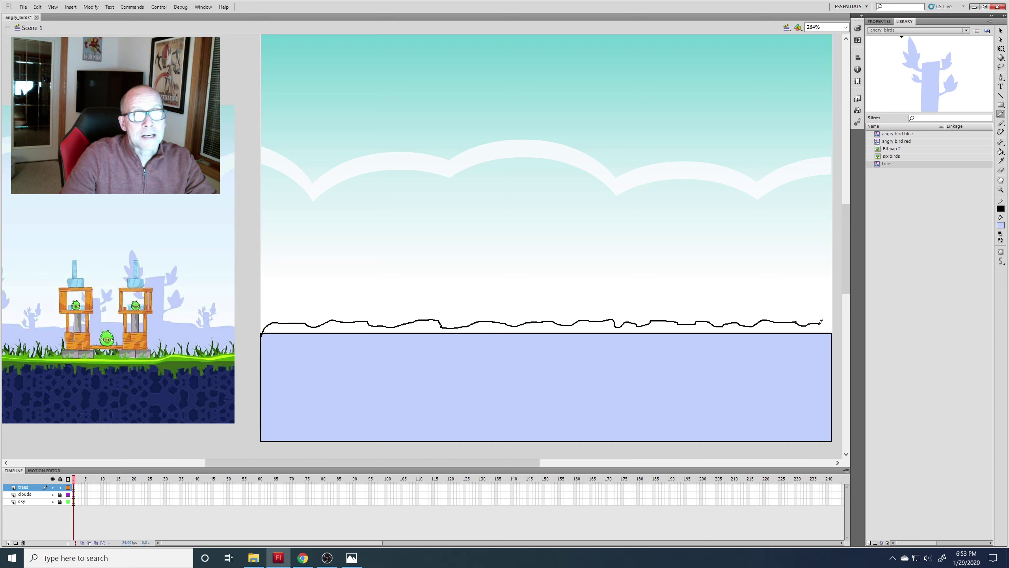
left_click_drag(833, 332, 836, 339)
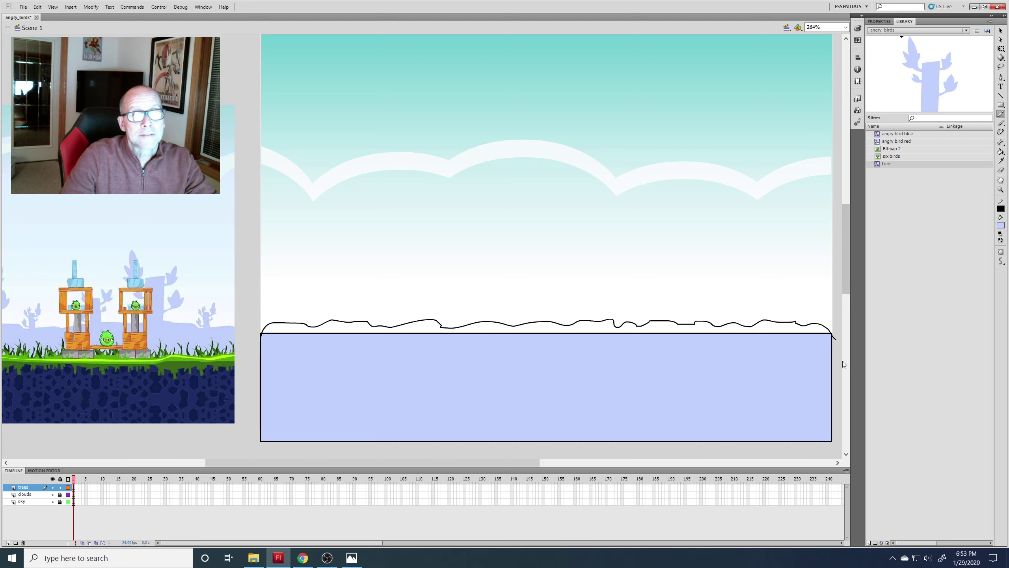
Step: Delete the rectangle's top outline and fill the gap beneath the wavy line with the same light blue
left_click(1001, 30)
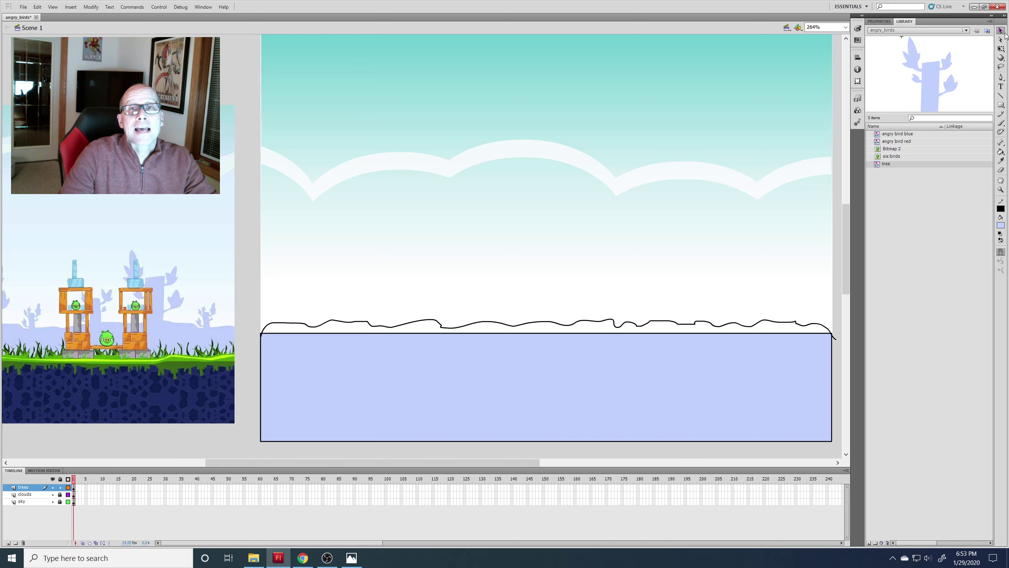
left_click(271, 336)
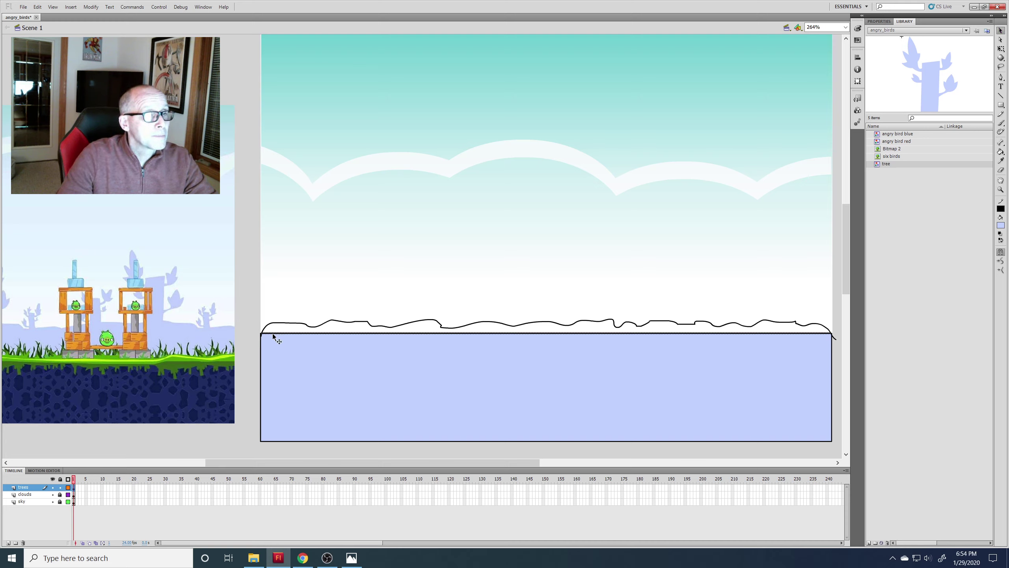
key("Delete")
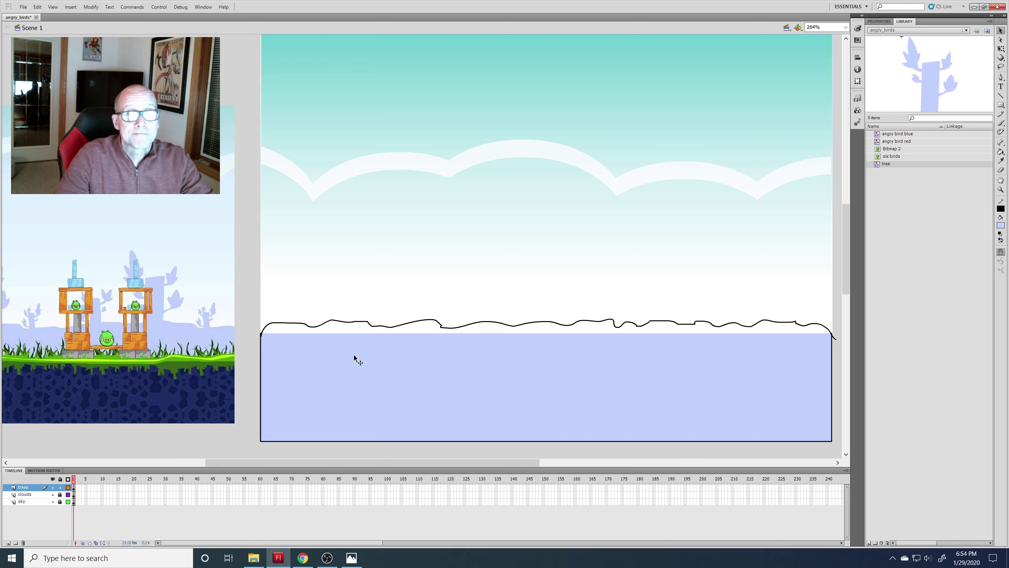
left_click(1001, 151)
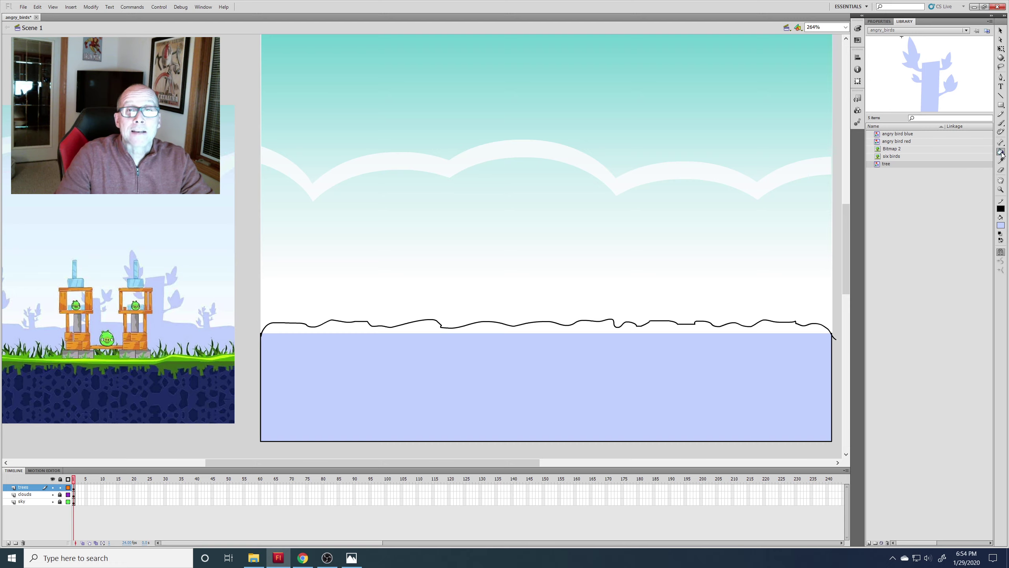
left_click(775, 325)
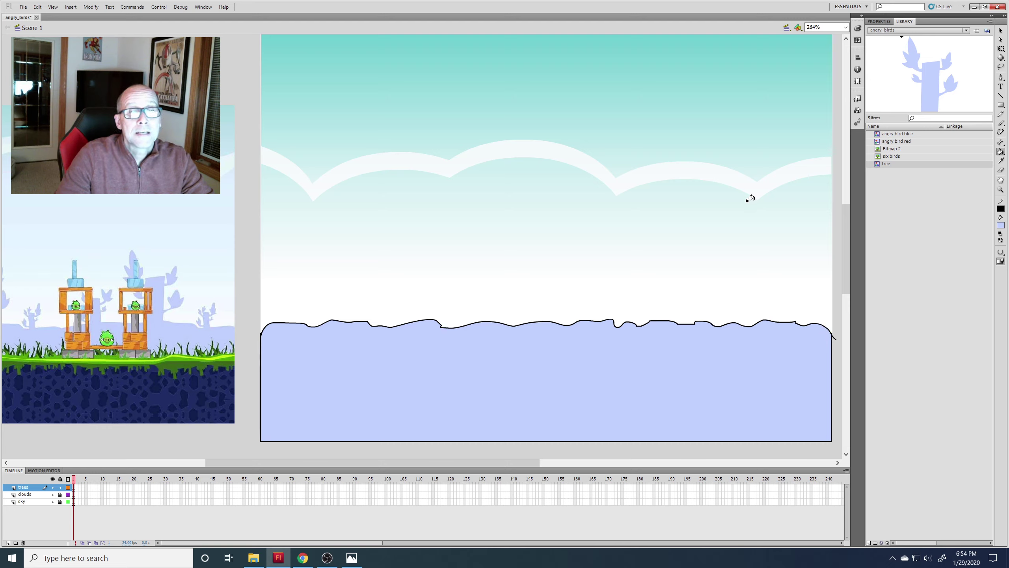
Step: Delete the black outline along the left and middle sections of the hill's wavy top edge
left_click(1000, 30)
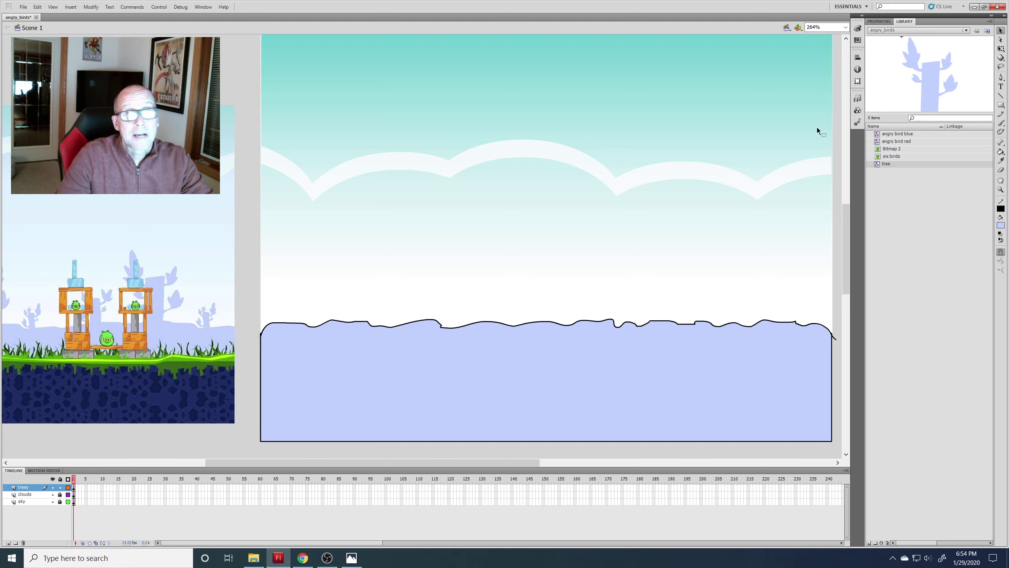
left_click(290, 323)
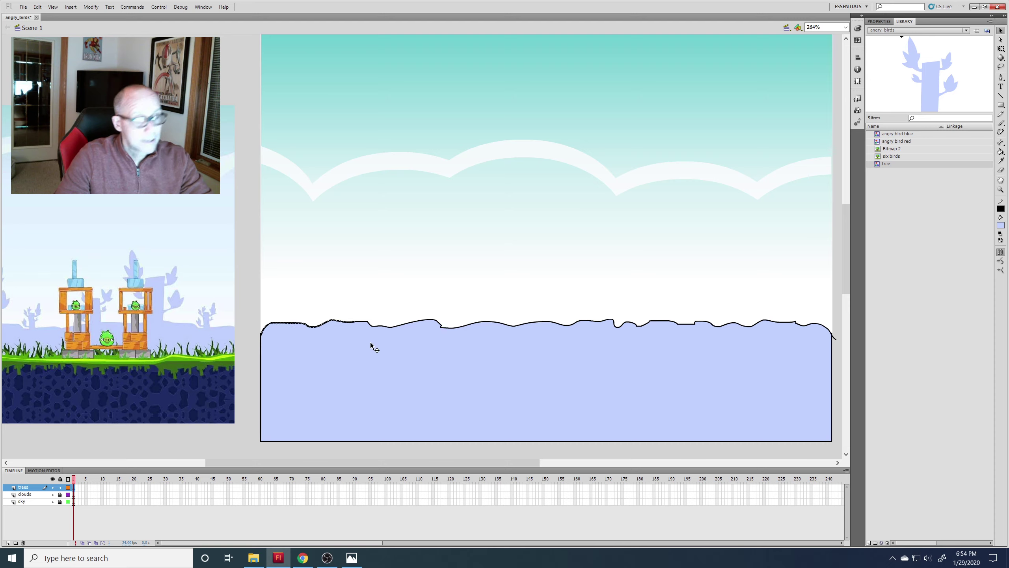
key("Delete")
left_click(378, 326)
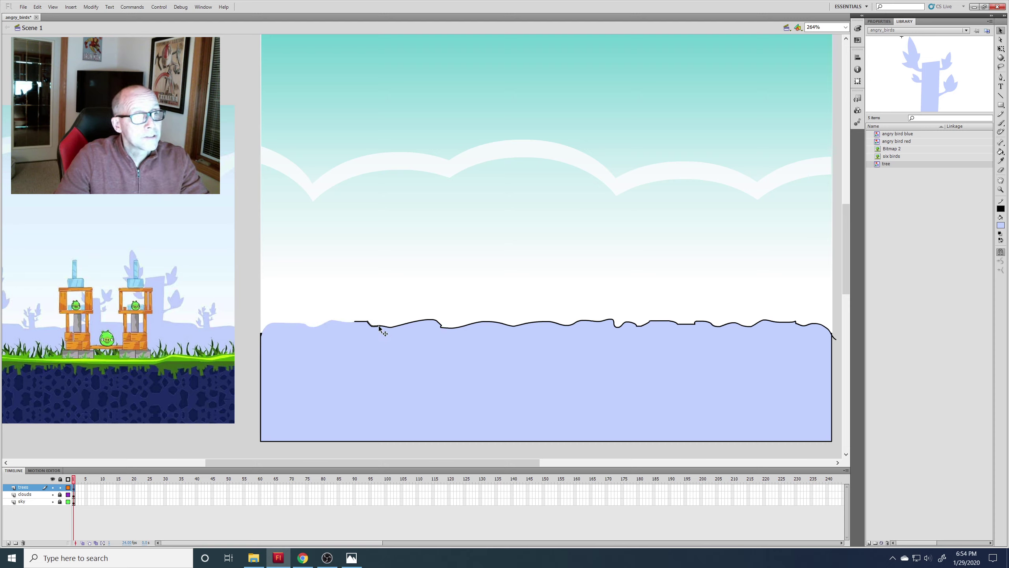
key("Delete")
left_click(365, 322)
key("Delete")
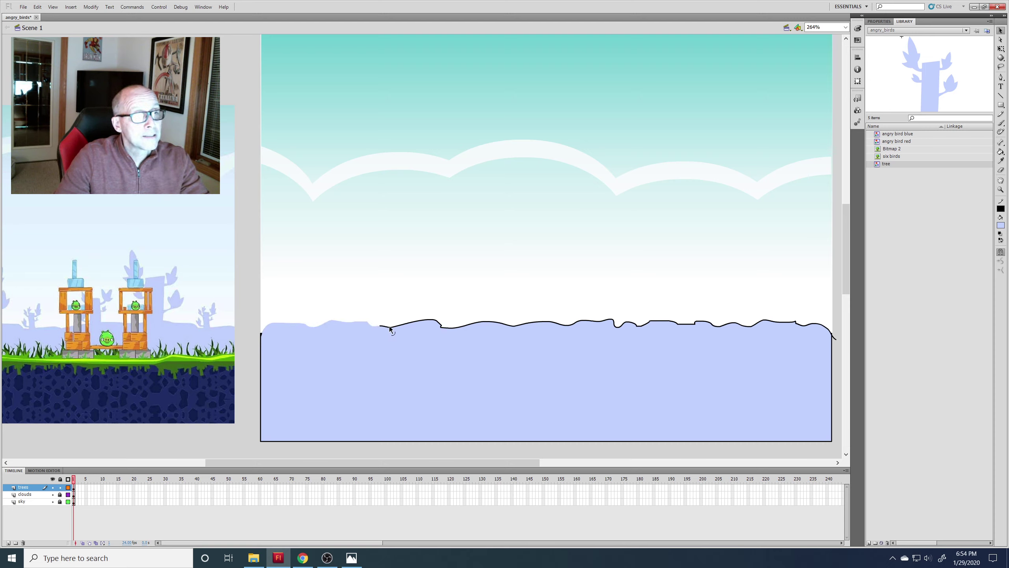
left_click(391, 327)
key("Delete")
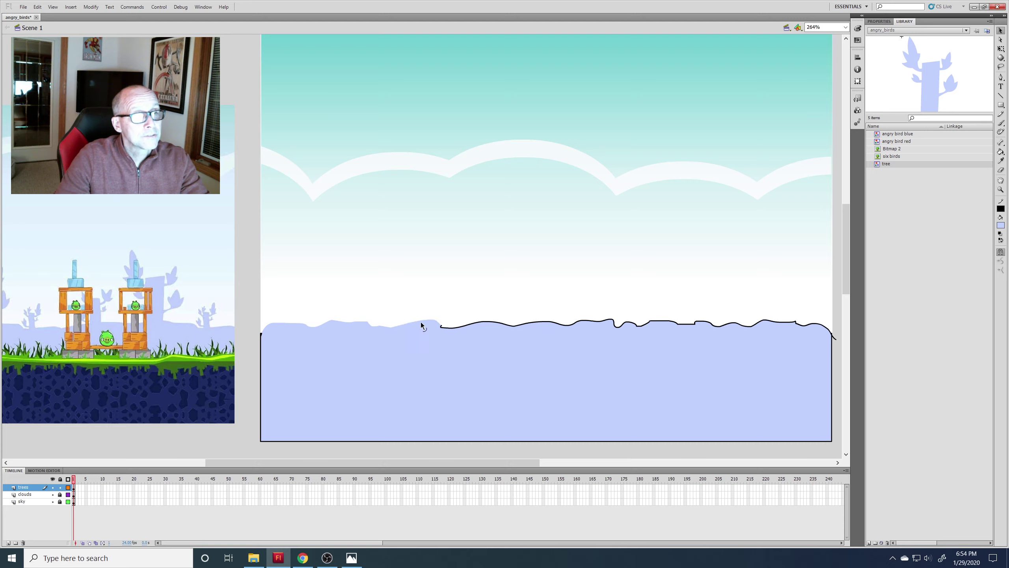
left_click(456, 329)
key("Delete")
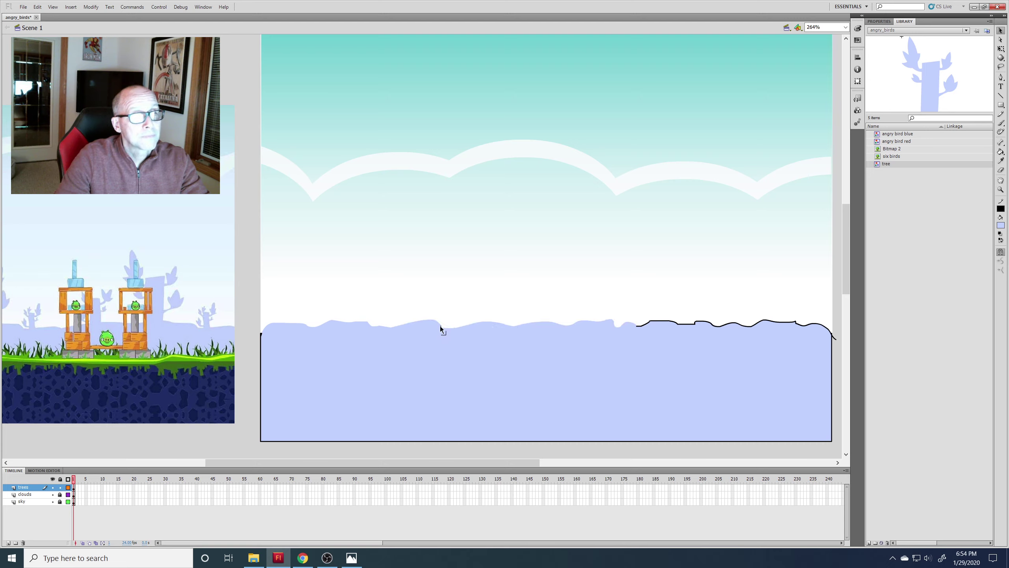
Step: Delete the remaining black outline segments along the right section of the hill's wavy top edge, keeping the blue fill
left_click(671, 324)
key("Delete")
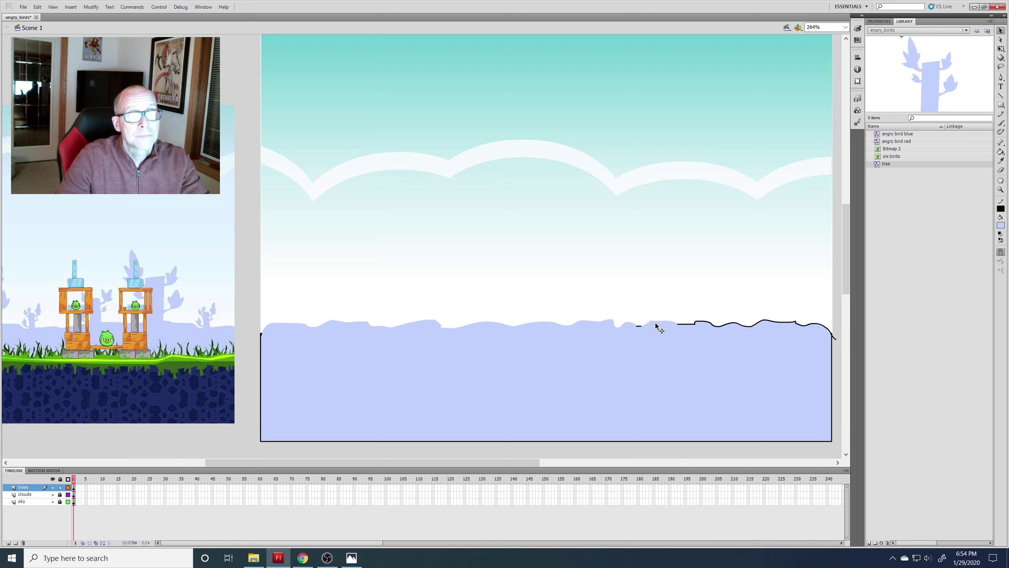
left_click(638, 326)
key("Delete")
left_click(706, 323)
key("Delete")
left_click(815, 326)
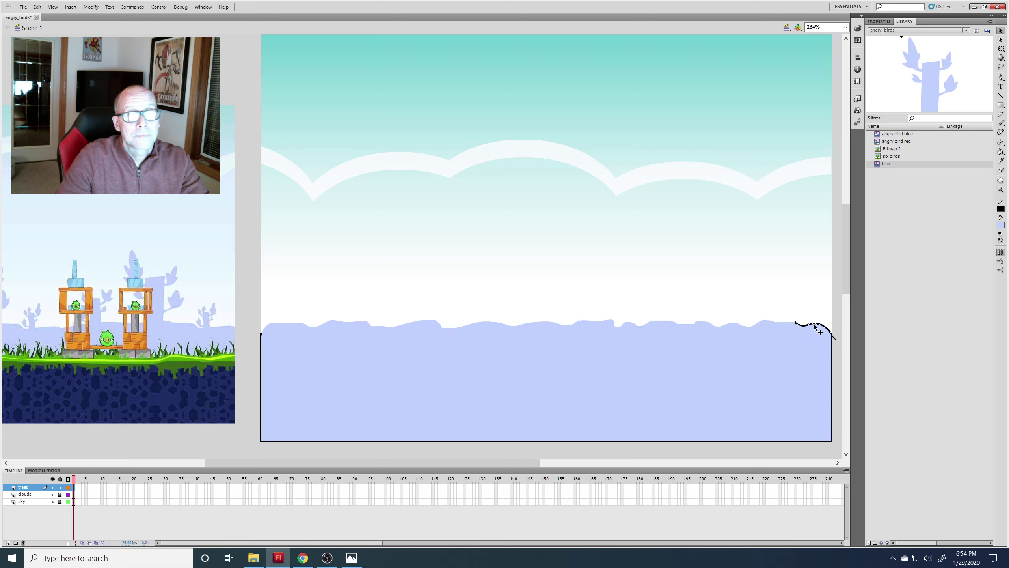
left_click(798, 325)
key("Delete")
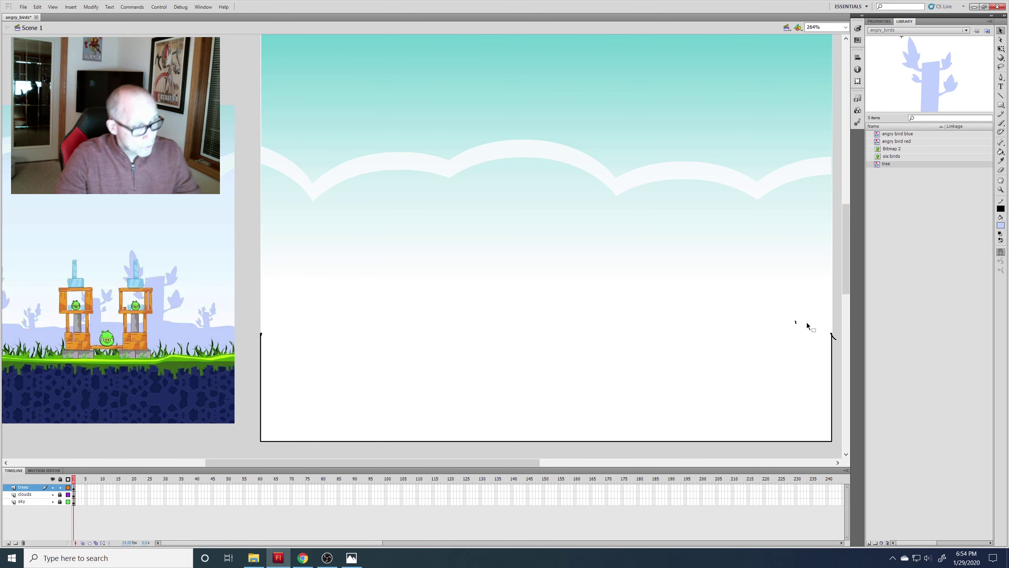
key("ctrl+z")
left_click(809, 307)
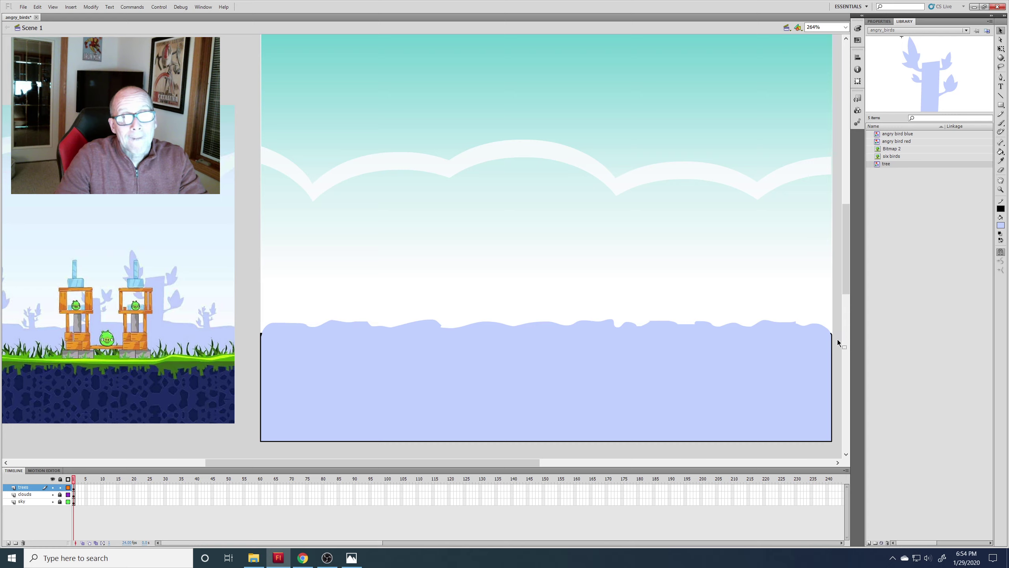
Step: Delete the black outlines on the hill shape's right, bottom and left sides
left_click(833, 339)
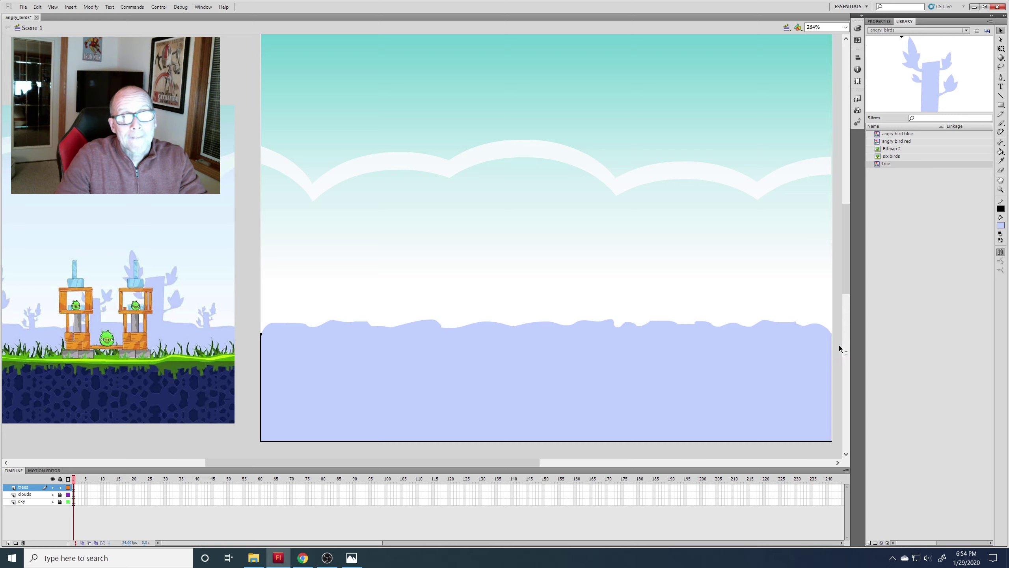
left_click(795, 441, "shift")
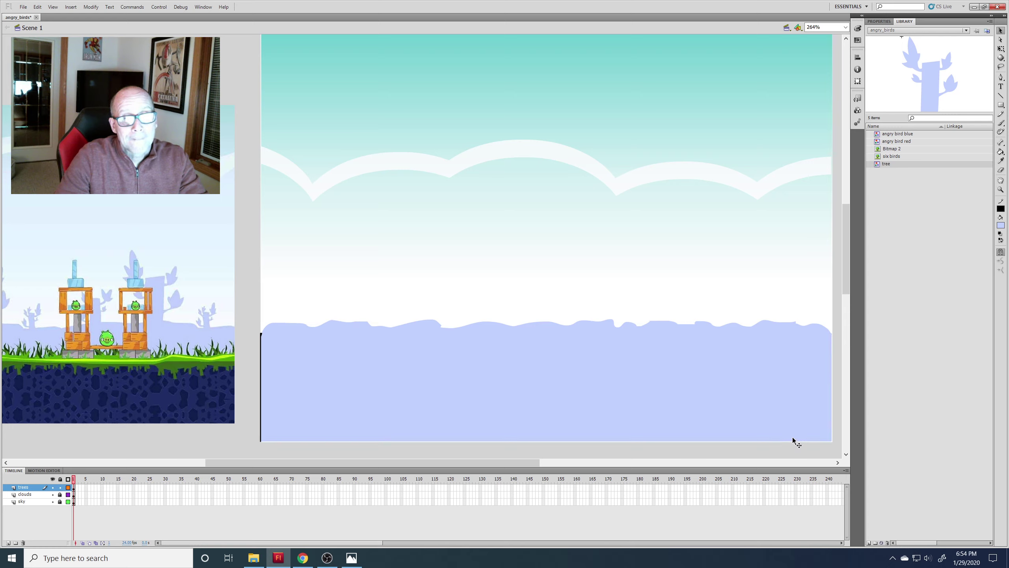
left_click(261, 374, "shift")
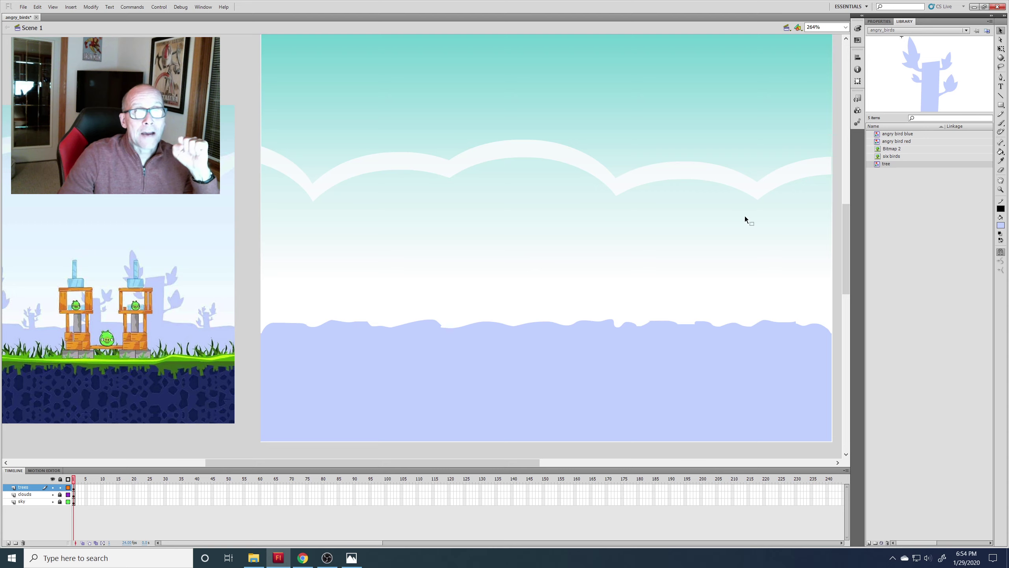
Step: Place a tree symbol from the library on the hill slightly left of the stage's centre and paste a second tree
left_click_drag(929, 103, 492, 286)
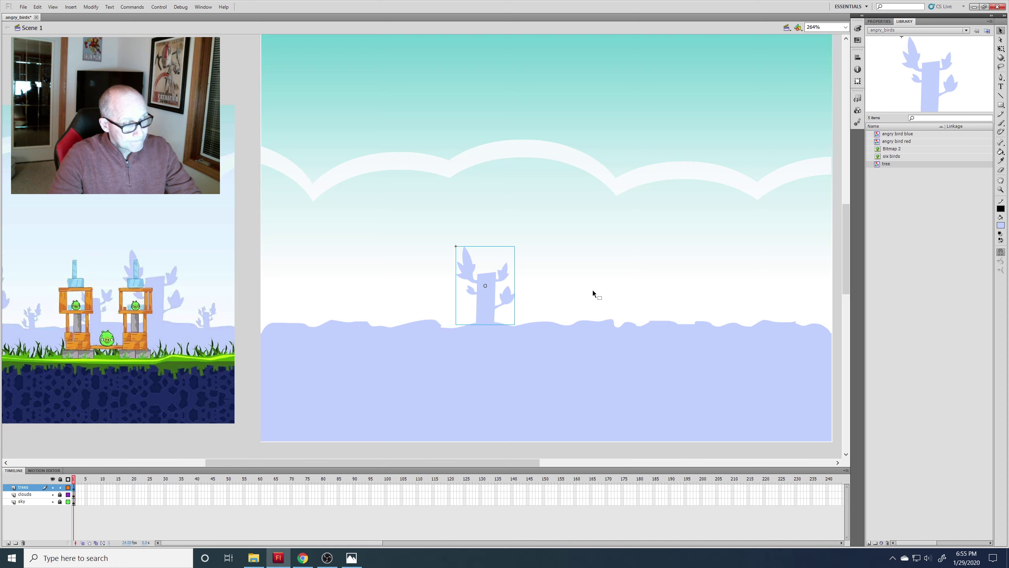
key("ctrl+v")
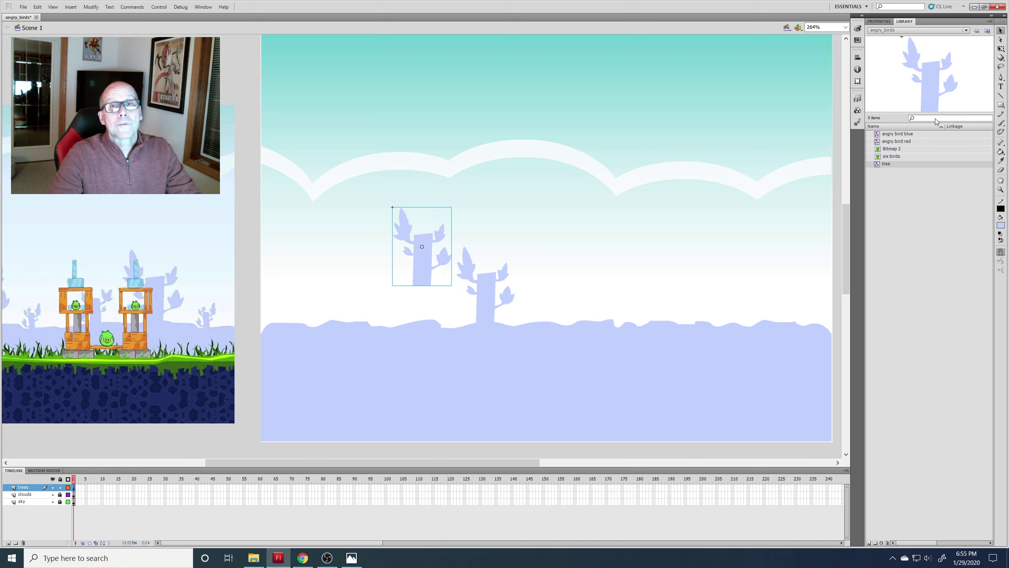
Step: Move the second tree onto the right part of the hill and paste a third, scaled to about half size, on the left part
left_click_drag(431, 273, 709, 316)
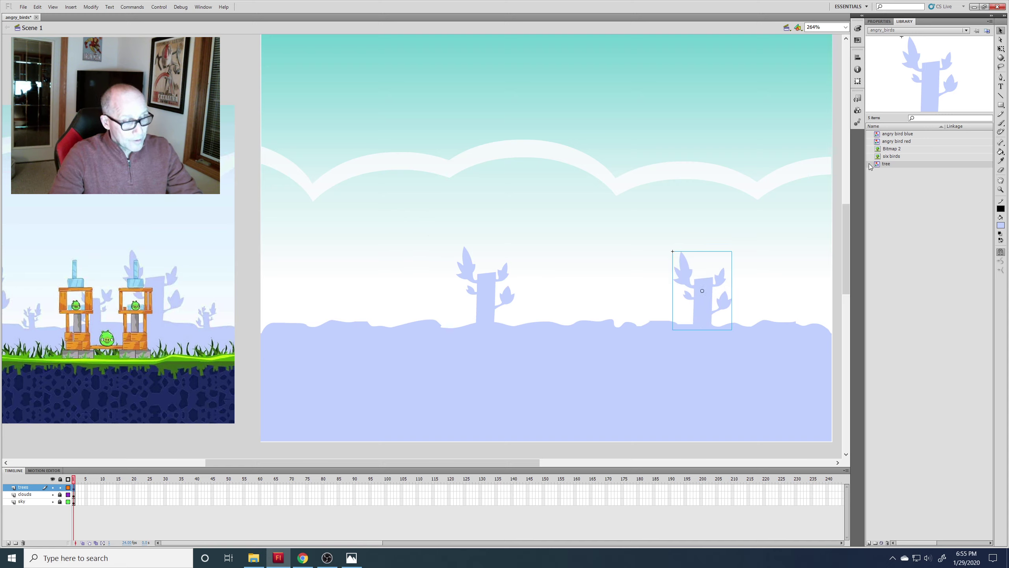
key("ctrl+v")
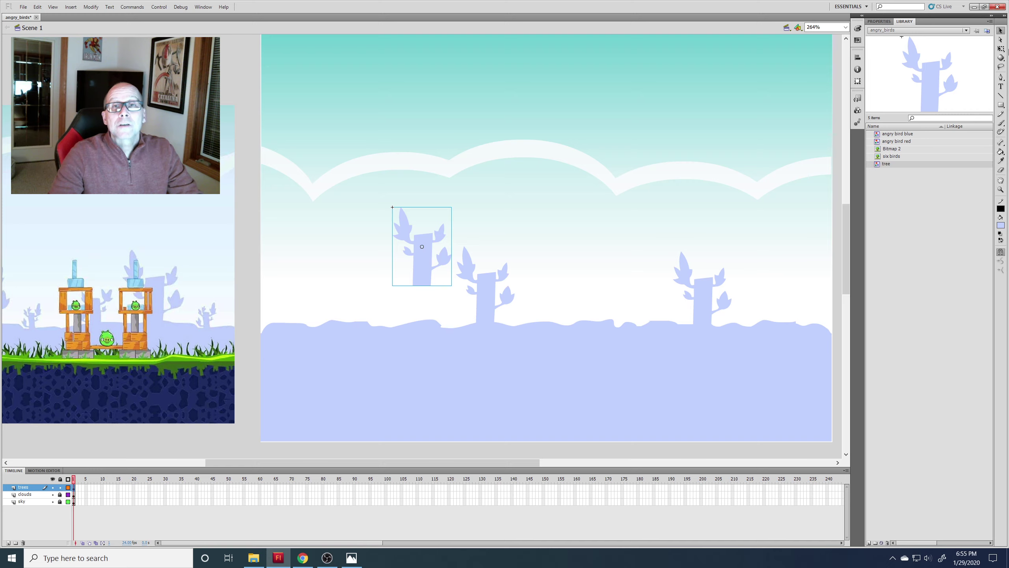
left_click(1001, 48)
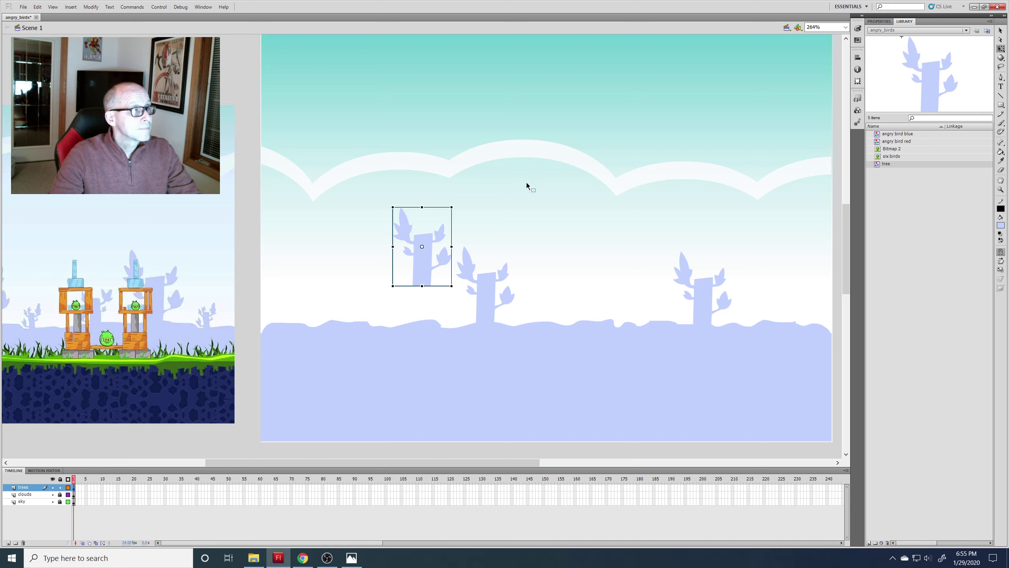
left_click_drag(451, 207, 437, 220)
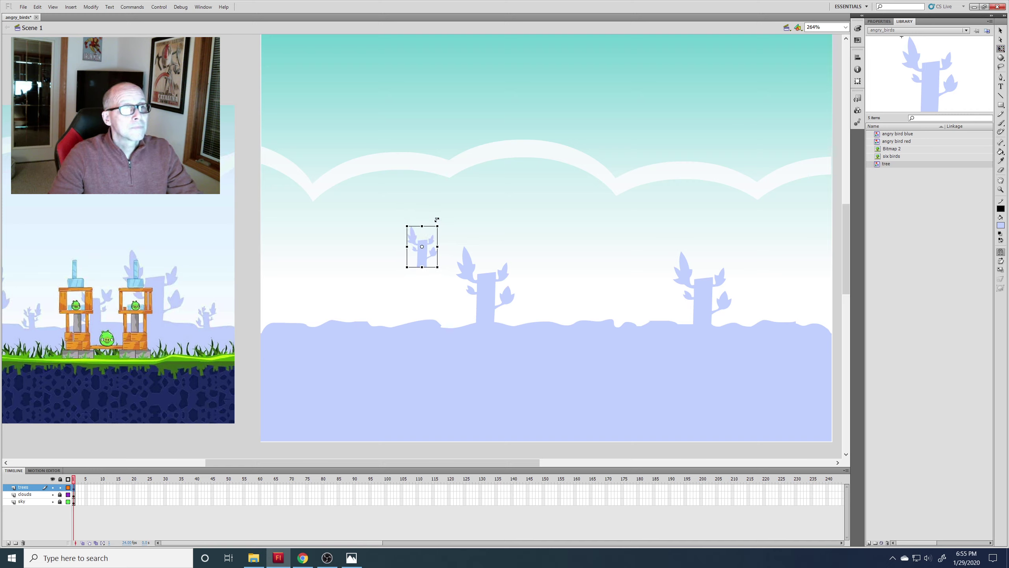
left_click_drag(425, 257, 377, 320)
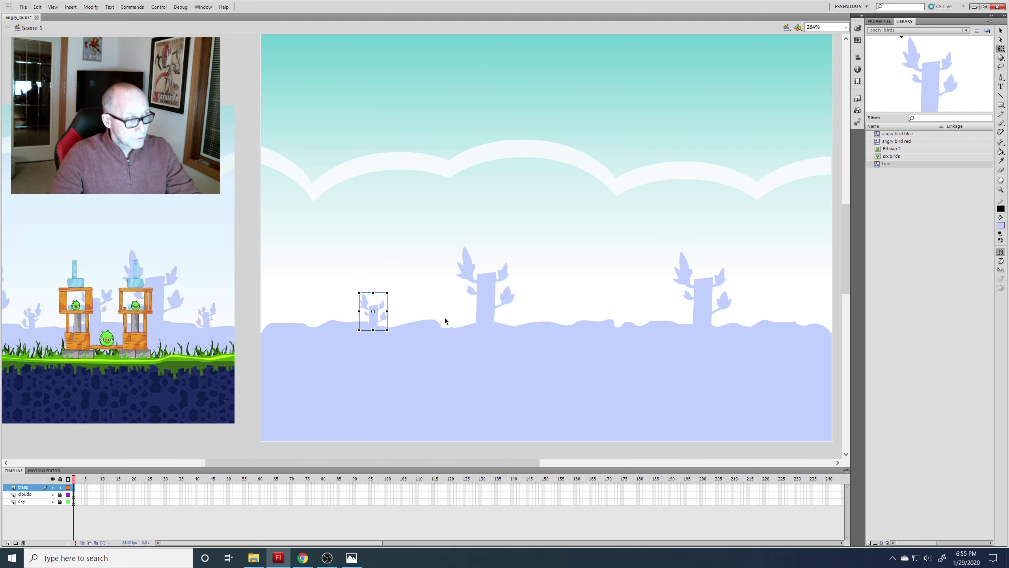
Step: Paste a small tree near the hill's right end and a slightly larger one midway between the two big trees
key("ctrl+v")
left_click_drag(425, 258, 778, 318)
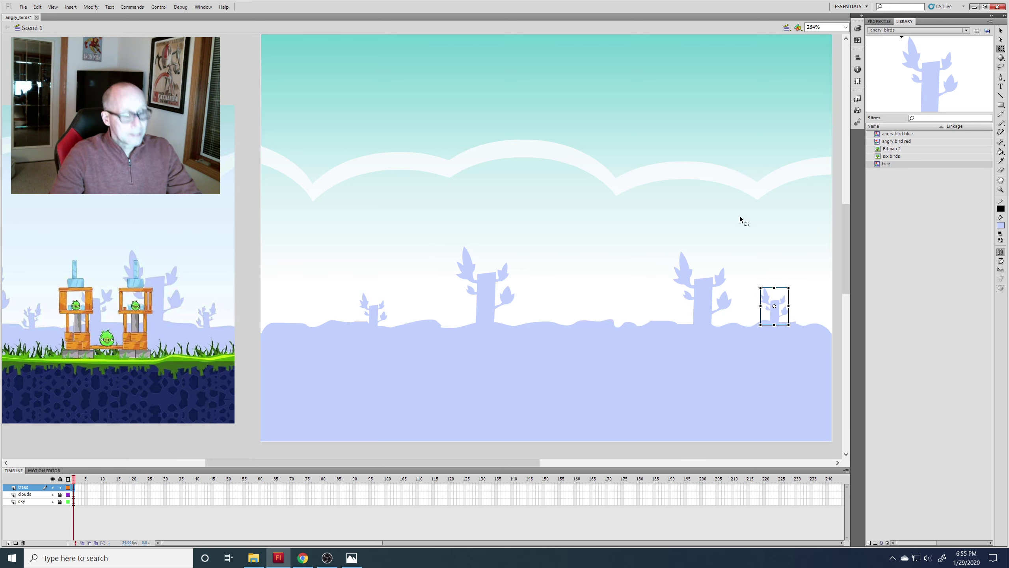
key("ctrl+z")
left_click_drag(435, 230, 441, 221)
left_click_drag(423, 258, 587, 311)
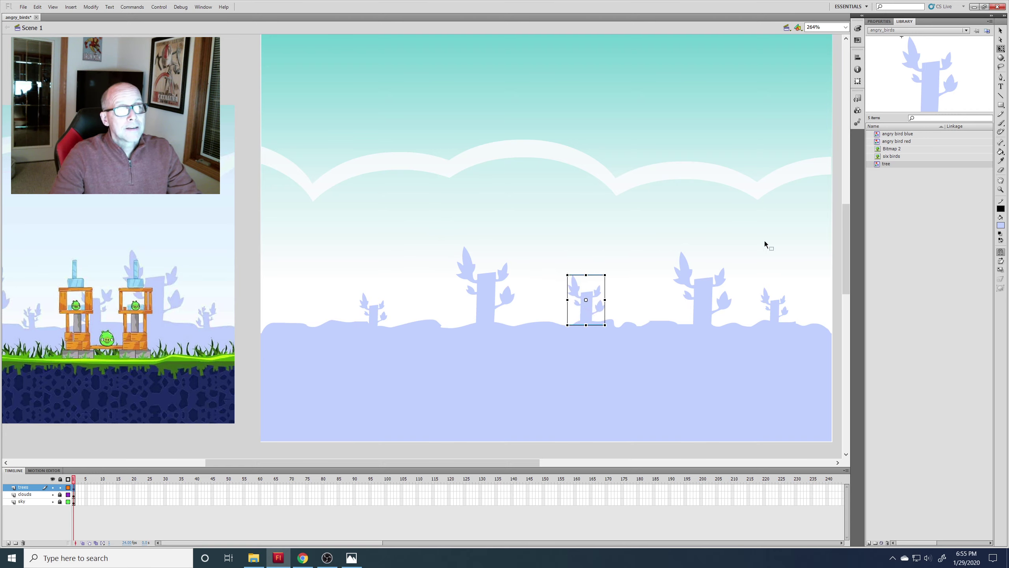
Step: Place a copy of the medium tree at the hill's left end and shift the neighbouring small tree slightly left
mouse_move(521, 461)
left_mouse_down()
mouse_move(409, 457)
mouse_move(520, 456)
left_mouse_up()
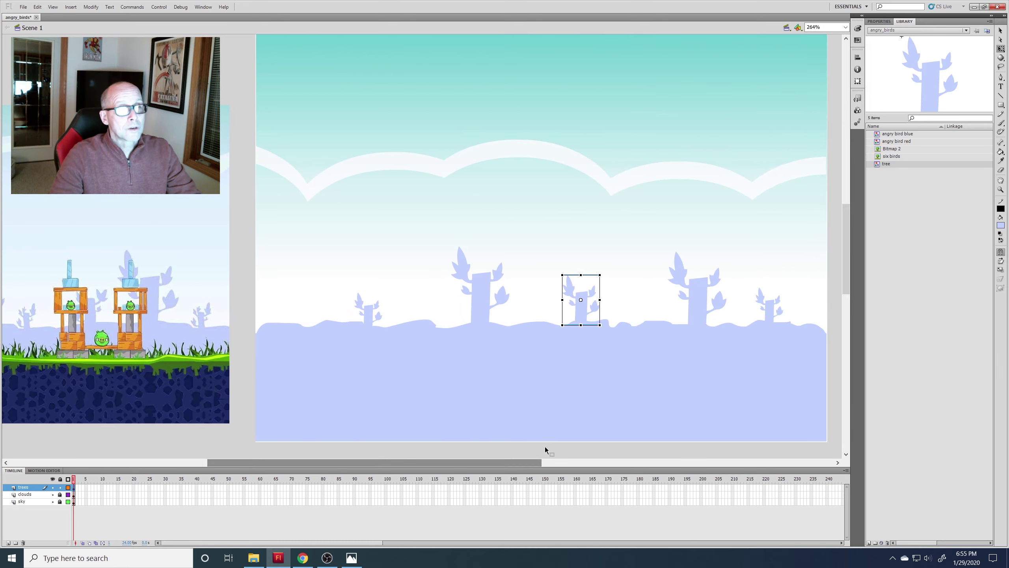
left_click_drag(583, 316, 294, 319)
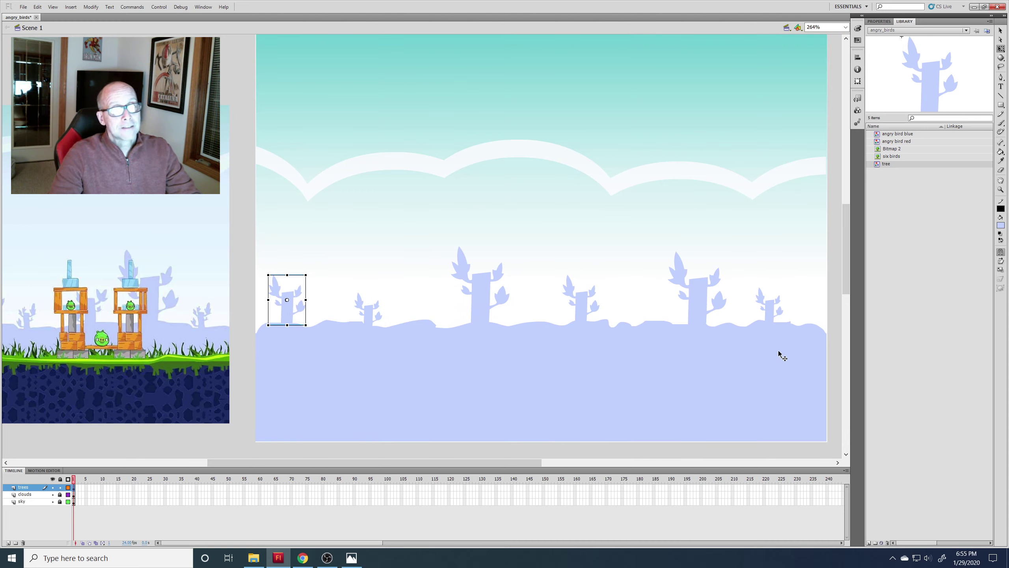
left_click_drag(483, 463, 529, 469)
left_click(256, 313)
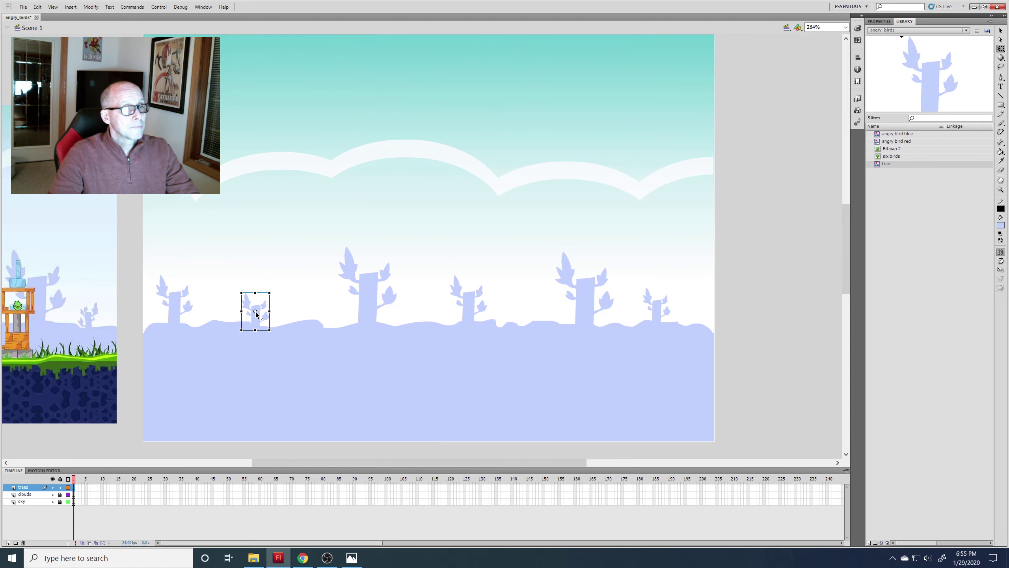
left_click_drag(258, 320, 244, 319)
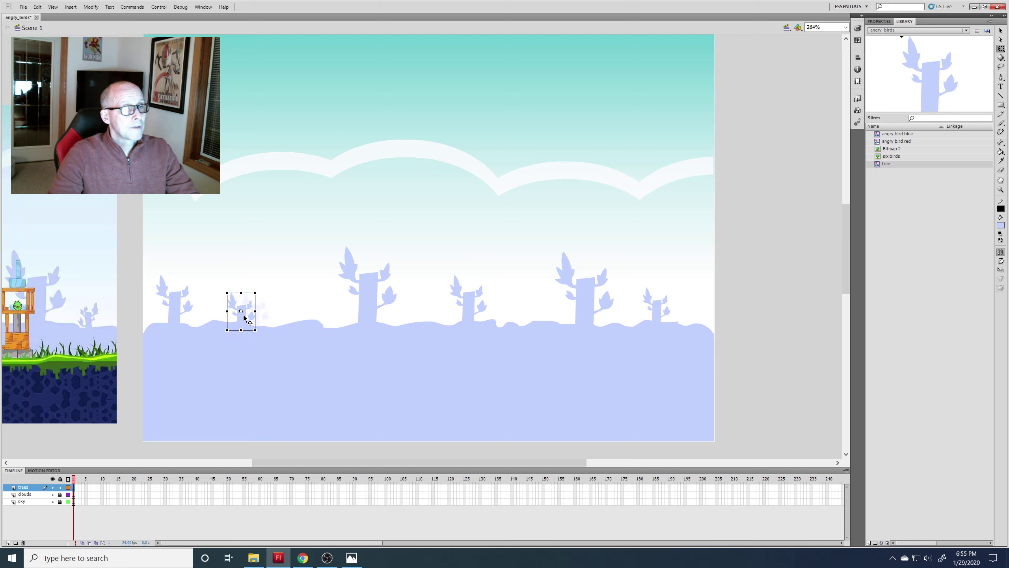
Step: Copy the leftmost medium tree and place the duplicate between the small tree and the left big tree
left_click(180, 301)
key("ctrl+c")
key("ctrl+v")
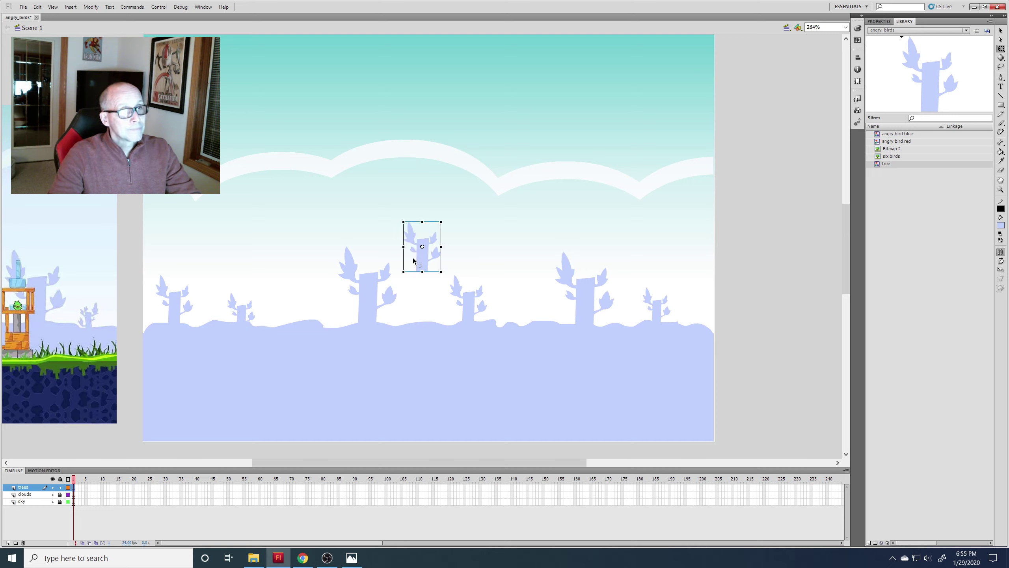
left_click_drag(416, 270, 298, 317)
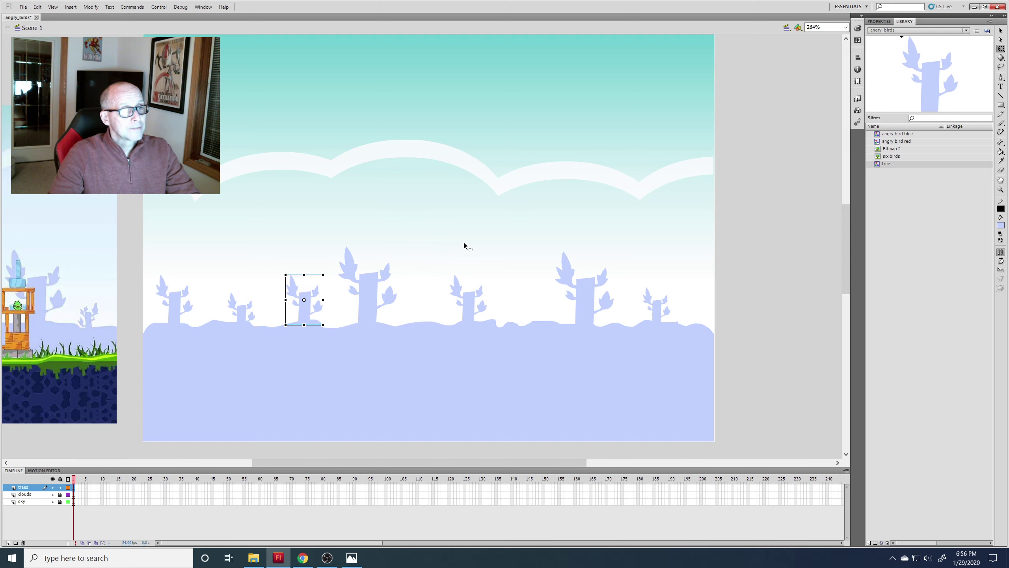
left_click(751, 144)
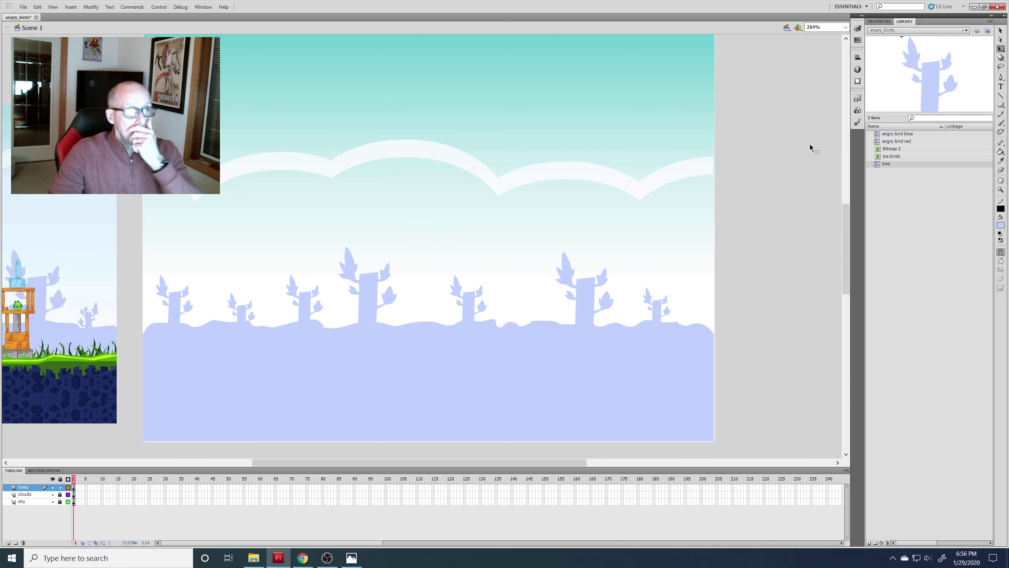
Step: Lock the trees layer and compare the hill and its trees with the reference picture
left_click(1001, 32)
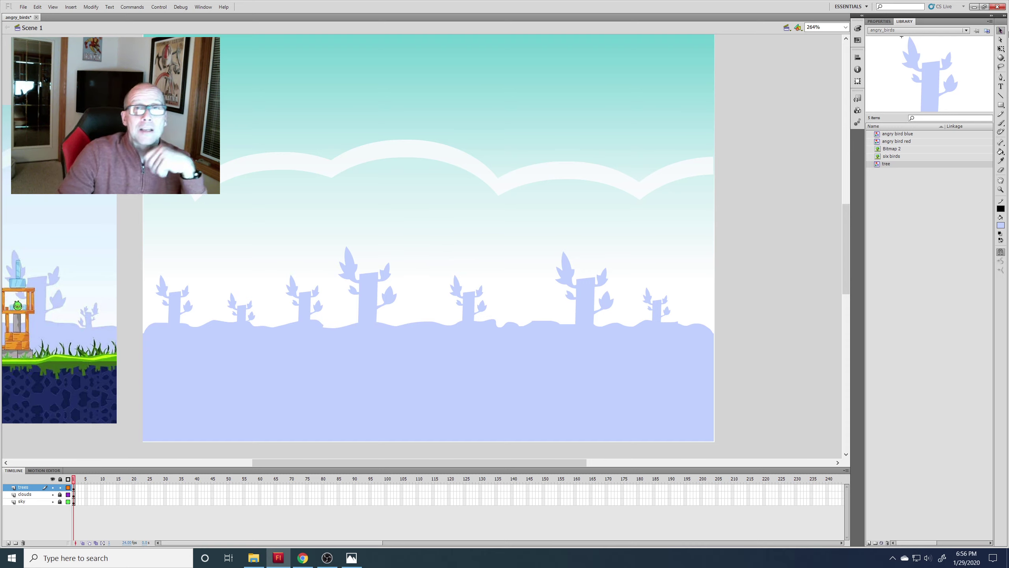
left_click_drag(552, 462, 459, 453)
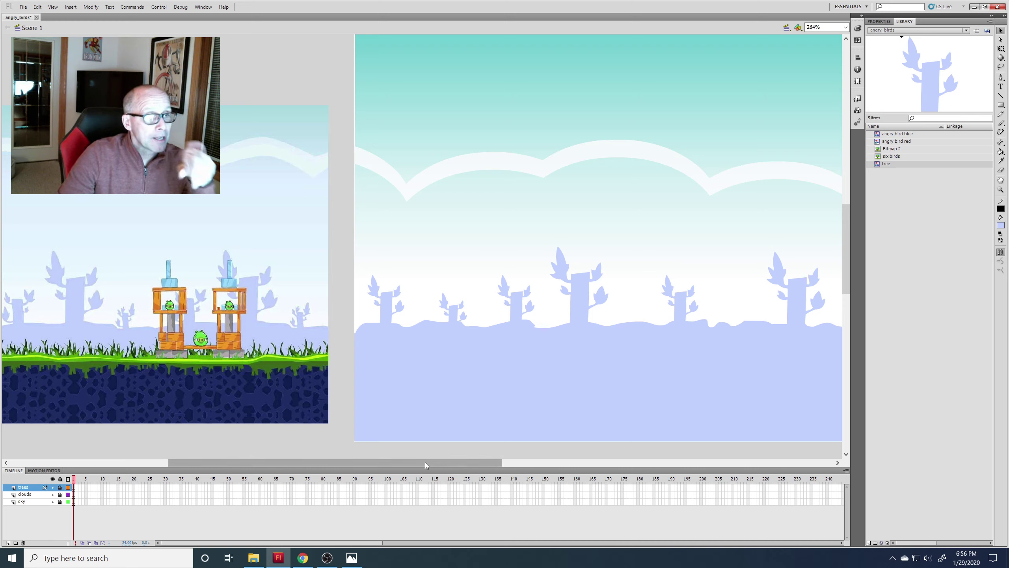
left_click_drag(448, 464, 502, 465)
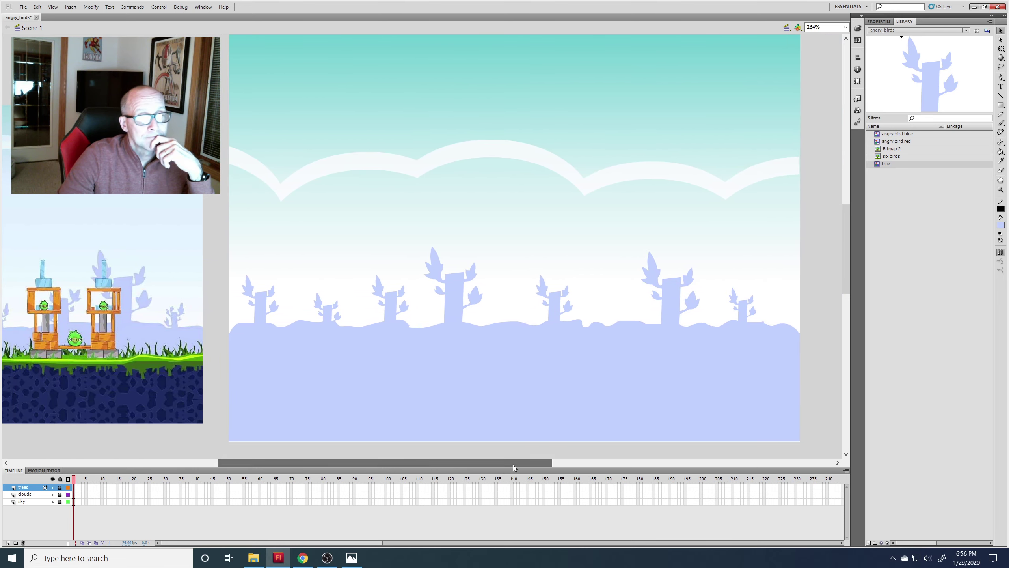
key("ctrl+minus")
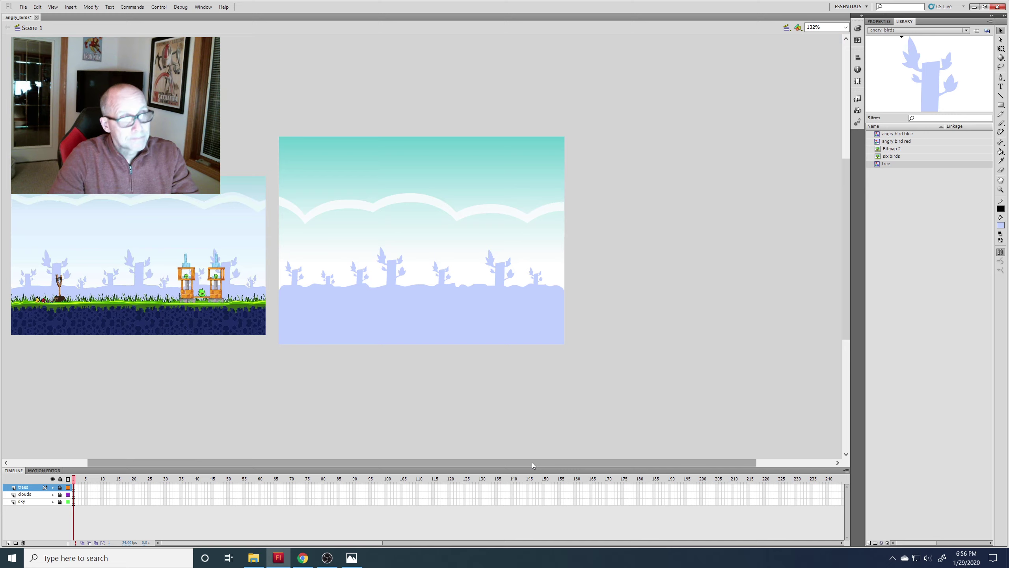
Step: Add a layer named grass and draw a thin, unfilled, black-outlined rectangle across the stage's full width on the lower hill
left_click(1001, 226)
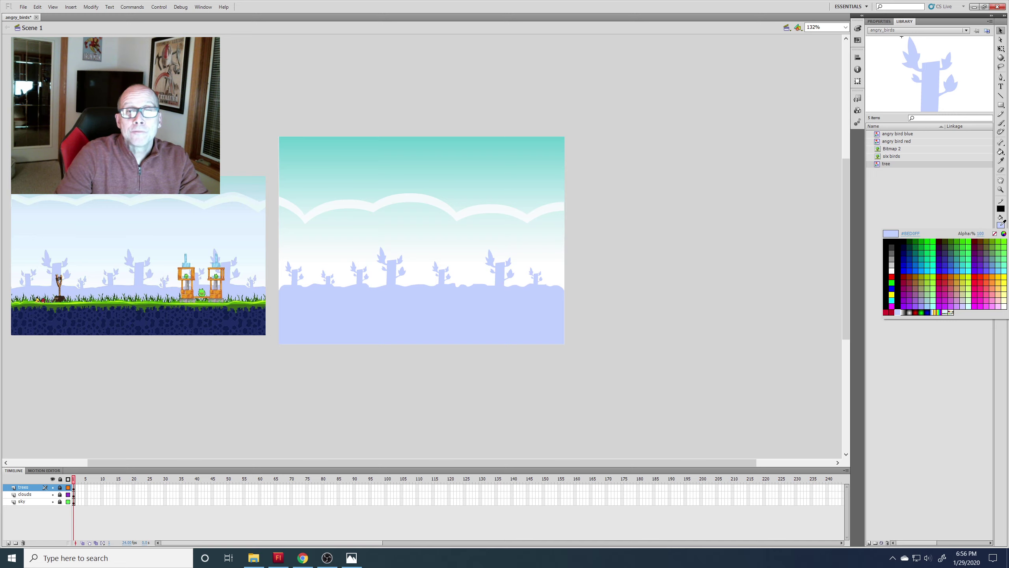
left_click(995, 234)
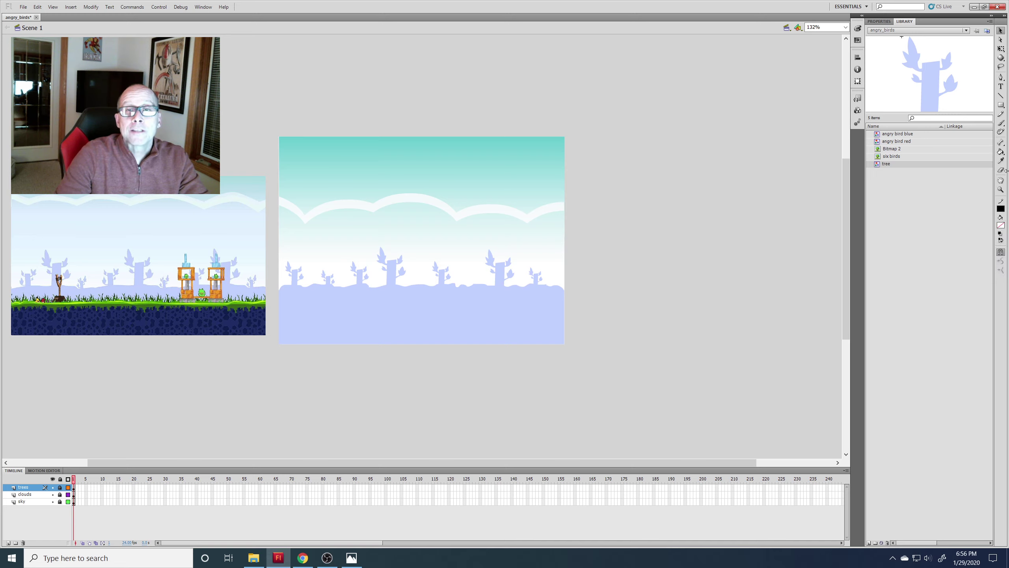
left_click(1001, 104)
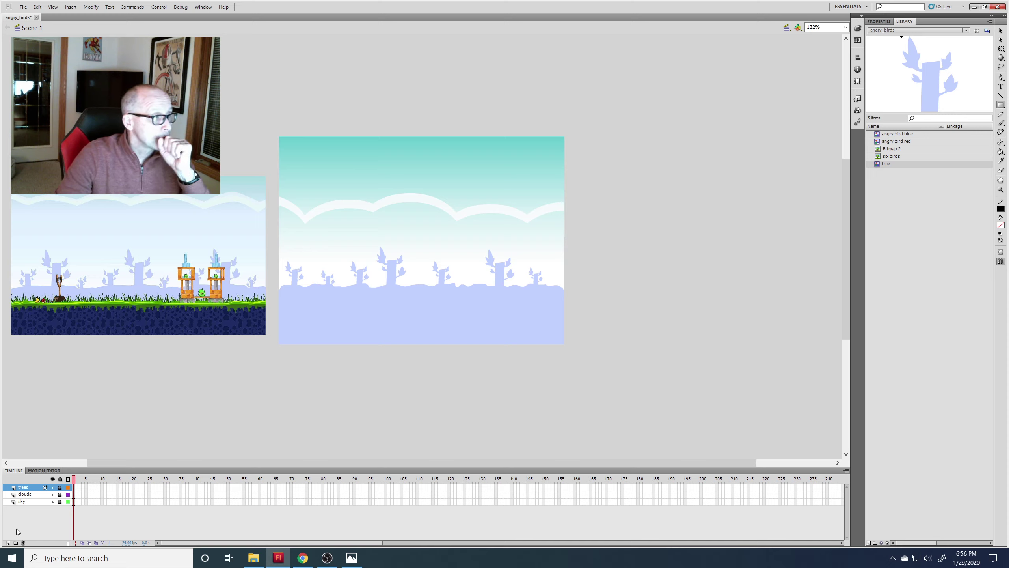
left_click(8, 543)
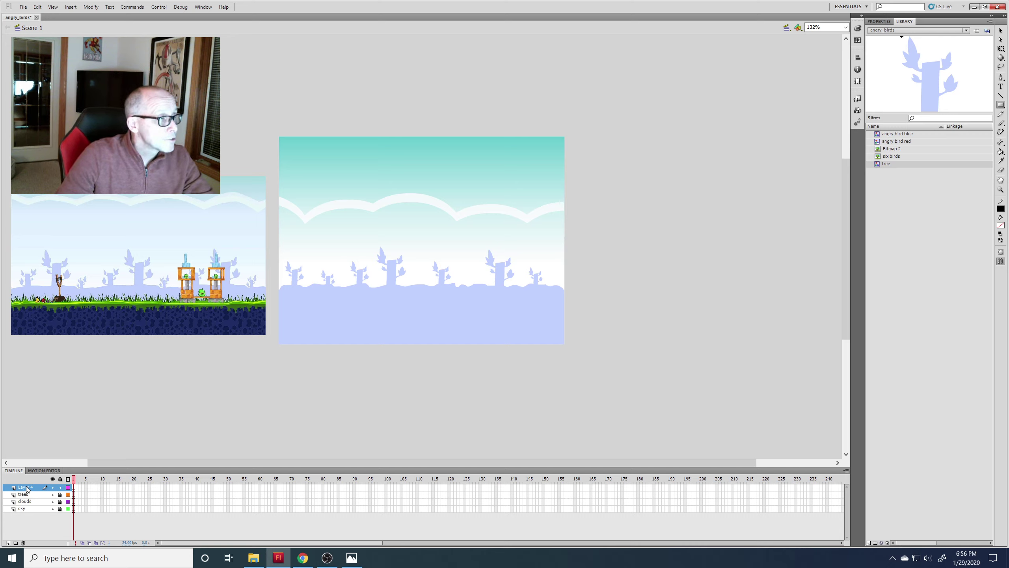
double_click(27, 488)
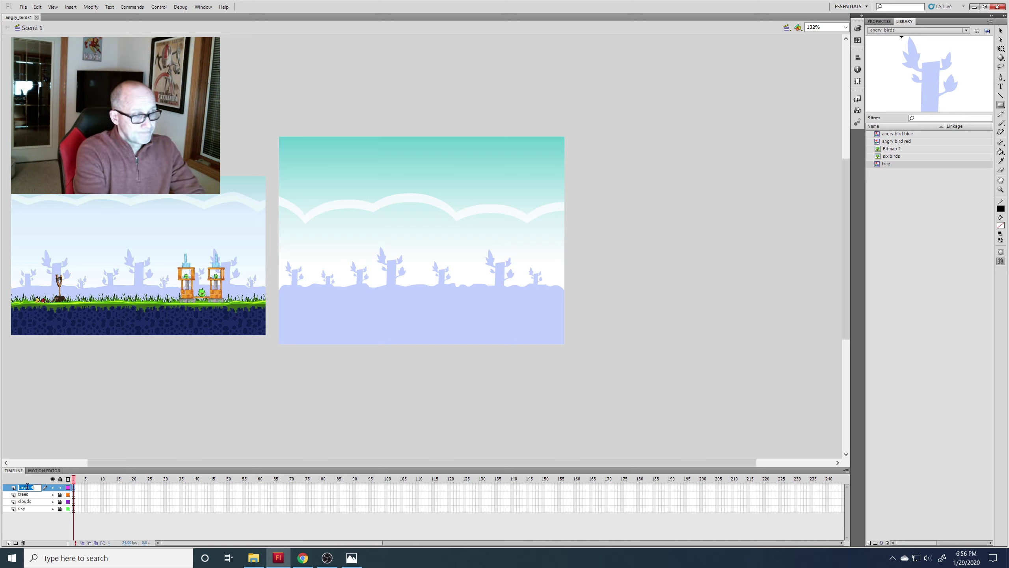
type("grass")
key("Return")
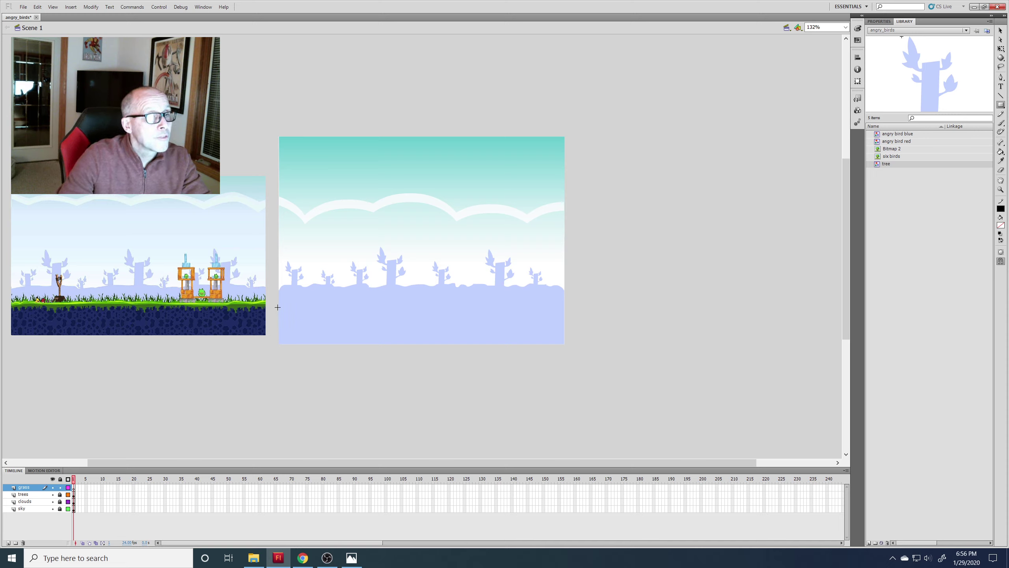
left_click_drag(280, 309, 564, 324)
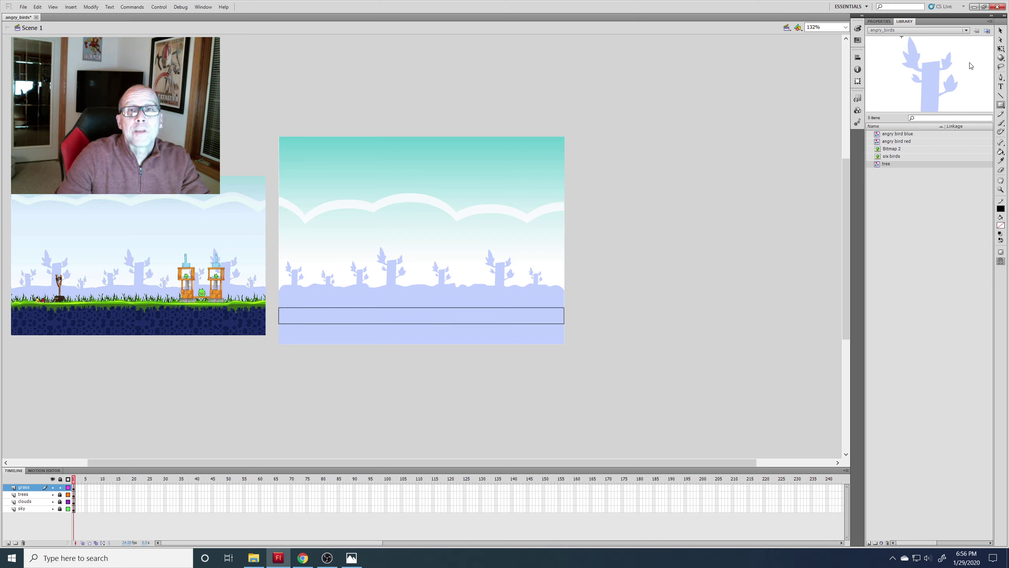
Step: Draw a jagged freehand line of grass blades with the Pencil tool along the rectangle's whole top edge, meeting both corners
left_click(1001, 114)
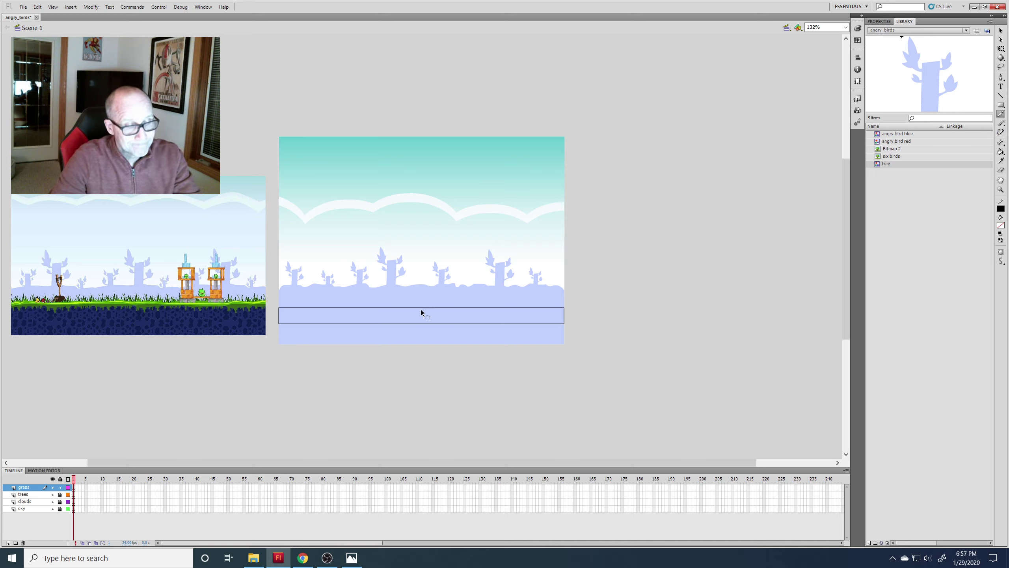
key("ctrl+equal")
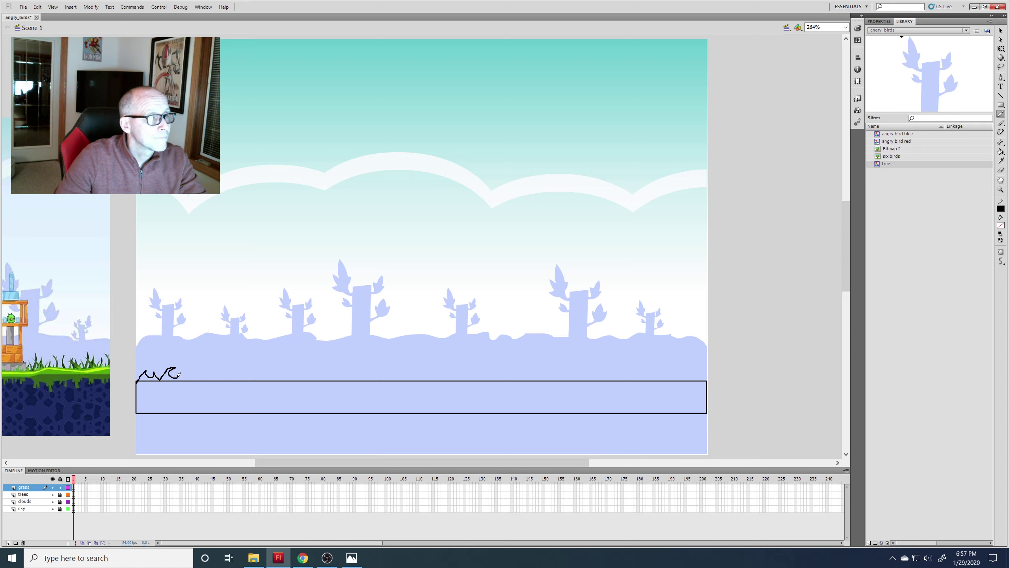
left_click_drag(193, 377, 205, 374)
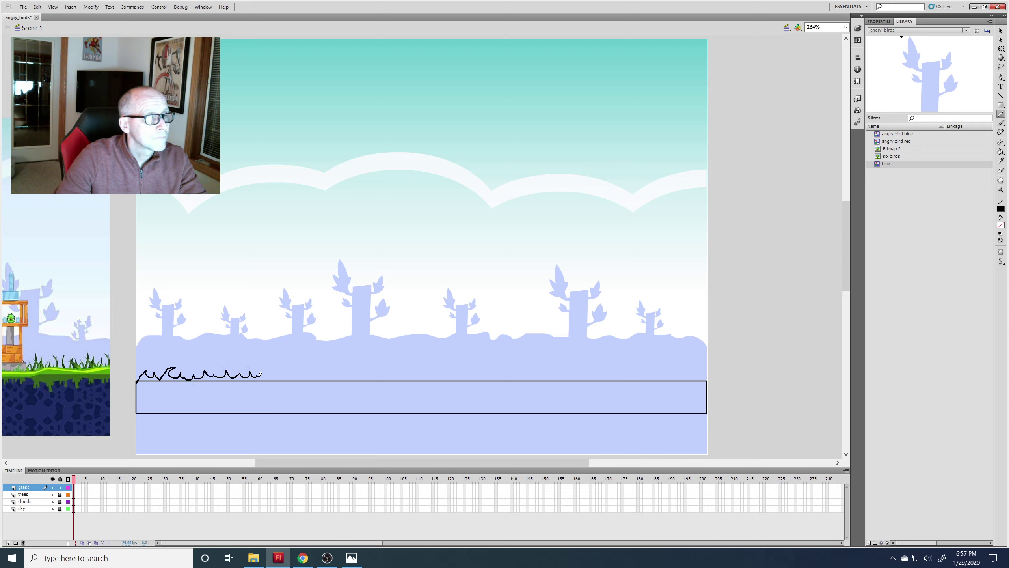
mouse_move(260, 374)
left_mouse_down()
mouse_move(302, 377)
mouse_move(312, 360)
mouse_move(319, 376)
mouse_move(355, 375)
mouse_move(364, 363)
mouse_move(367, 377)
mouse_move(382, 366)
mouse_move(382, 377)
mouse_move(397, 364)
mouse_move(432, 362)
left_mouse_up()
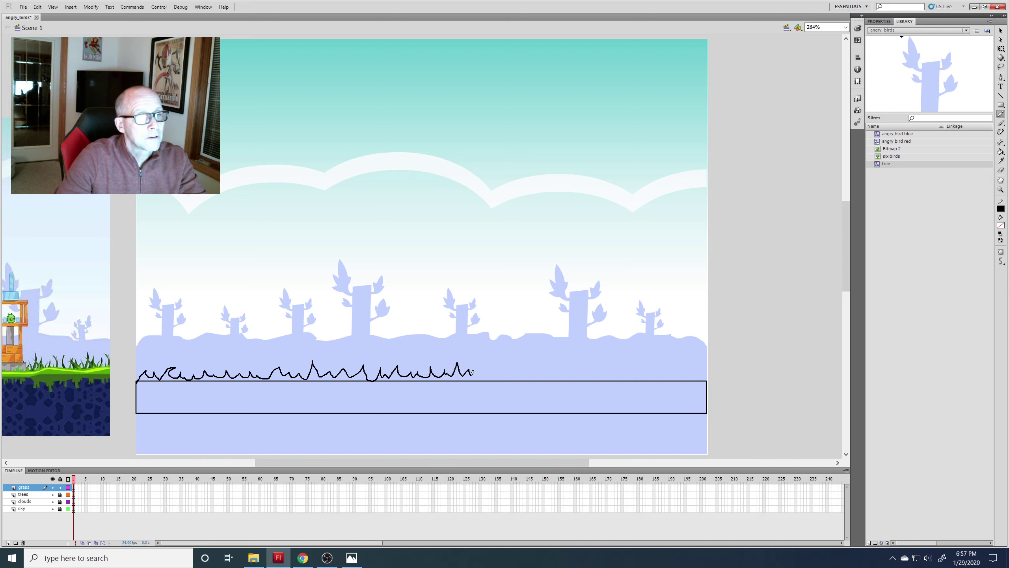
mouse_move(473, 372)
left_mouse_down()
mouse_move(508, 365)
mouse_move(526, 376)
mouse_move(544, 366)
mouse_move(562, 376)
mouse_move(569, 365)
mouse_move(572, 378)
mouse_move(608, 372)
left_mouse_up()
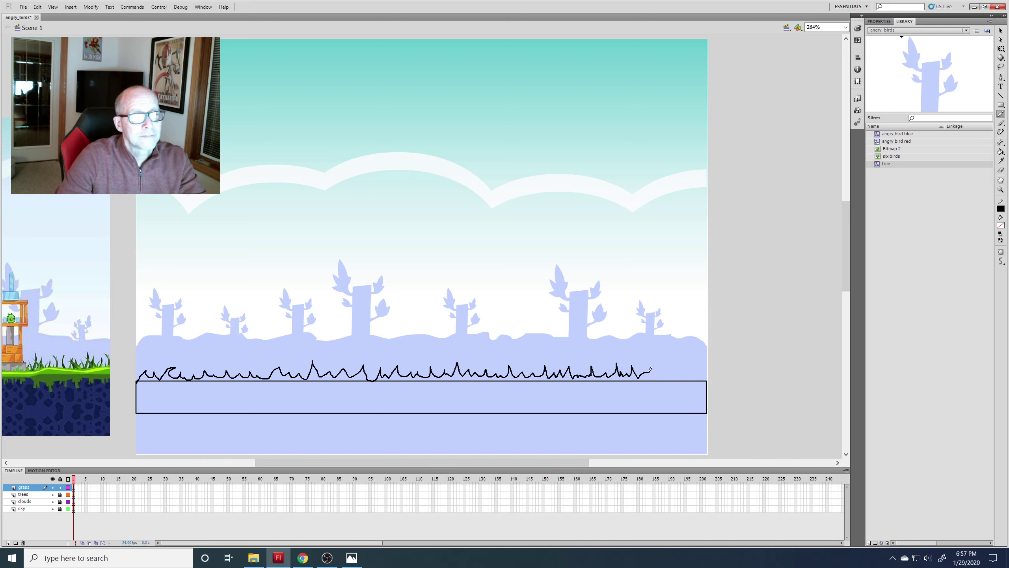
left_click_drag(659, 375, 689, 367)
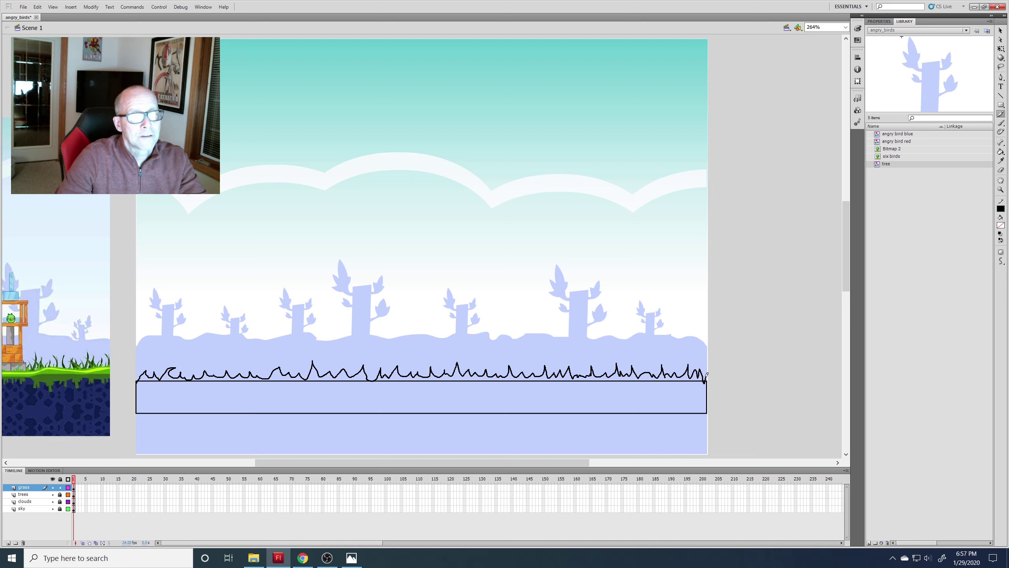
left_click_drag(706, 381, 708, 381)
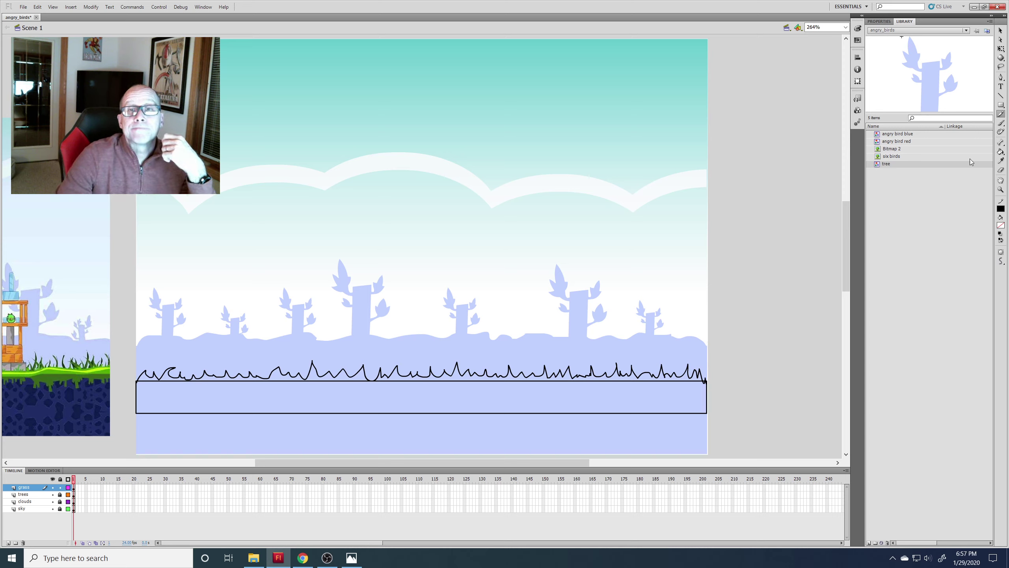
Step: Sample the bright green of the reference picture's grass and fill the rectangle and the first blades at its left end with it
left_click(1001, 160)
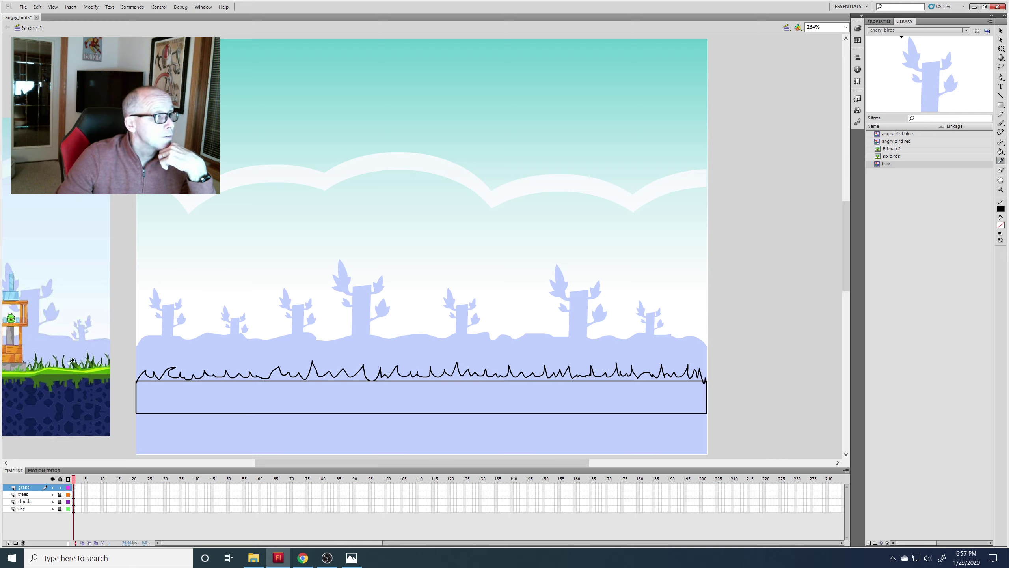
left_click(45, 371)
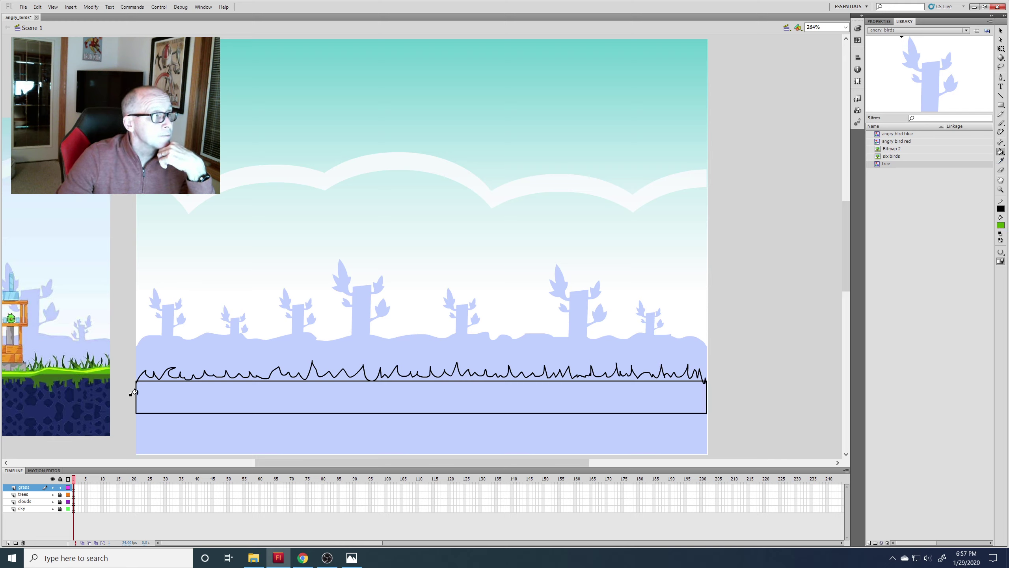
left_click(171, 395)
left_click(146, 377)
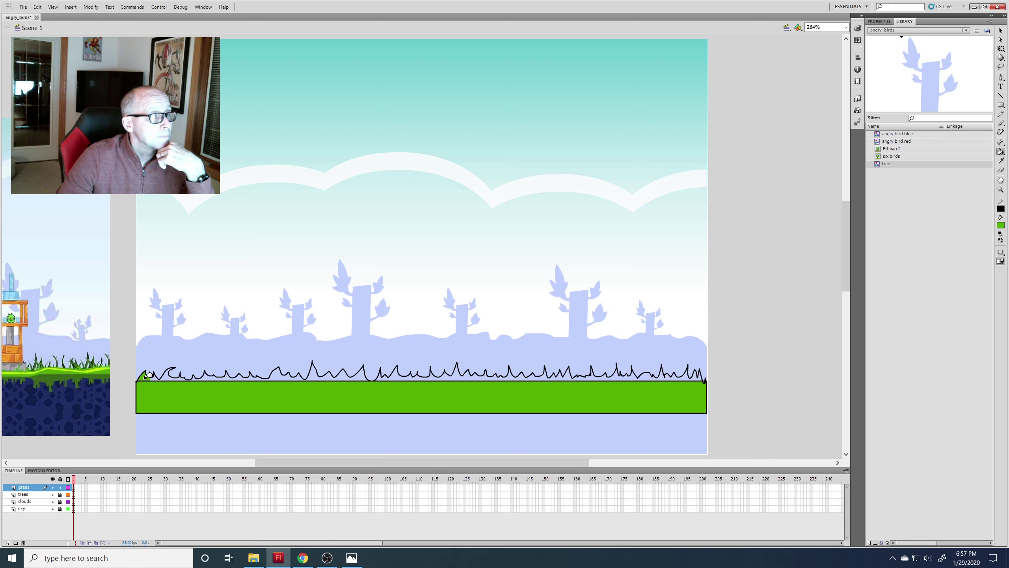
left_click(155, 378)
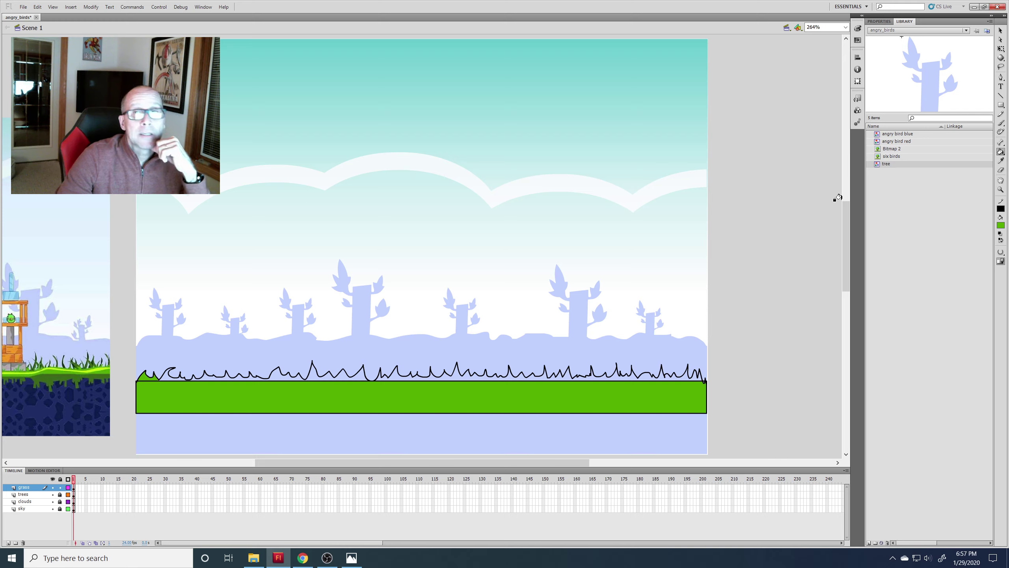
Step: Delete the segments of the rectangle's black top edge that separate the grass blades from the green strip
left_click(1001, 30)
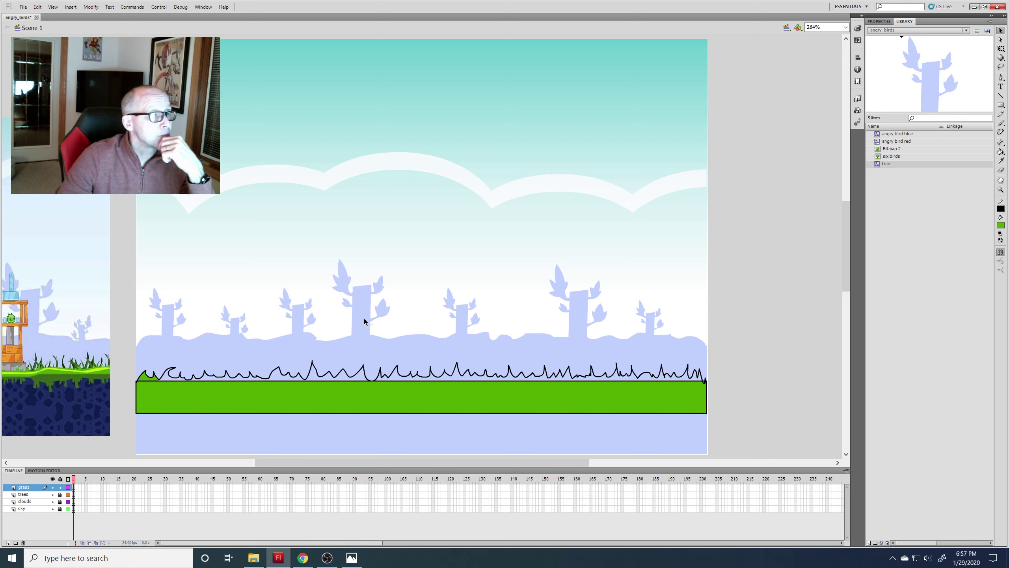
left_click(169, 379)
key("Delete")
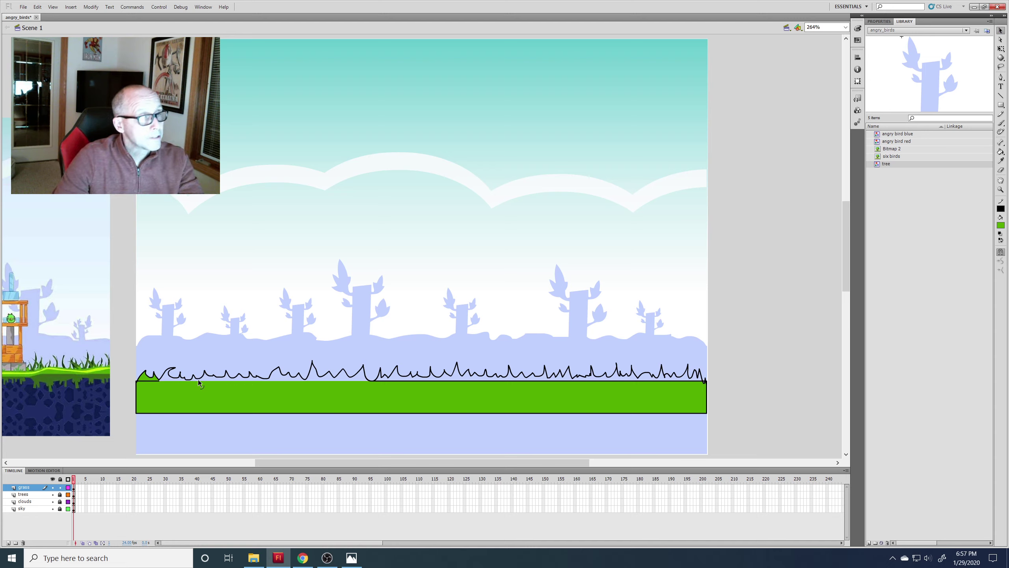
left_click(152, 380)
key("Delete")
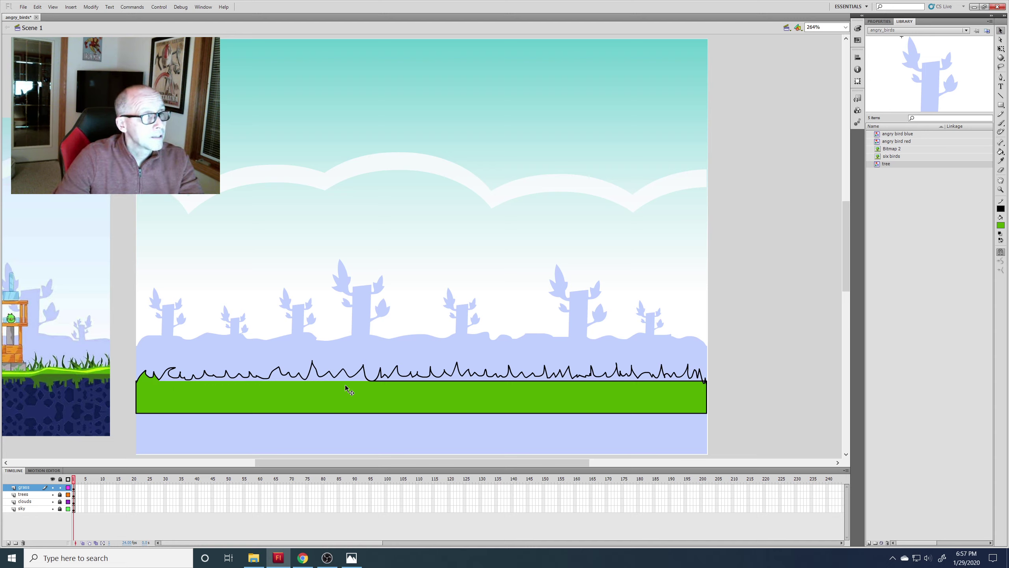
left_click(384, 379)
key("Delete")
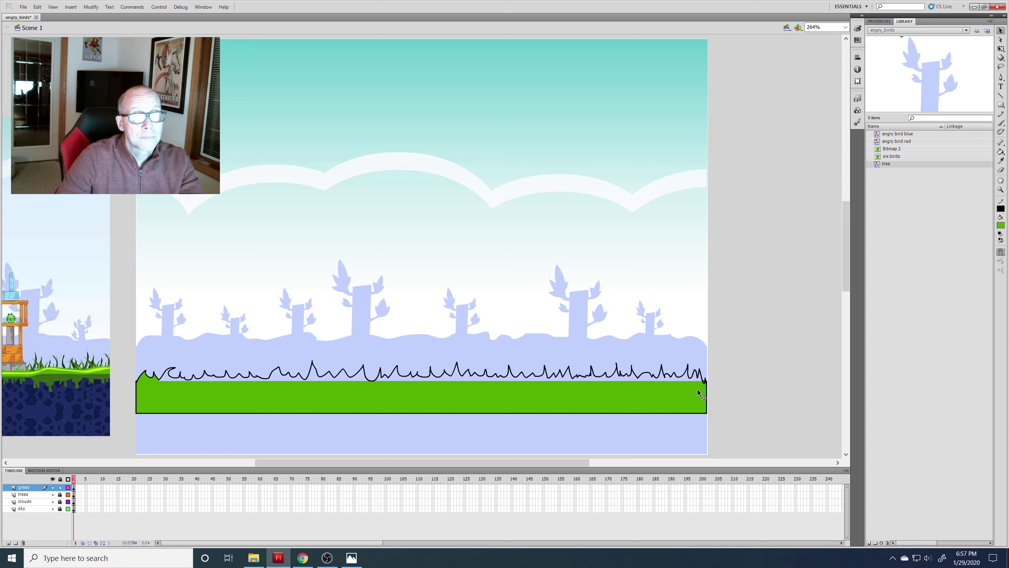
Step: Fill all remaining gaps between the jagged blade line and the strip with the same green, using the Paint Bucket from right to left
left_click(1001, 151)
left_click(646, 377)
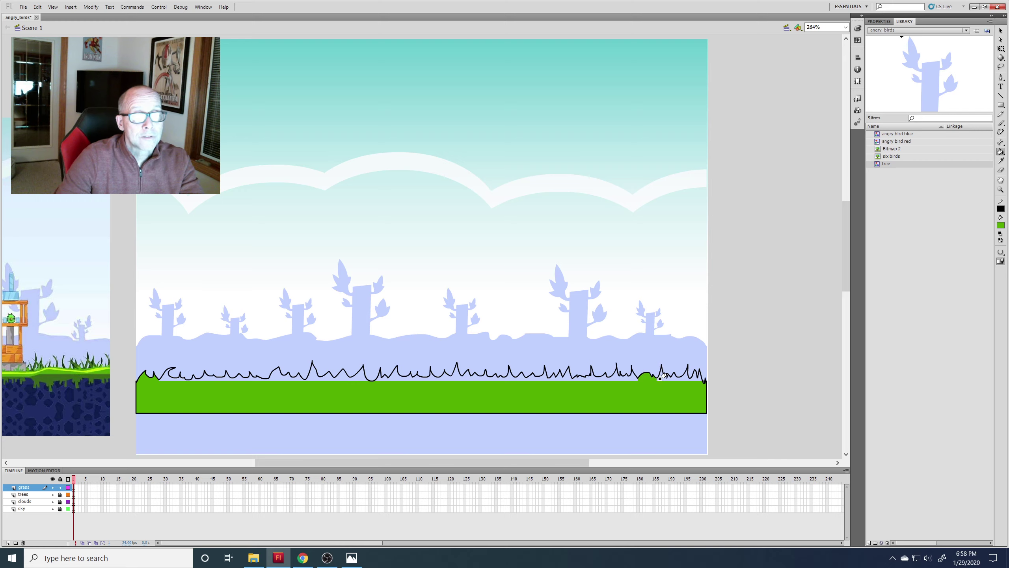
left_click(670, 378)
left_click(685, 380)
left_click(693, 379)
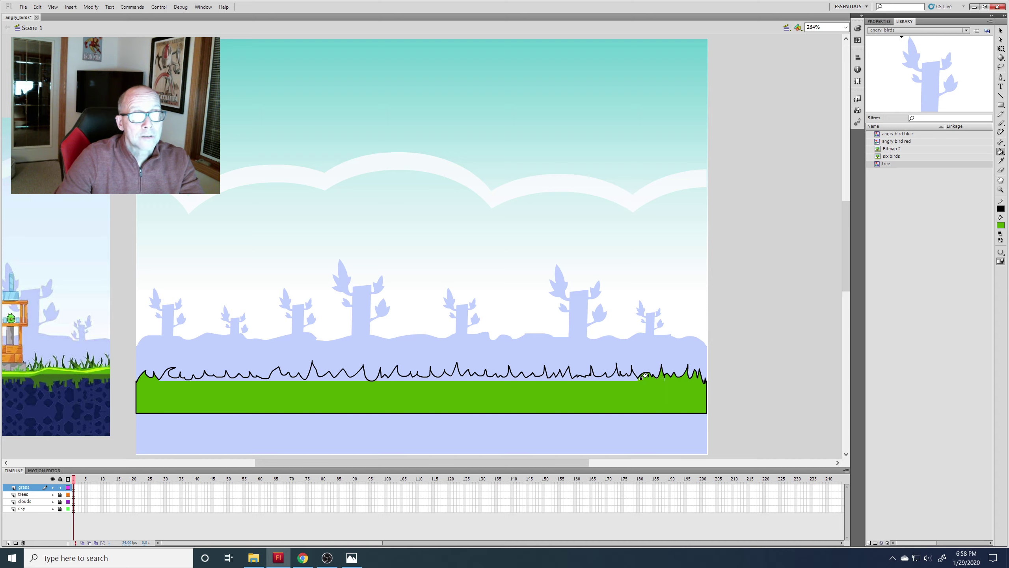
left_click(615, 375)
left_click(573, 376)
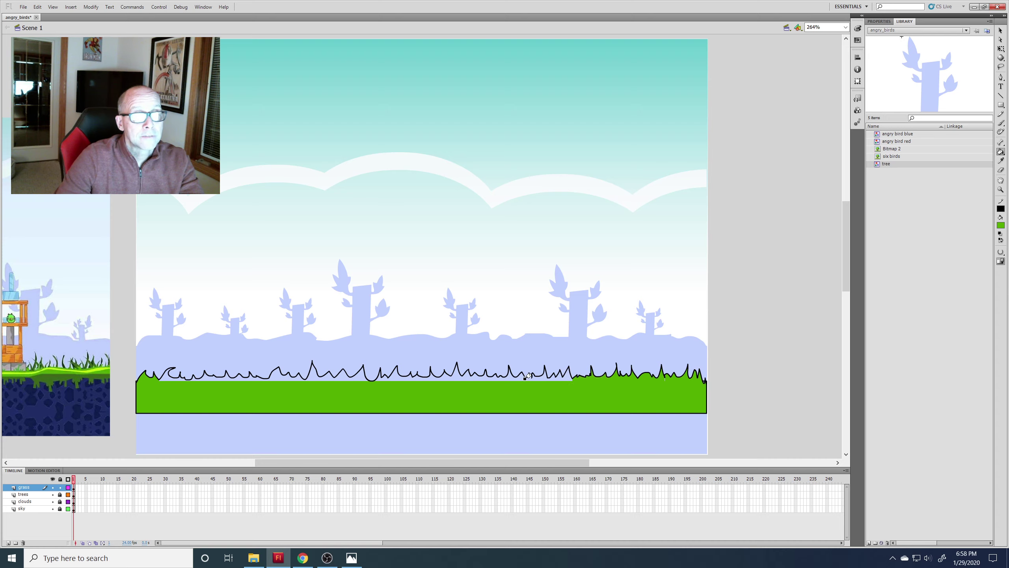
left_click(536, 376)
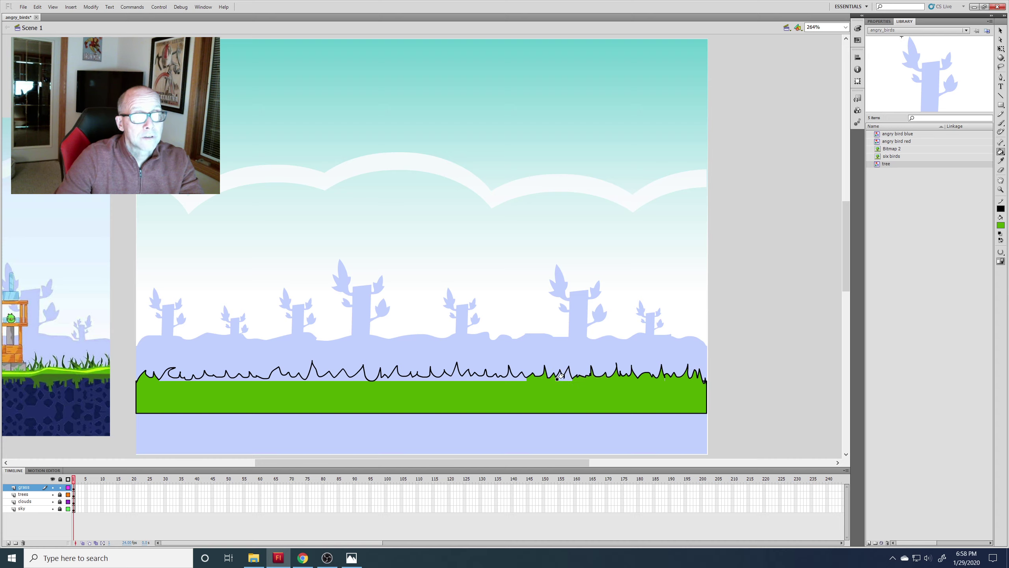
left_click(505, 377)
left_click(492, 376)
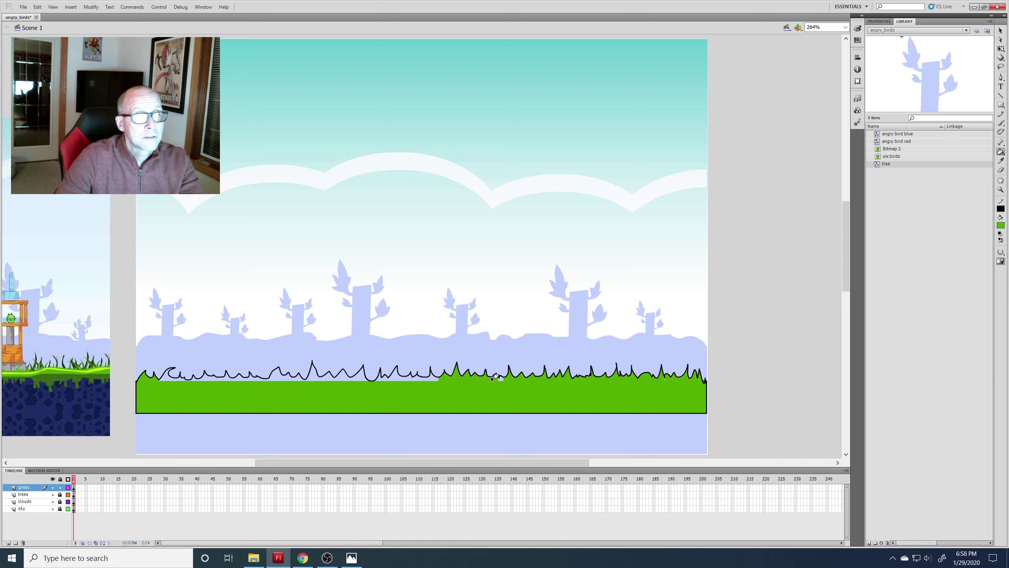
left_click(421, 376)
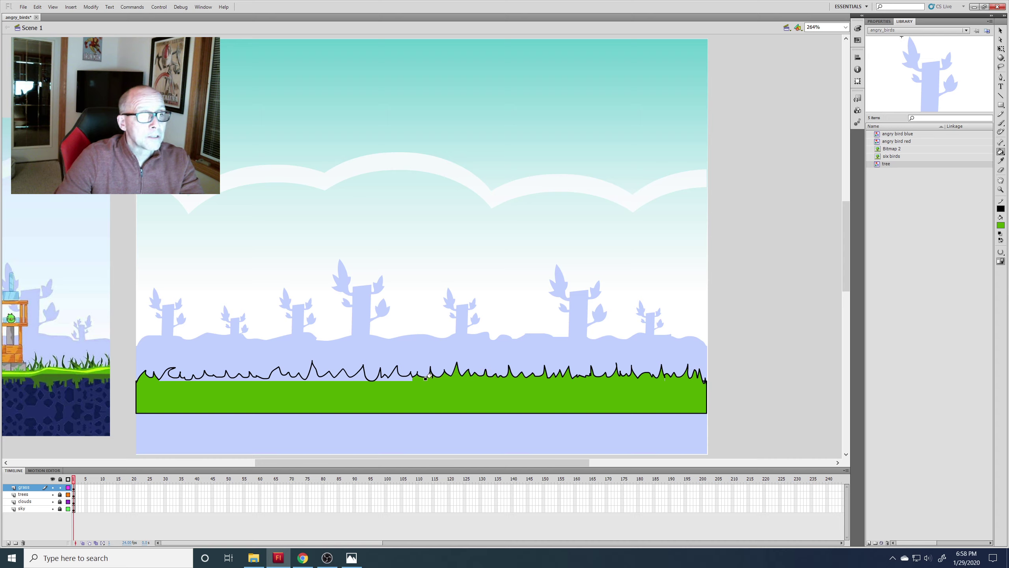
left_click(397, 378)
left_click(381, 377)
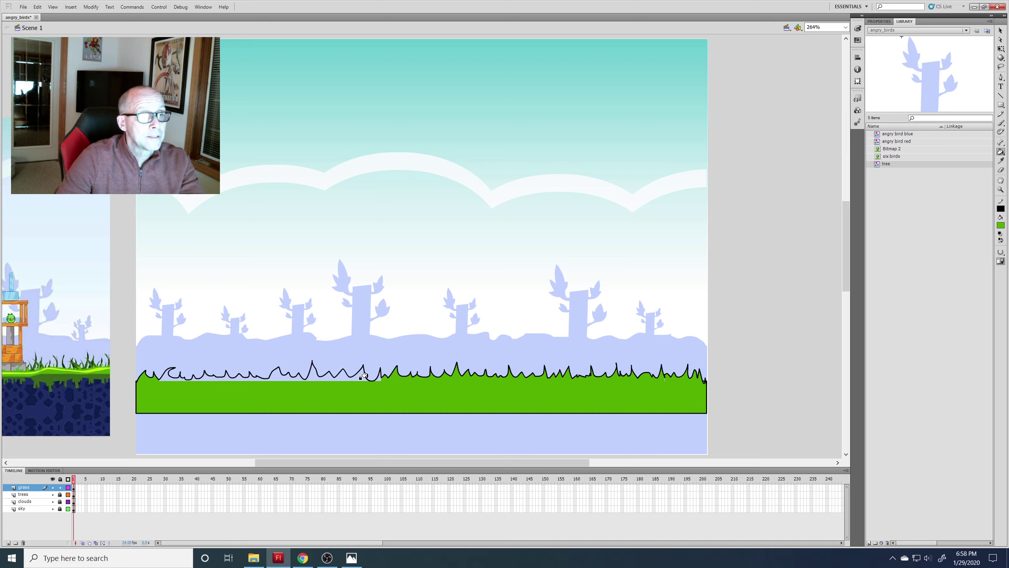
left_click(373, 379)
left_click(355, 376)
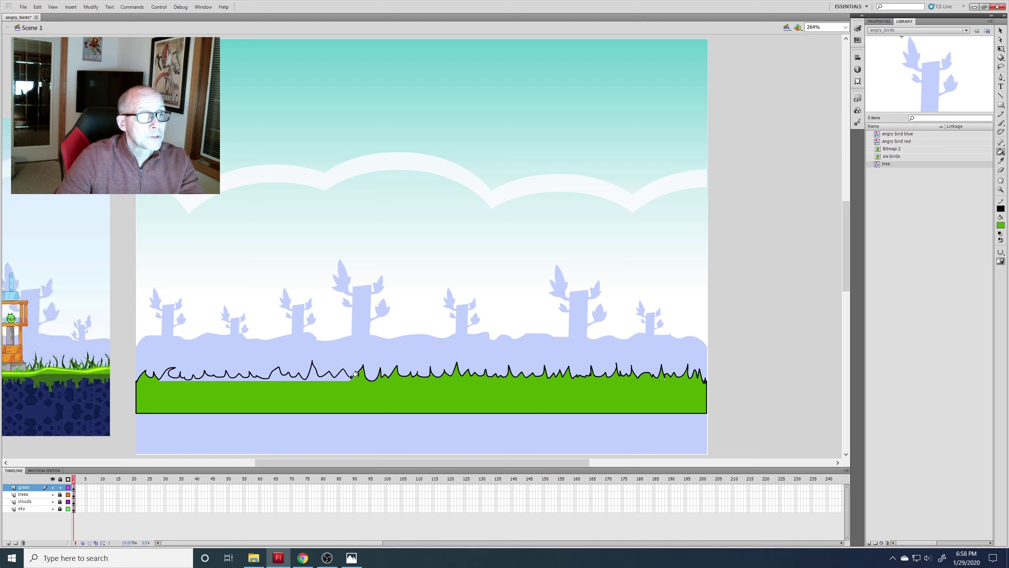
left_click(340, 377)
left_click(317, 376)
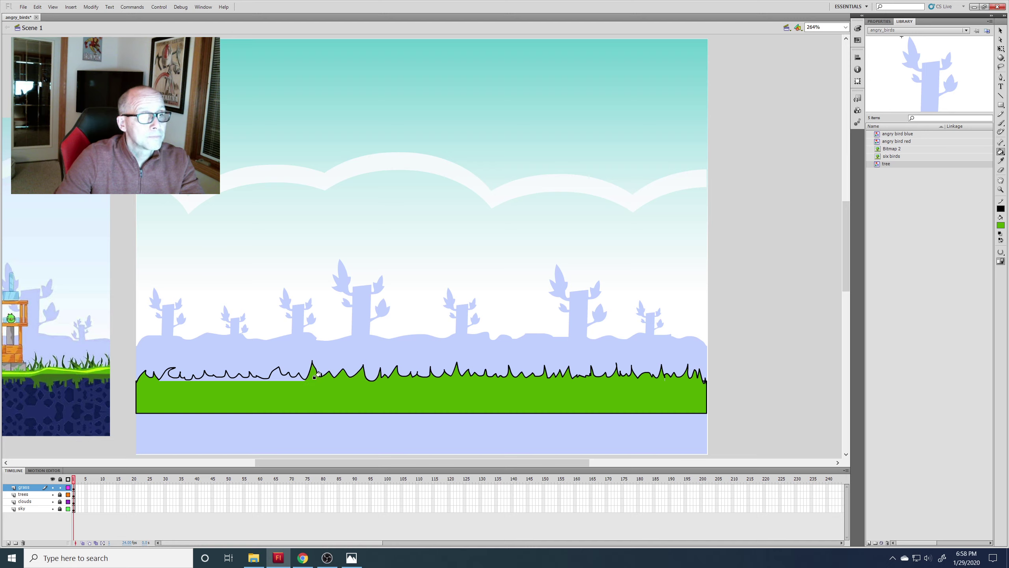
left_click(288, 375)
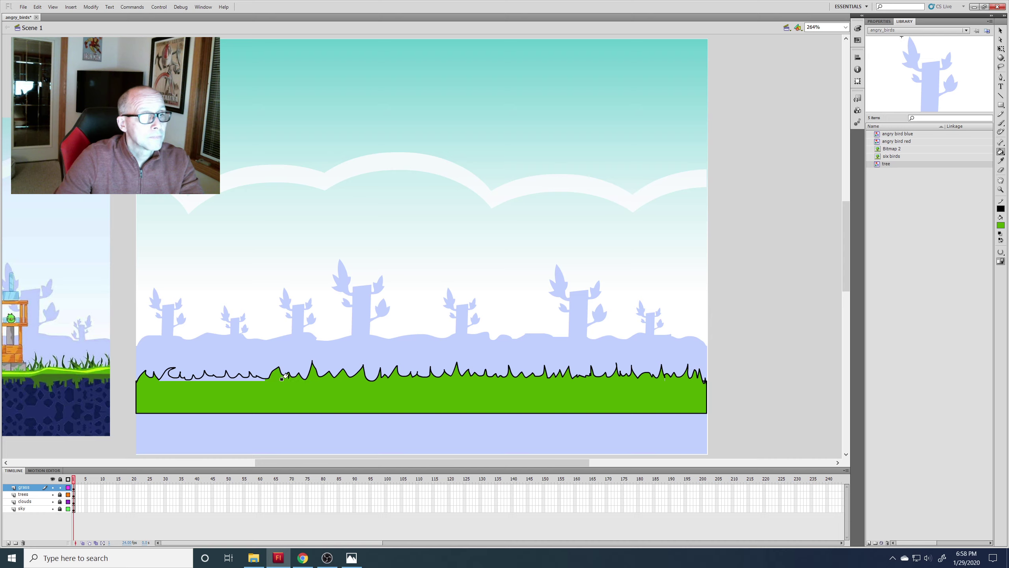
left_click(244, 378)
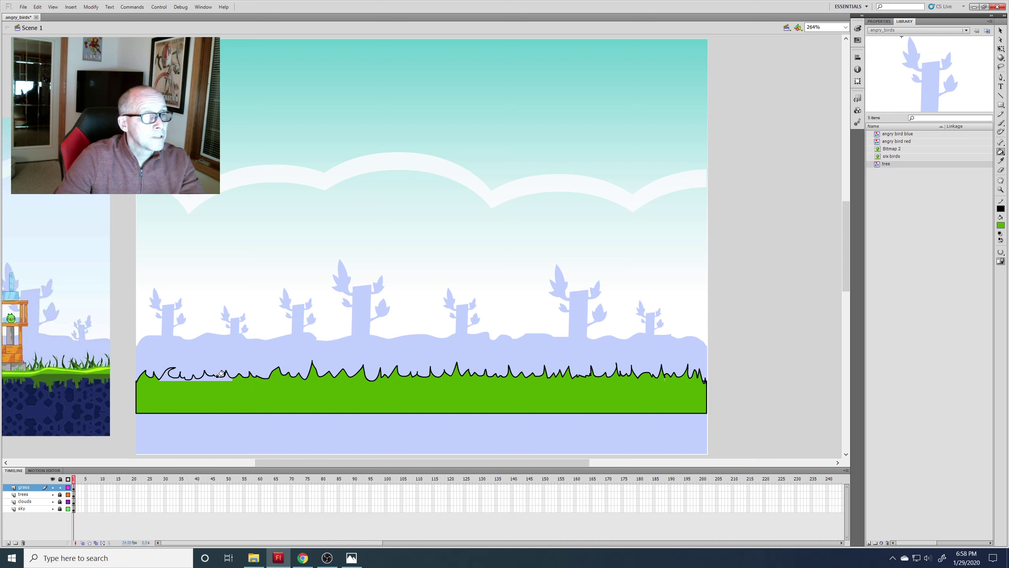
left_click(220, 377)
left_click(186, 377)
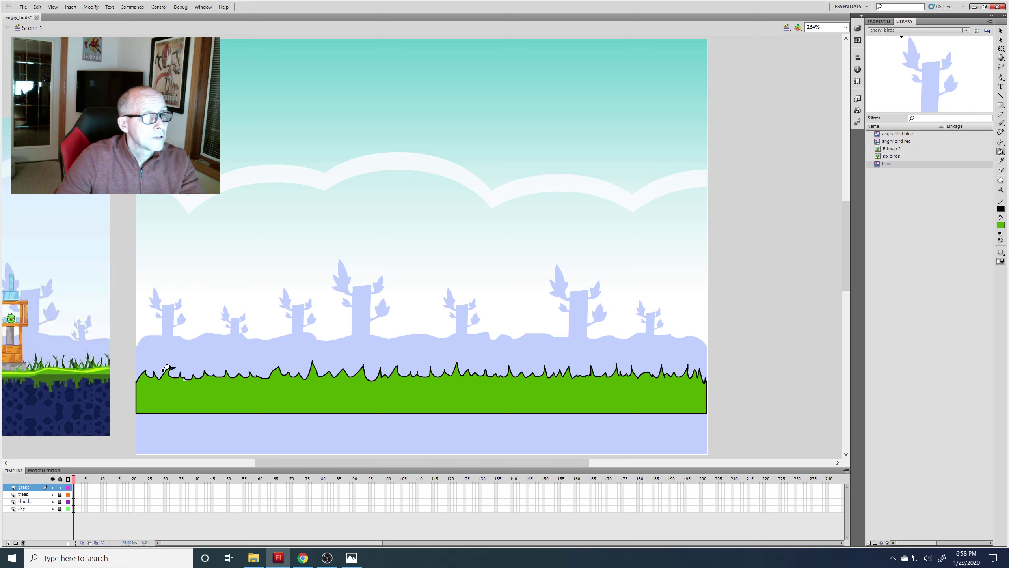
left_click(182, 378)
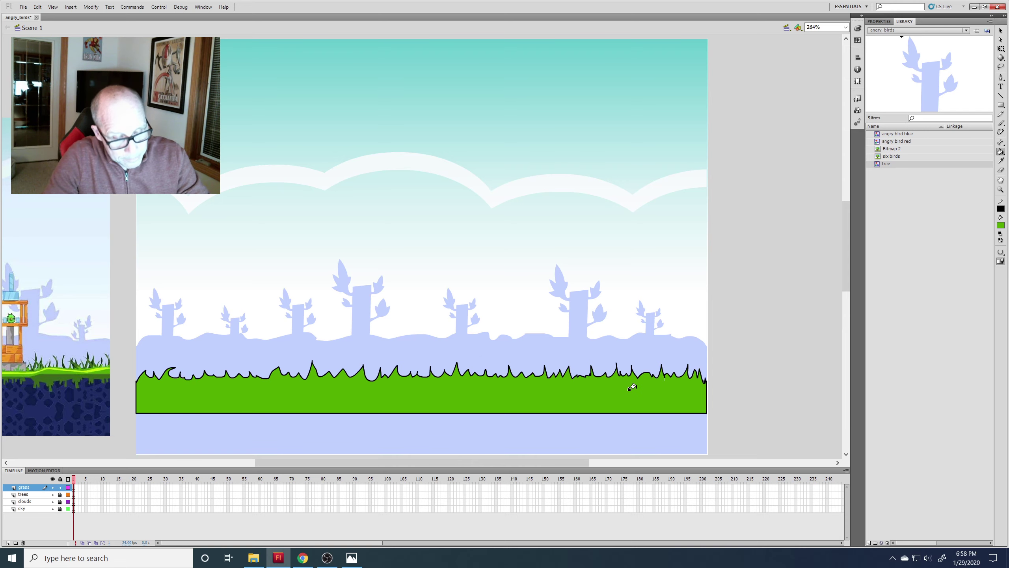
Step: Remove the black stroke from the entire grass shape and group it
key("v")
key("ctrl+minus")
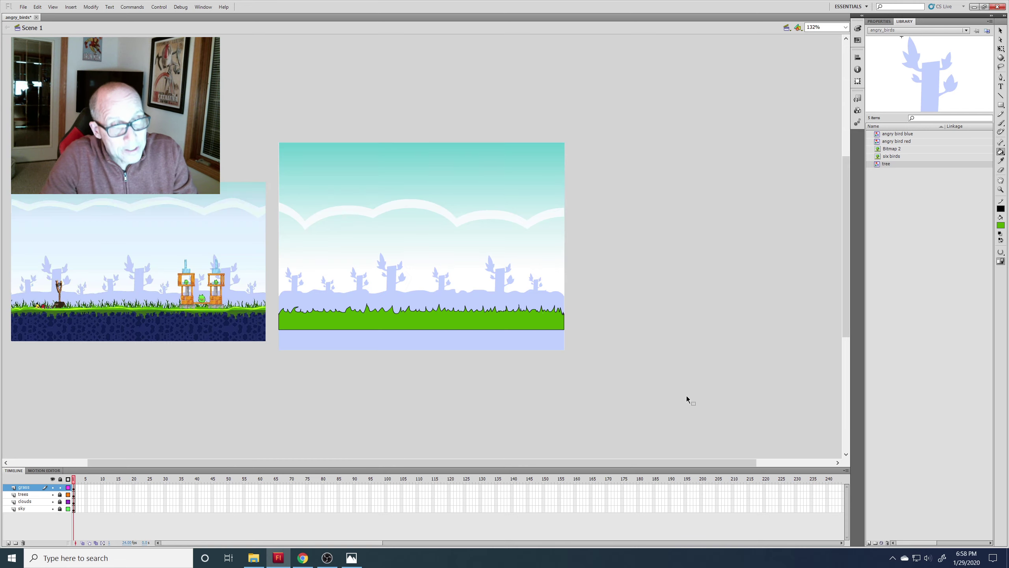
key("ctrl+equal")
key("ctrl+equal")
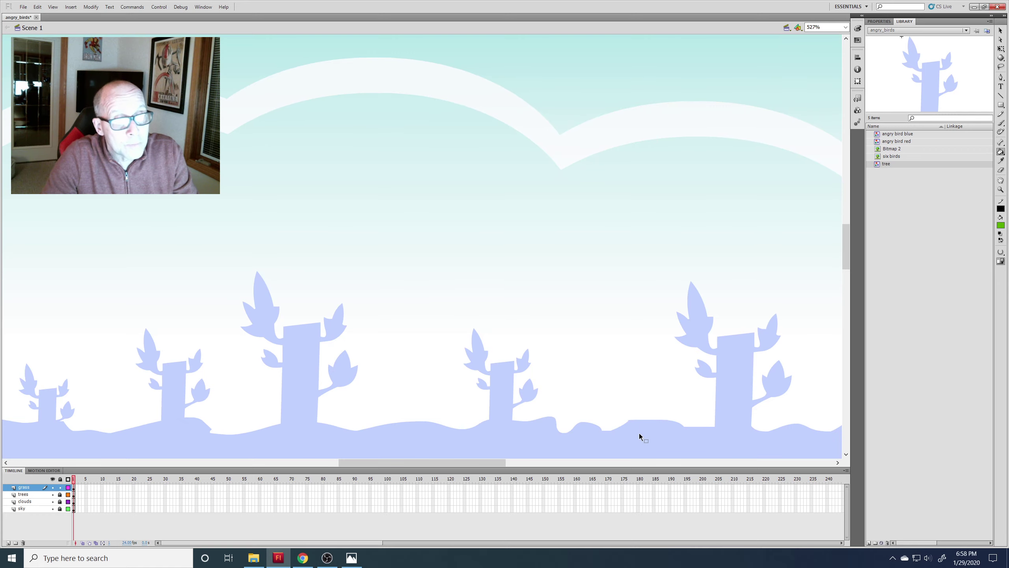
left_click_drag(498, 463, 570, 466)
scroll(557, 345, "down", 5)
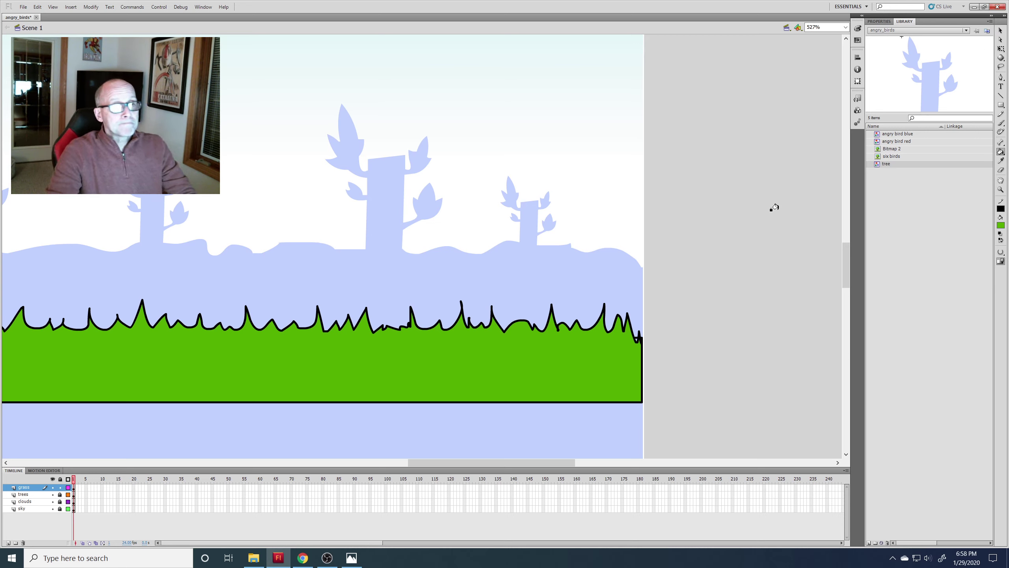
key("ctrl+a")
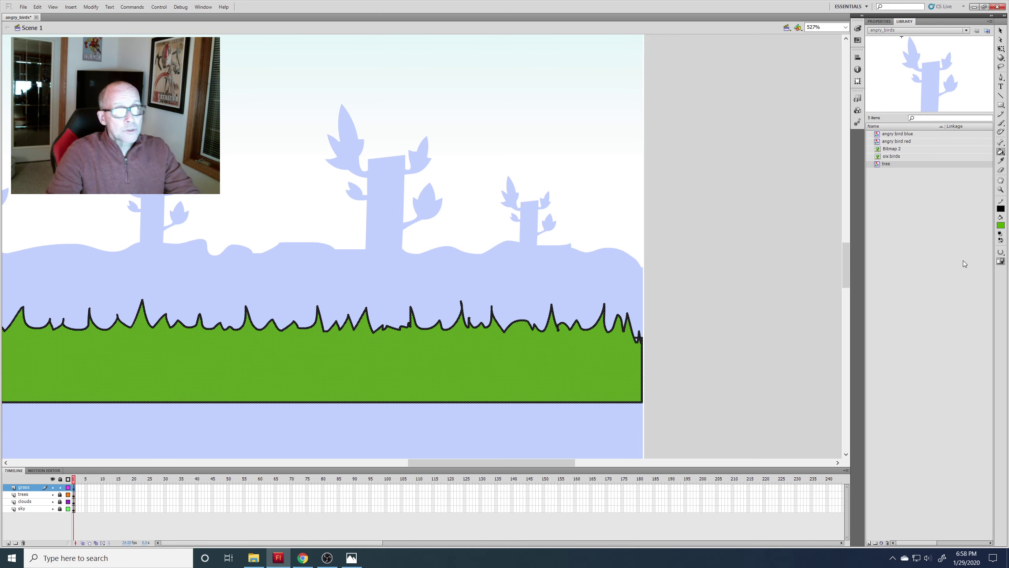
left_click(1000, 208)
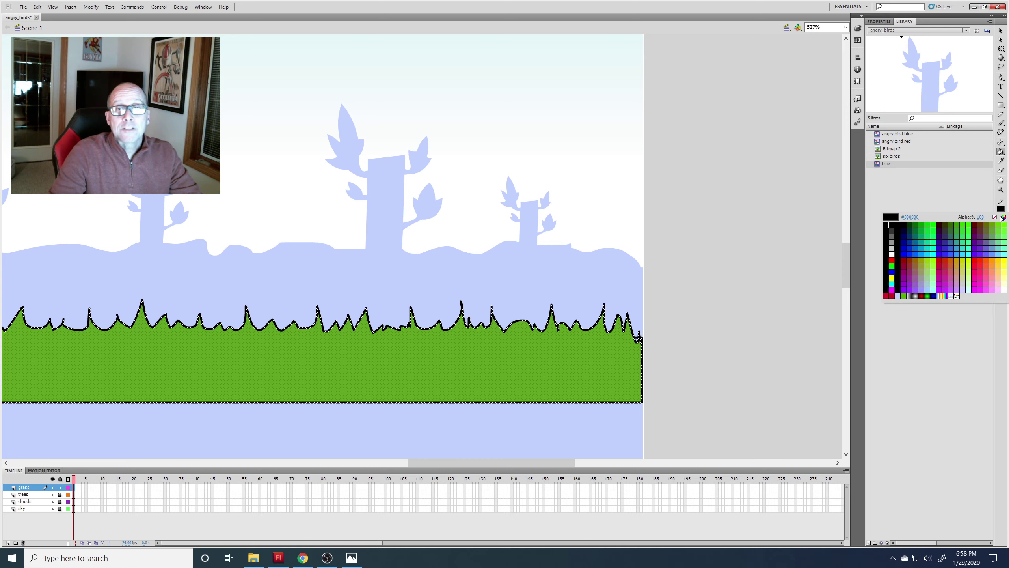
left_click(994, 218)
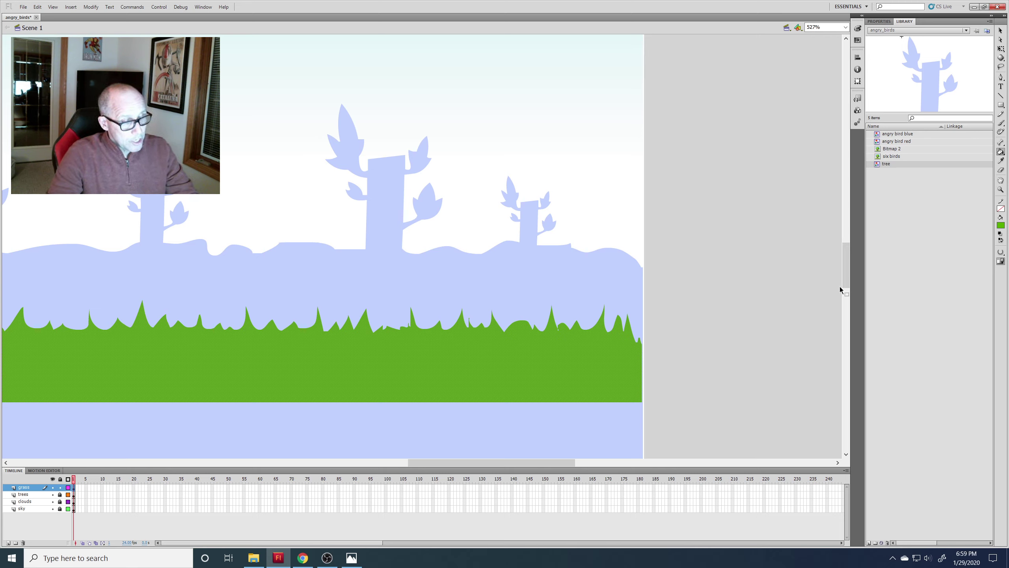
key("ctrl+g")
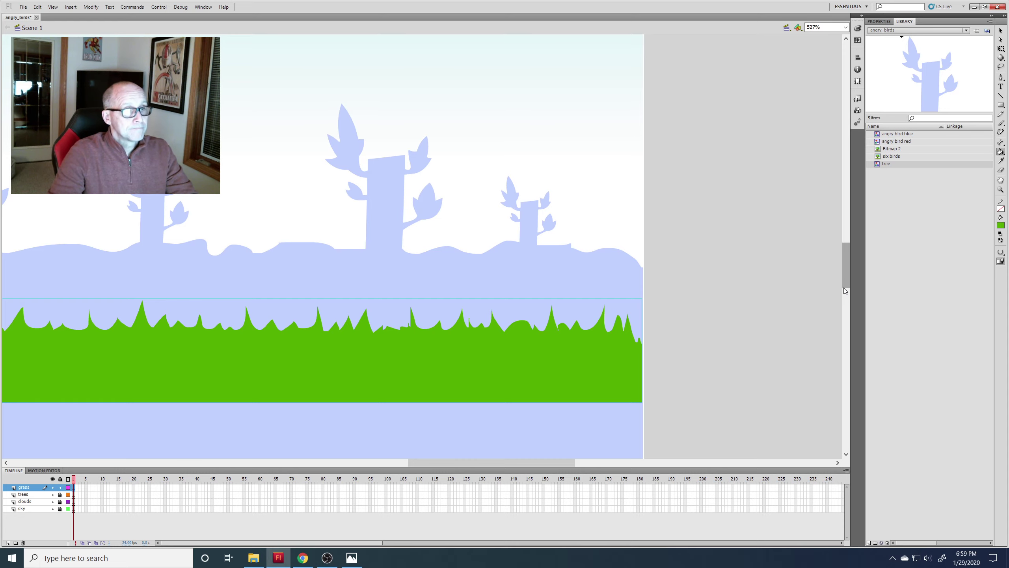
Step: Squash the grass group vertically to roughly half its height with Free Transform, keeping its upper edge in place
key("ctrl+minus")
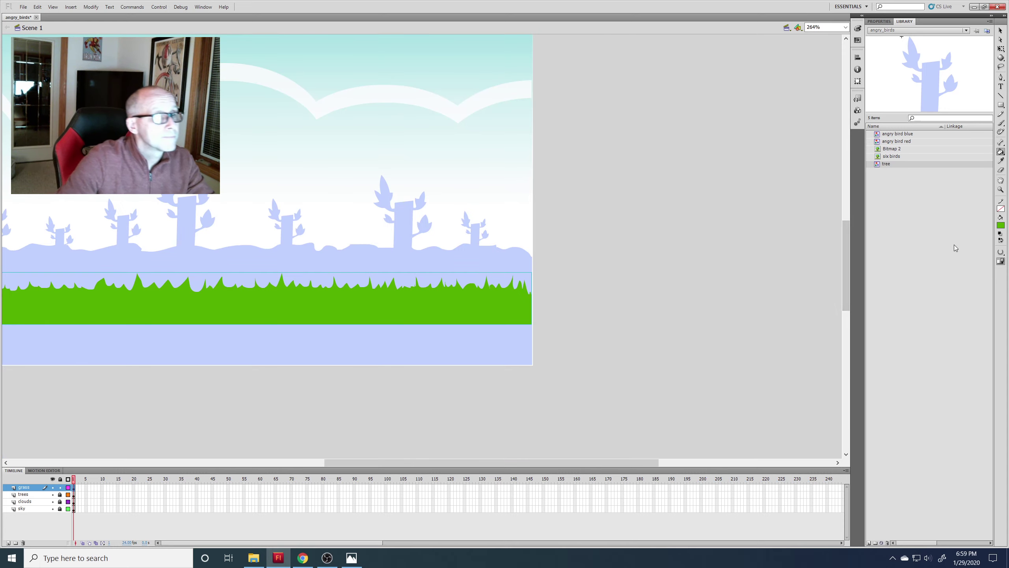
double_click(1000, 181)
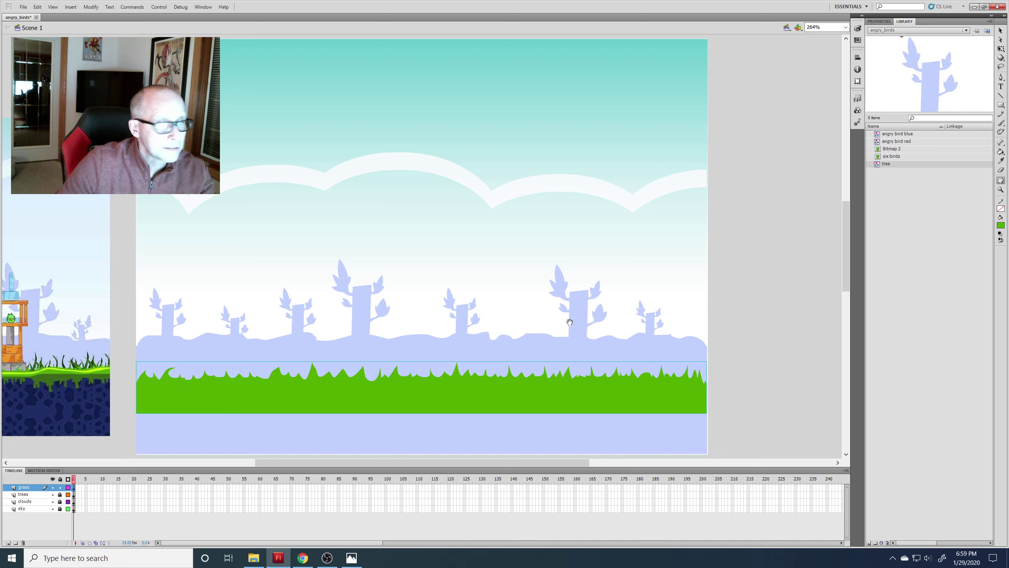
left_click(1001, 48)
left_click(553, 369)
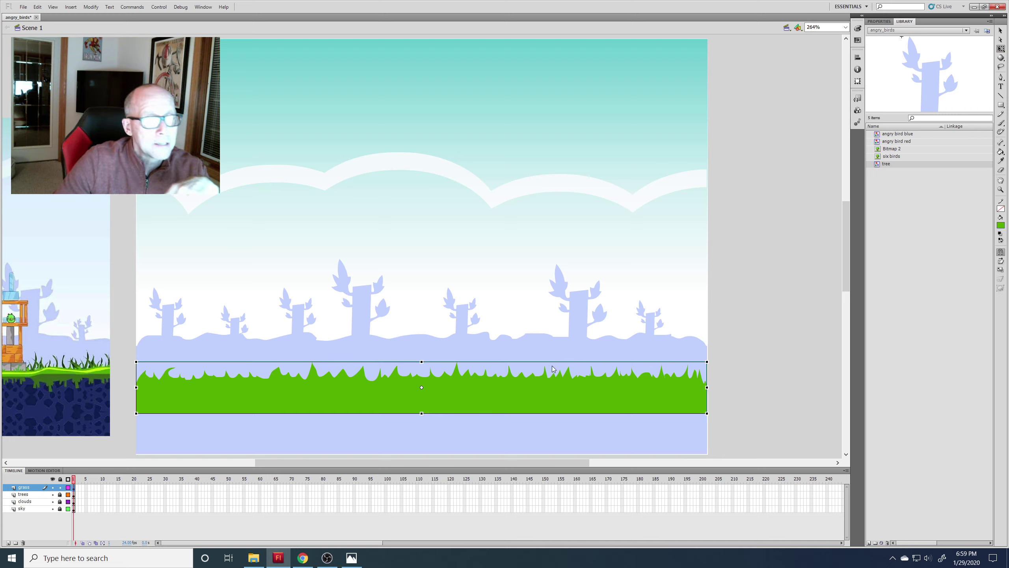
left_click_drag(422, 412, 421, 390)
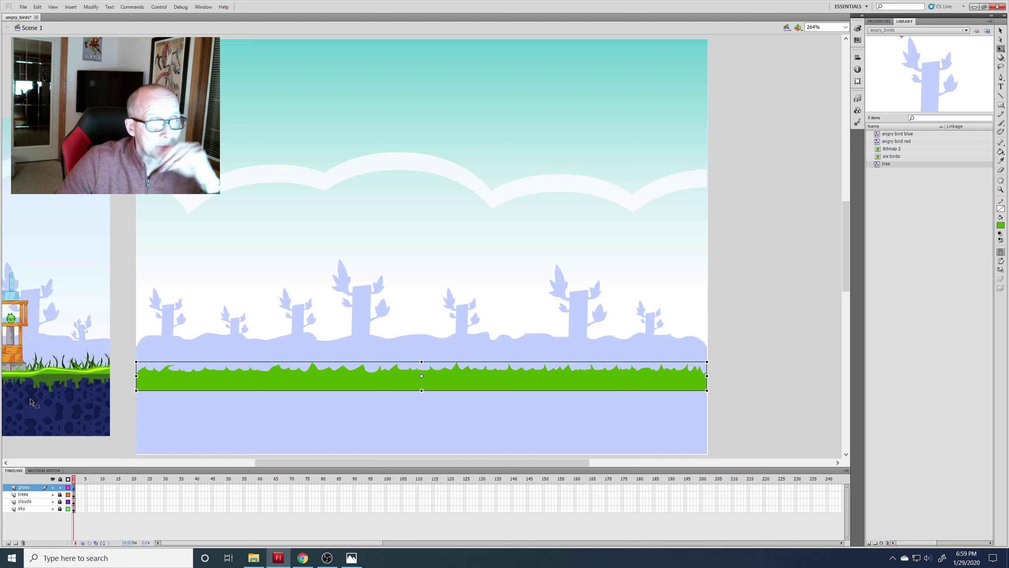
left_click(505, 409)
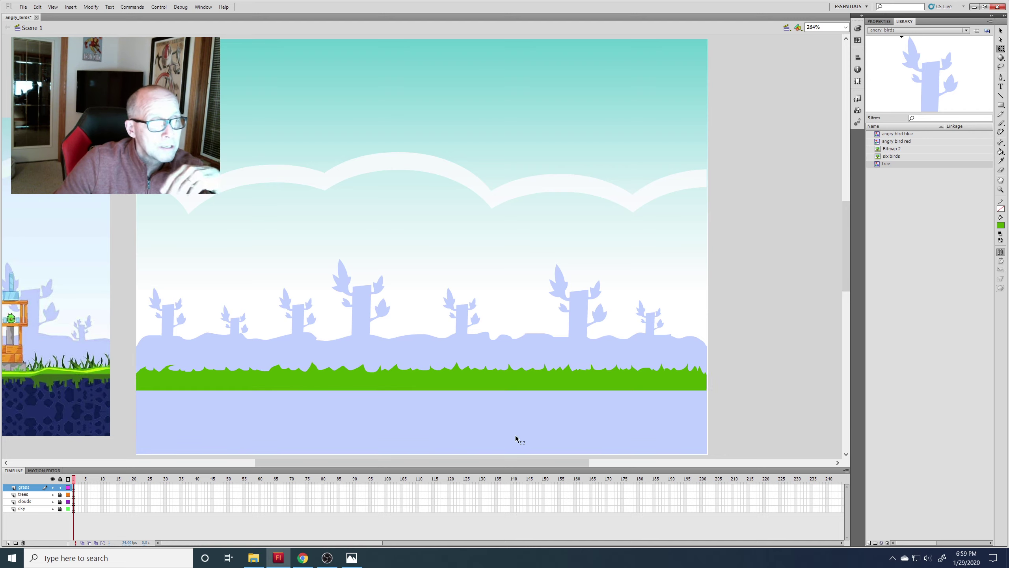
Step: Convert the grass strip to a graphic symbol named "grass" and lock the grass layer
left_click(238, 384)
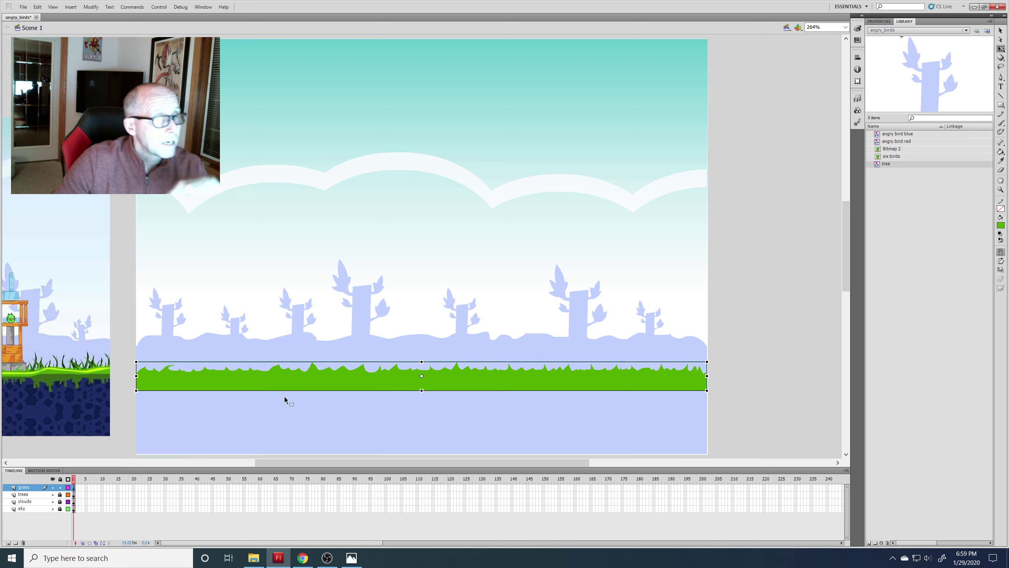
key("F8")
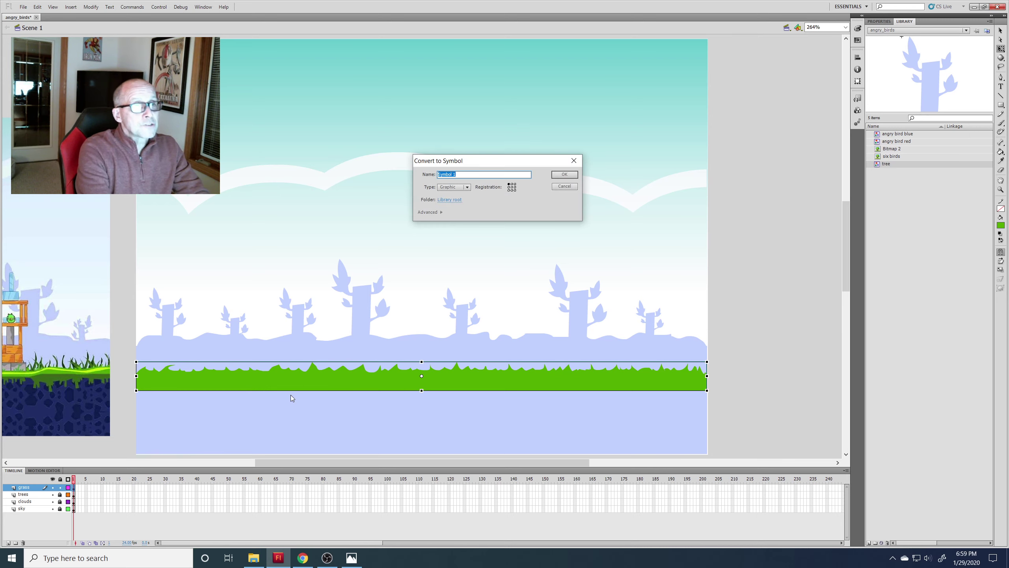
type("grass")
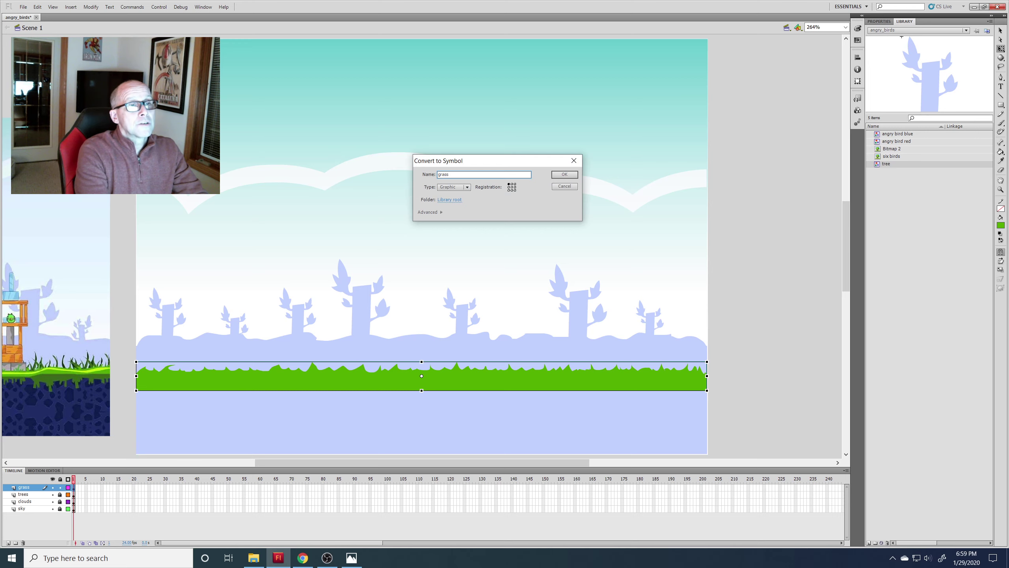
key("Return")
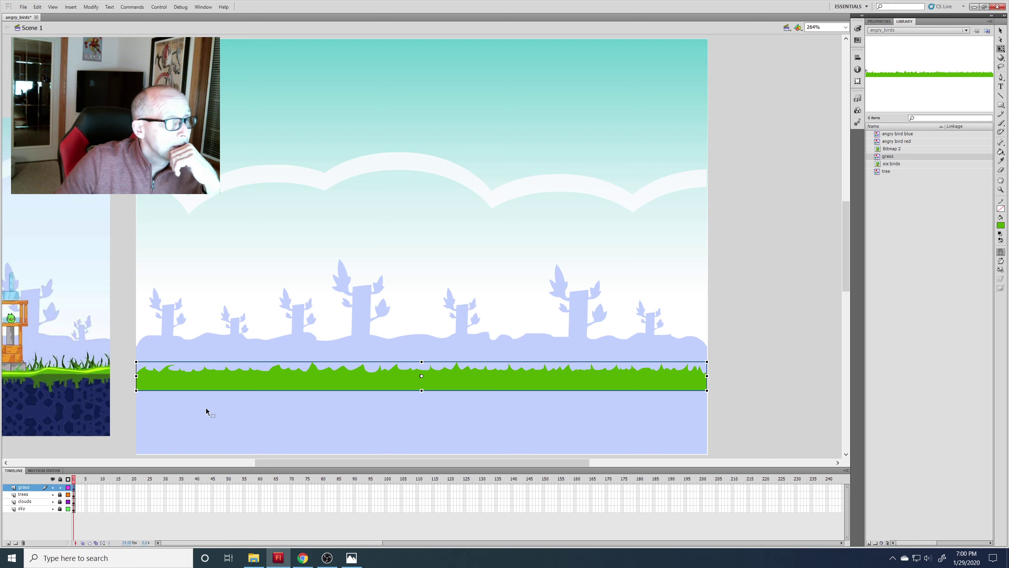
left_click(60, 488)
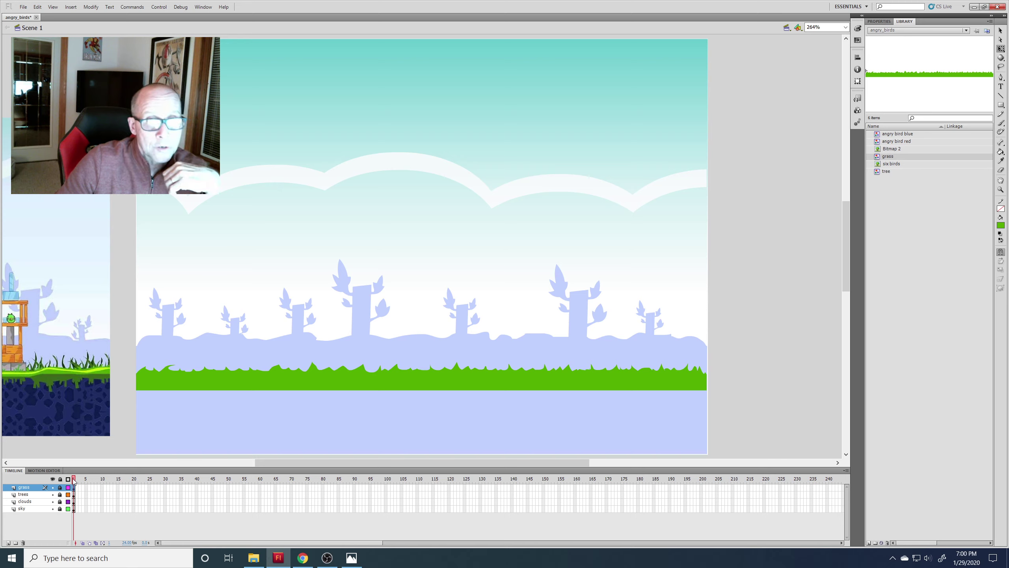
Step: Add a new layer above the grass layer and name it "underground"
left_click(8, 543)
double_click(24, 488)
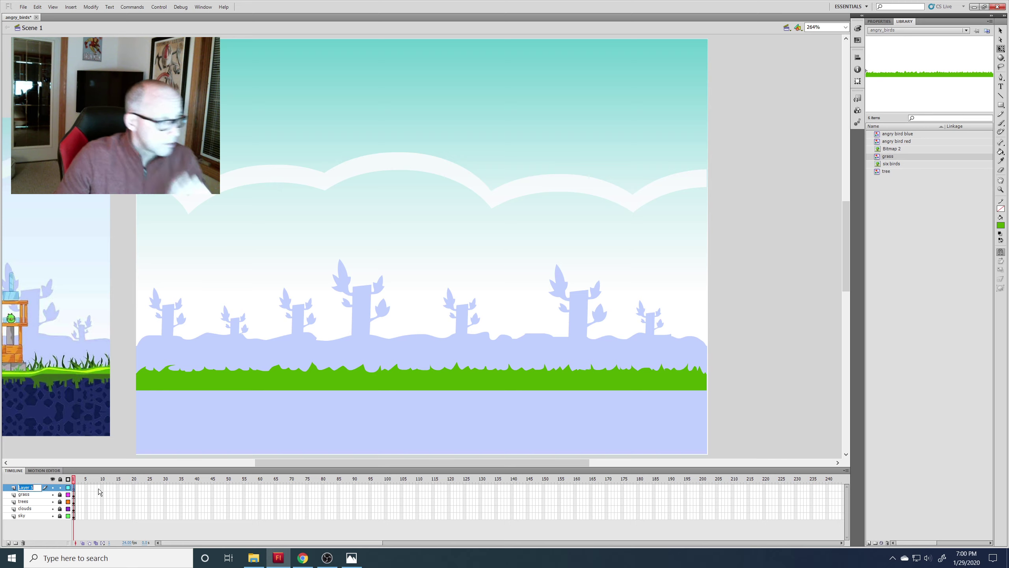
type("unde")
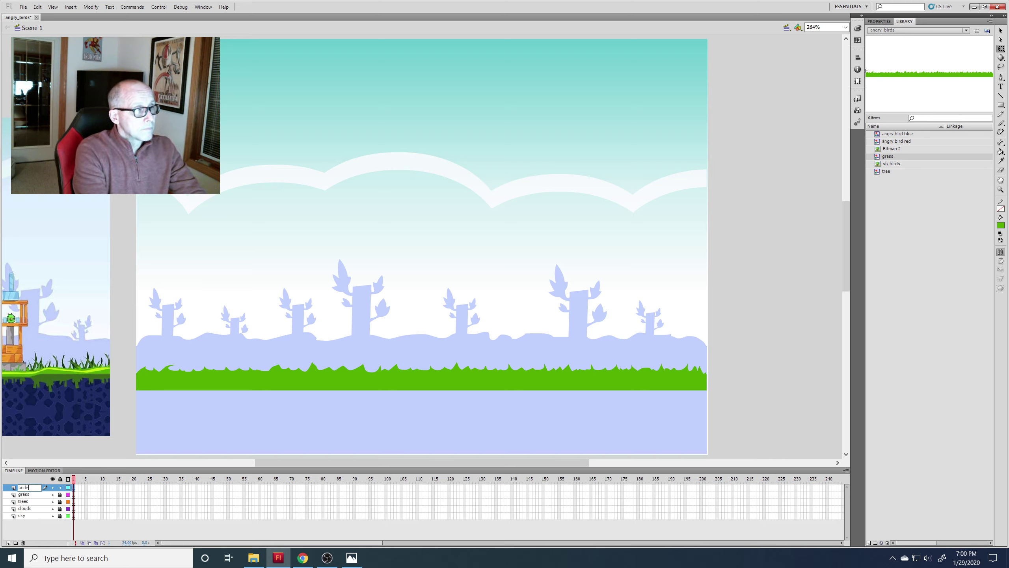
type("rground")
key("Return")
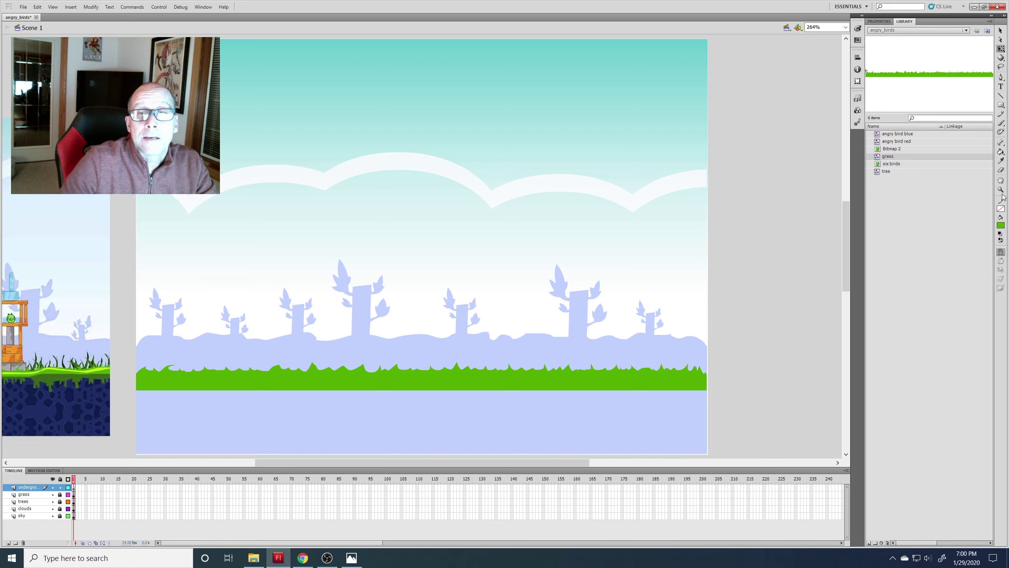
Step: Draw a strokeless rectangle from the grass's lower part to the stage's bottom edge, filled with the dark blue sampled from the reference image's ground
left_click(1001, 161)
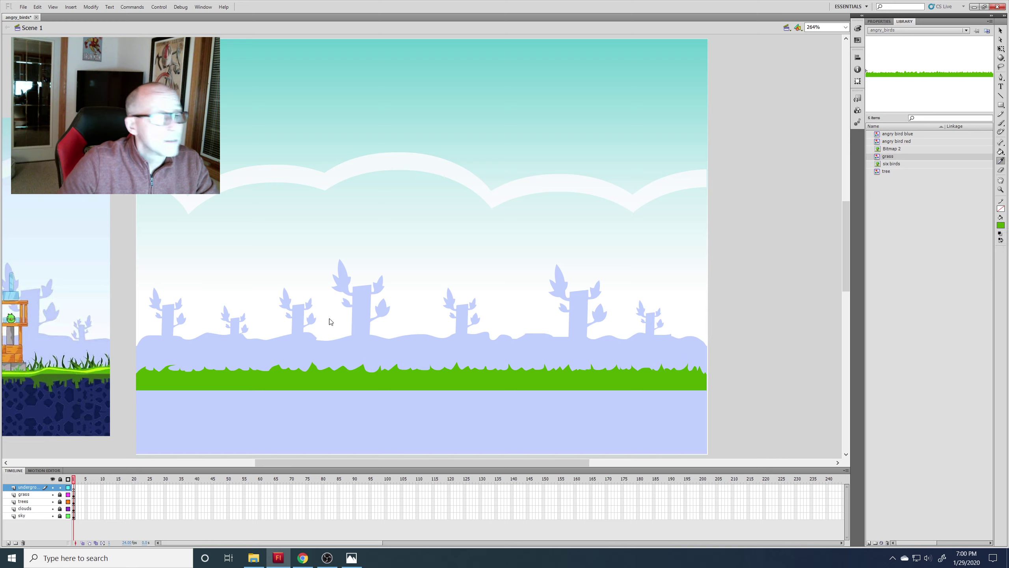
left_click(54, 407)
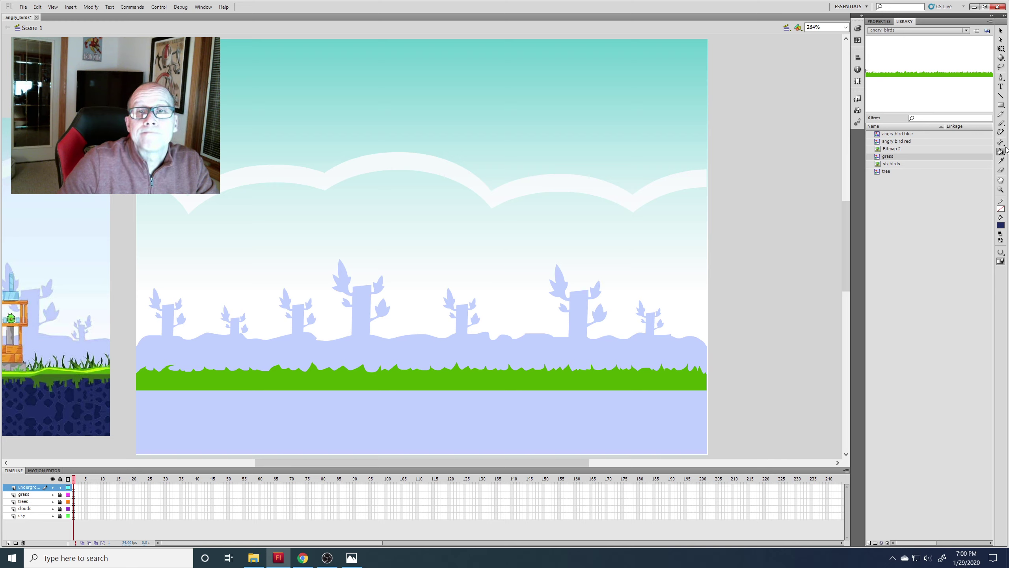
left_click(1000, 104)
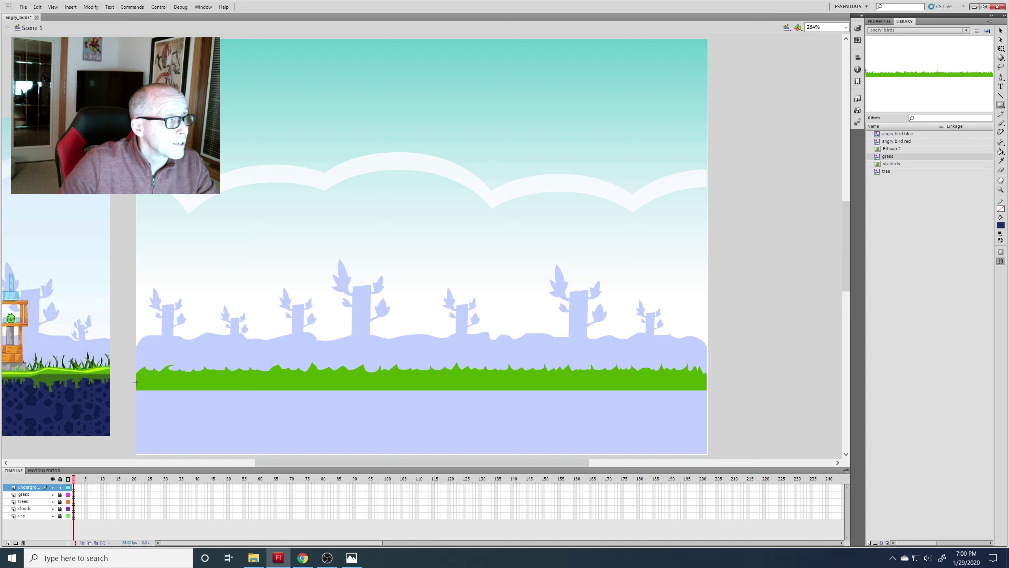
left_click_drag(136, 382, 709, 454)
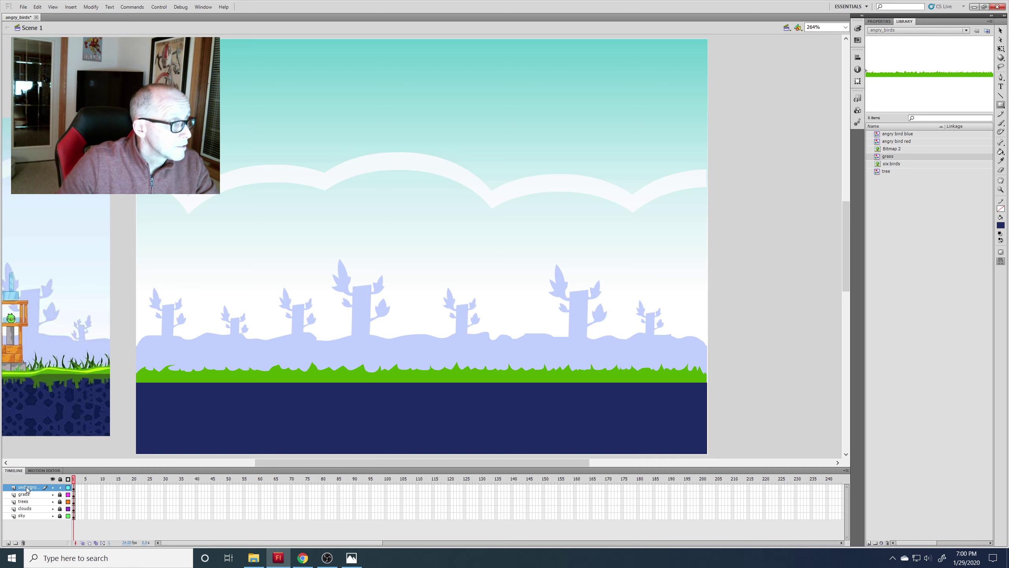
mouse_move(27, 490)
left_mouse_down()
mouse_move(26, 500)
mouse_move(27, 486)
left_mouse_up()
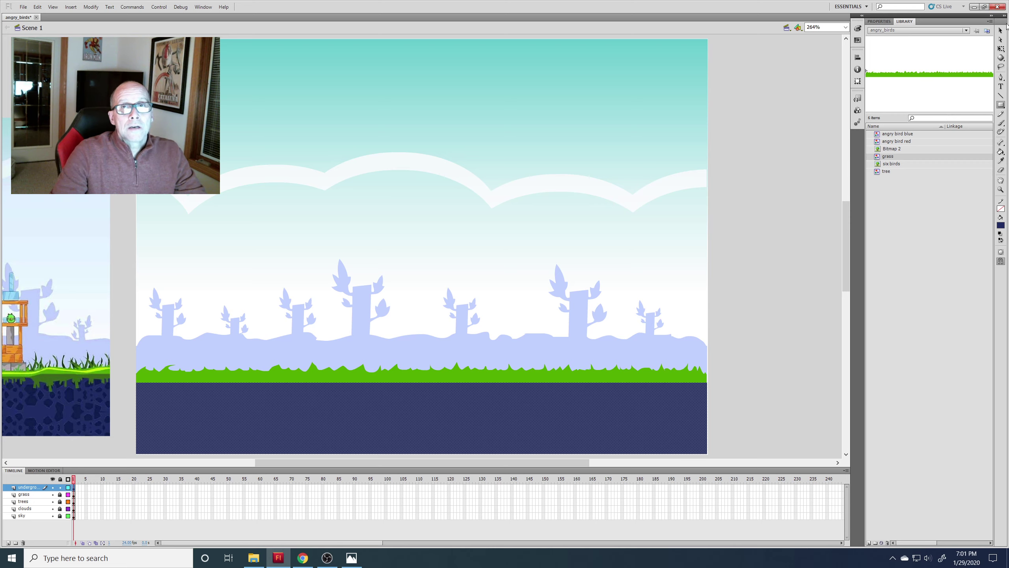
left_click(1000, 31)
left_click(788, 194)
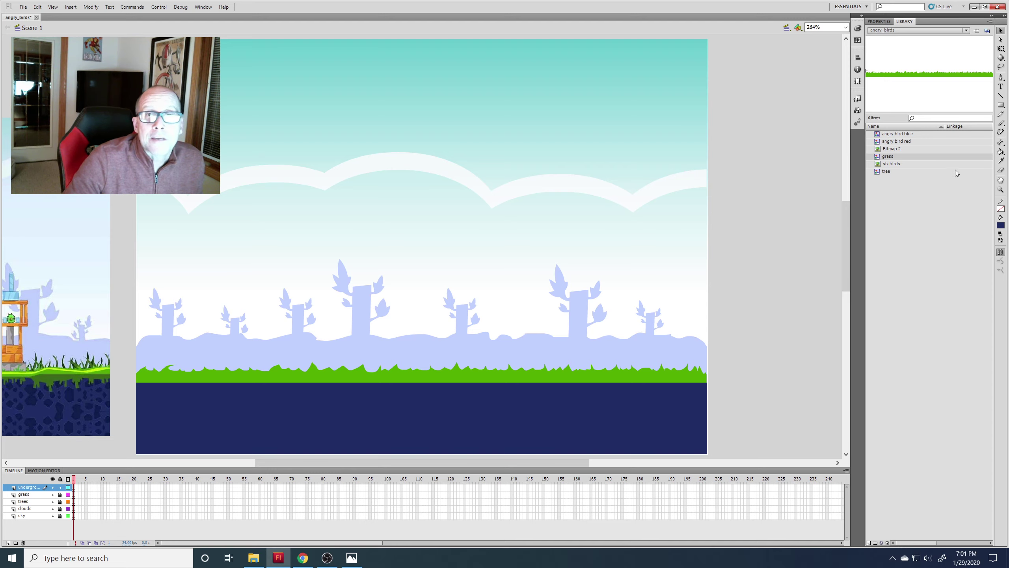
Step: Sample the darker navy of the reference image's ground spots as the fill colour, undoing its test fill on the underground rectangle
key("i")
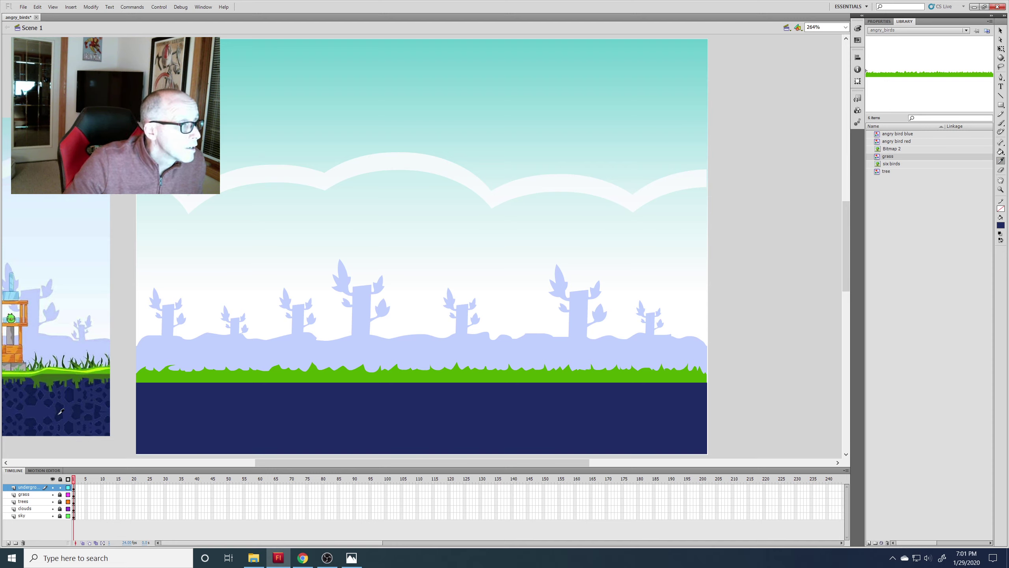
left_click(43, 411)
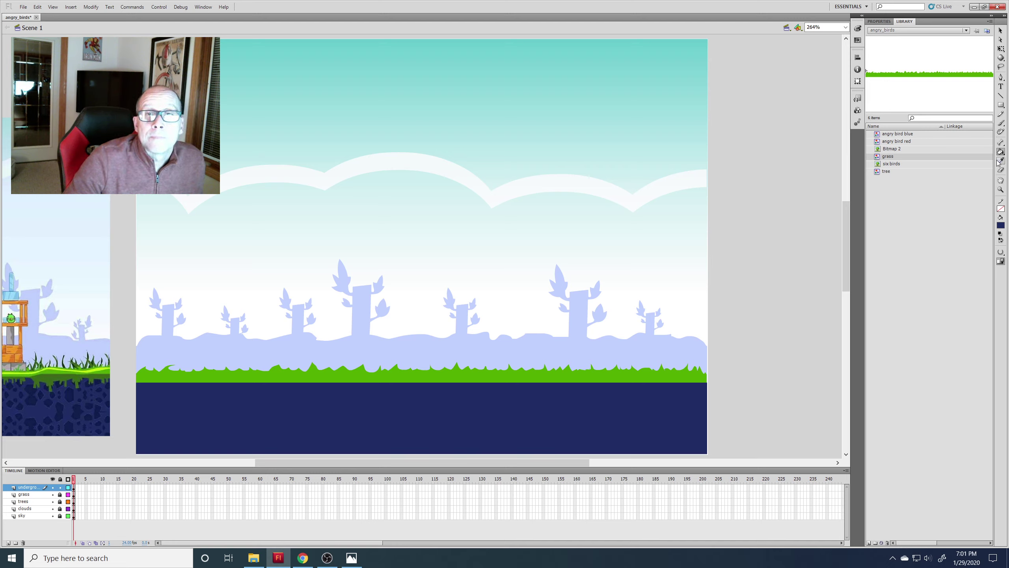
key("i")
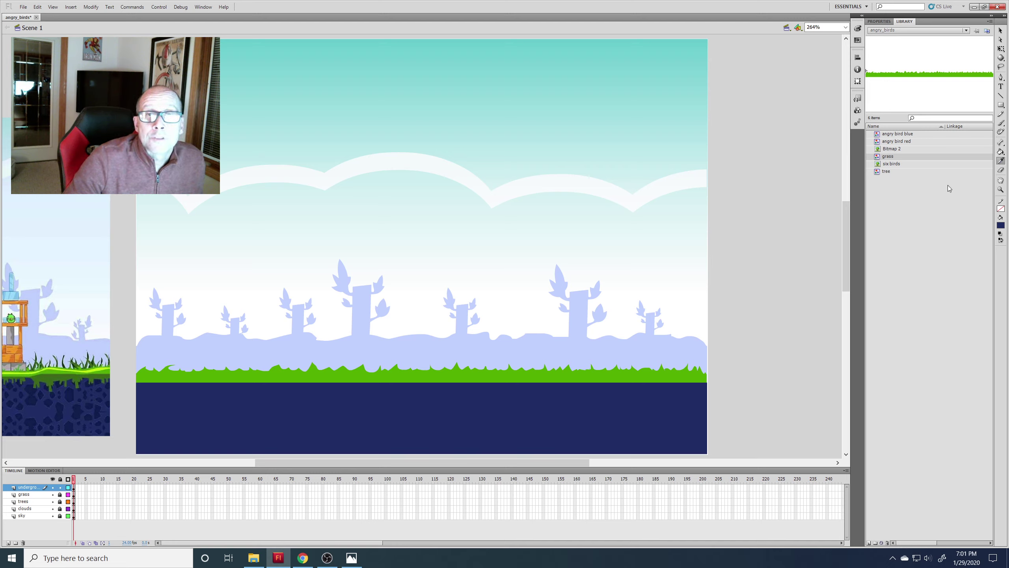
left_click(72, 390)
left_click(157, 397)
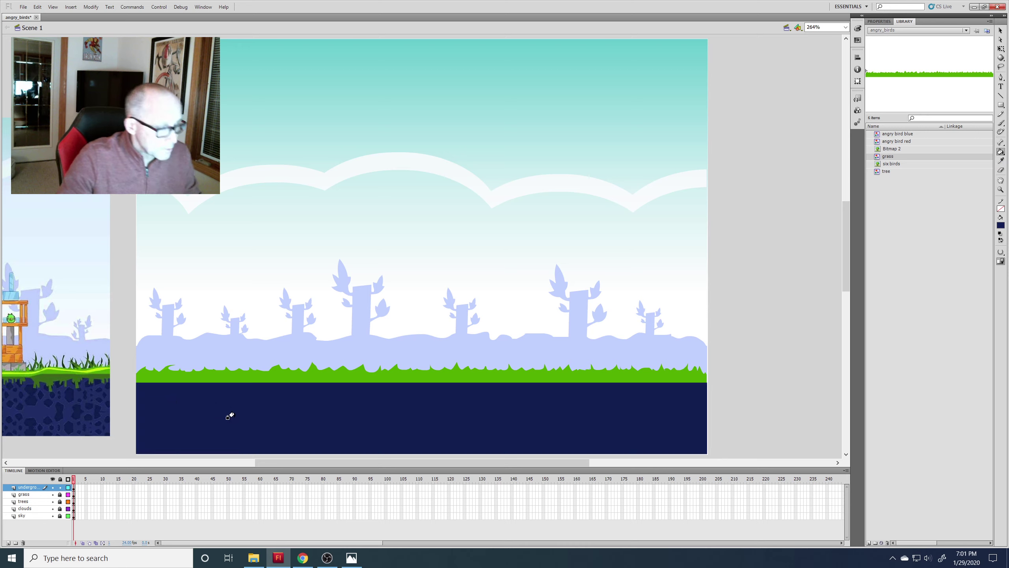
key("ctrl+z")
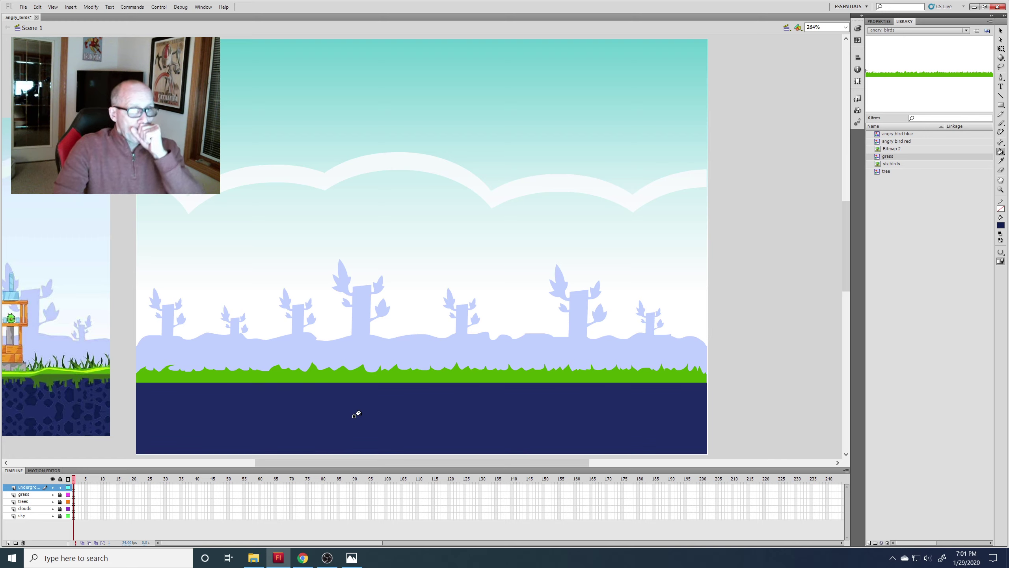
Step: Set the PolyStar tool to draw polygons with 7 sides
left_click(1002, 106)
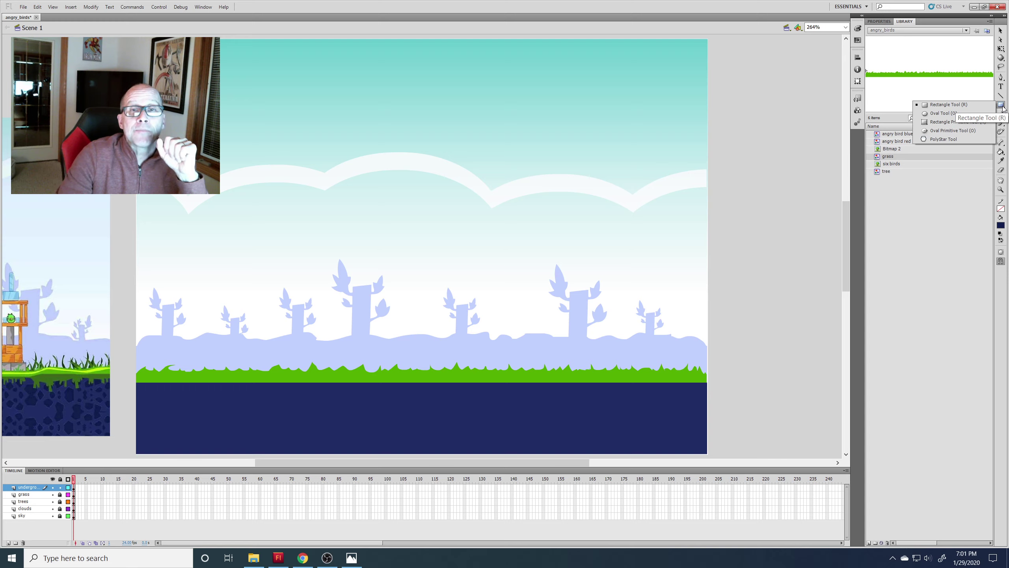
left_click(965, 139)
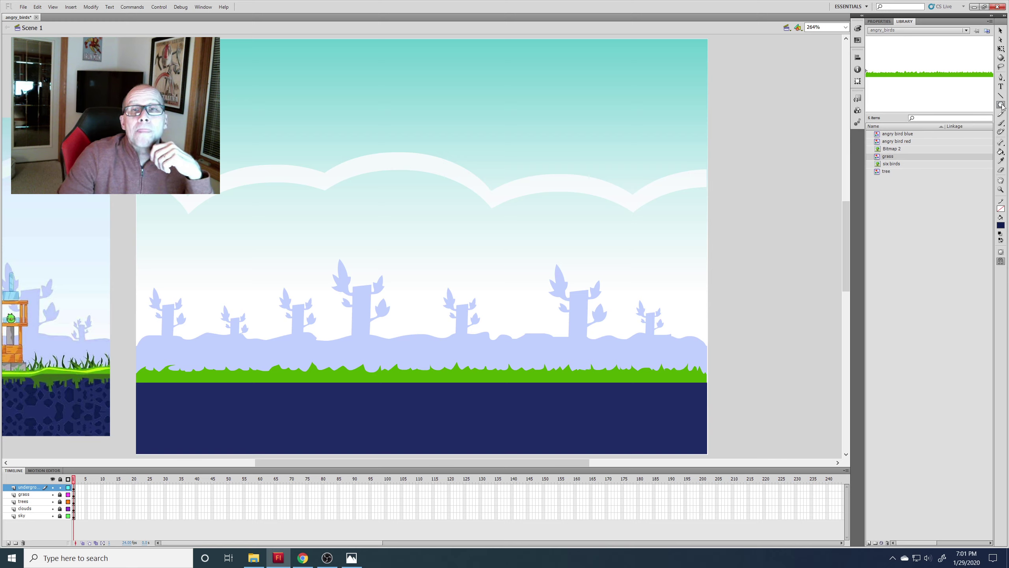
left_click(873, 22)
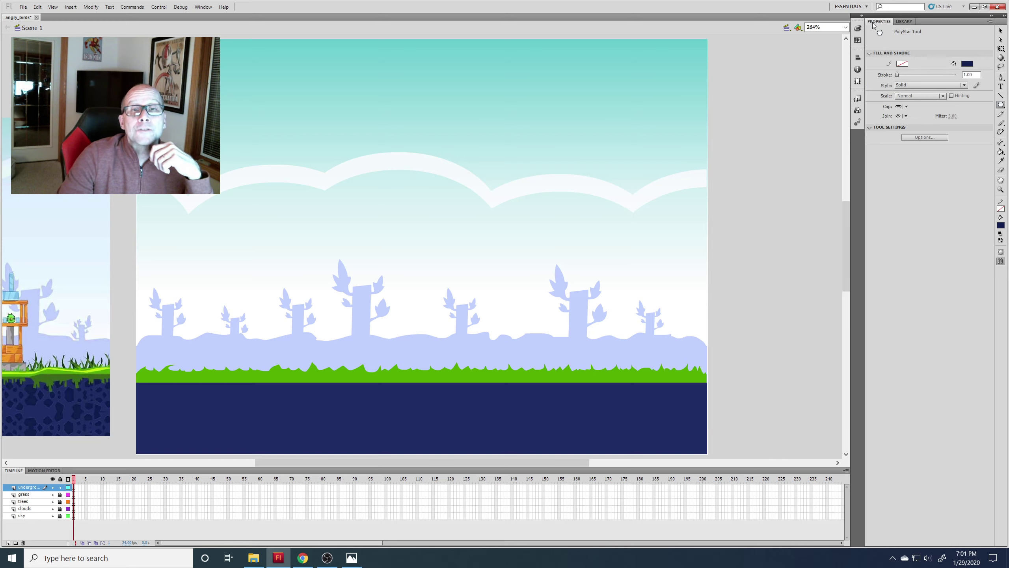
left_click(917, 138)
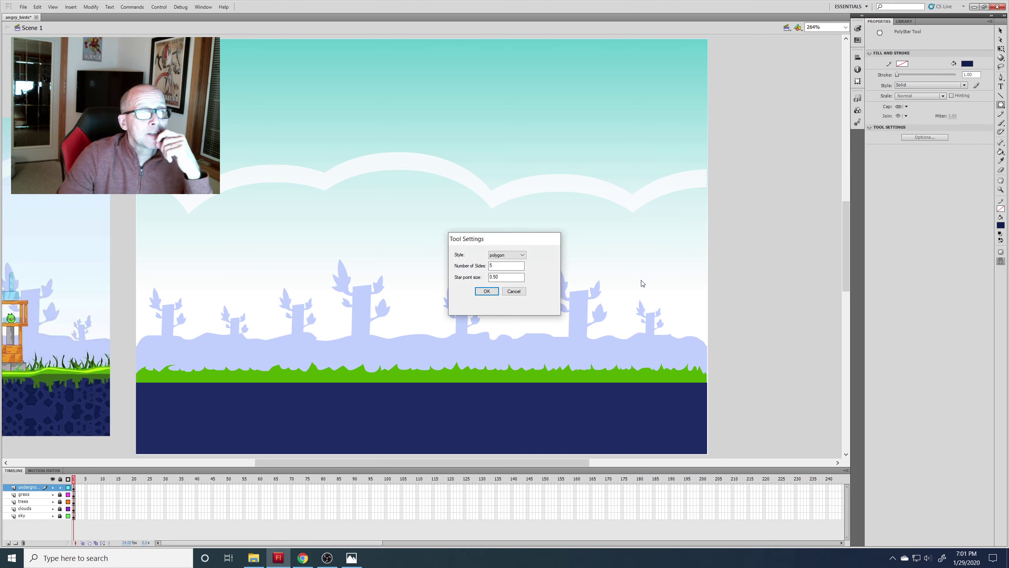
double_click(498, 265)
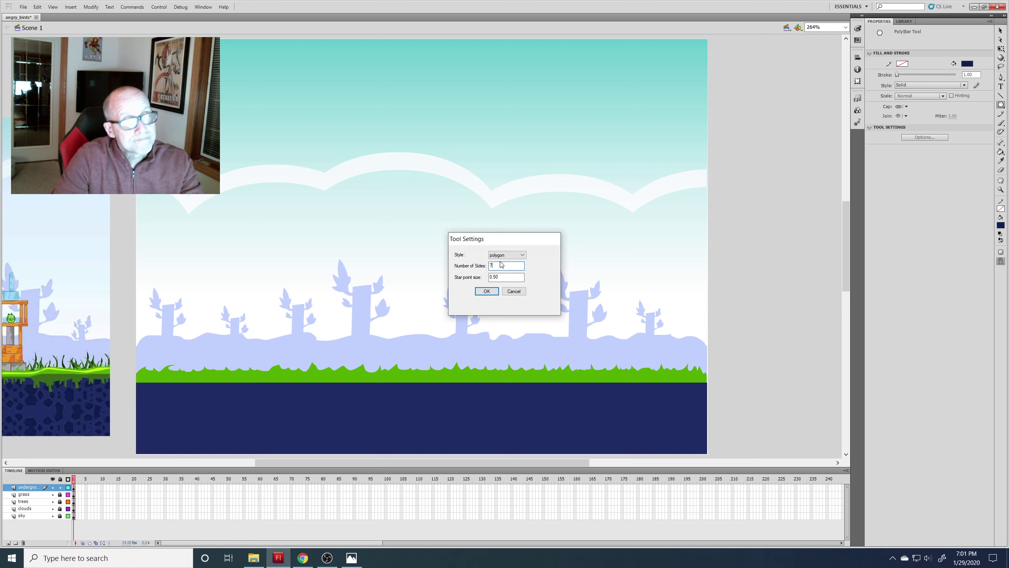
left_click(484, 292)
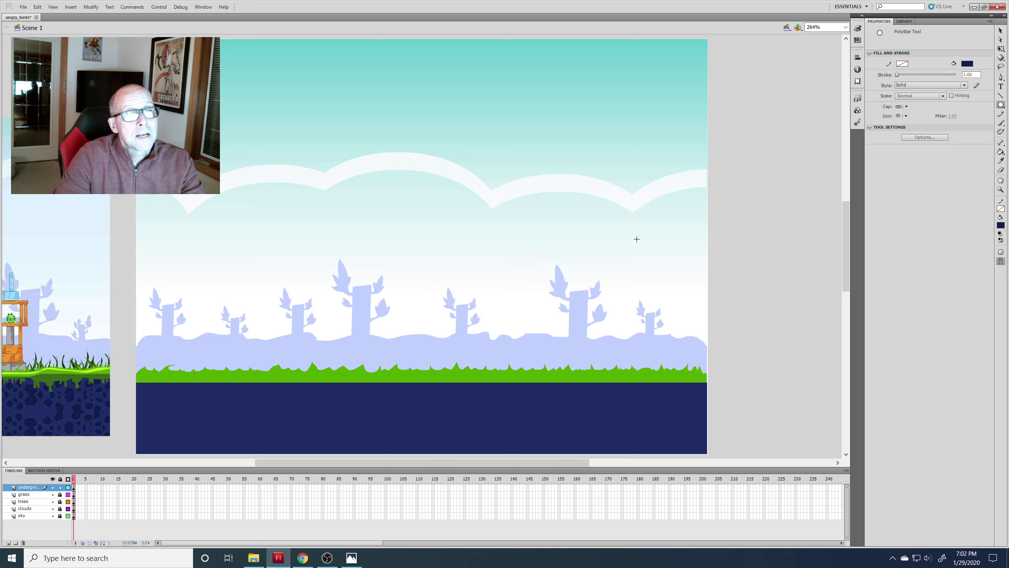
Step: Draw a navy seven-sided polygon with a yellow stroke in the empty area beside the stage, undoing the strokeless trial over the sky
left_click_drag(637, 239, 650, 253)
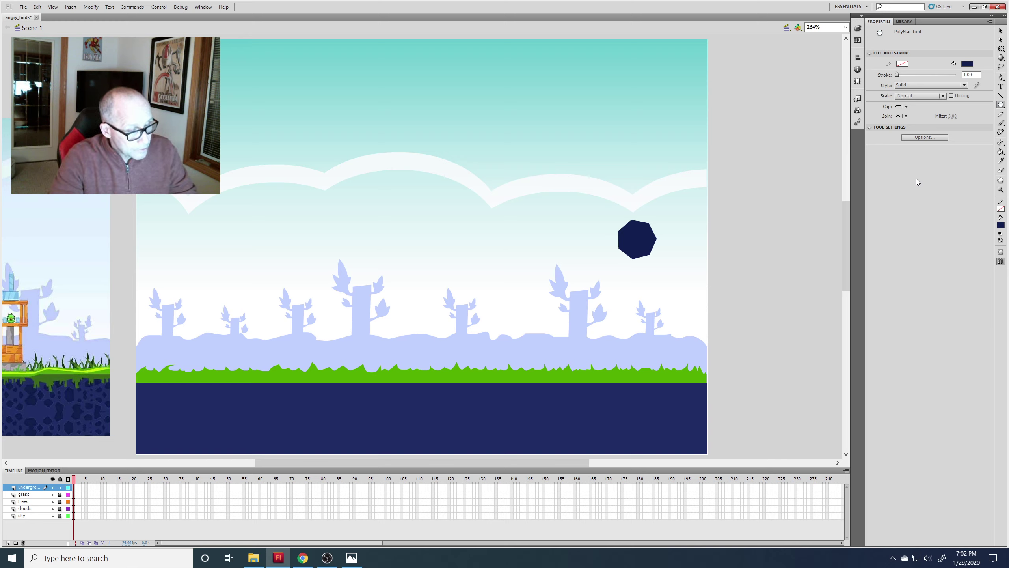
key("ctrl+z")
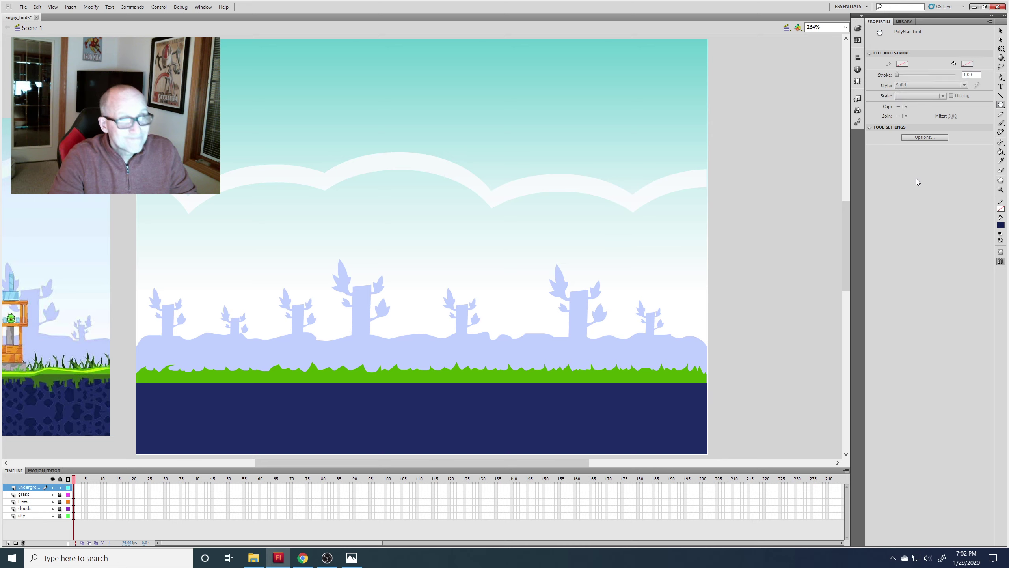
left_click(1001, 207)
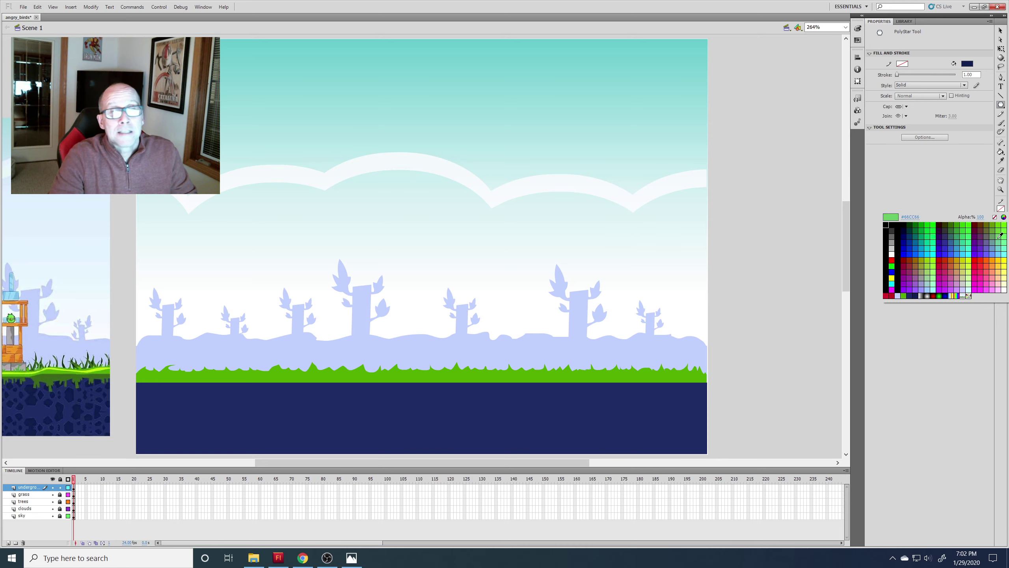
left_click(1000, 261)
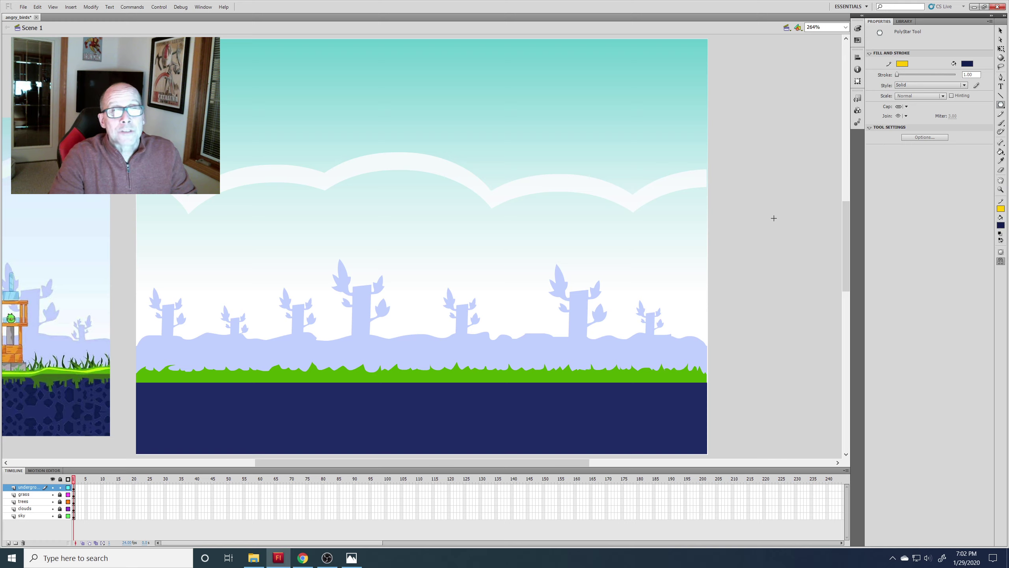
mouse_move(762, 208)
left_mouse_down()
mouse_move(798, 237)
mouse_move(780, 227)
left_mouse_up()
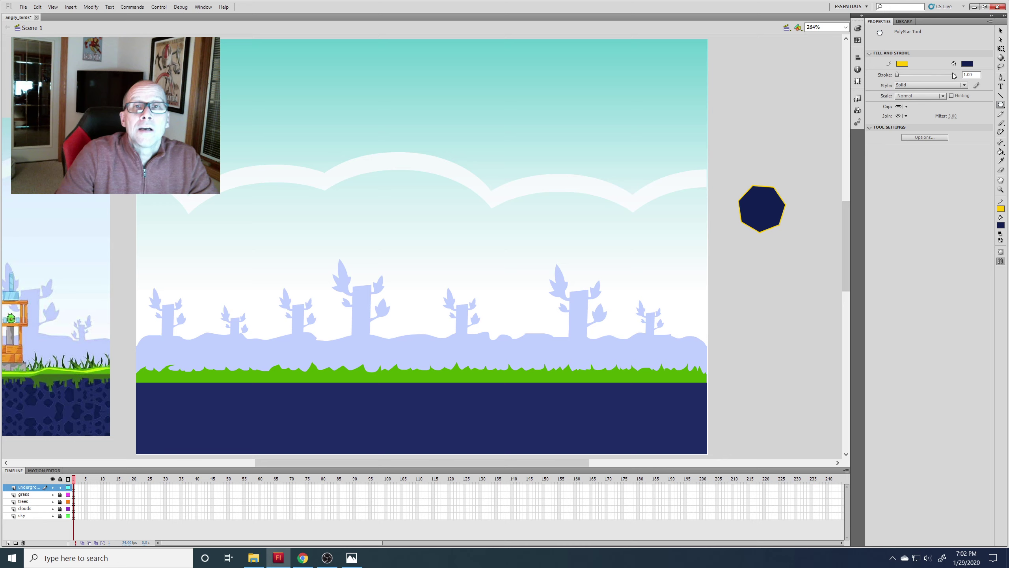
Step: Try reshaping the seven-sided polygon into an irregular rock by pulling its corners, and delete the shape
left_click(1000, 31)
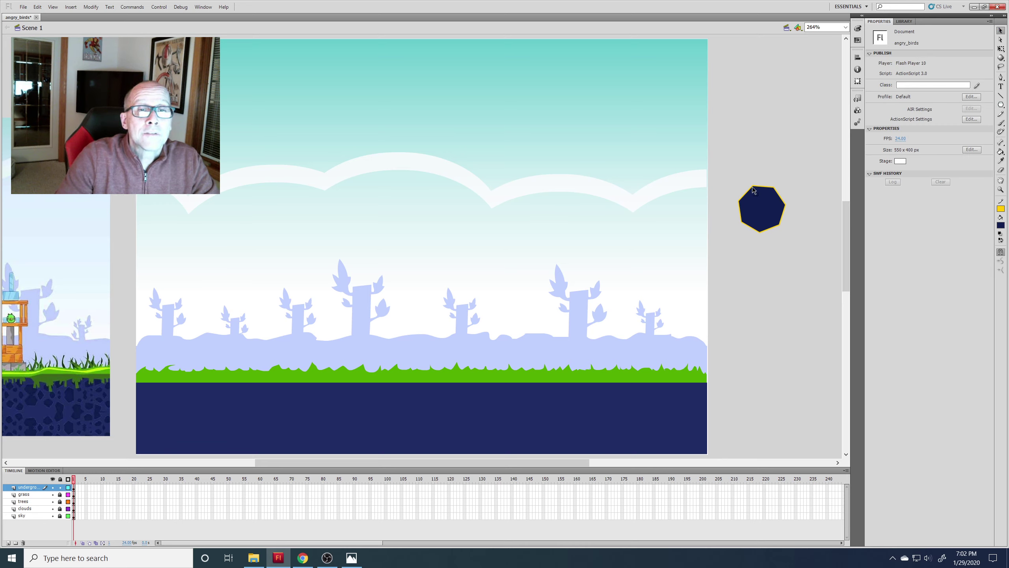
left_click_drag(752, 186, 750, 179)
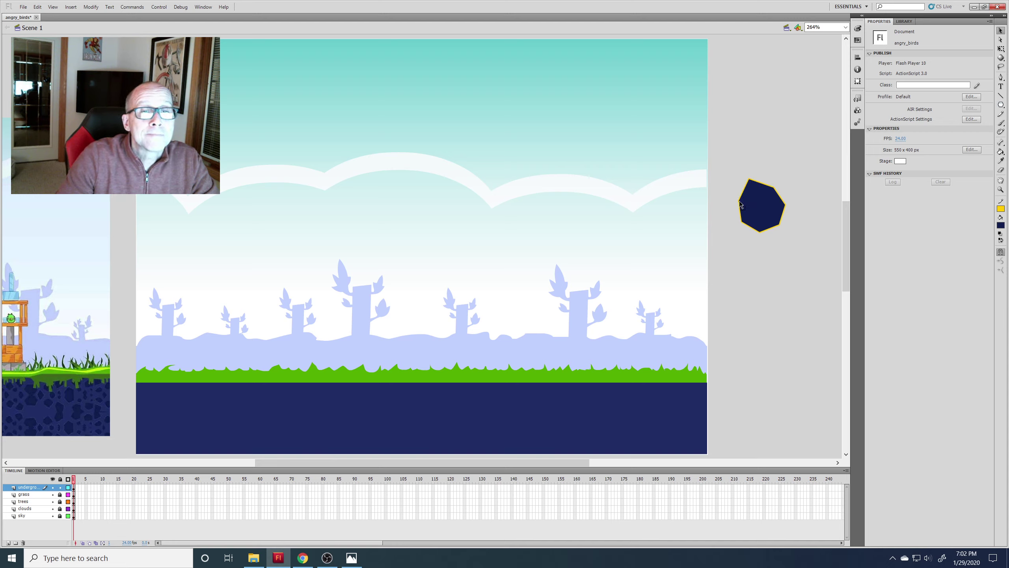
mouse_move(743, 225)
left_mouse_down()
mouse_move(761, 214)
mouse_move(754, 235)
left_mouse_up()
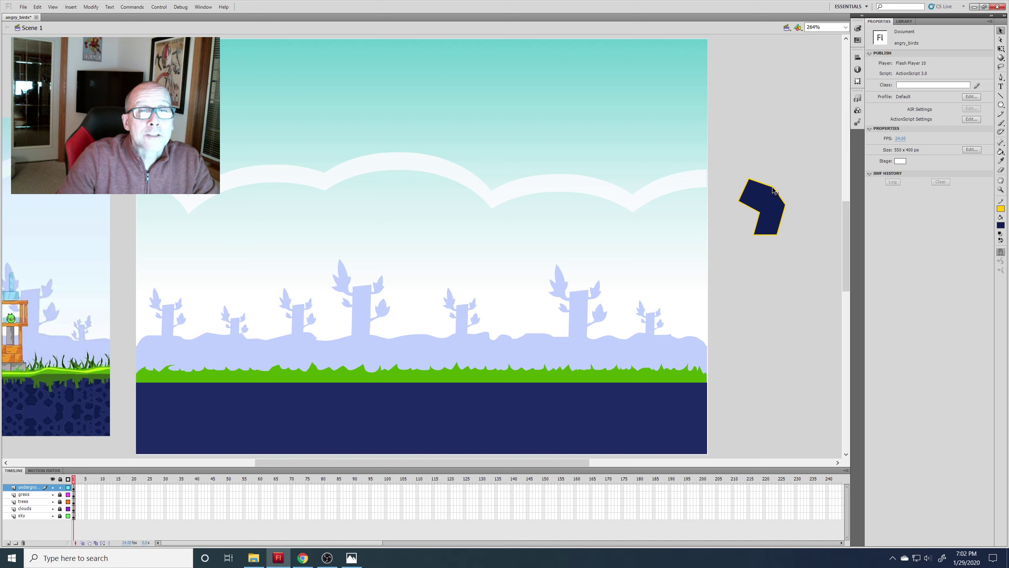
left_click_drag(774, 191, 767, 205)
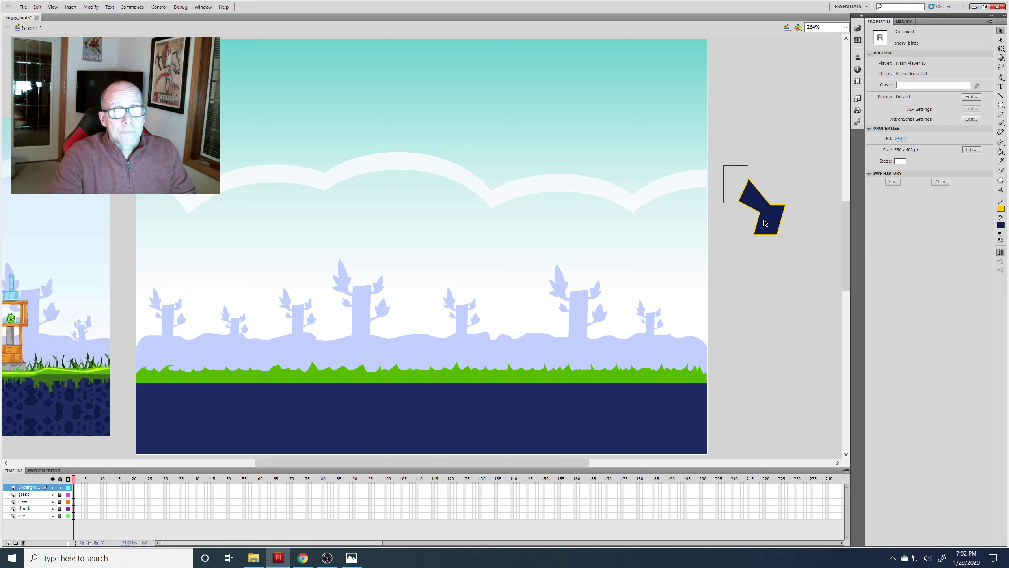
left_click_drag(764, 220, 801, 260)
key("Delete")
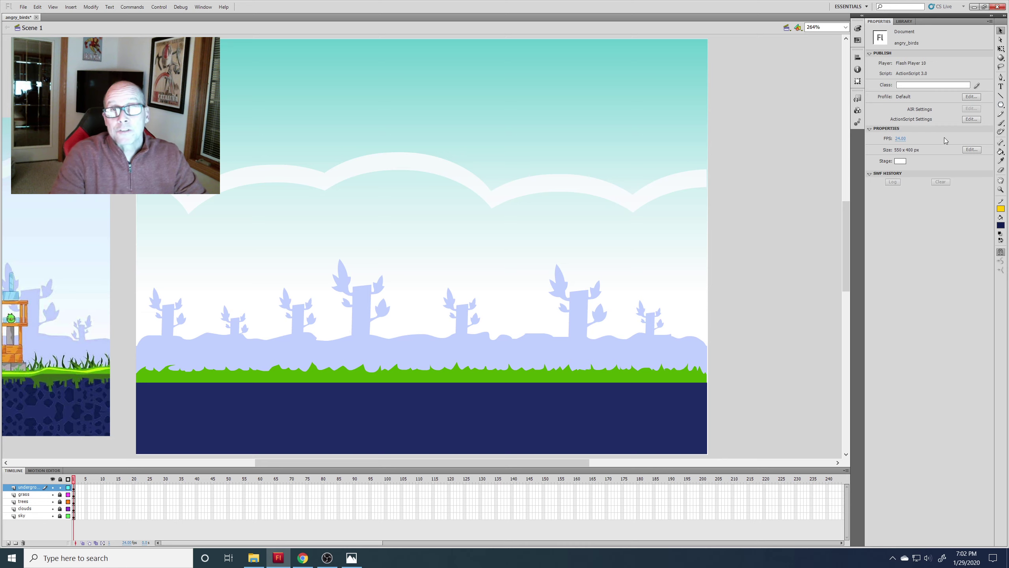
Step: Set the PolyStar tool to 12 sides and draw a navy polygon with a yellow stroke, about 39 px wide, in the empty area beside the stage
left_click(1005, 106)
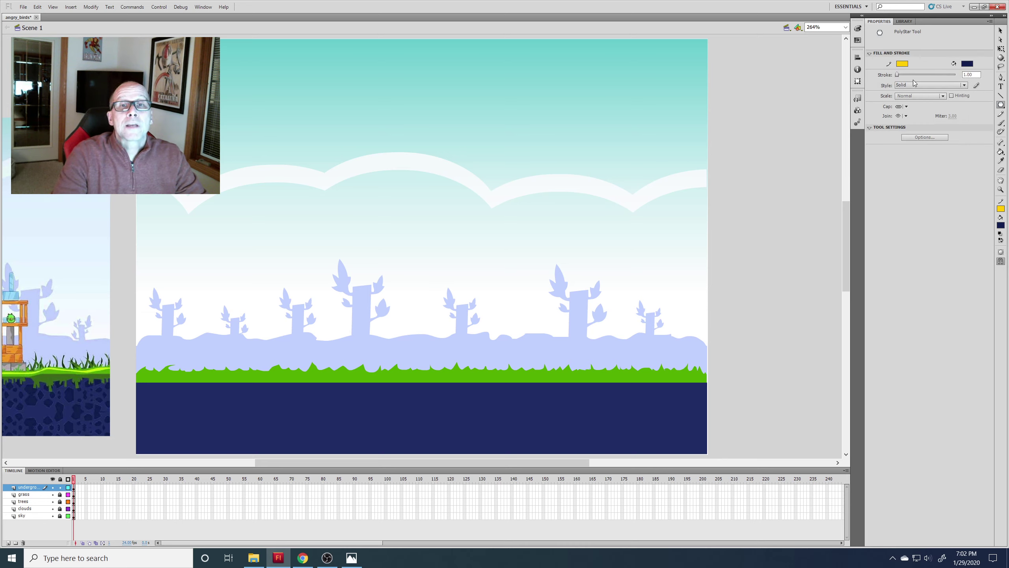
left_click(922, 137)
double_click(498, 266)
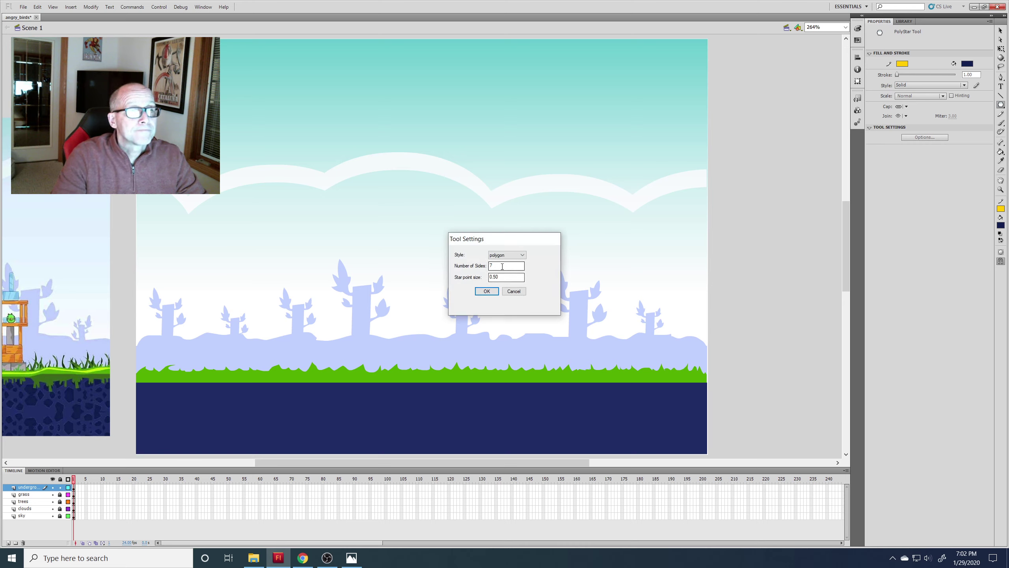
type("12")
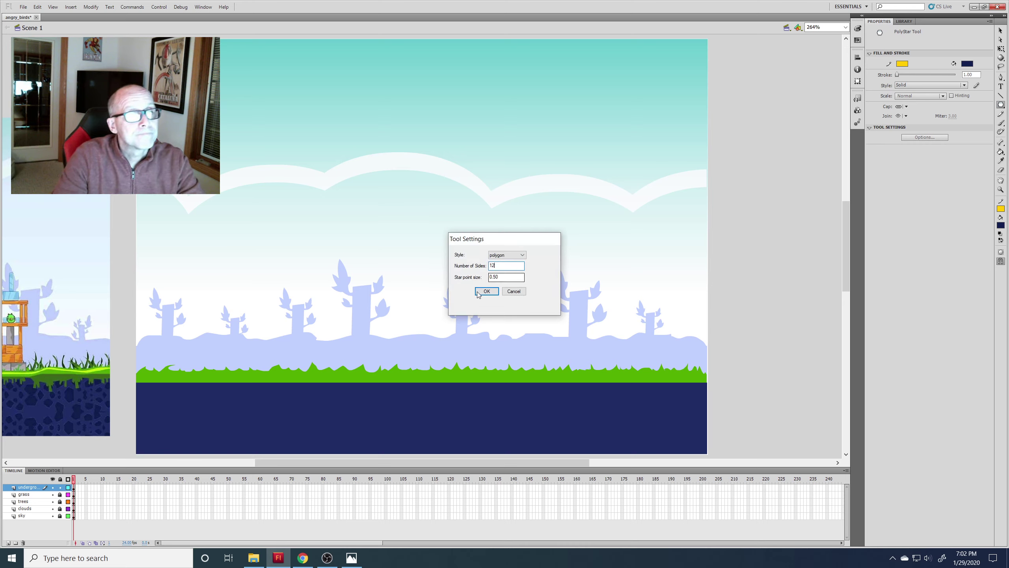
left_click(486, 291)
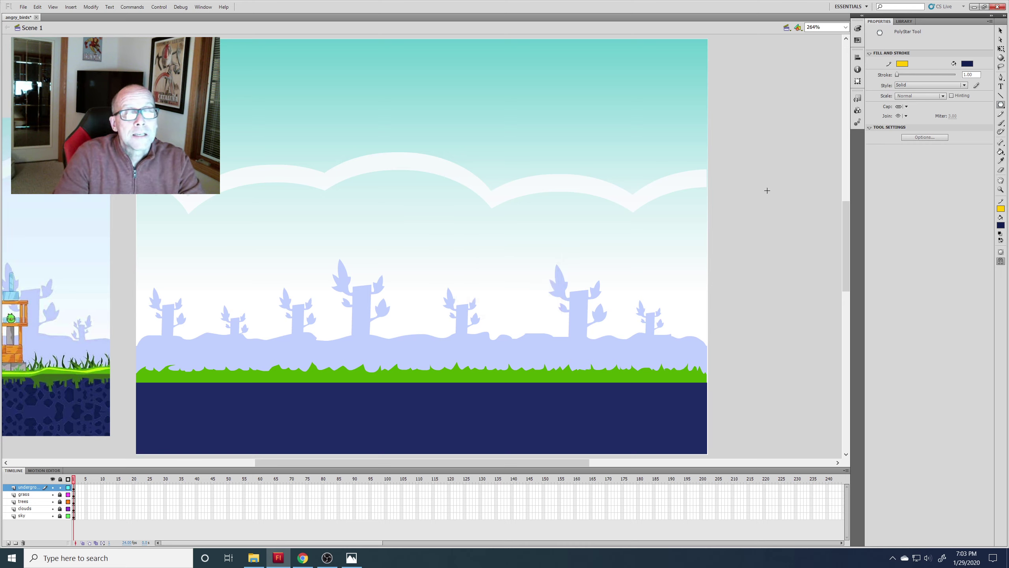
mouse_move(759, 170)
left_mouse_down()
mouse_move(774, 194)
mouse_move(769, 185)
left_mouse_up()
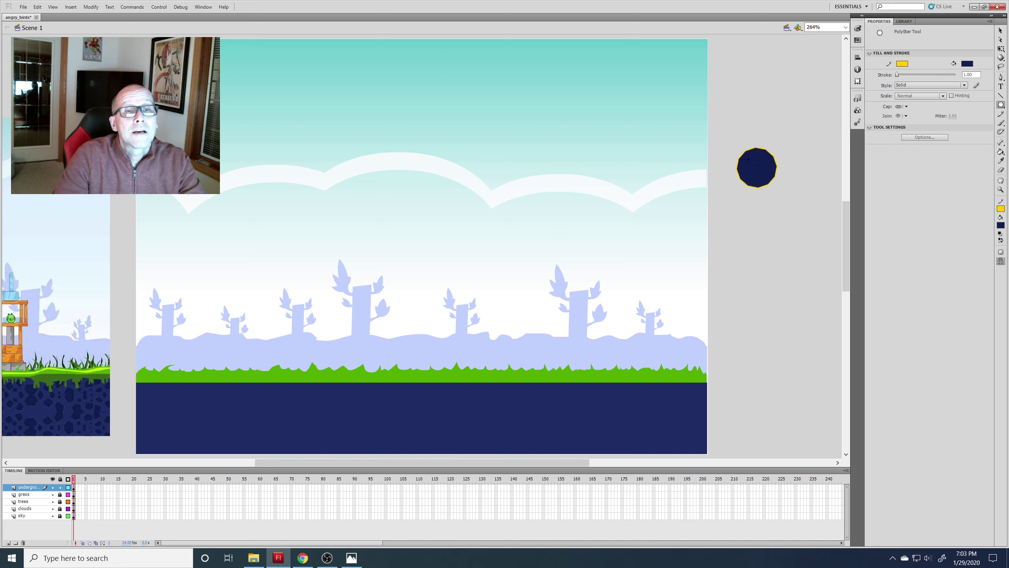
Step: Reshape the twelve-sided polygon into an irregular, notched rock by pulling several of its corners inward
left_click(1000, 30)
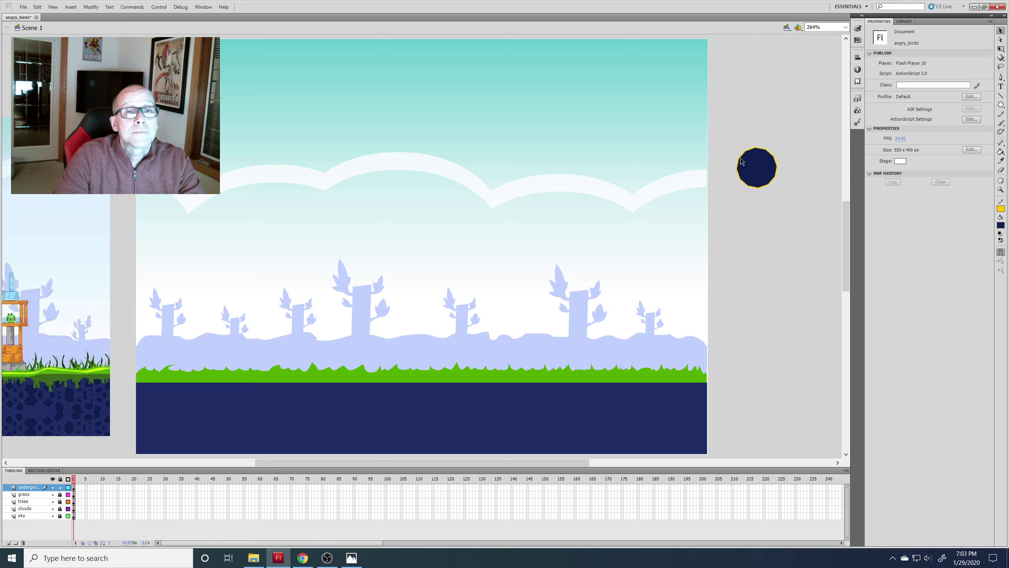
left_click_drag(744, 160, 747, 164)
left_click_drag(767, 155, 765, 166)
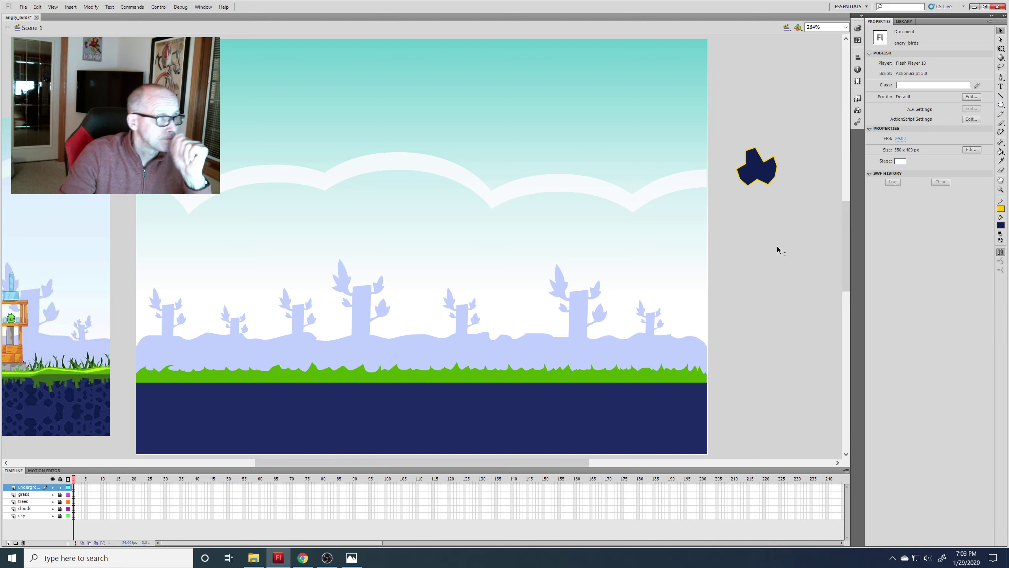
Step: Draw a second twelve-sided polygon about 34 px wide below the first rock and pull its corners inward into a jagged, star-like rock
left_click(1001, 104)
left_click_drag(794, 243, 805, 257)
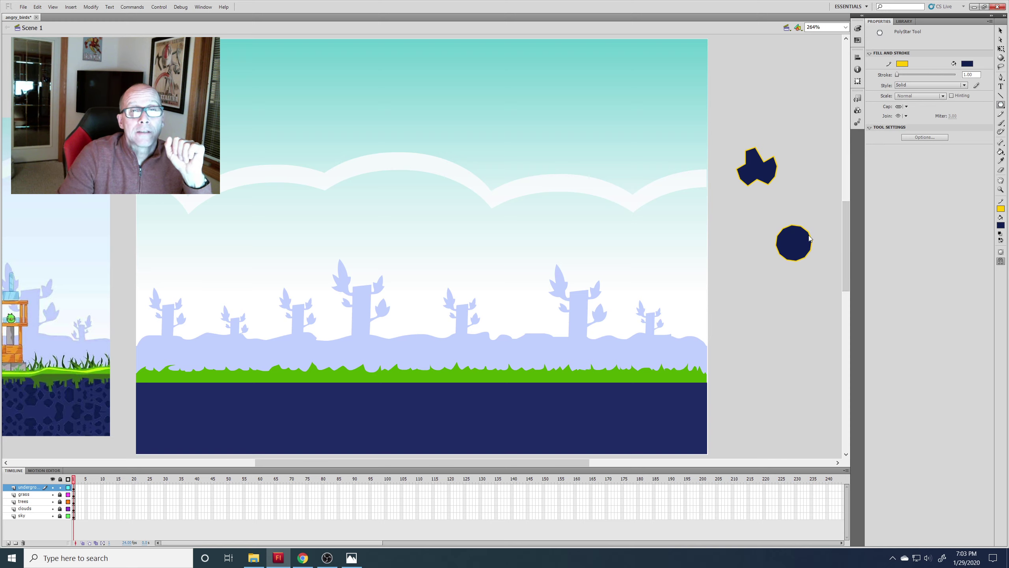
left_click_drag(802, 227, 805, 223)
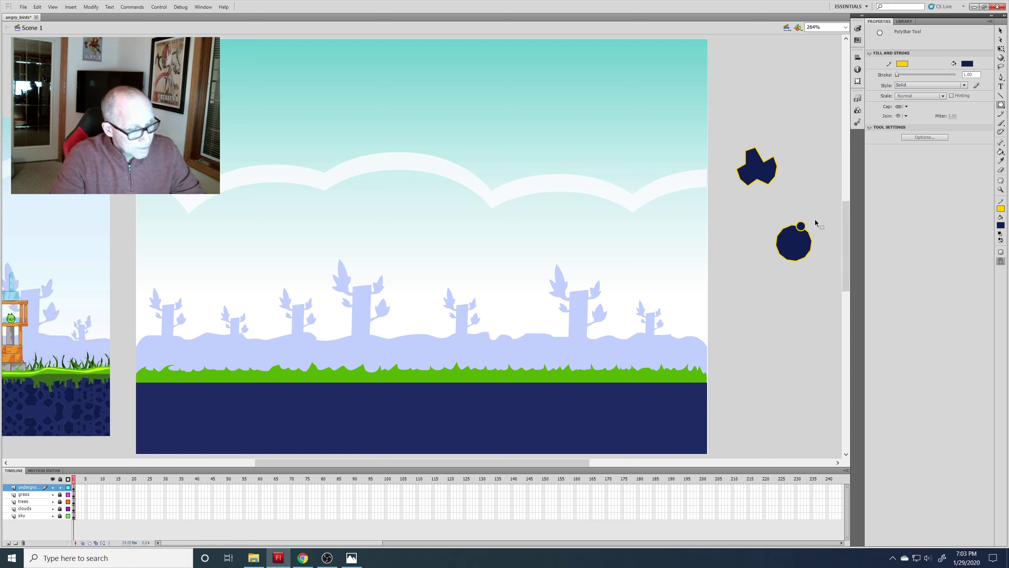
key("ctrl+z")
left_click(1000, 32)
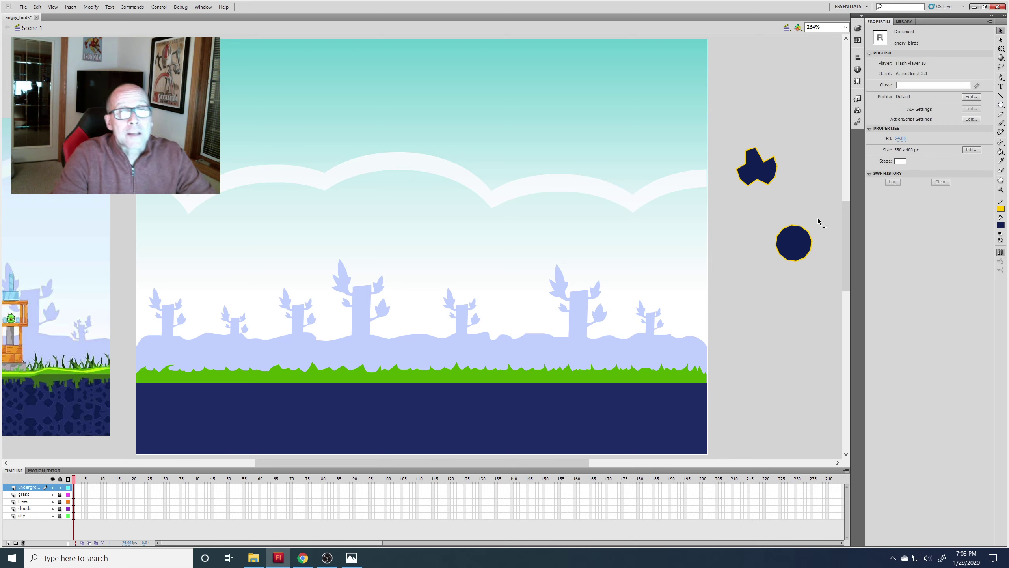
left_click_drag(802, 228, 794, 248)
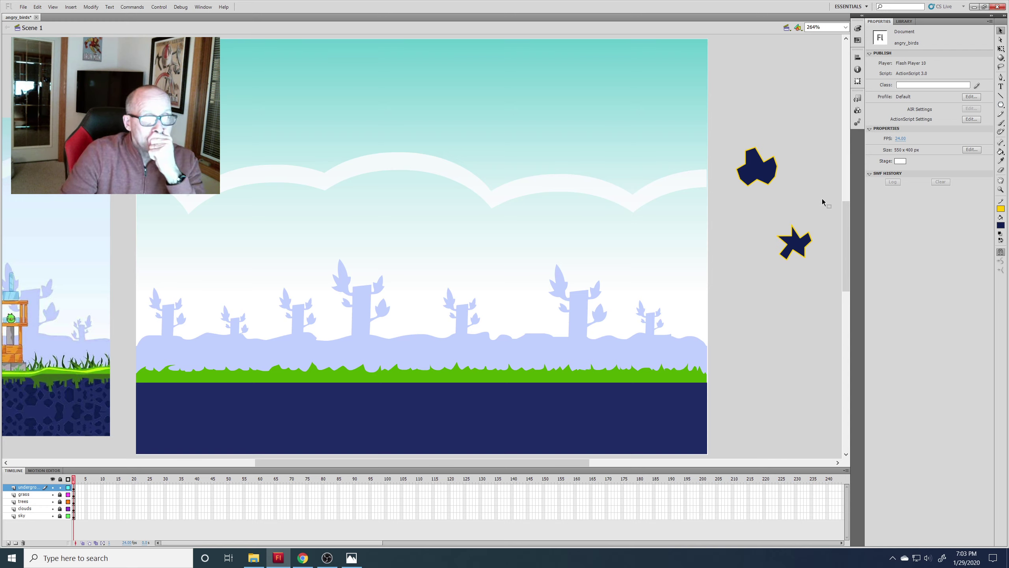
Step: Remove the yellow stroke from both rock shapes, leaving only their navy fill
left_click(1001, 32)
left_click_drag(730, 133, 833, 295)
left_click(1004, 210)
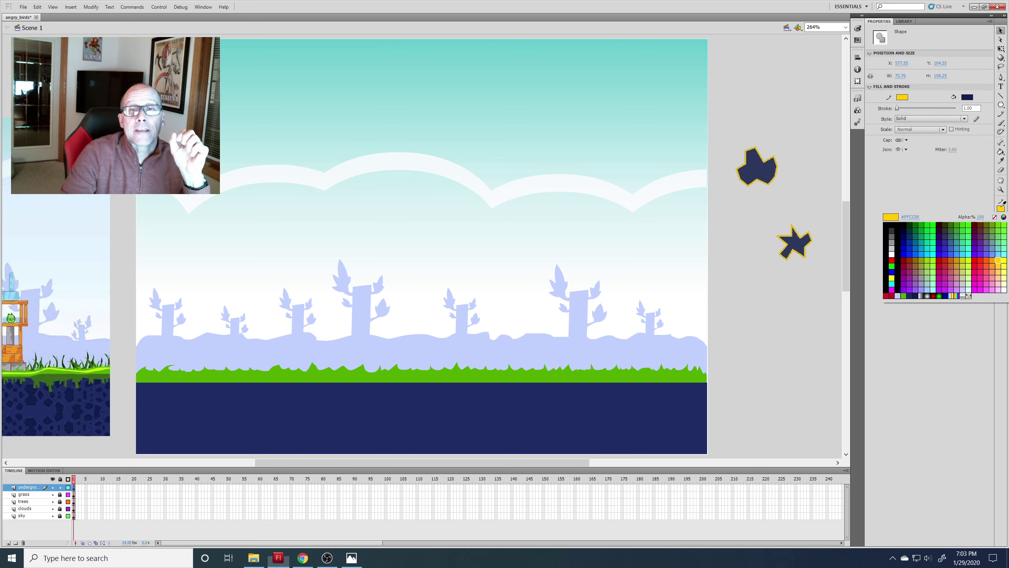
left_click(993, 218)
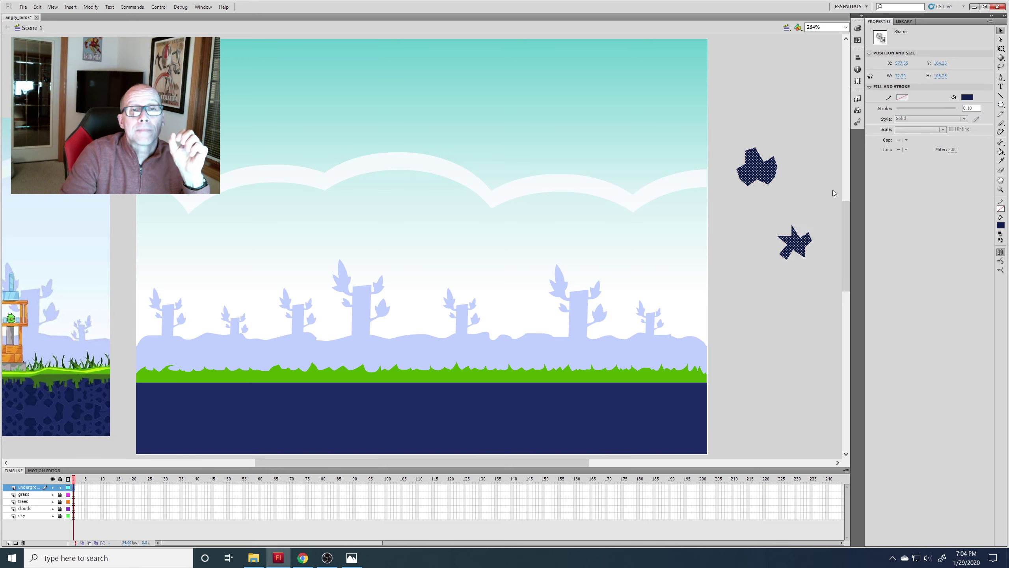
Step: Convert the upper, notched rock into a graphic symbol named rock1
left_click(794, 143)
left_click_drag(787, 194, 801, 201)
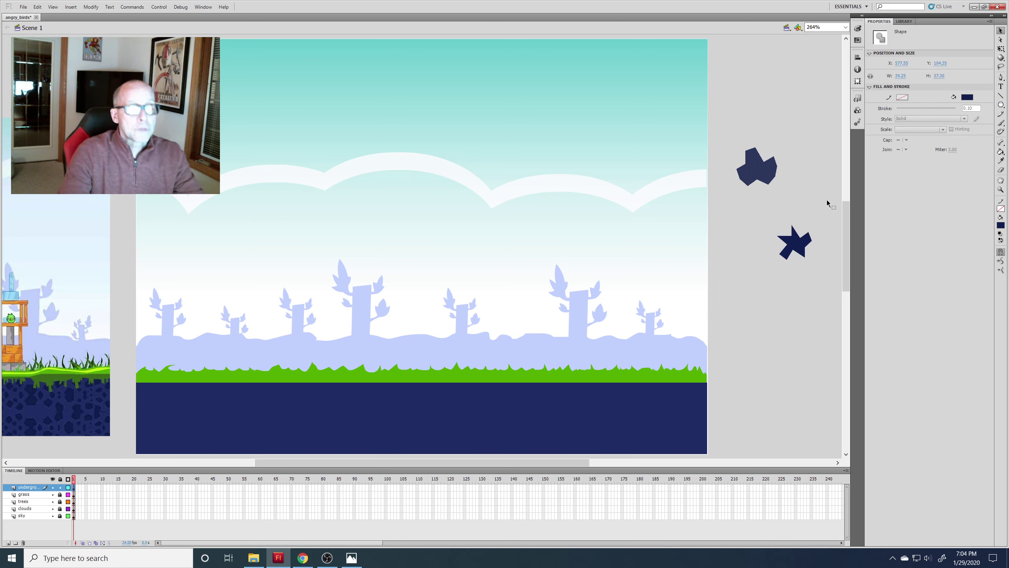
key("F8")
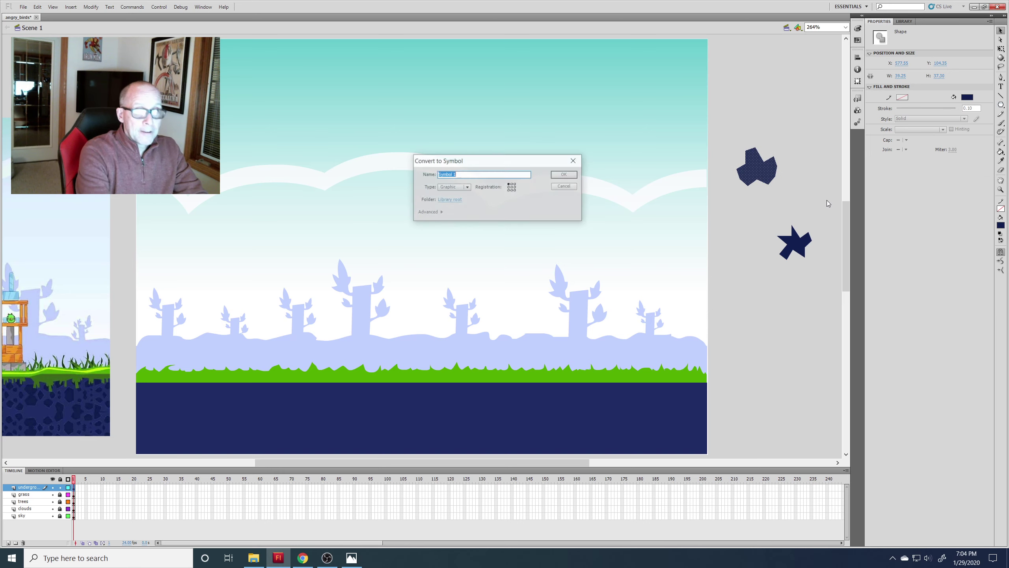
type("rock1")
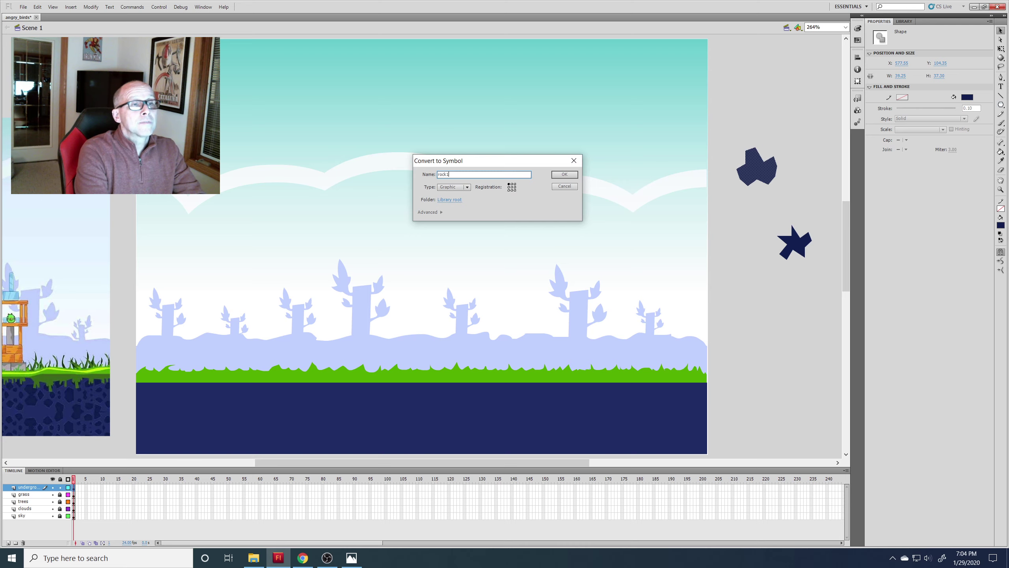
key("Return")
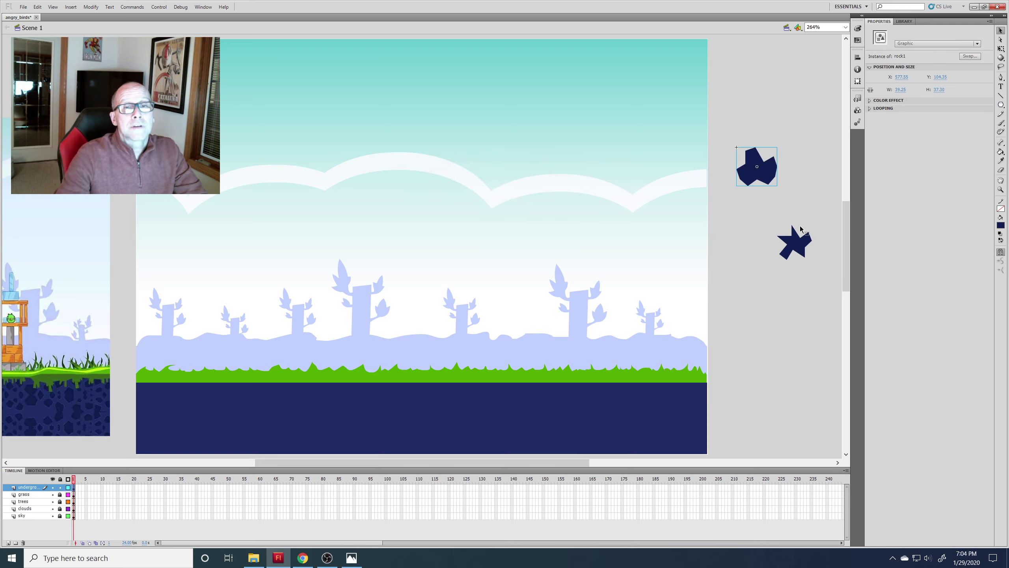
Step: Convert the lower, star-like rock into a graphic symbol named rock2
mouse_move(763, 214)
left_mouse_down()
mouse_move(824, 273)
mouse_move(816, 271)
left_mouse_up()
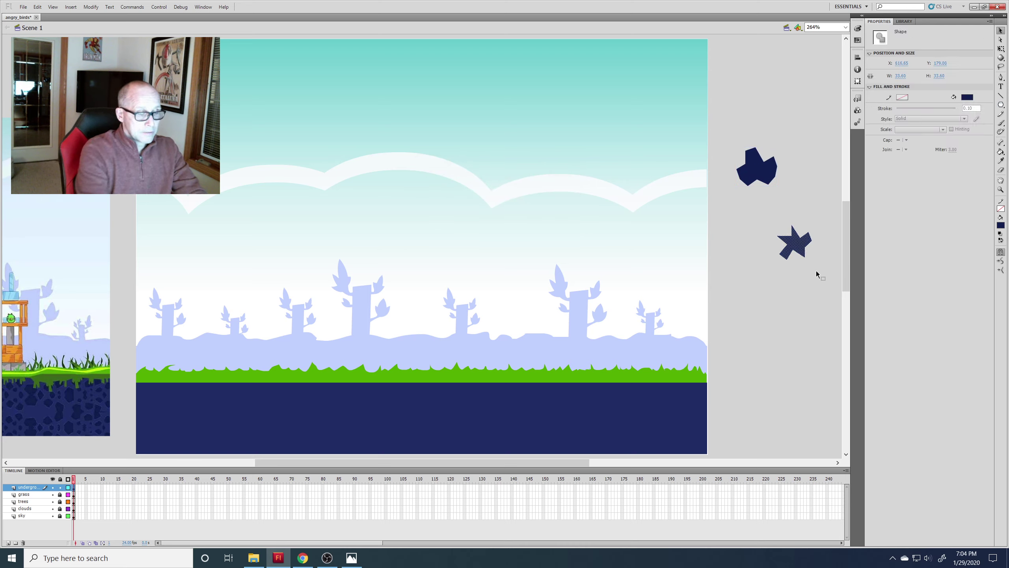
key("F8")
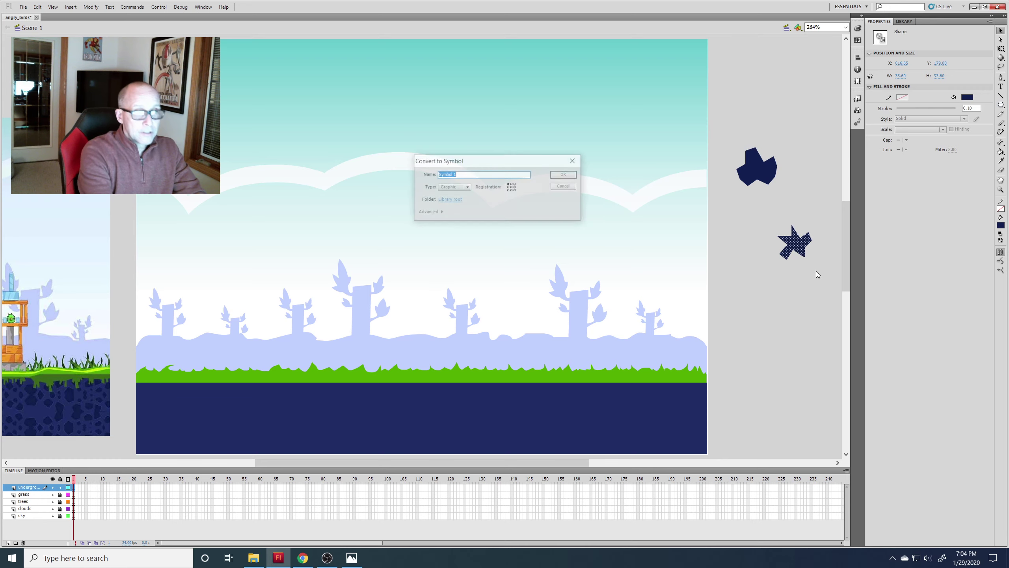
type("rock")
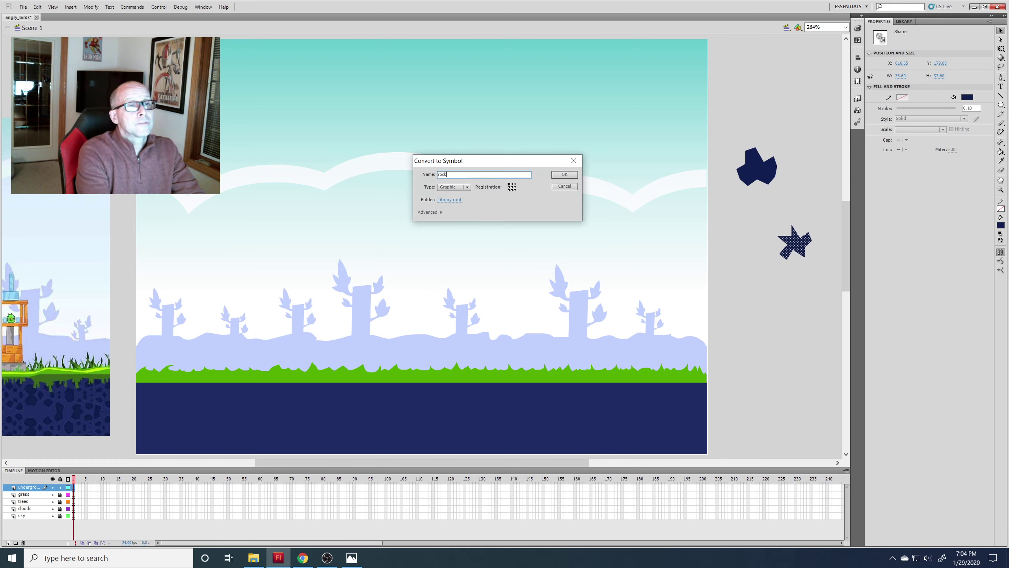
type("2")
key("Return")
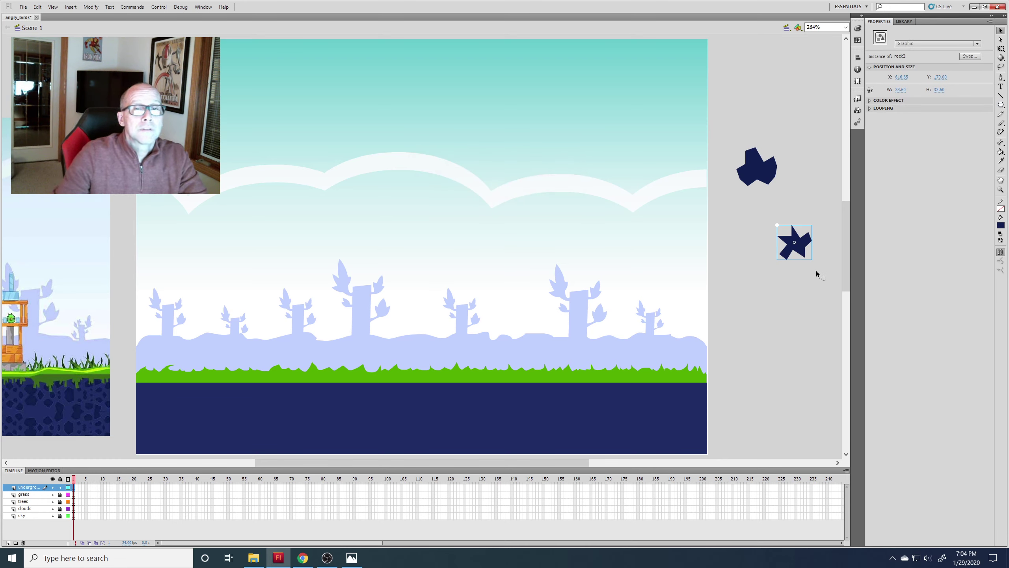
left_click(810, 209)
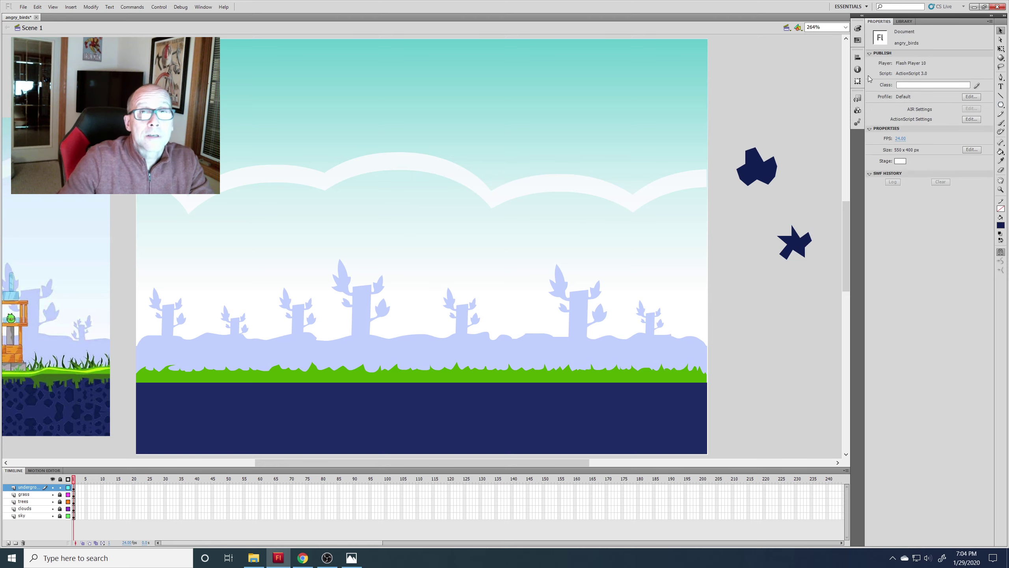
Step: Move the rock1 instance onto the right end of the underground rectangle and scale it down to about half its size
left_click(906, 20)
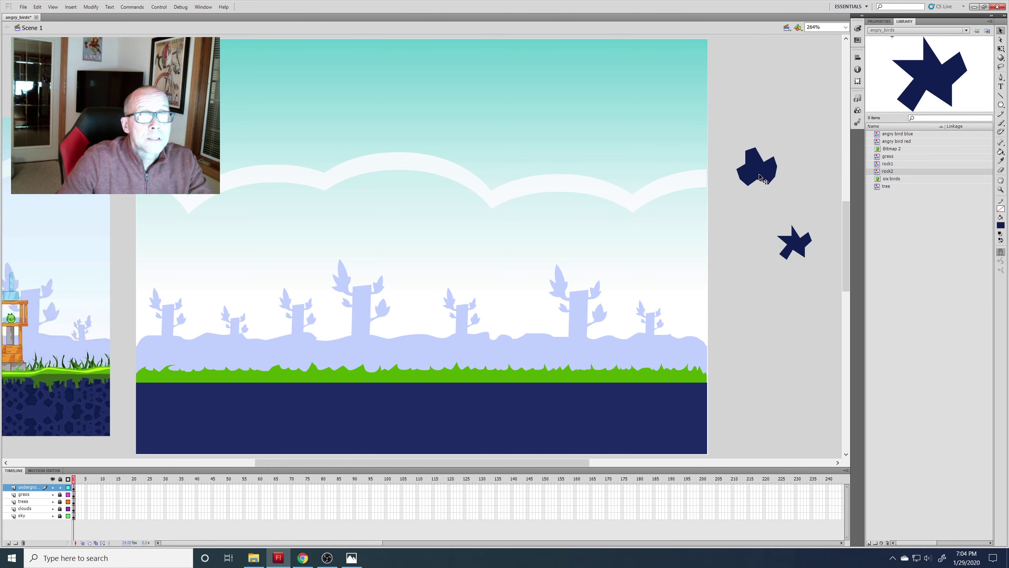
left_click_drag(760, 178, 663, 419)
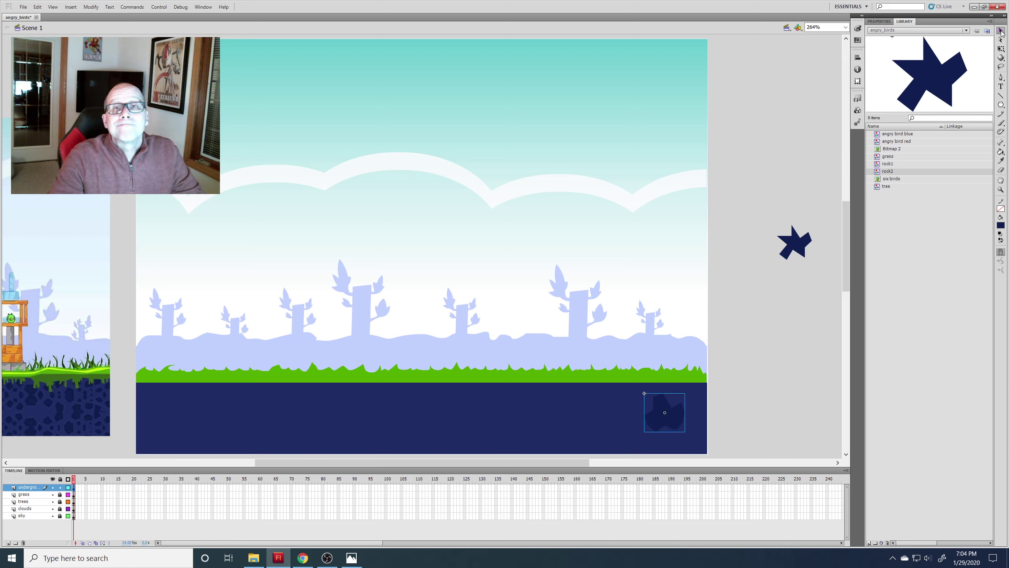
left_click(1001, 48)
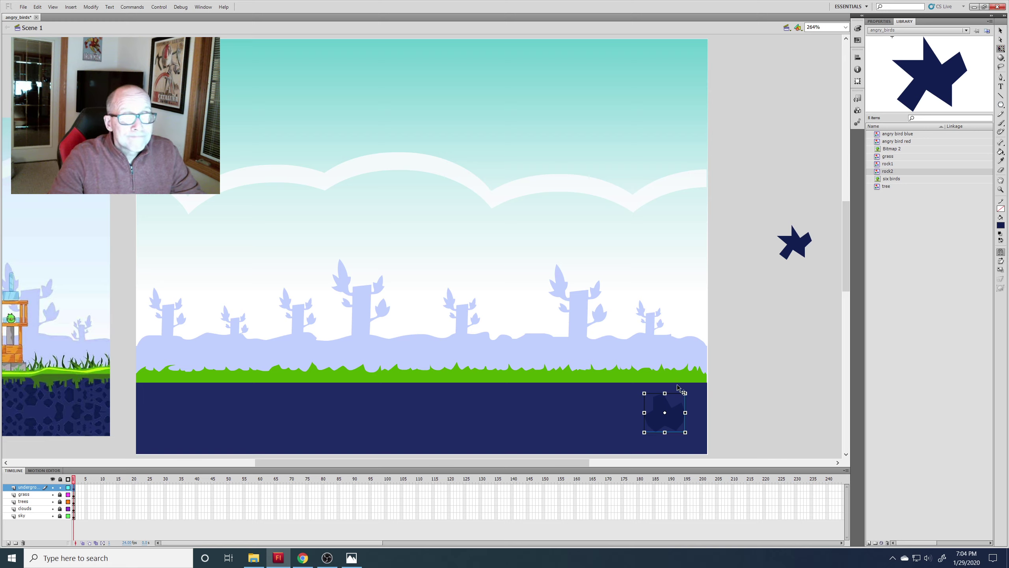
left_click_drag(686, 393, 677, 398)
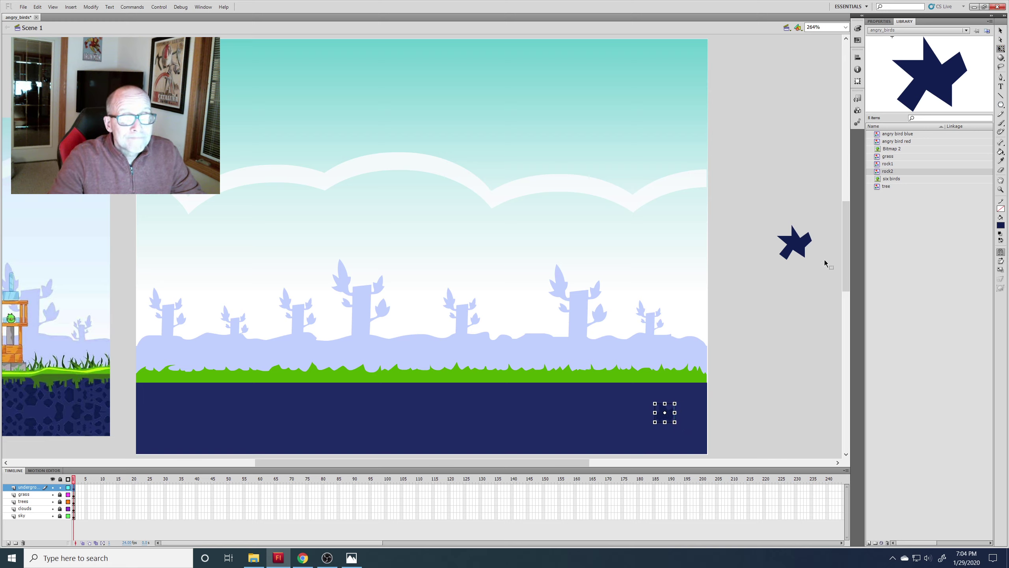
left_click(1001, 30)
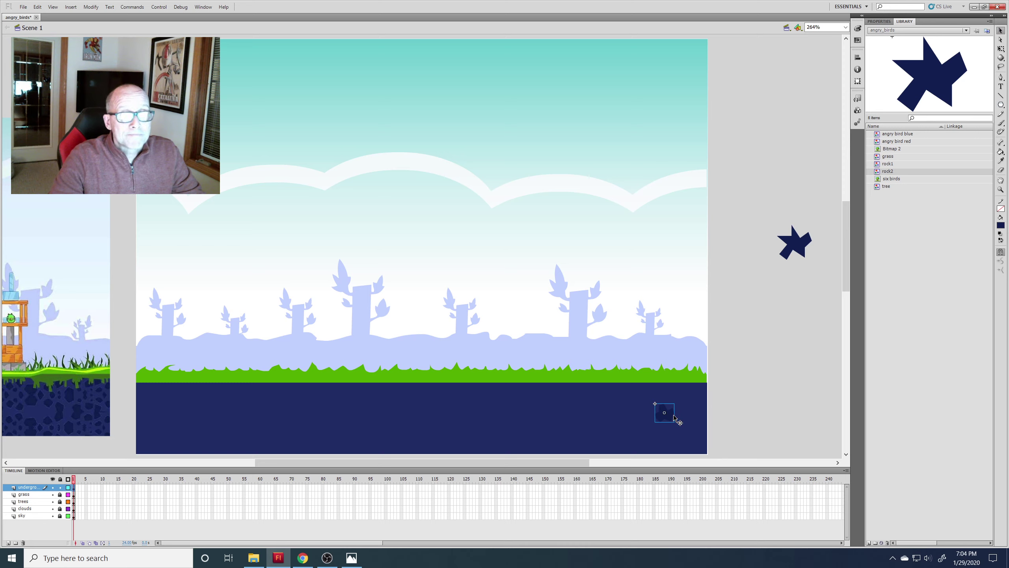
left_click_drag(671, 403, 670, 405)
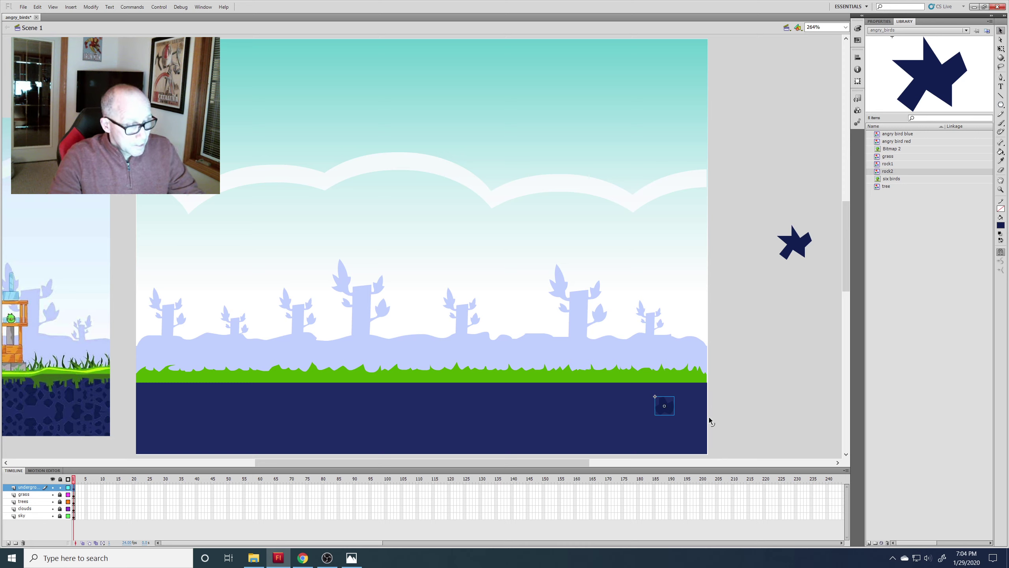
Step: Paste nine copies of the scaled rock1 instance and scatter them over the right half of the underground rectangle
key("ctrl+v")
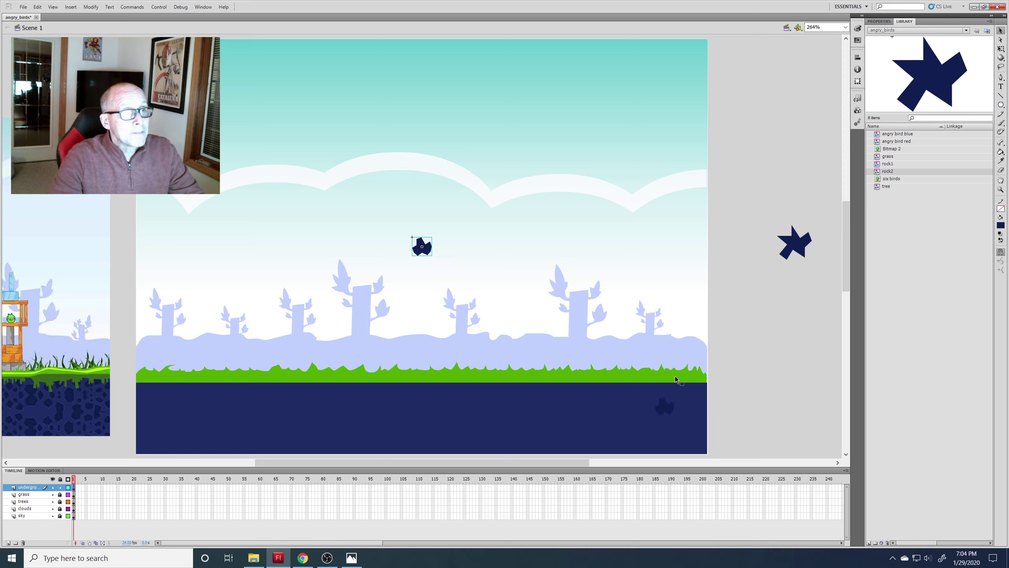
left_click_drag(430, 246, 617, 427)
left_click_drag(430, 248, 585, 399)
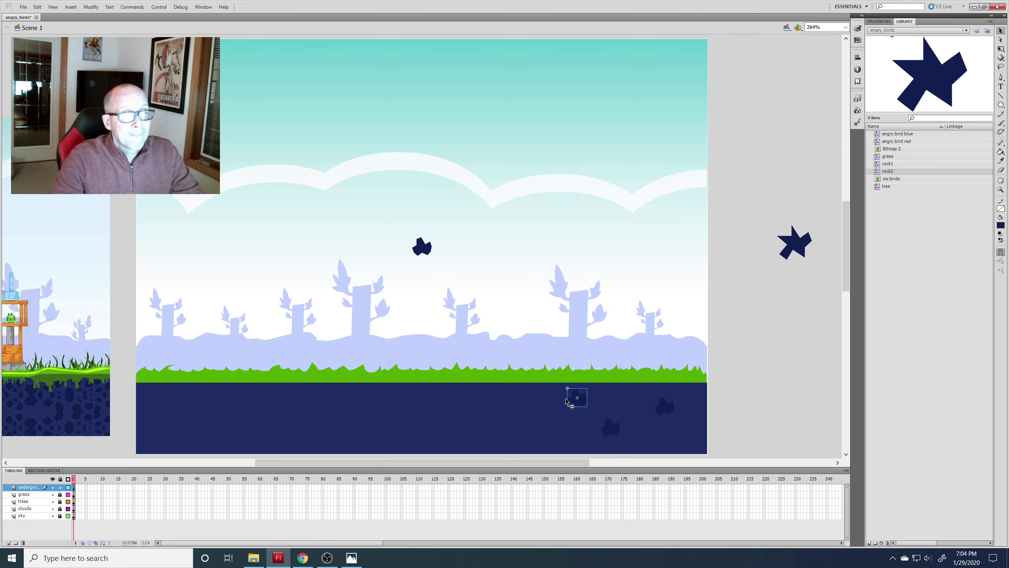
left_click_drag(429, 254, 542, 433)
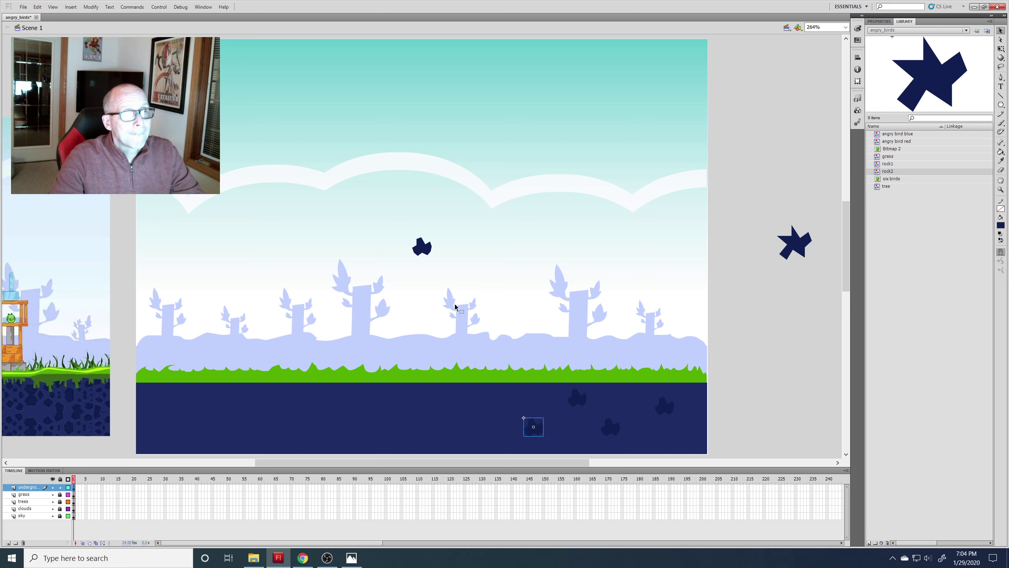
left_click_drag(427, 249, 524, 395)
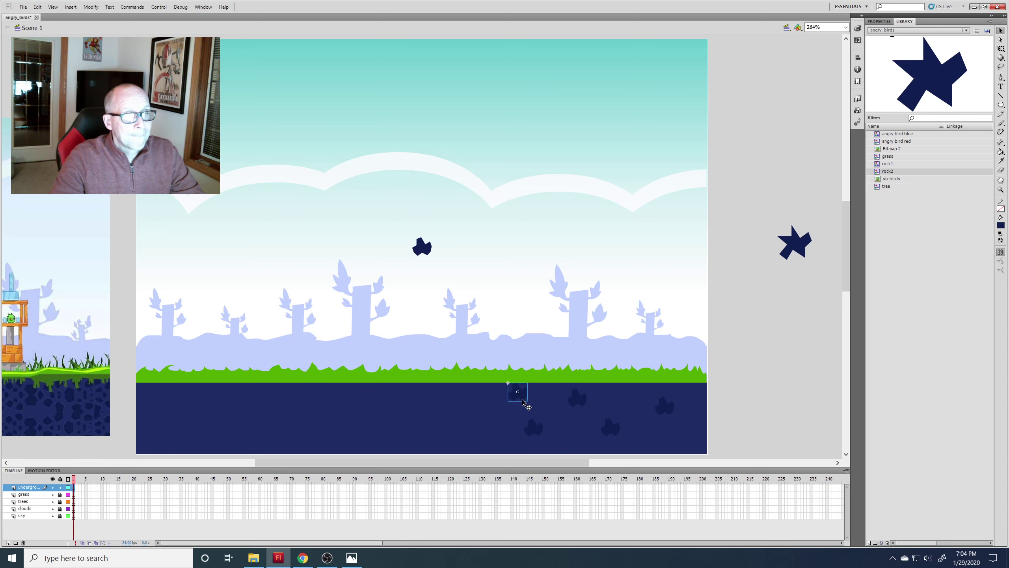
left_click_drag(429, 249, 480, 411)
left_click_drag(472, 409, 491, 446)
left_click_drag(423, 251, 428, 395)
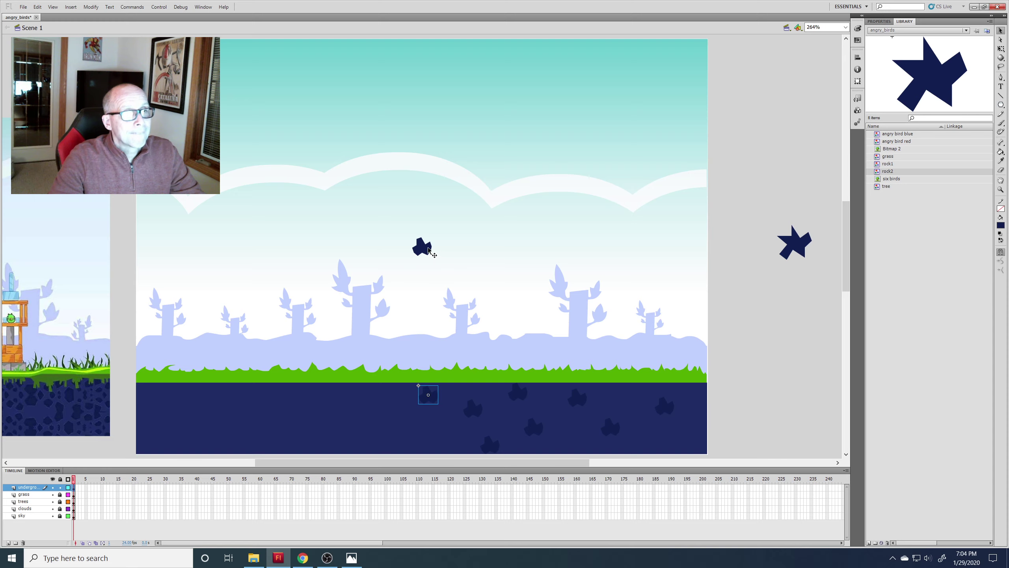
left_click_drag(430, 251, 682, 440)
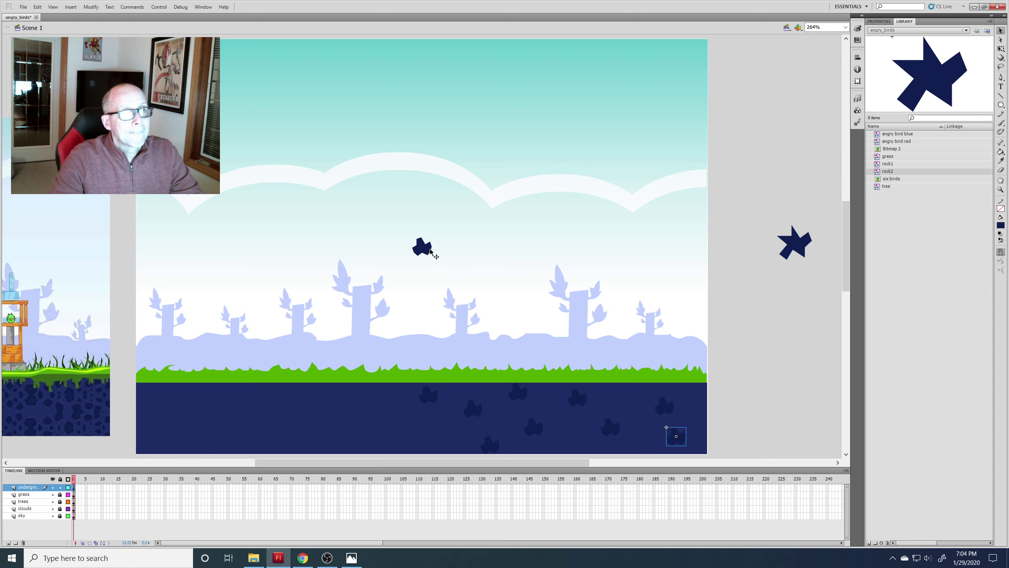
left_click_drag(431, 250, 641, 404)
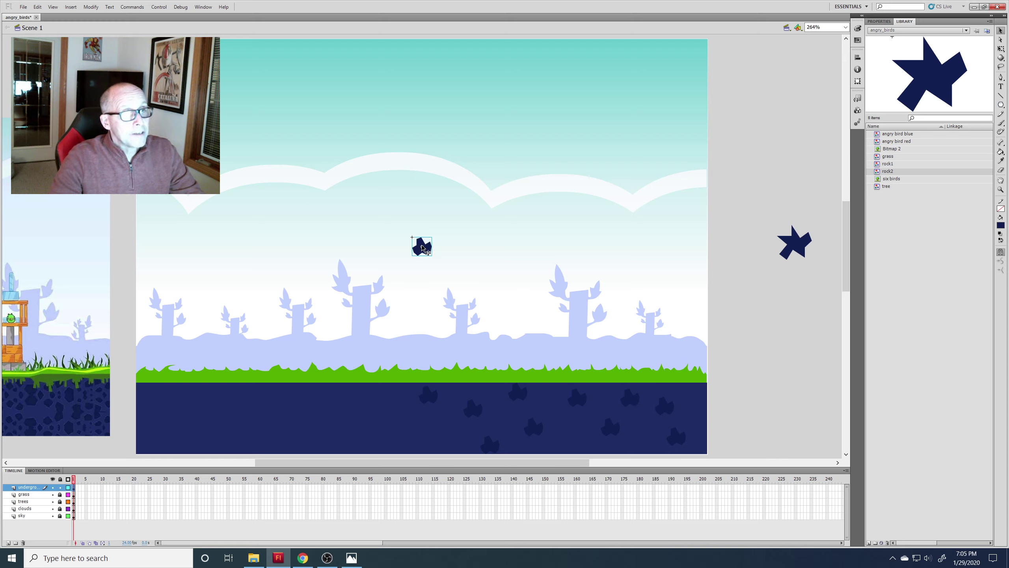
Step: Spread ten more rock1 copies over the left half of the underground rectangle, placing the last one near its bottom centre
left_click_drag(425, 251, 394, 439)
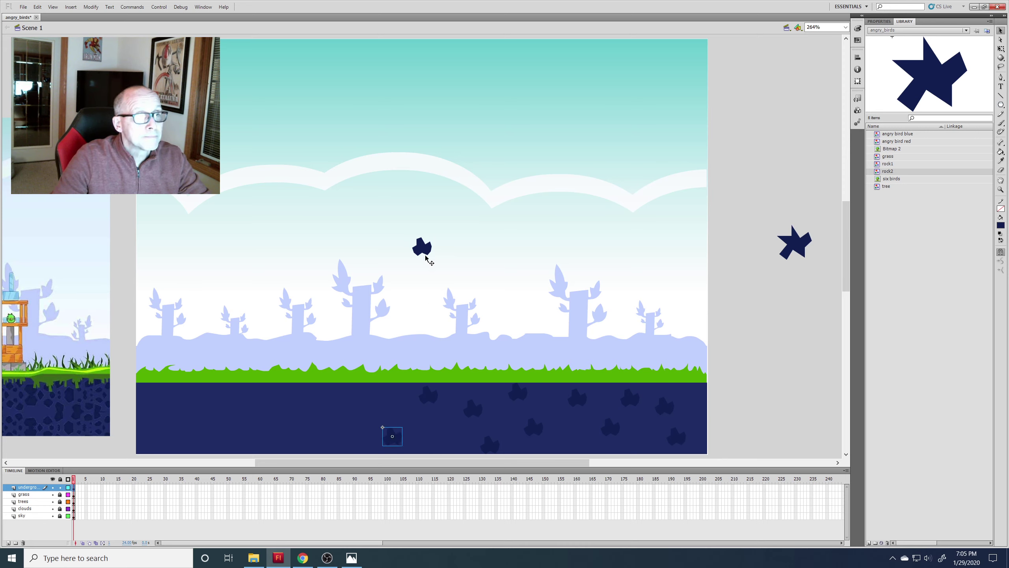
left_click_drag(425, 256, 356, 403)
left_click_drag(427, 251, 353, 441)
left_click_drag(424, 256, 303, 418)
left_click_drag(427, 256, 280, 446)
left_click_drag(427, 254, 262, 404)
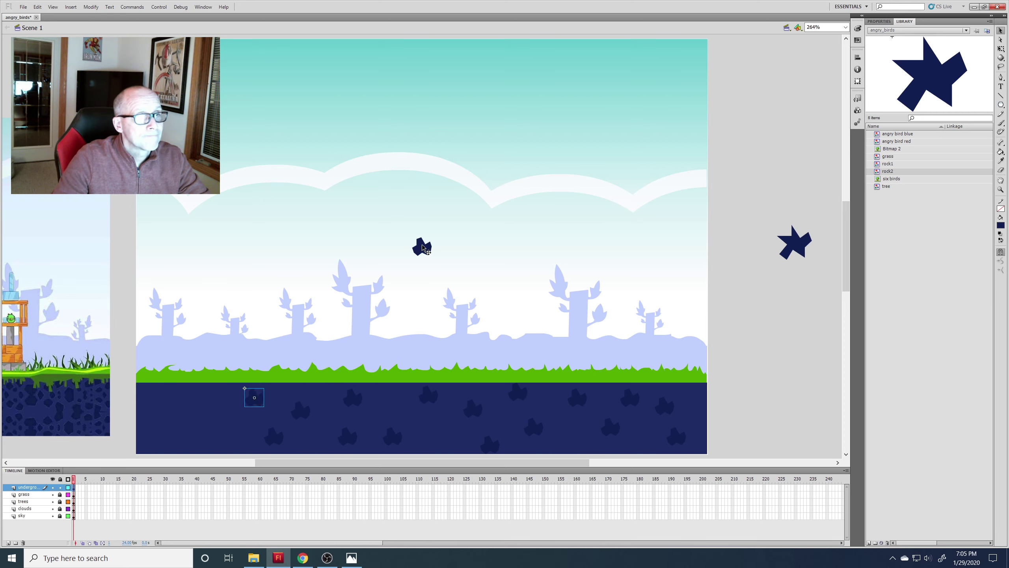
left_click_drag(422, 247, 218, 429)
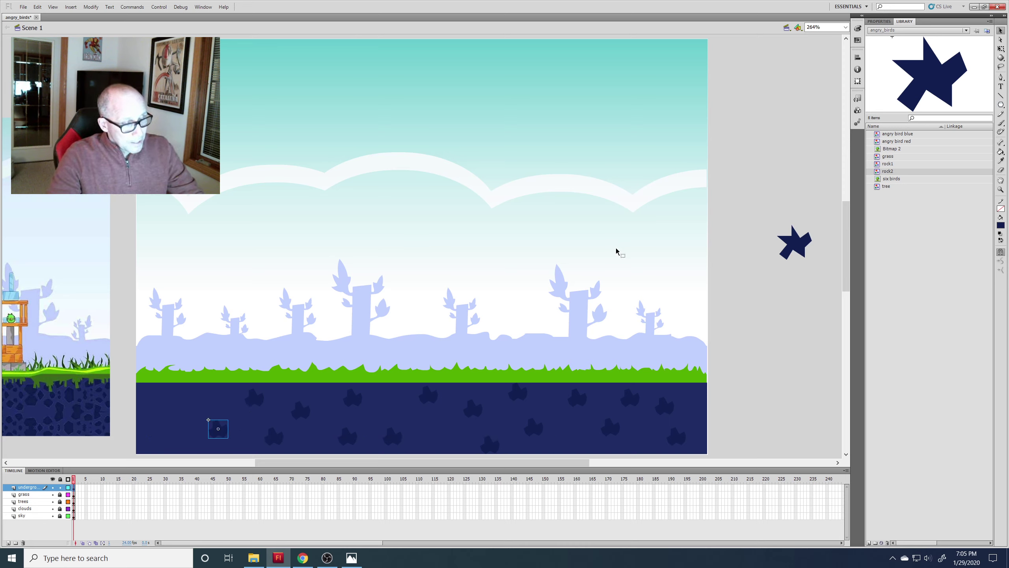
left_click_drag(420, 254, 177, 406)
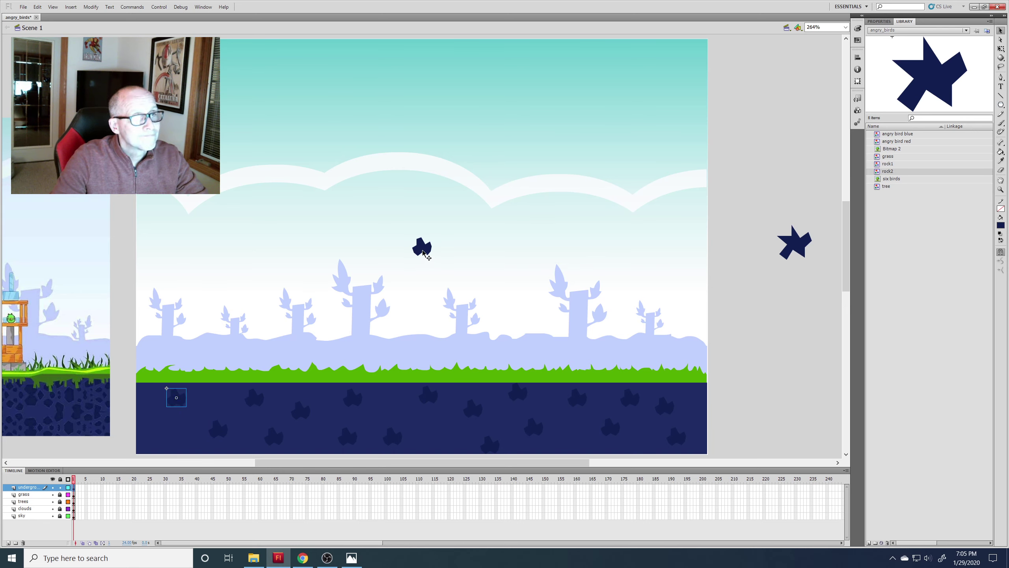
left_click_drag(423, 253, 172, 434)
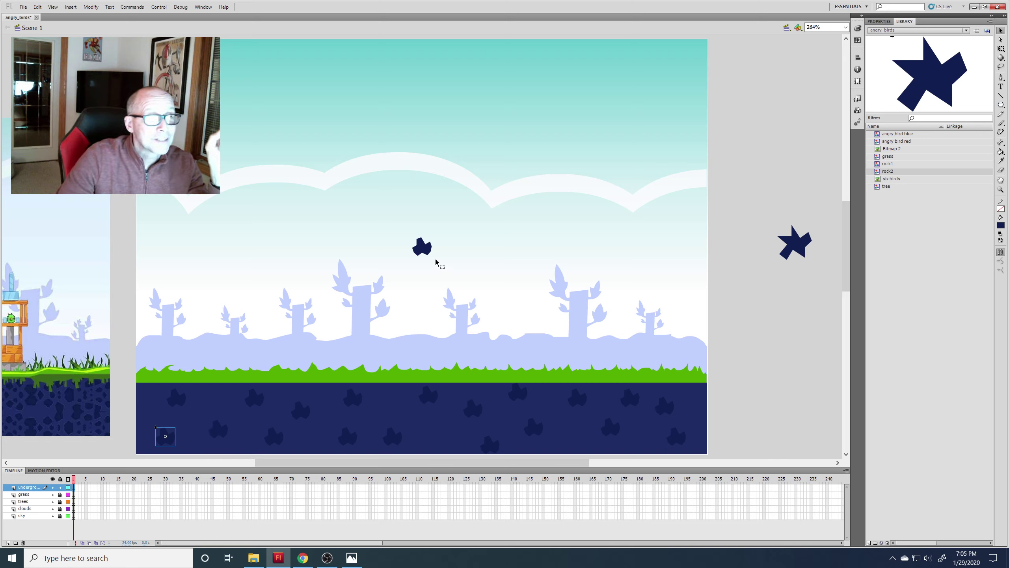
left_click_drag(424, 248, 441, 437)
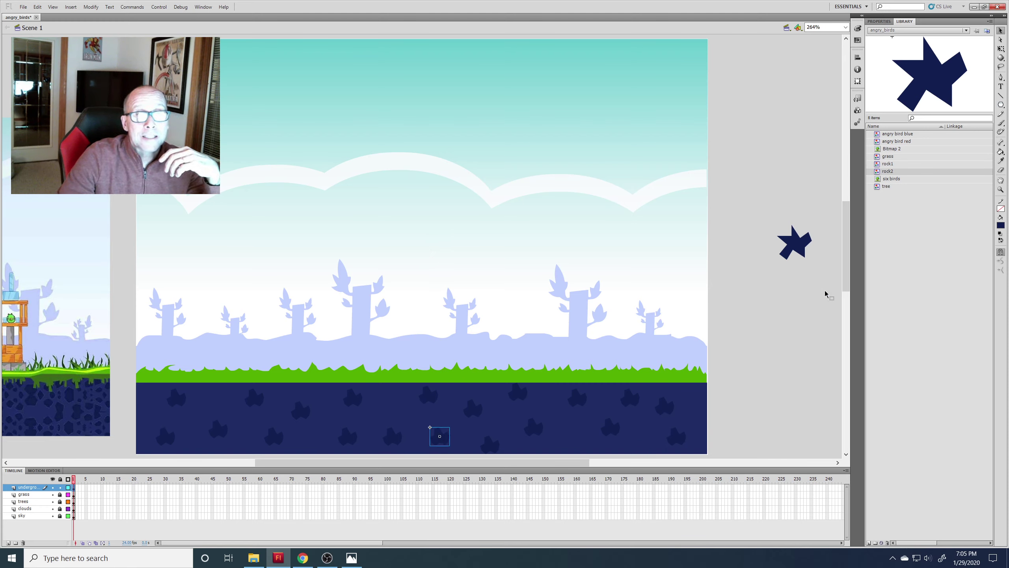
Step: Scale the off-stage rock2 instance down to about a third of its size
left_click(795, 243)
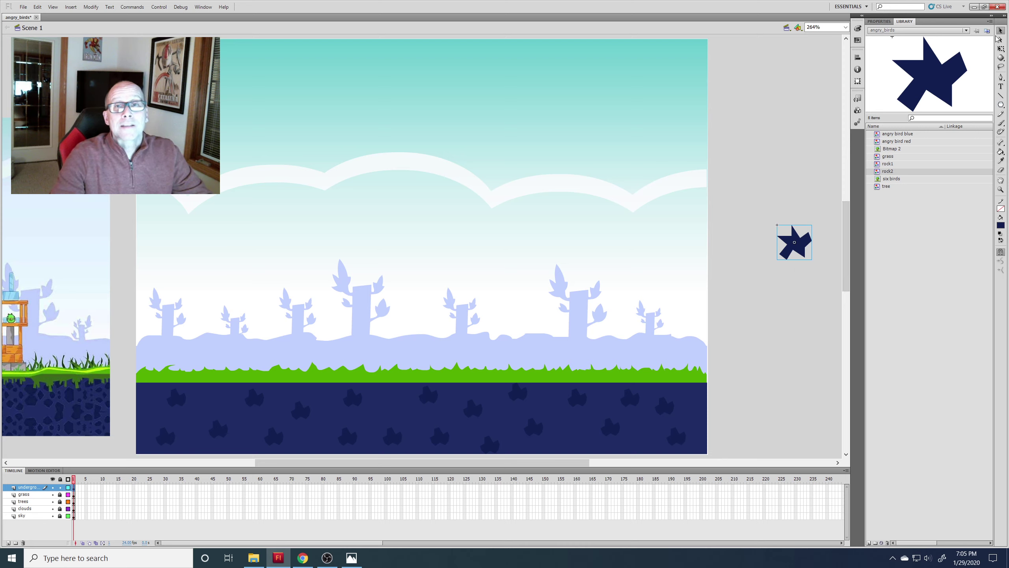
left_click(1001, 48)
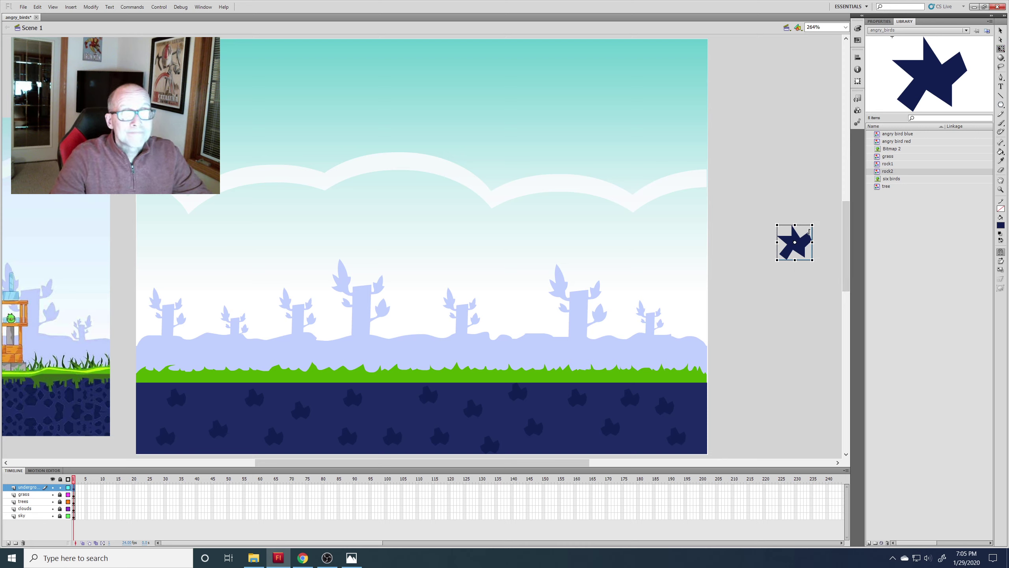
left_click_drag(813, 225, 806, 236)
left_click(1001, 31)
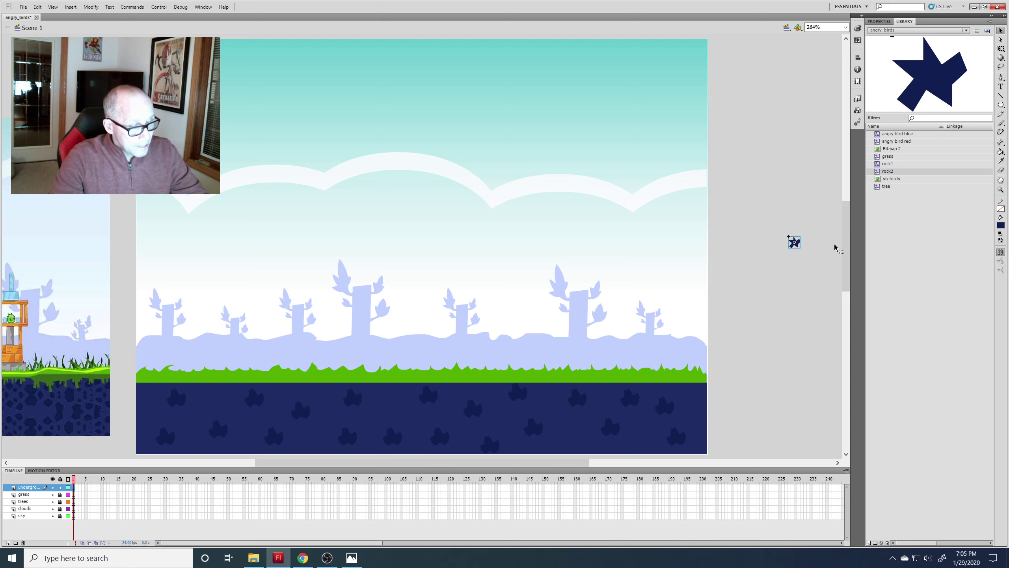
Step: Paste five copies of the small rock2 instance into the gaps between rocks at the underground's left end
key("ctrl+v")
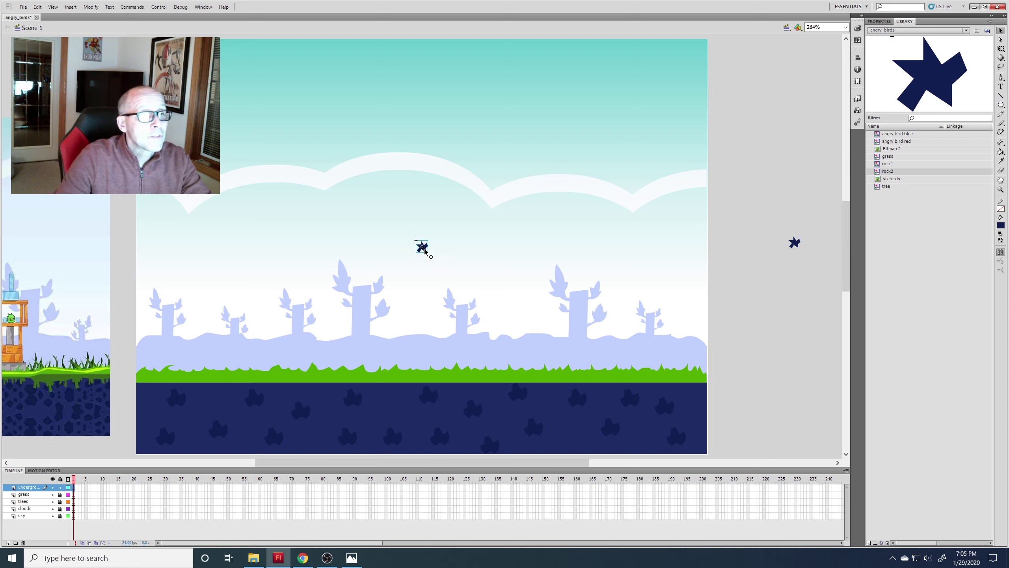
left_click_drag(424, 255, 213, 399)
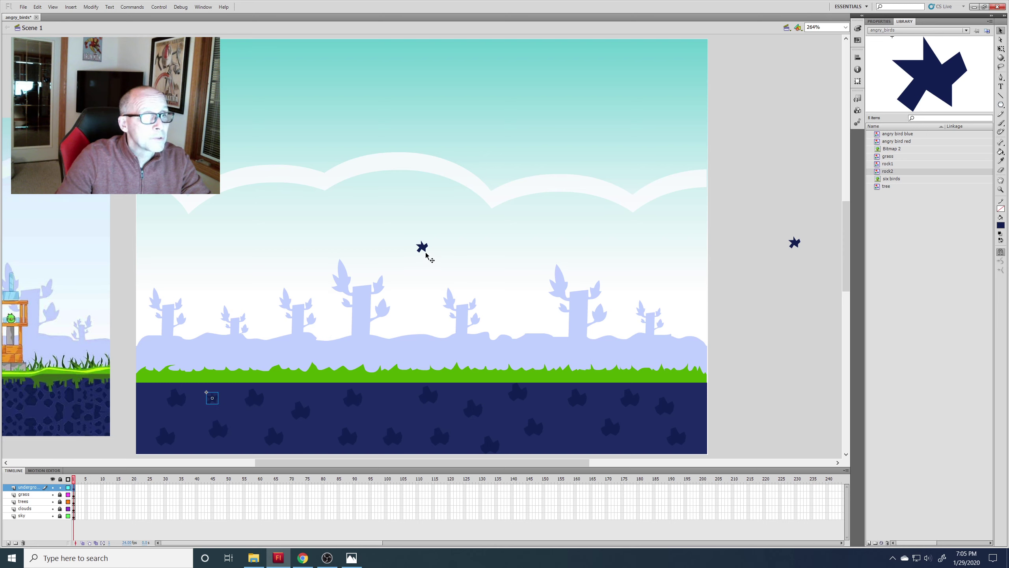
left_click_drag(427, 255, 195, 432)
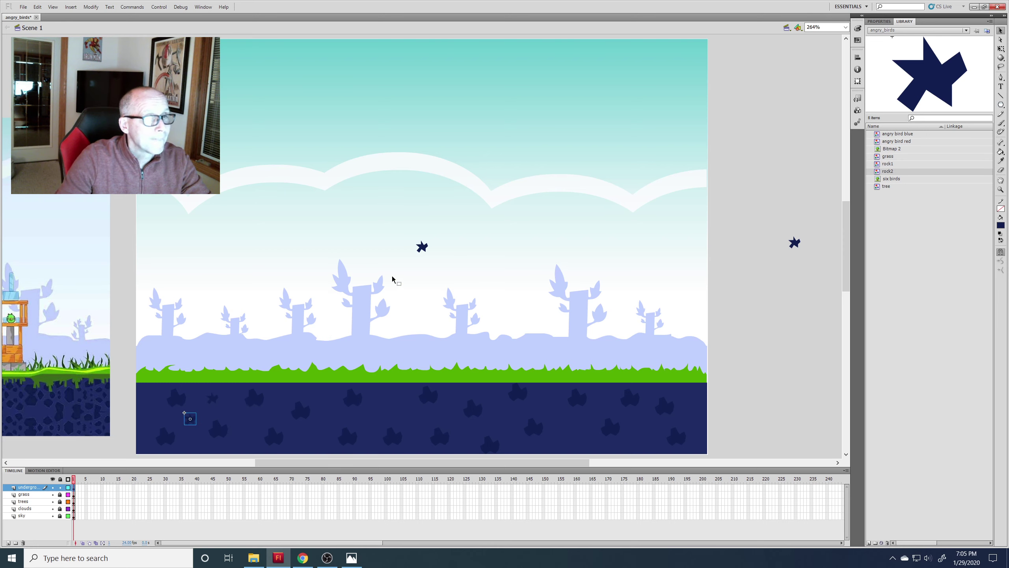
left_click_drag(425, 252, 247, 448)
left_click_drag(423, 251, 256, 422)
left_click_drag(423, 250, 148, 412)
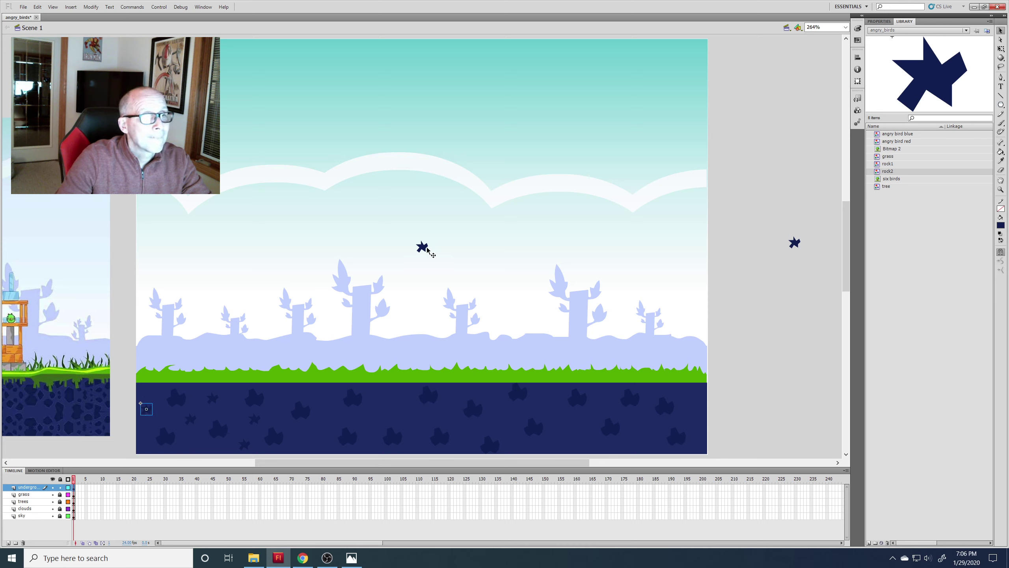
Step: Place six more rock2 copies among the rocks between the left end and the middle of the underground rectangle
left_click_drag(426, 250, 325, 397)
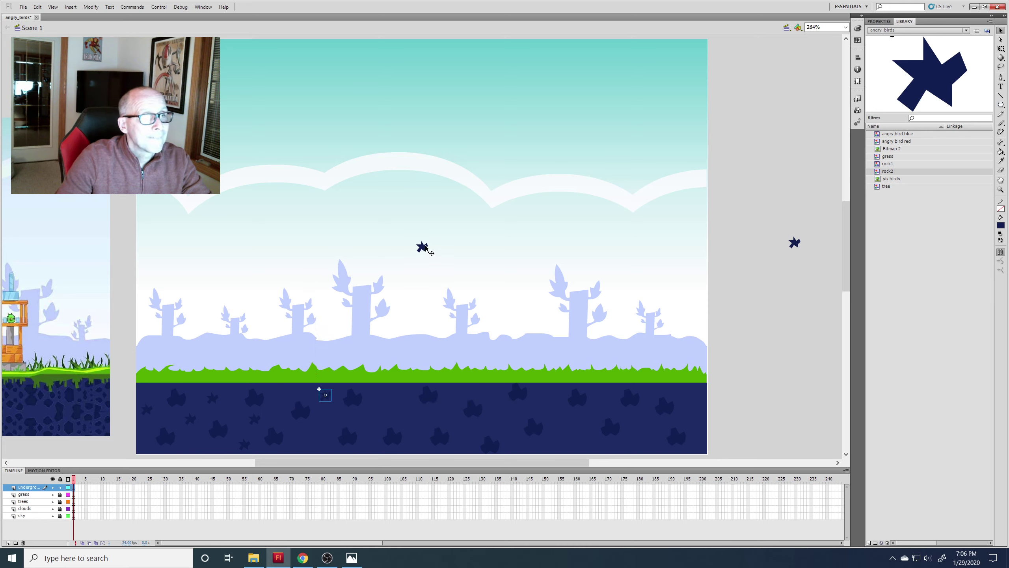
left_click_drag(424, 249, 289, 397)
left_click_drag(423, 252, 343, 381)
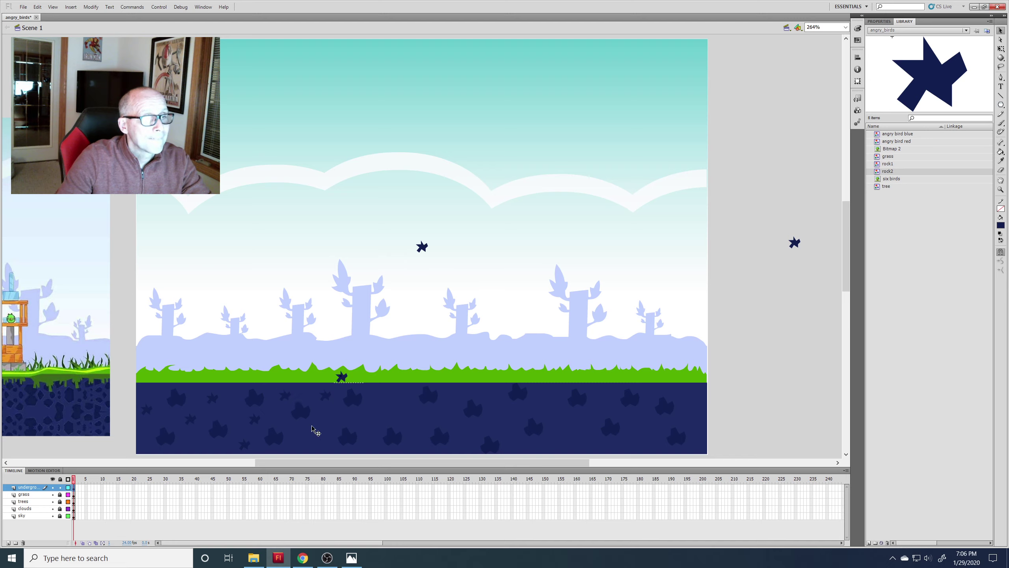
left_click_drag(314, 429, 316, 440)
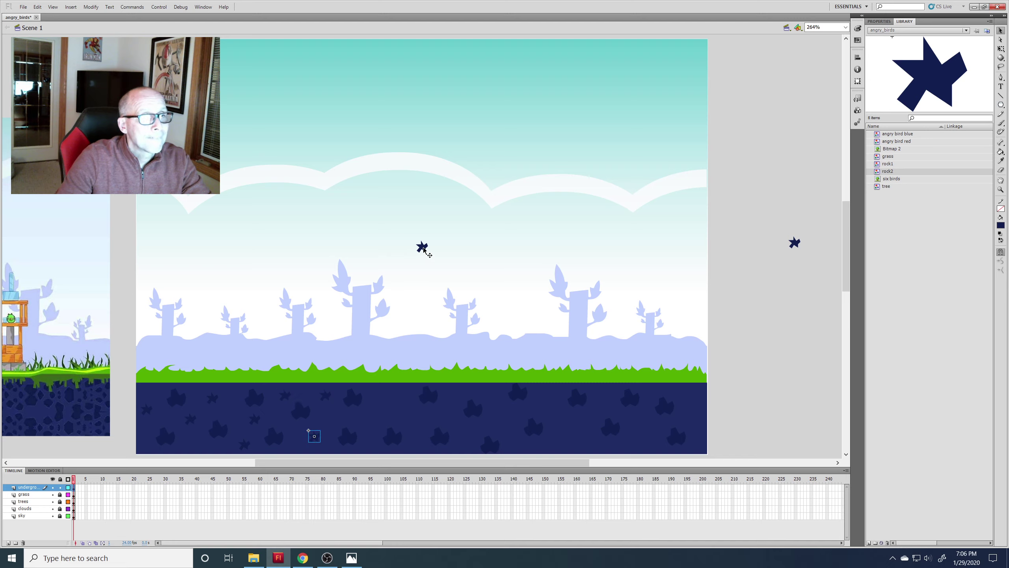
left_click_drag(423, 251, 376, 415)
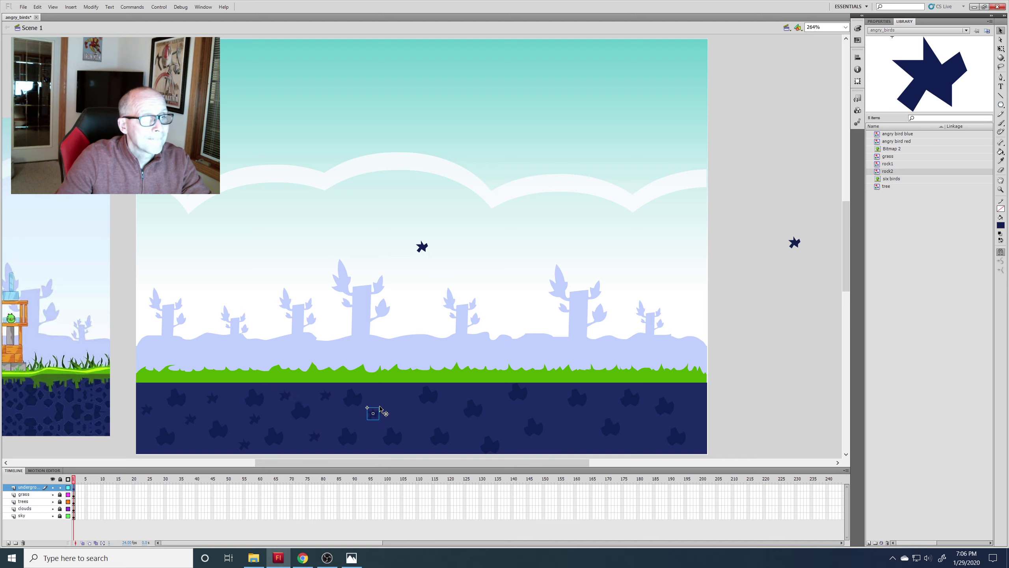
left_click_drag(424, 252, 421, 415)
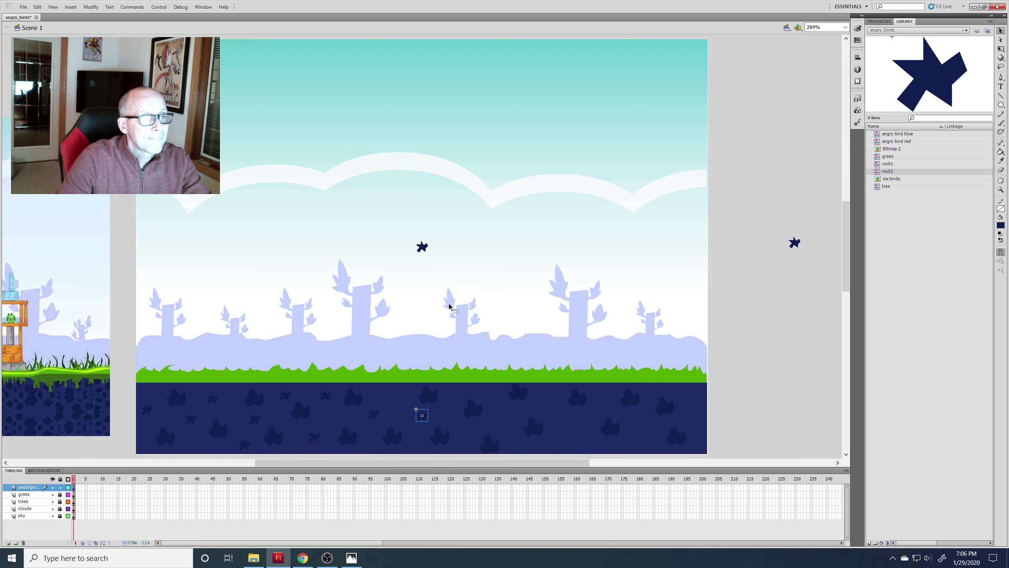
left_click_drag(428, 250, 397, 397)
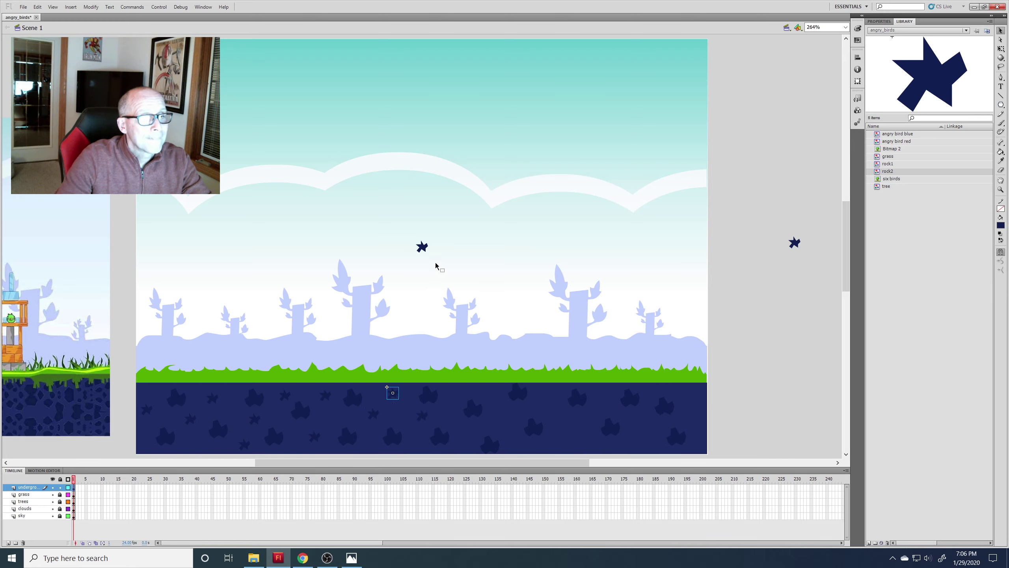
Step: Scatter seven rock2 copies between the larger rocks across the right half of the underground rectangle
left_click_drag(425, 251, 507, 423)
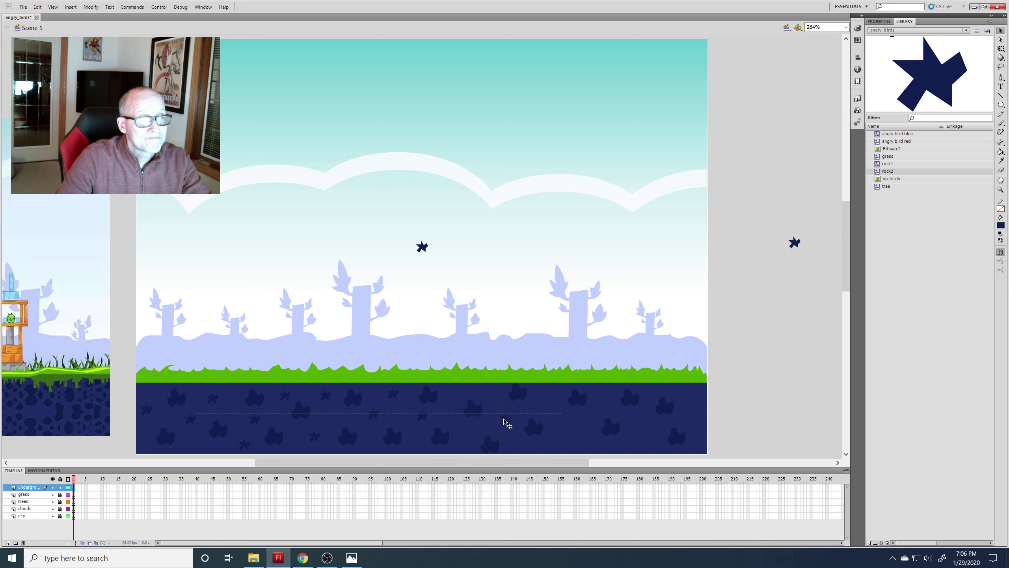
left_click_drag(424, 249, 463, 429)
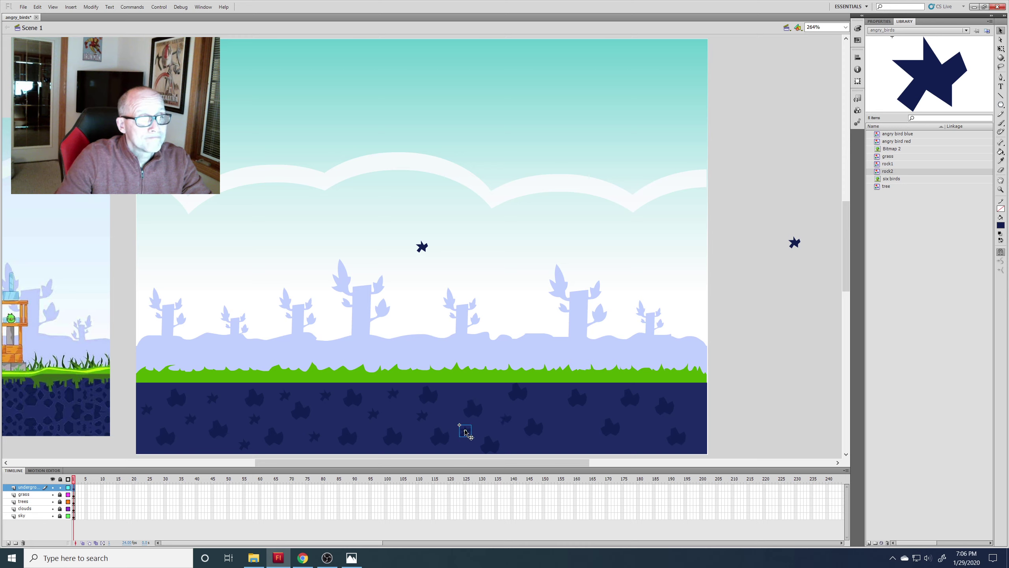
left_click_drag(425, 249, 548, 393)
left_click_drag(423, 248, 485, 390)
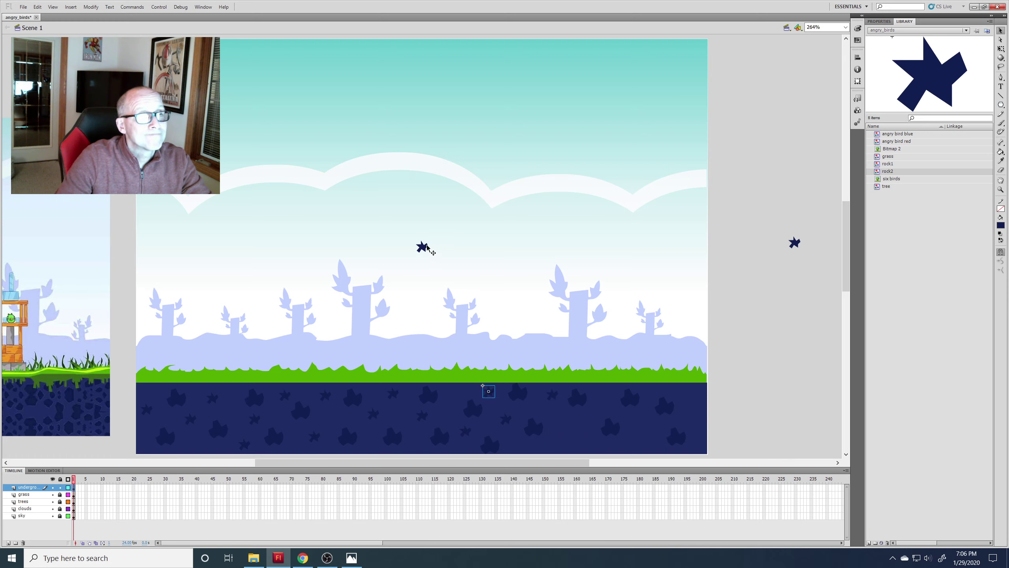
left_click_drag(424, 248, 566, 428)
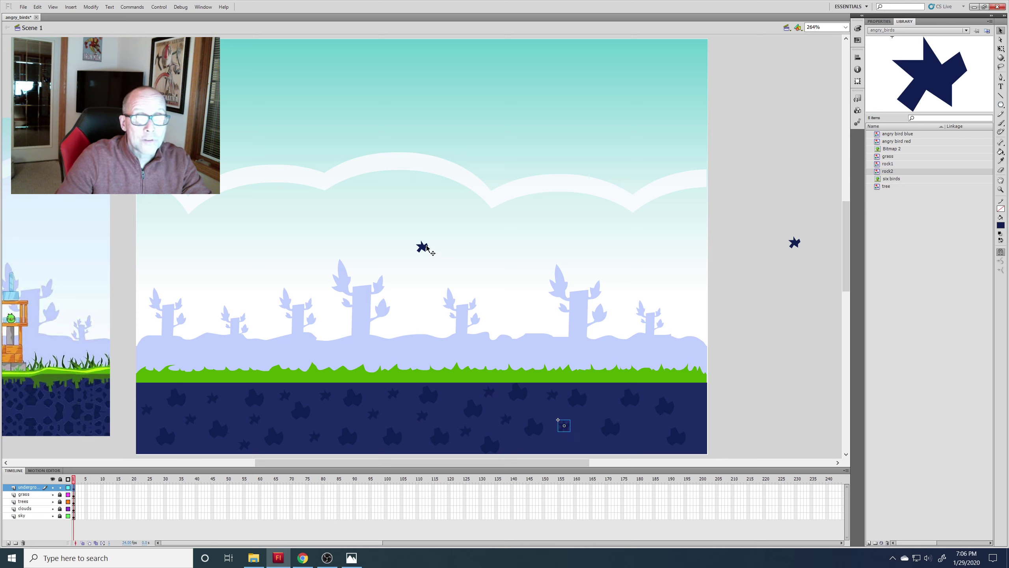
left_click_drag(426, 247, 604, 401)
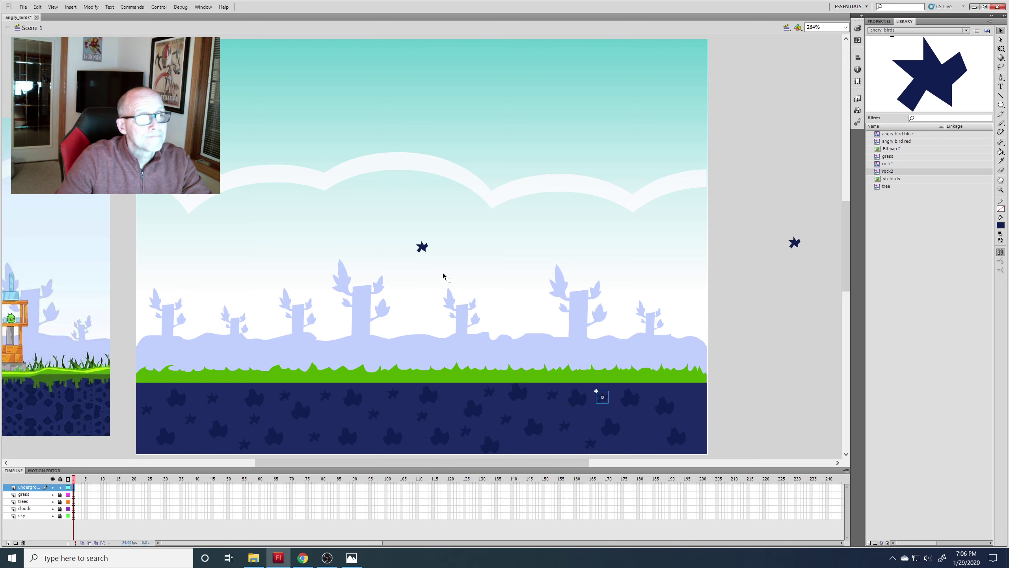
left_click_drag(421, 251, 641, 425)
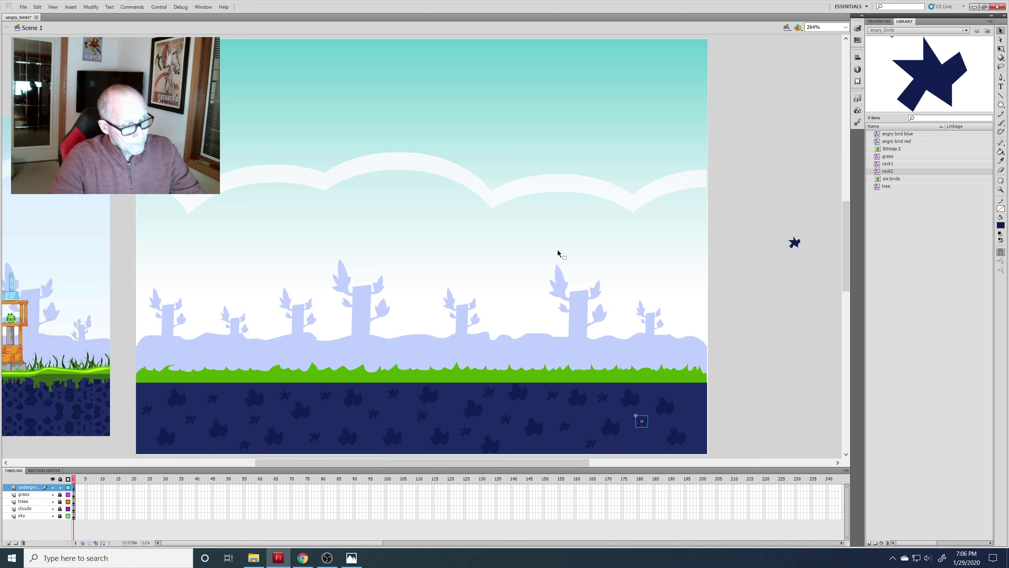
Step: Fill the remaining gaps in the underground's right part with rock2 copies and move the off-stage rock2 original to its lower edge
key("ctrl+z")
left_click_drag(425, 250, 712, 403)
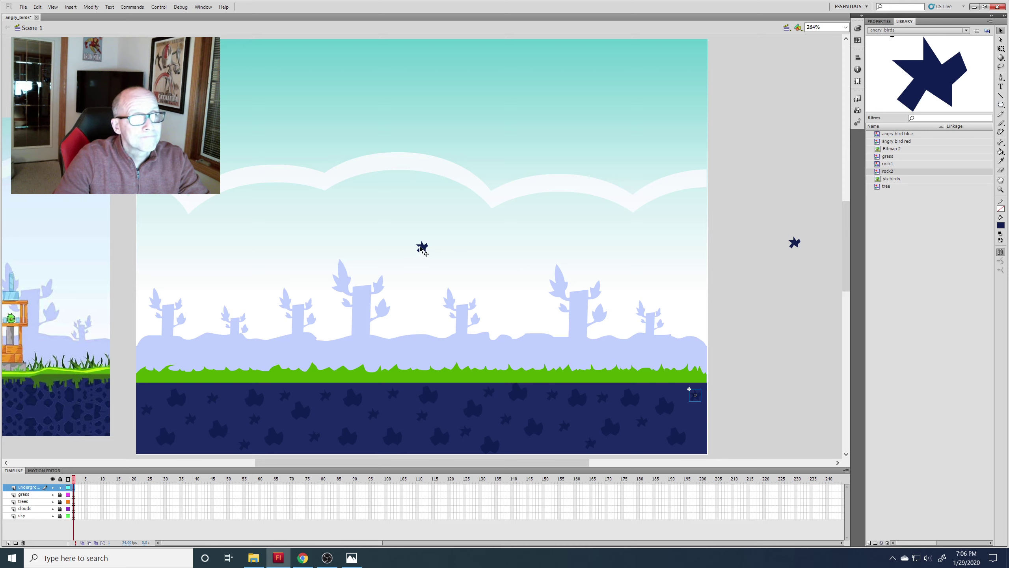
left_click_drag(424, 248, 655, 445)
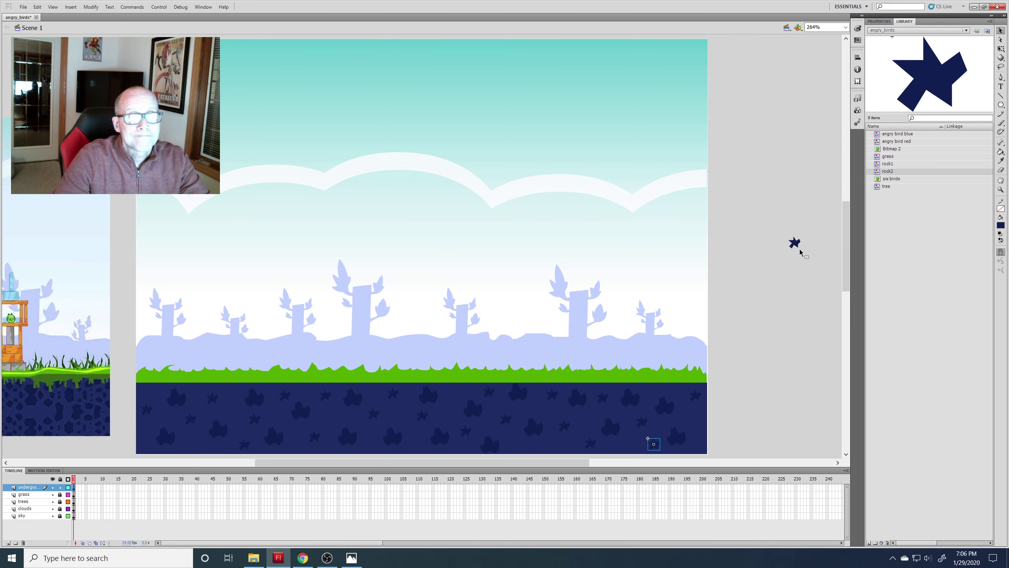
left_click_drag(797, 248, 549, 449)
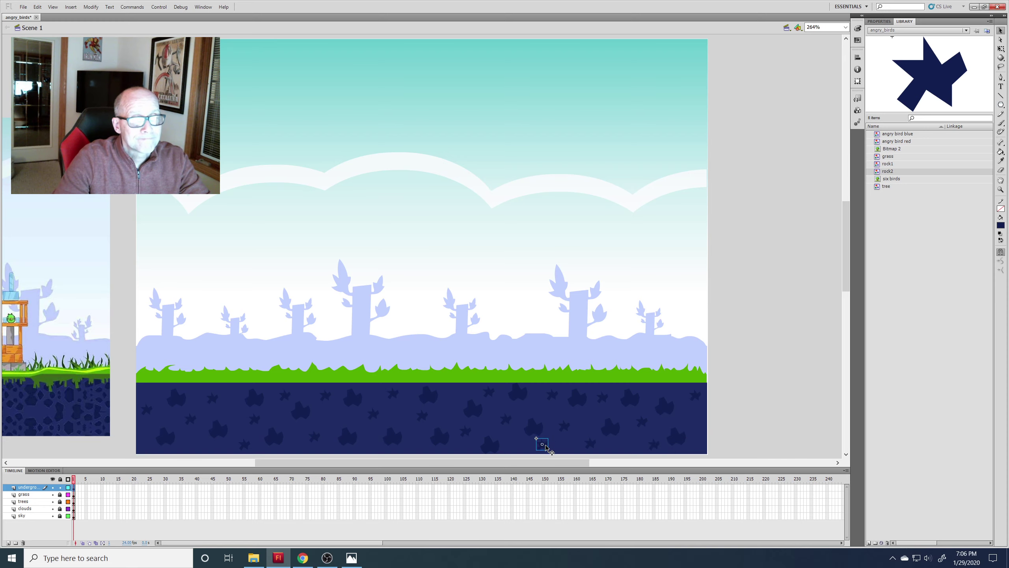
Step: Lock the underground layer and delete the original Angry Birds reference picture beside the stage from the unlocked sky layer
left_click(766, 310)
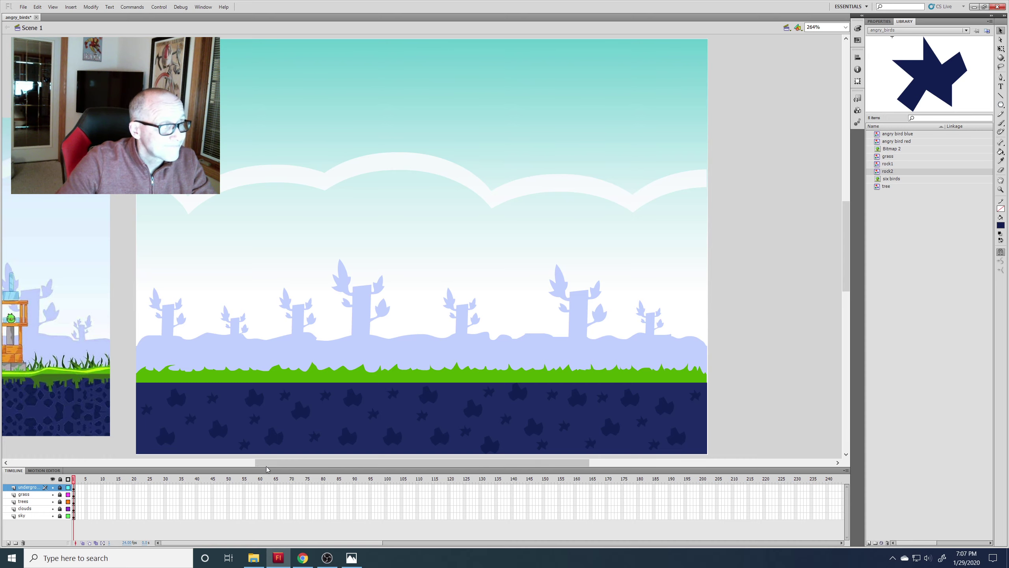
left_click_drag(266, 462, 231, 472)
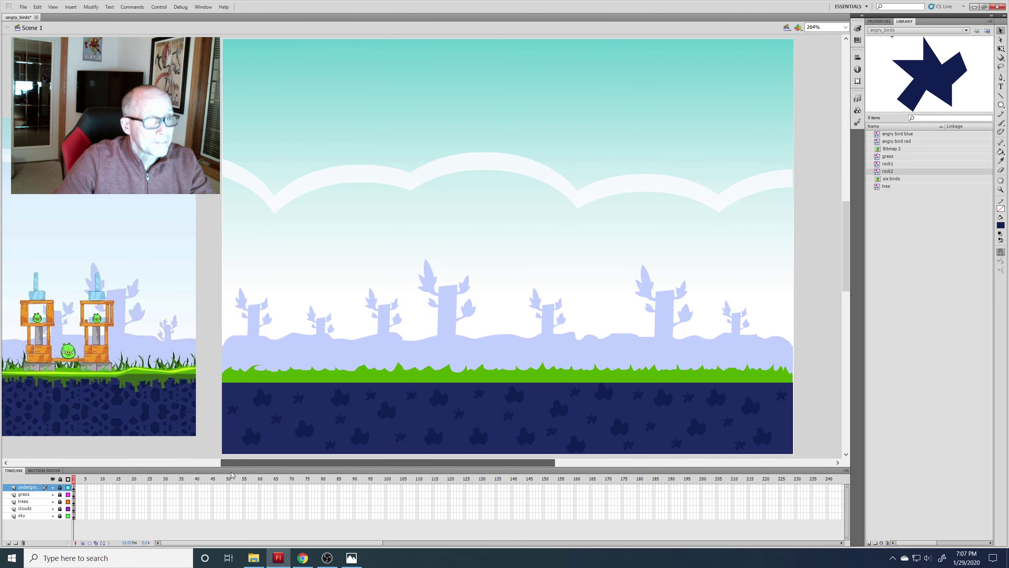
key("ctrl+minus")
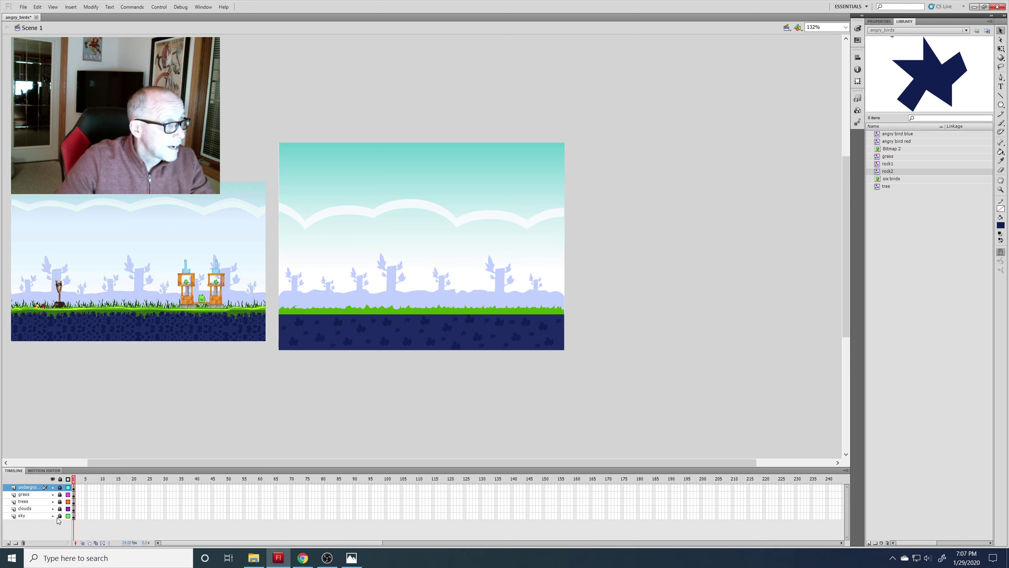
left_click(111, 319)
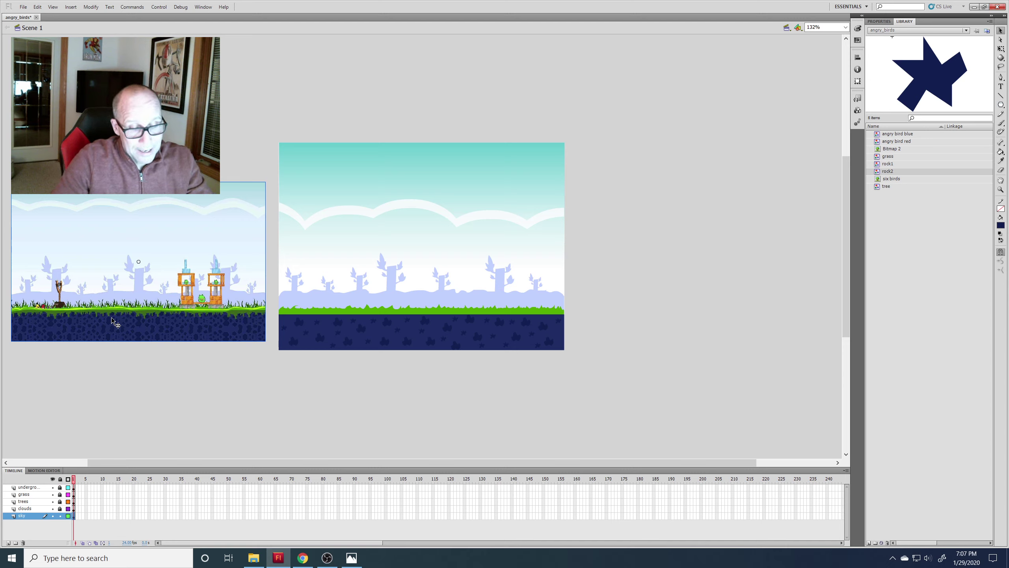
key("Delete")
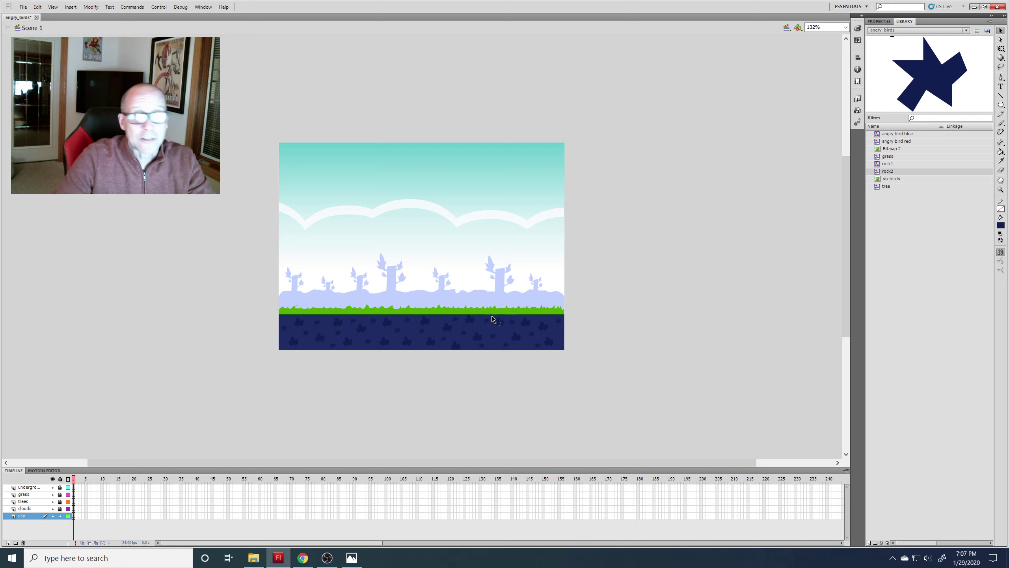
Step: Rename the library item Bitmap 2 as "original picture" and lock the sky layer
left_click(887, 150)
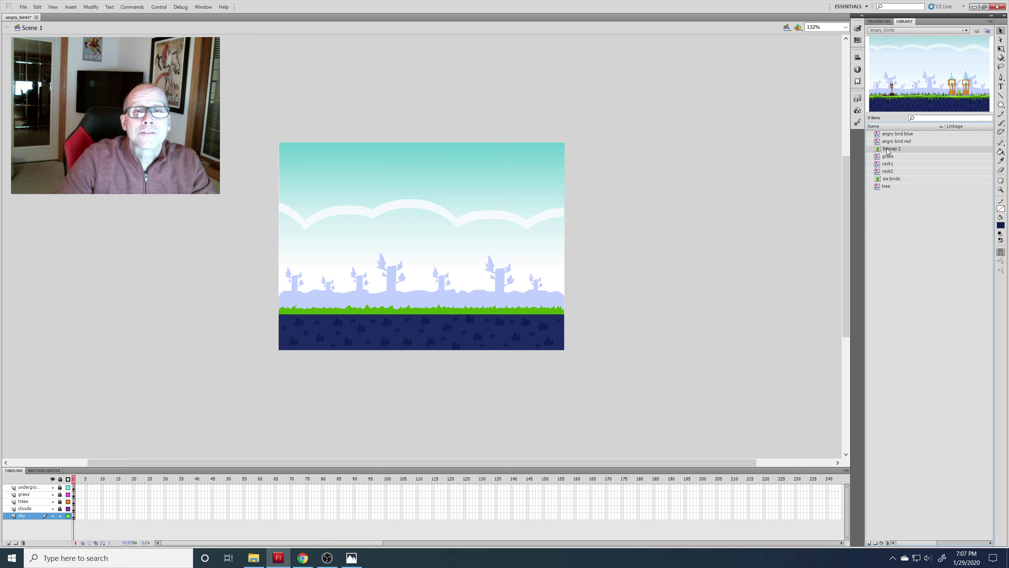
double_click(888, 150)
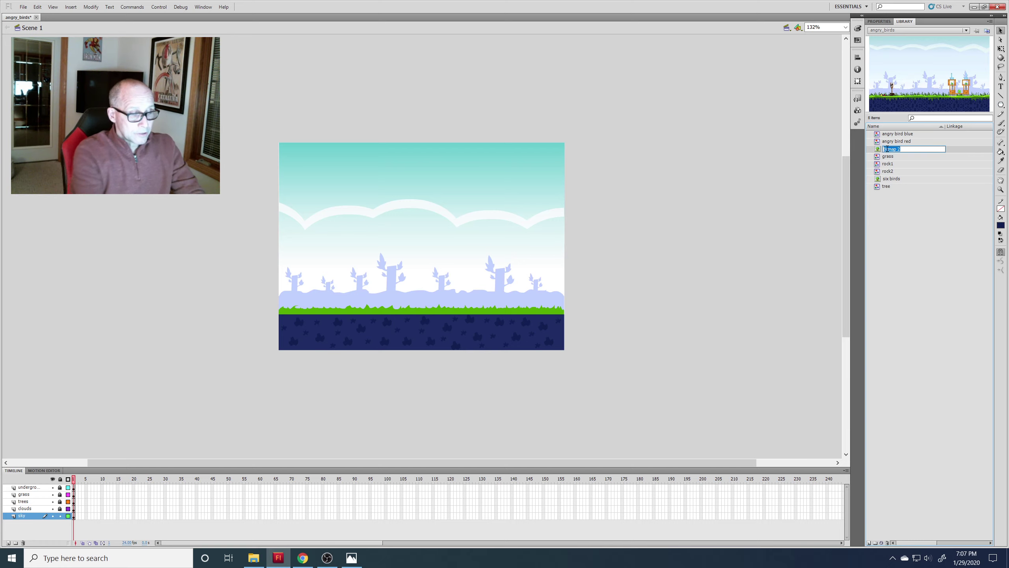
type("original picture")
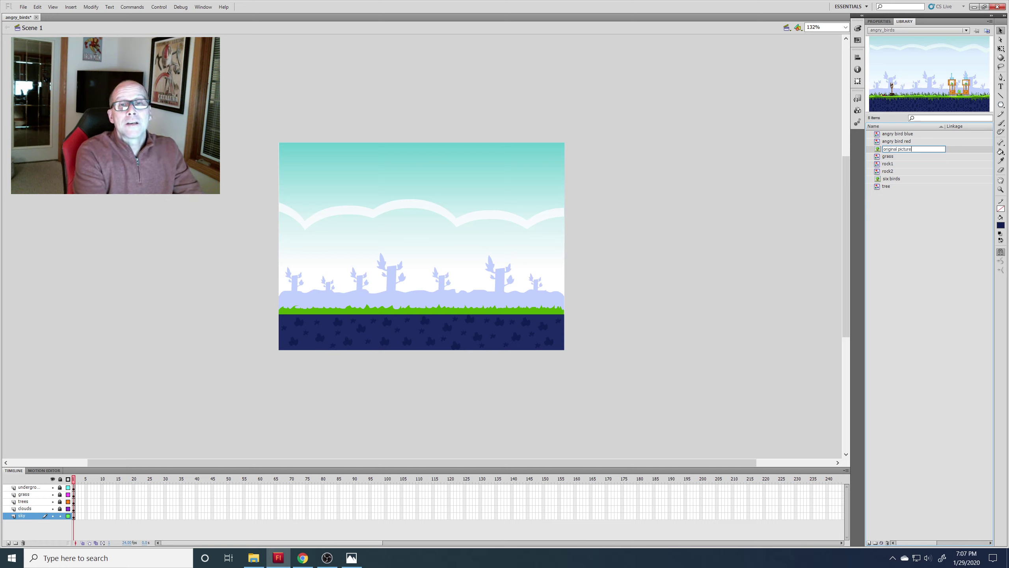
key("Return")
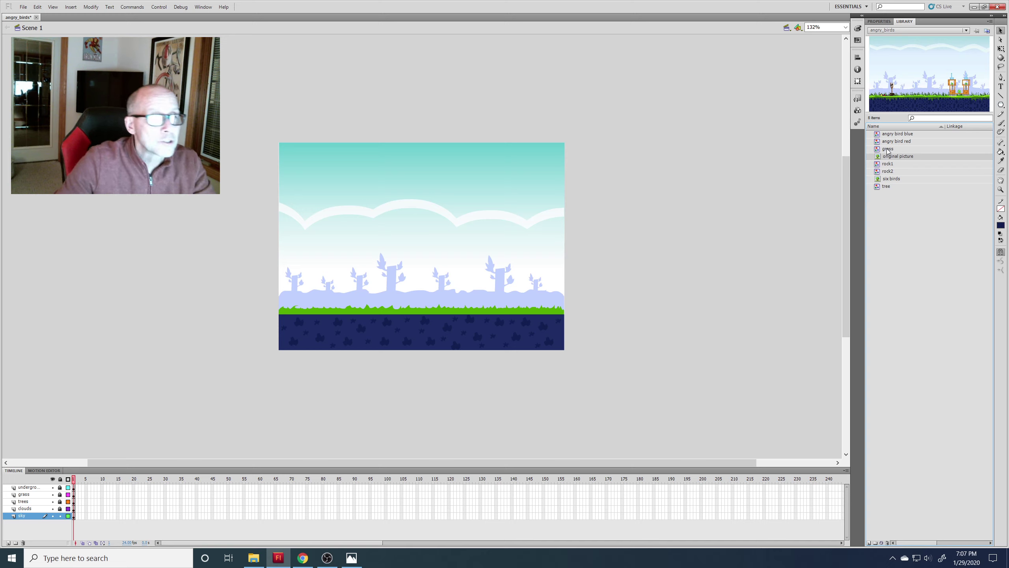
left_click(60, 516)
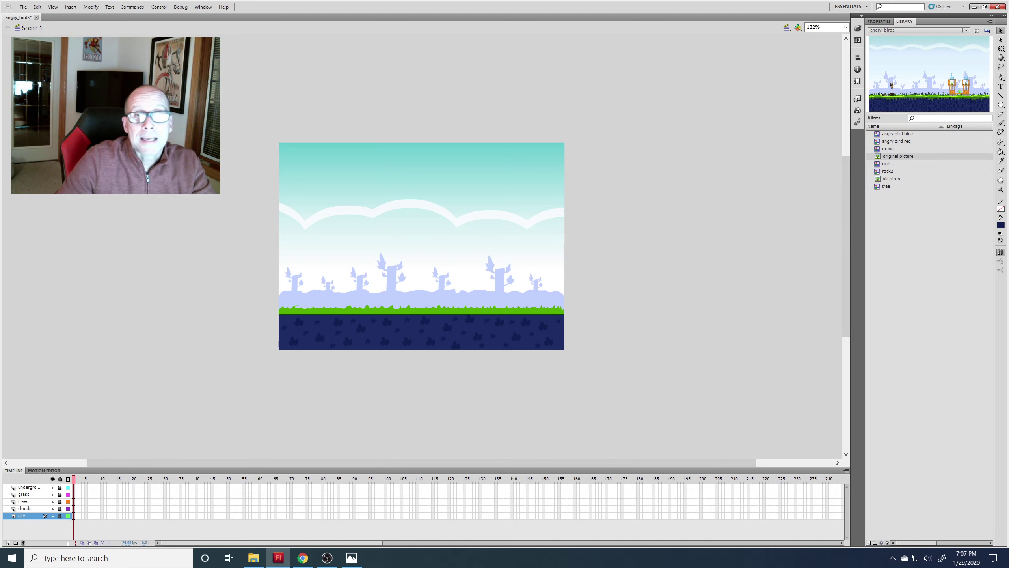
Step: Fit the whole stage in view to review the finished background, and switch to the logo image in Photos
double_click(1001, 180)
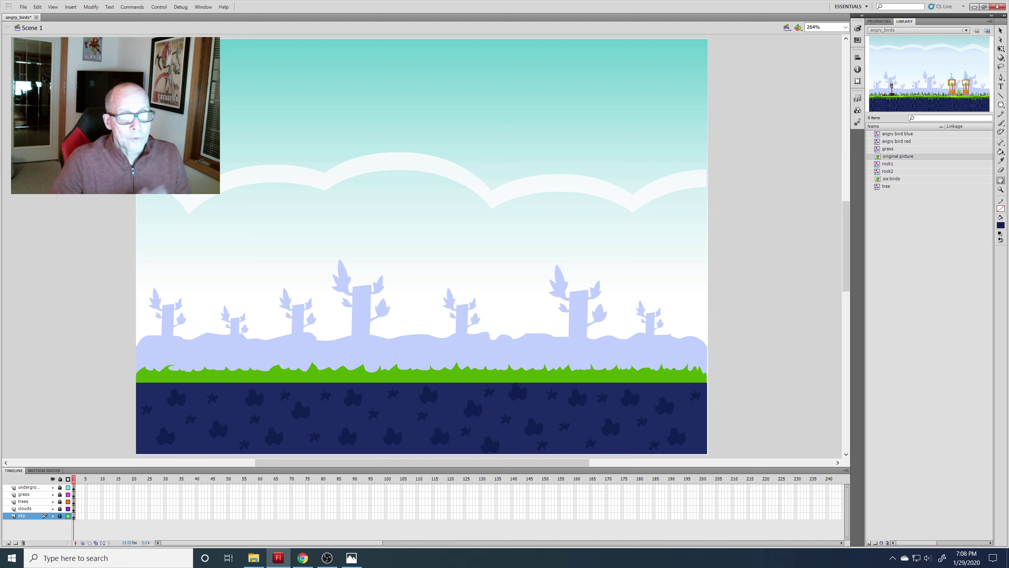
left_click(350, 558)
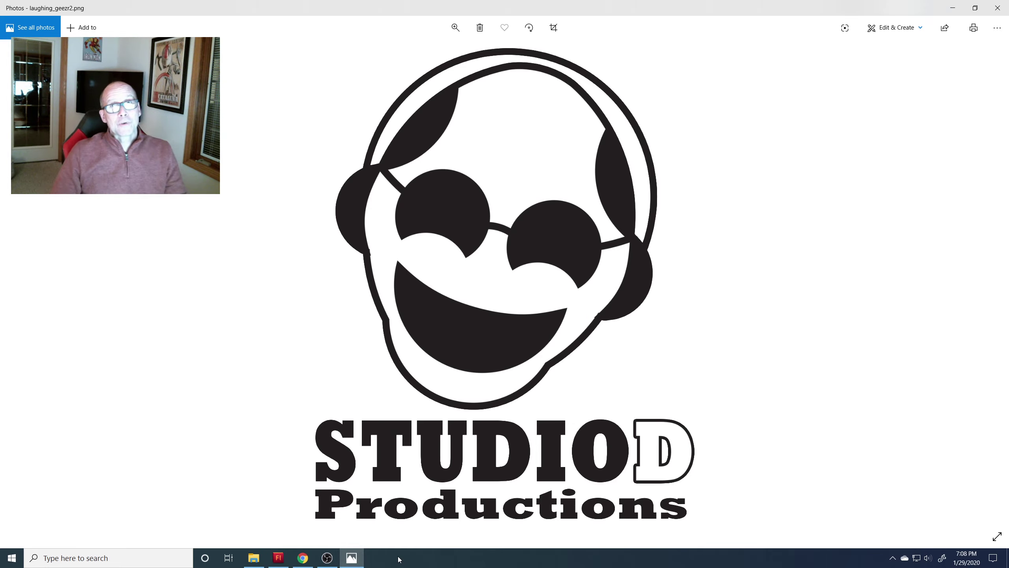